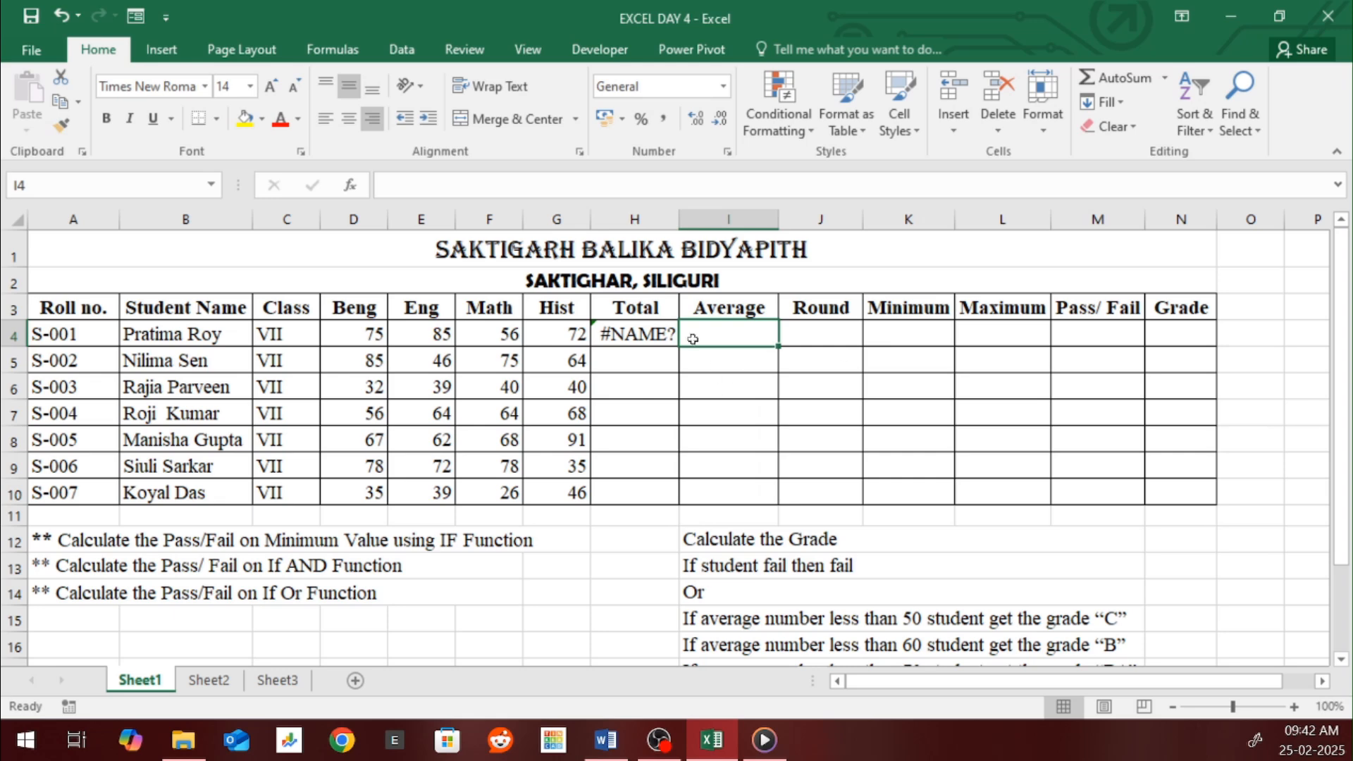
Enter a SUM formula over D4:G4 in cell H4 for the first student's total
click(661, 334)
text(=sum)
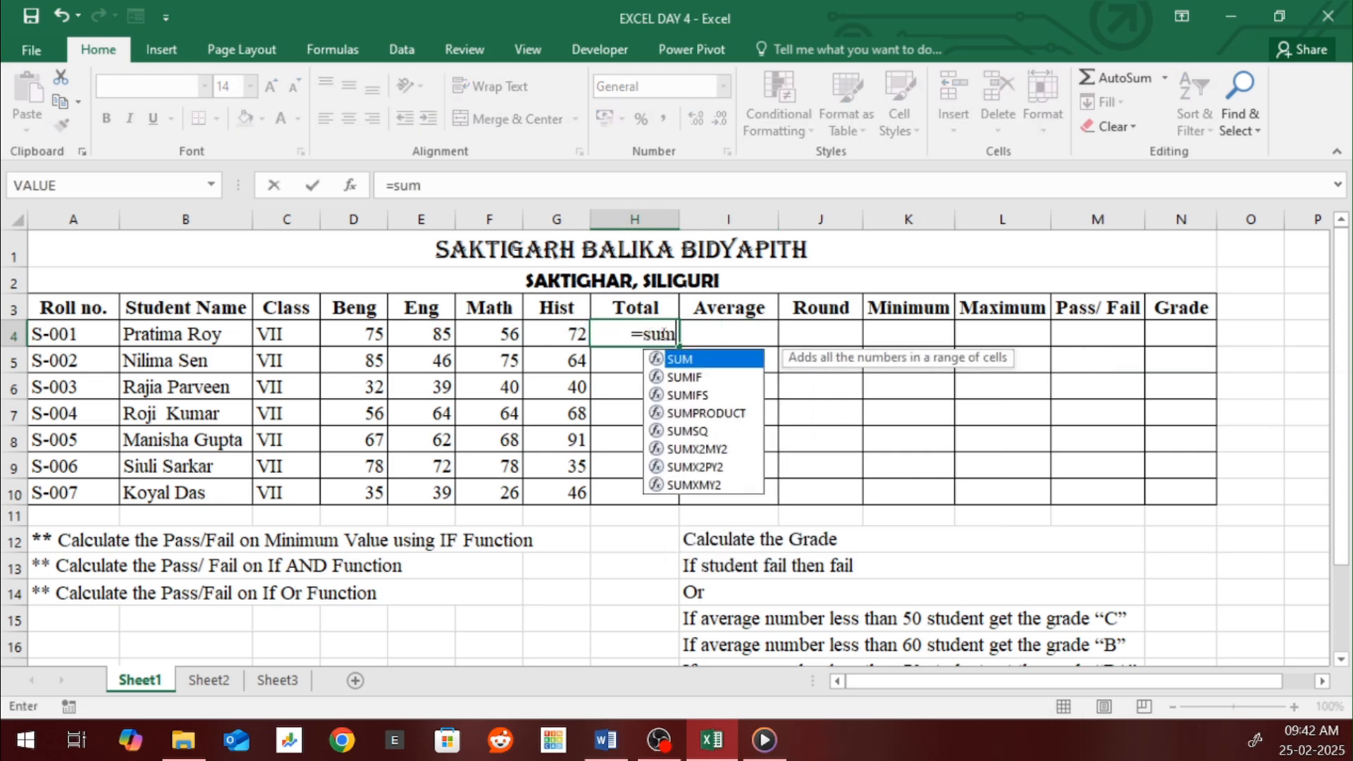
key(Tab)
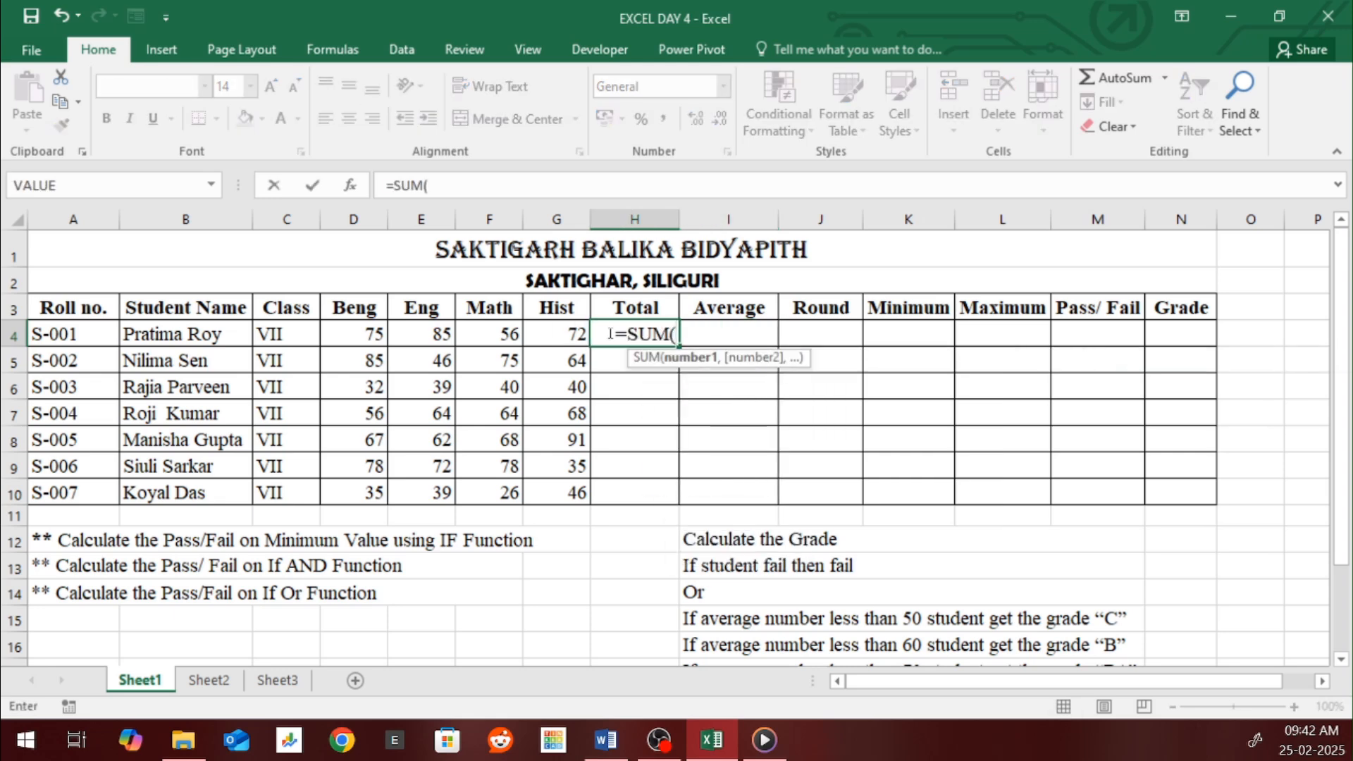
drag(367, 330, 539, 336)
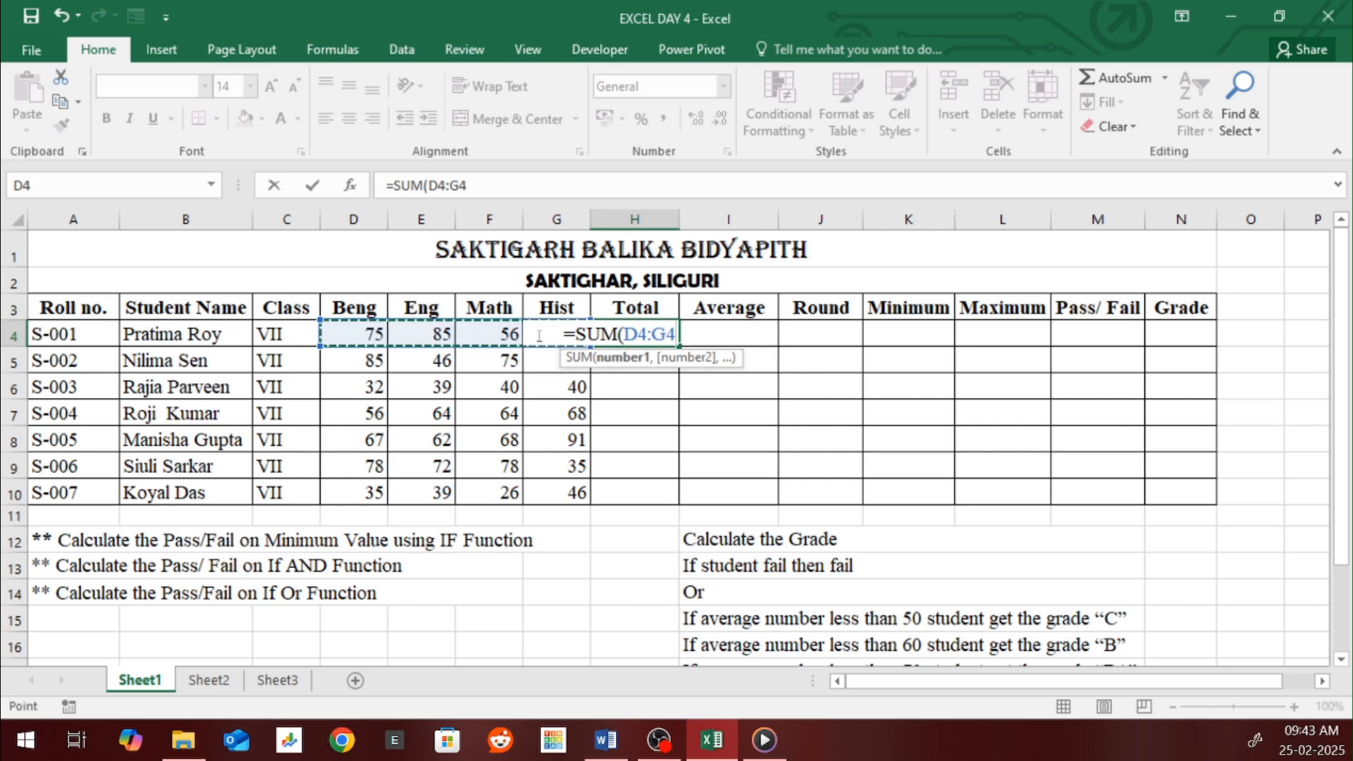
key(Tab)
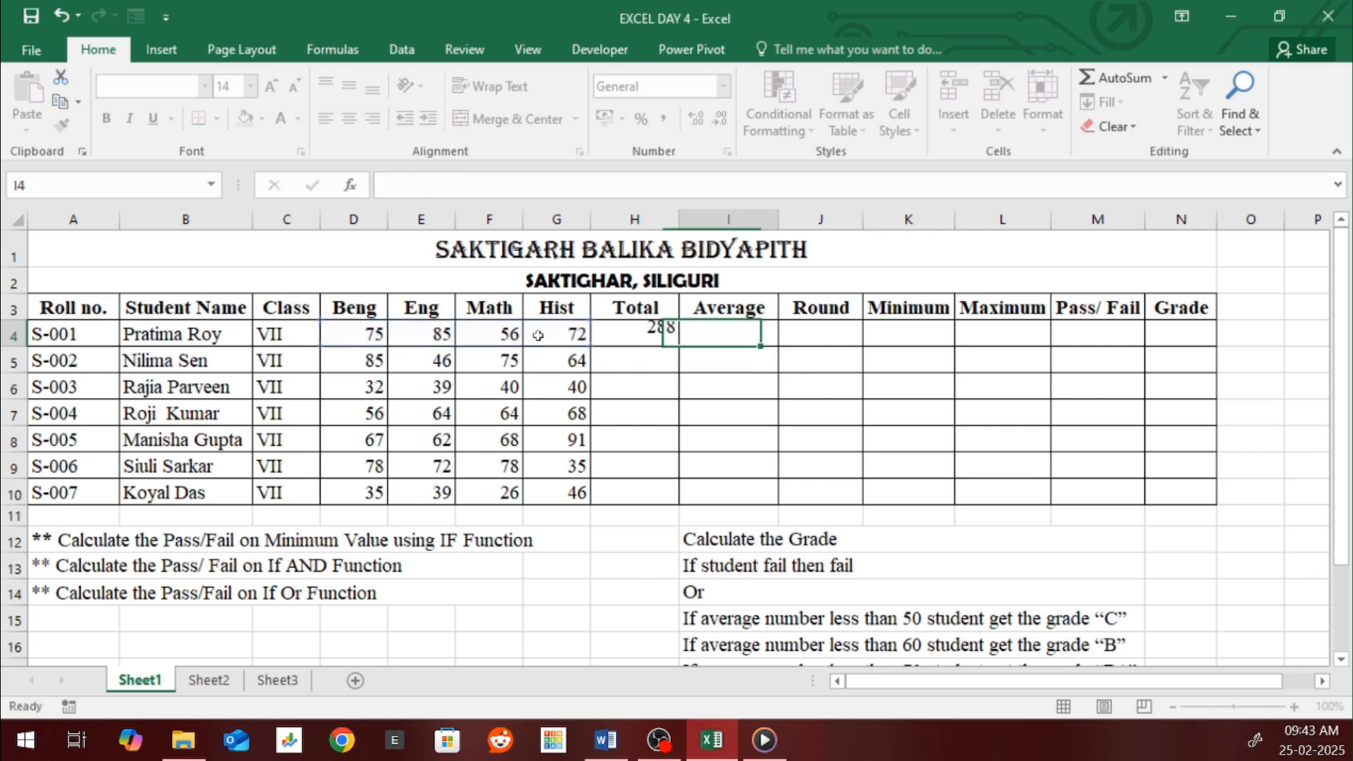
Enter =AVERAGE(D4:G4) in cell I4 for the first student's average mark
text(=aver)
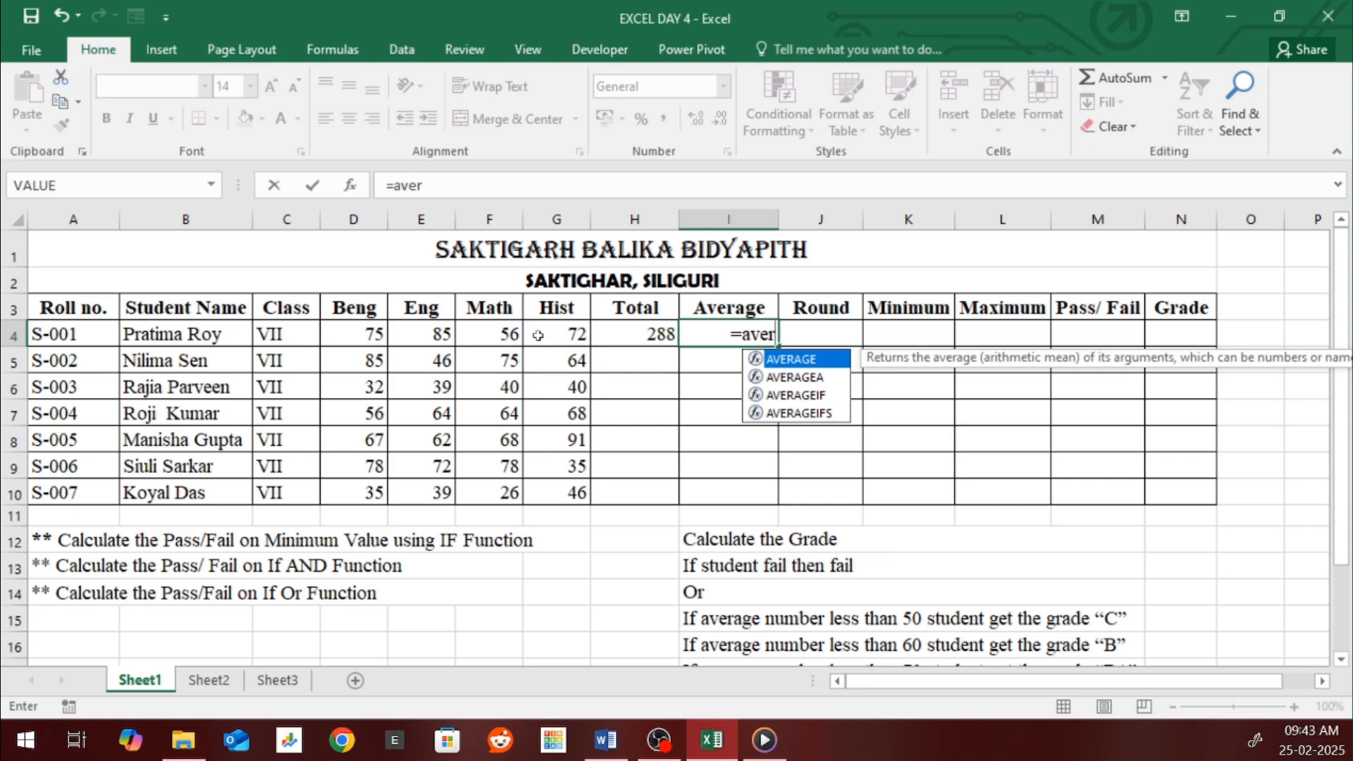
key(Tab)
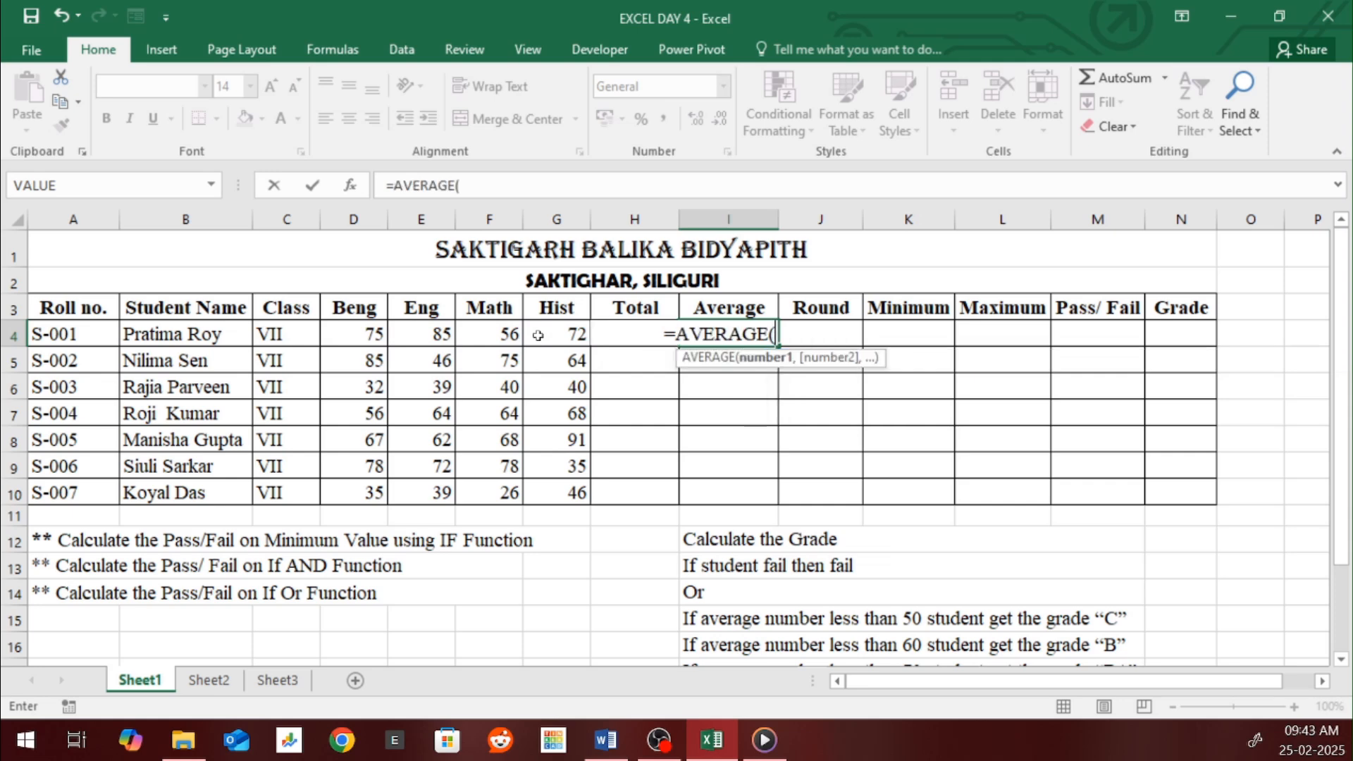
drag(370, 332, 554, 337)
text())
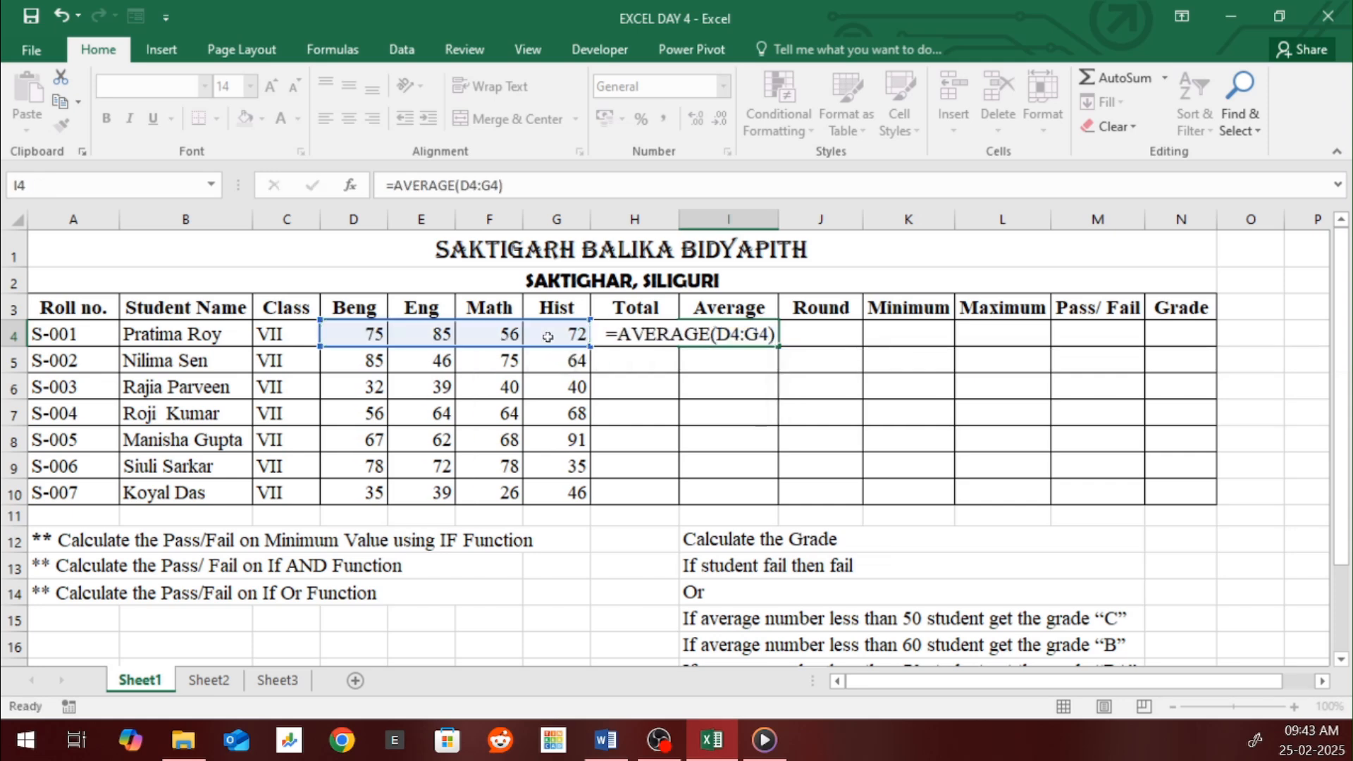
key(Tab)
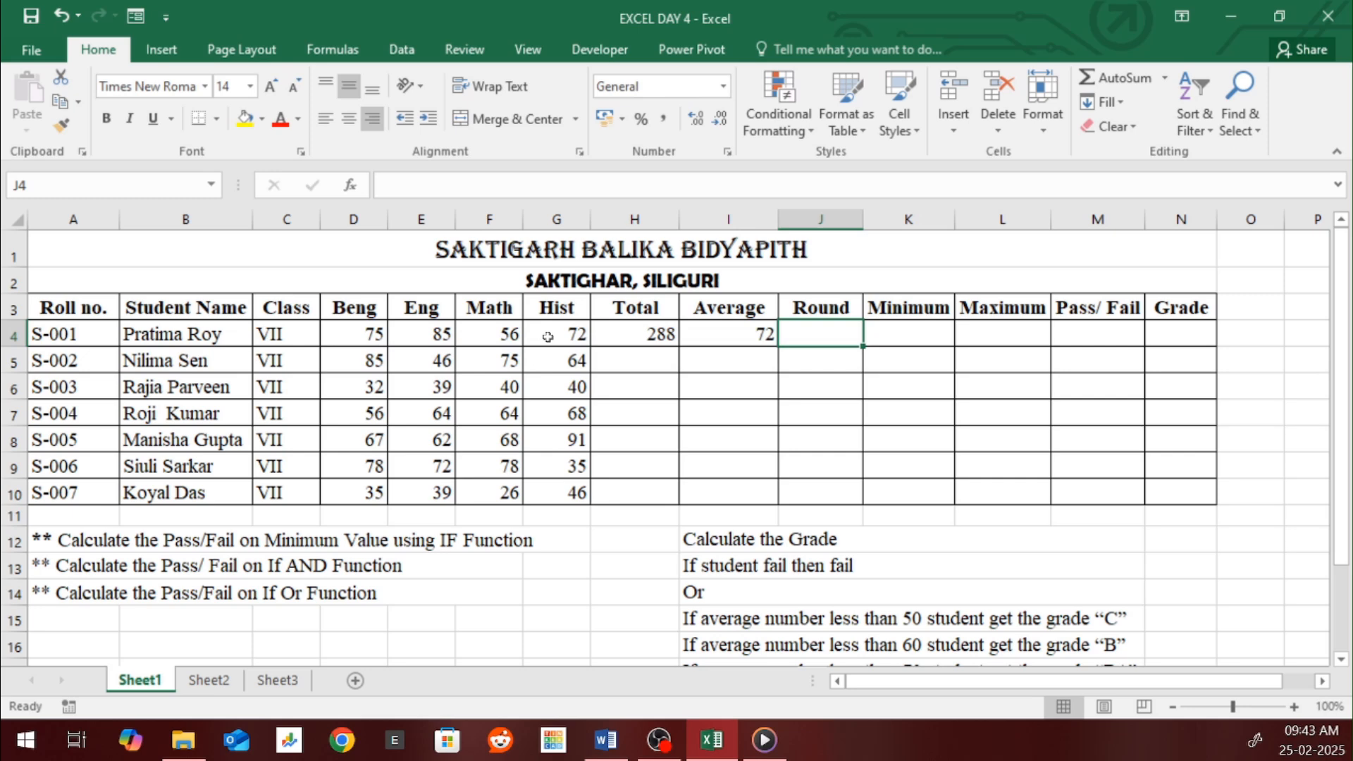
Enter =ROUND(I4,2) in cell J4 to round the first student's average to two decimals
text(=)
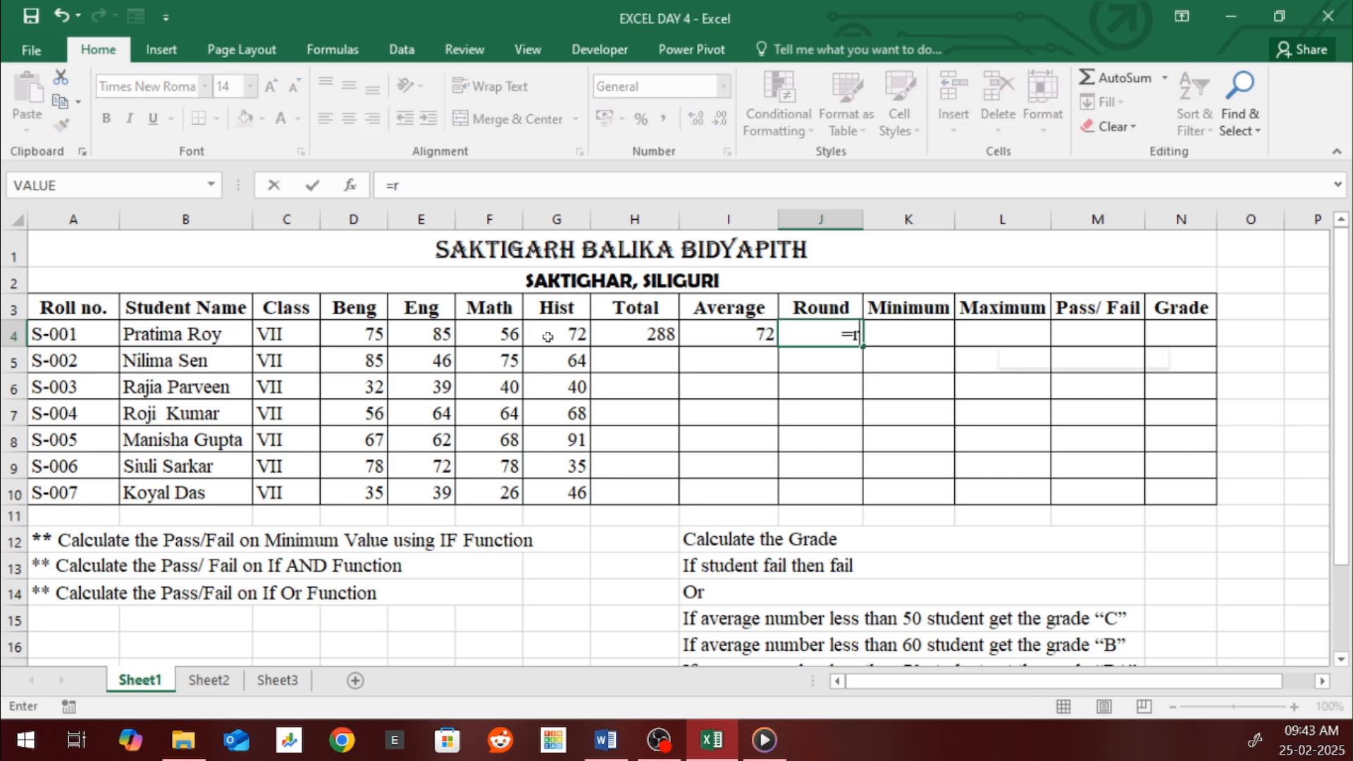
text(round)
key(Tab)
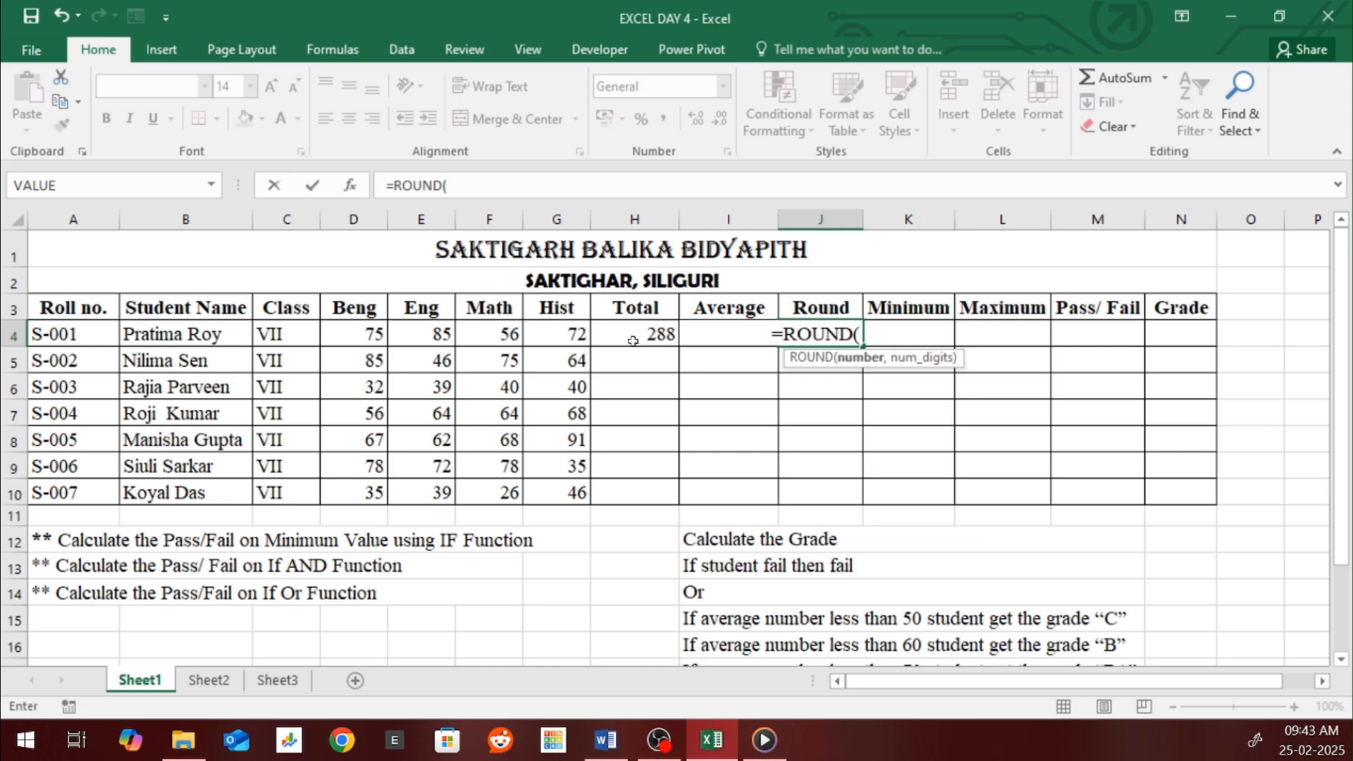
key(Left)
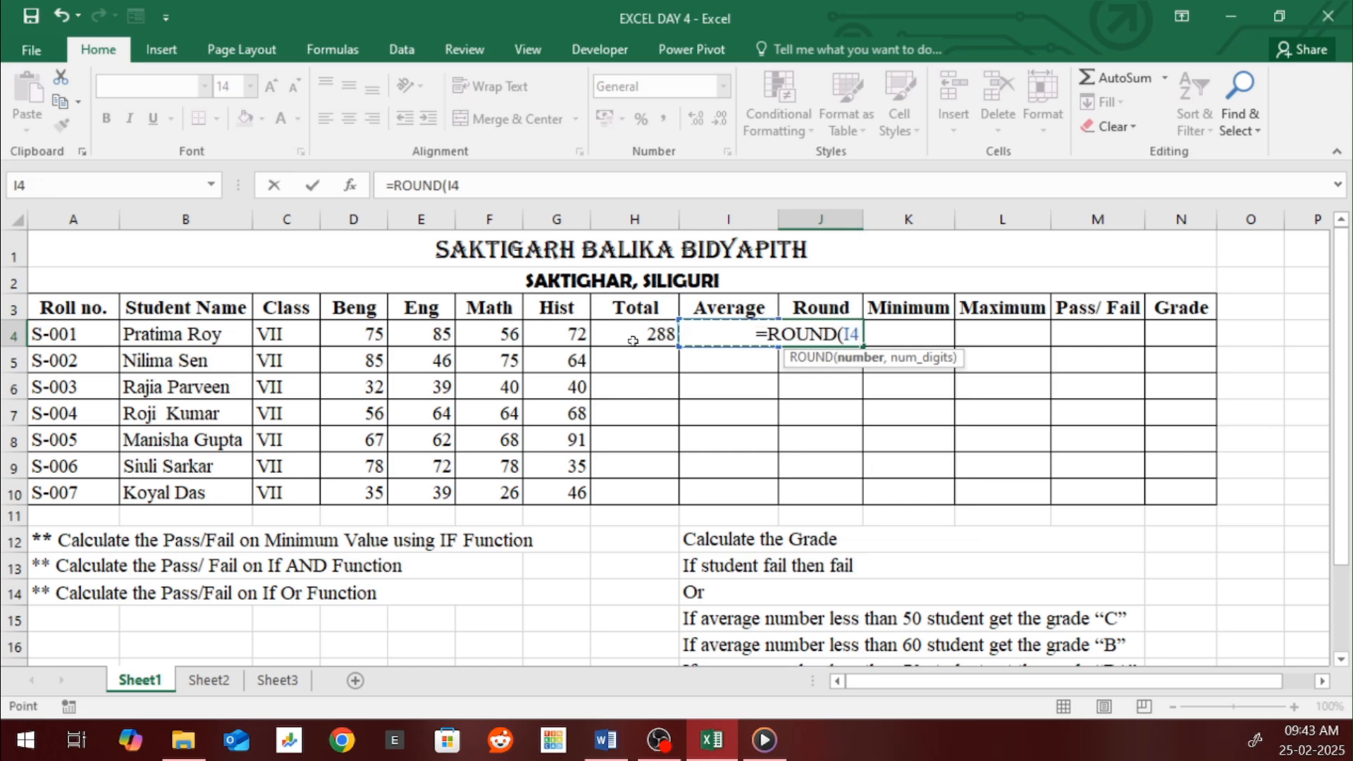
text(,)
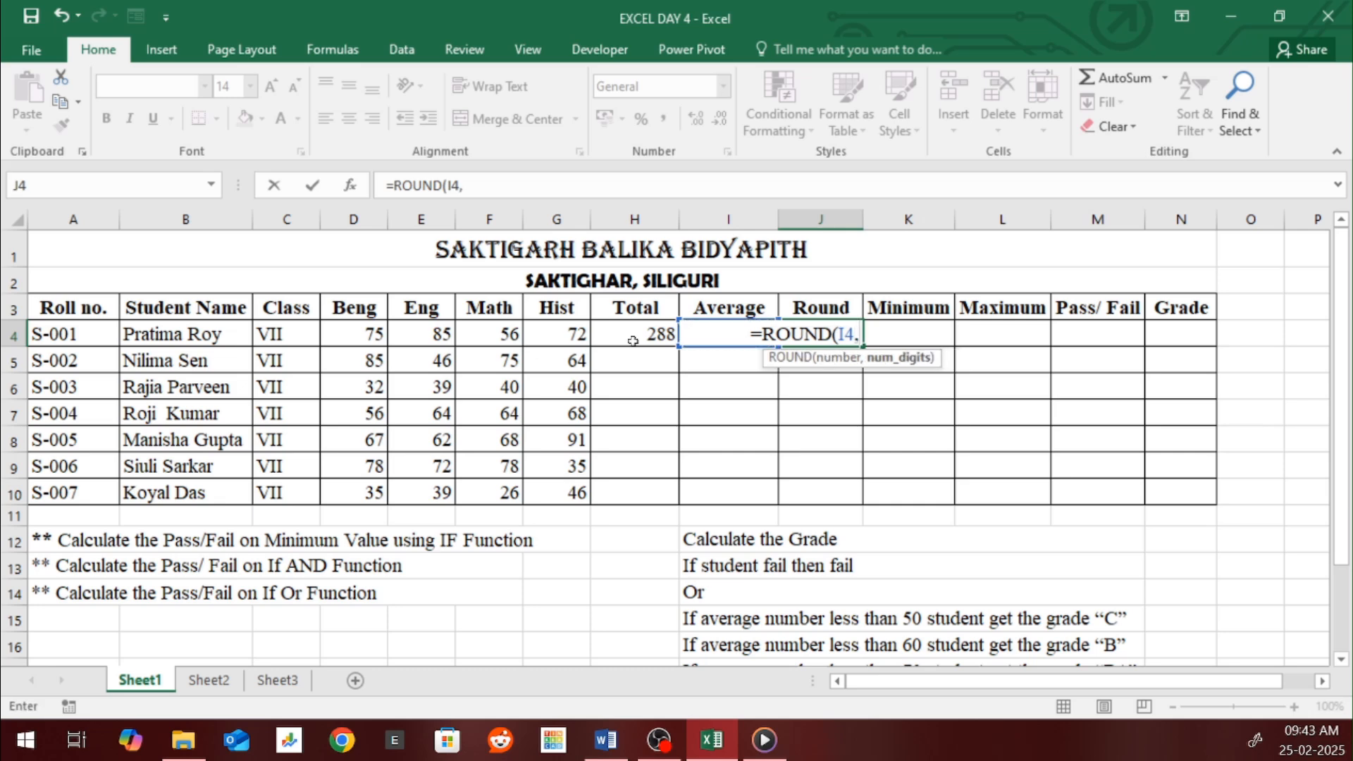
text(0)
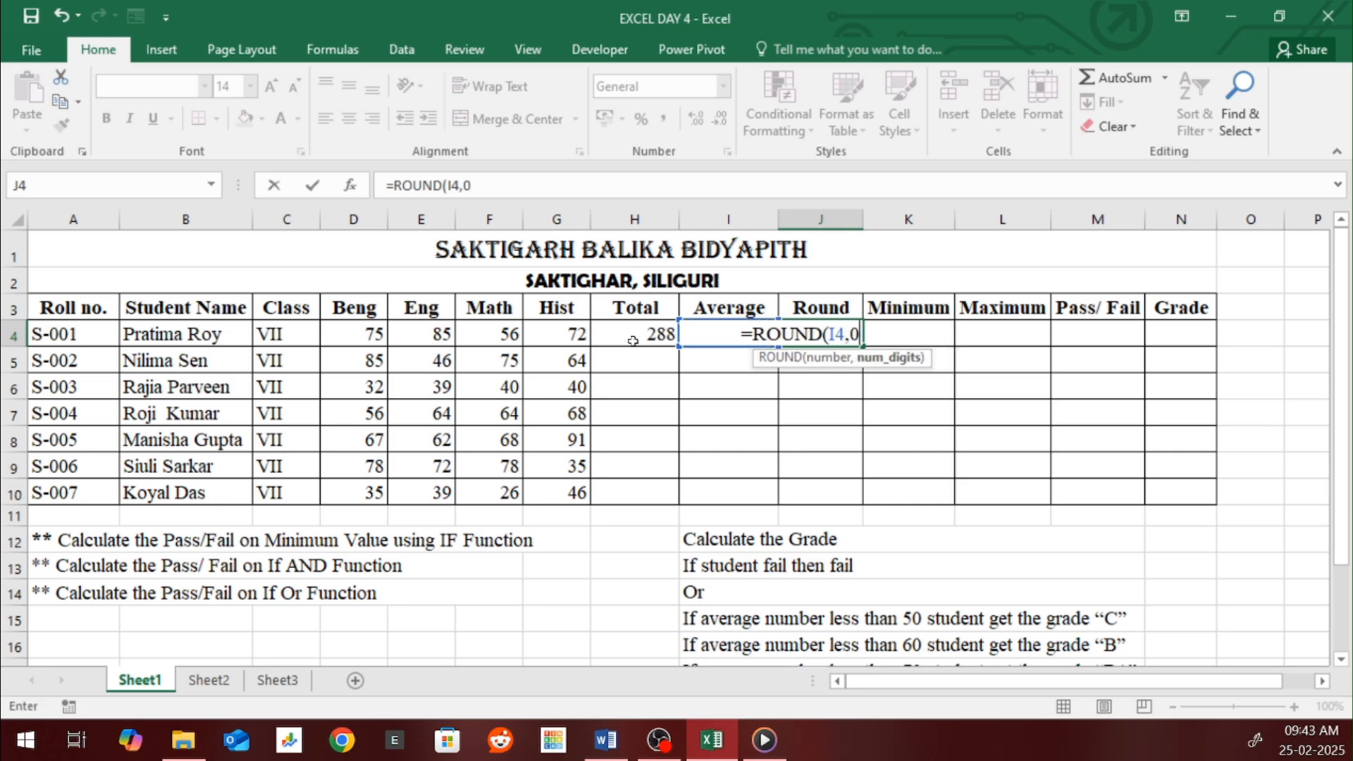
key(BackSpace)
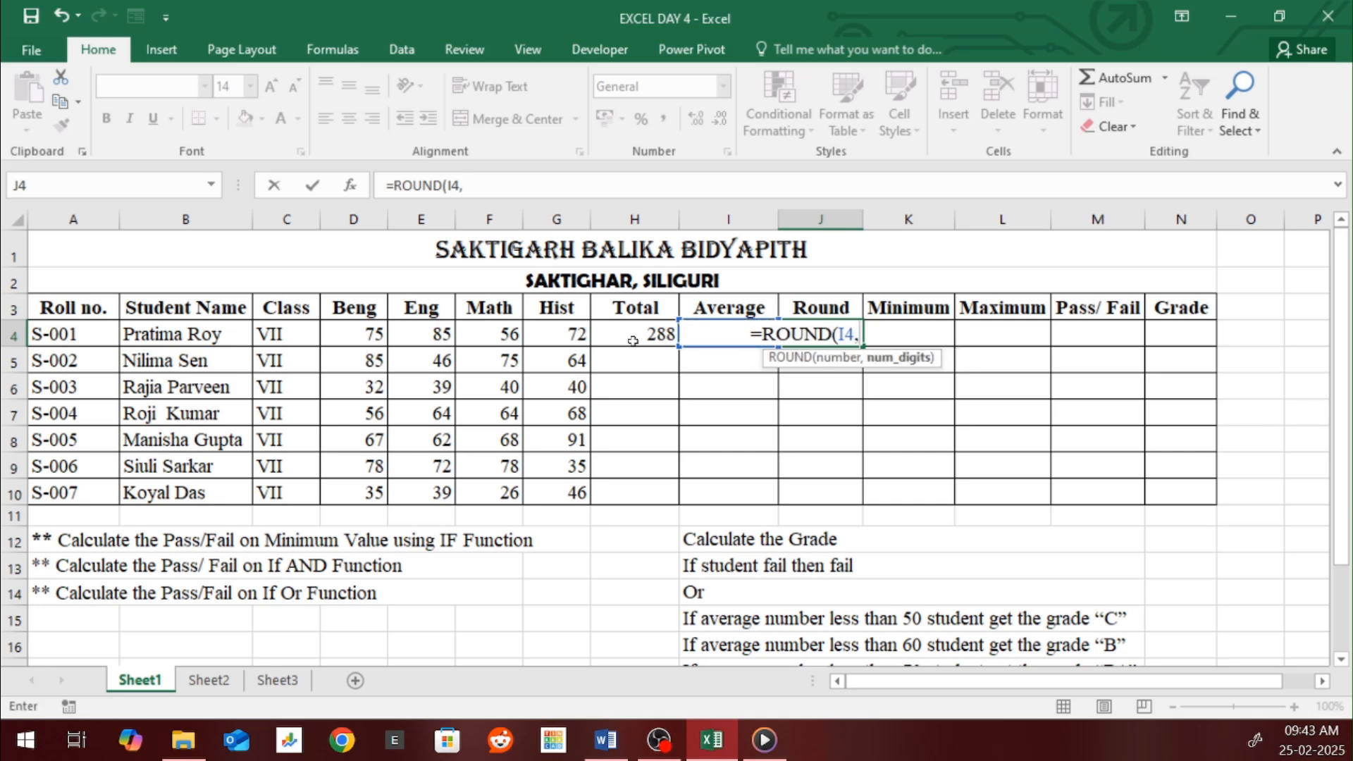
text(2)
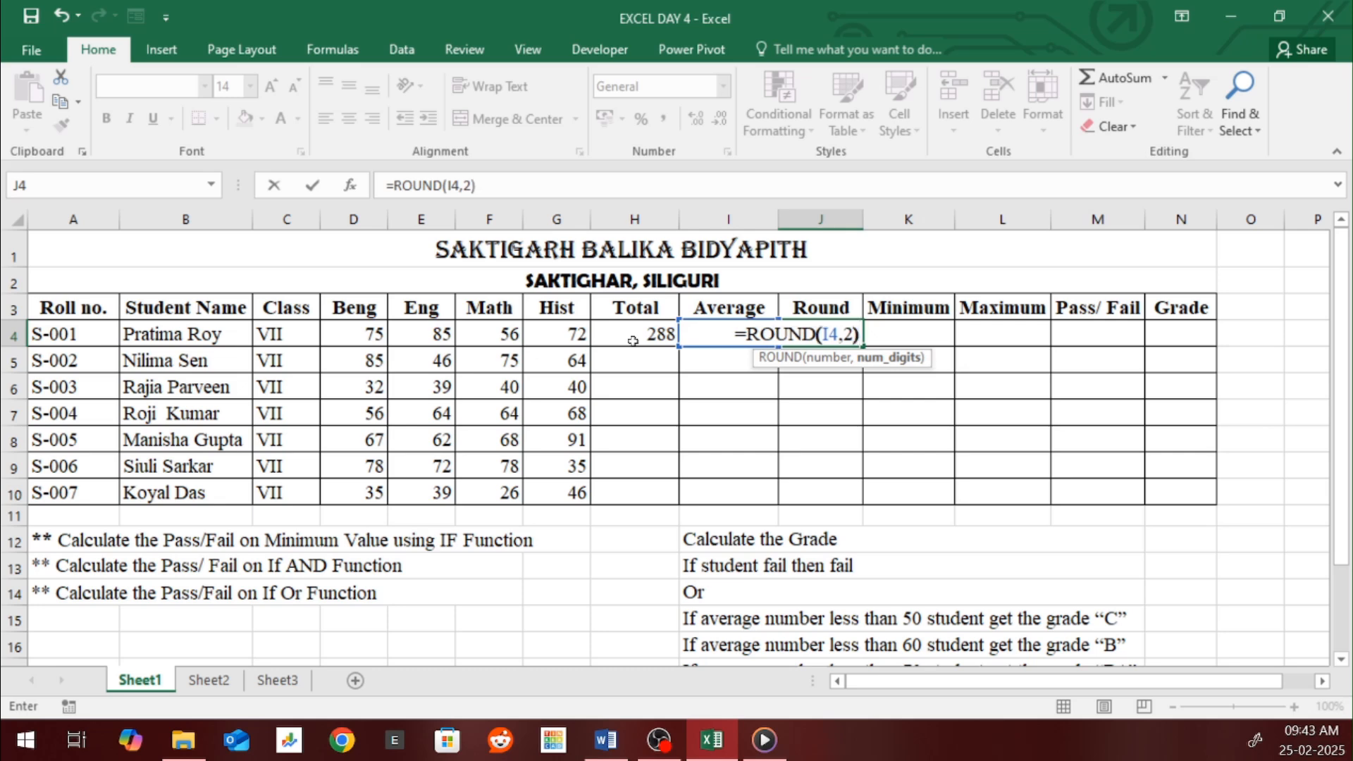
text())
click(633, 342)
Enter =MIN(D4:G4) in cell K4 to find the first student's lowest subject mark
key(Right)
key(Right)
key(Right)
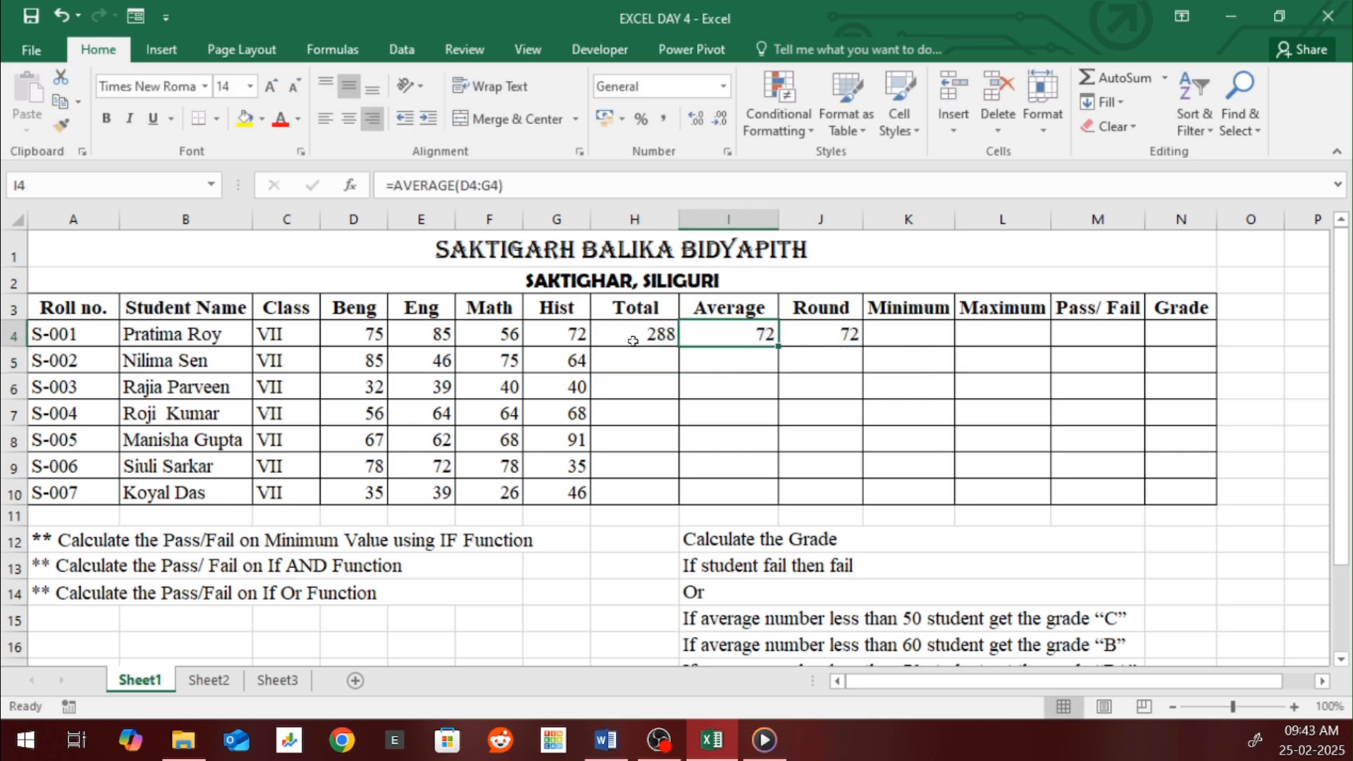
text(=min)
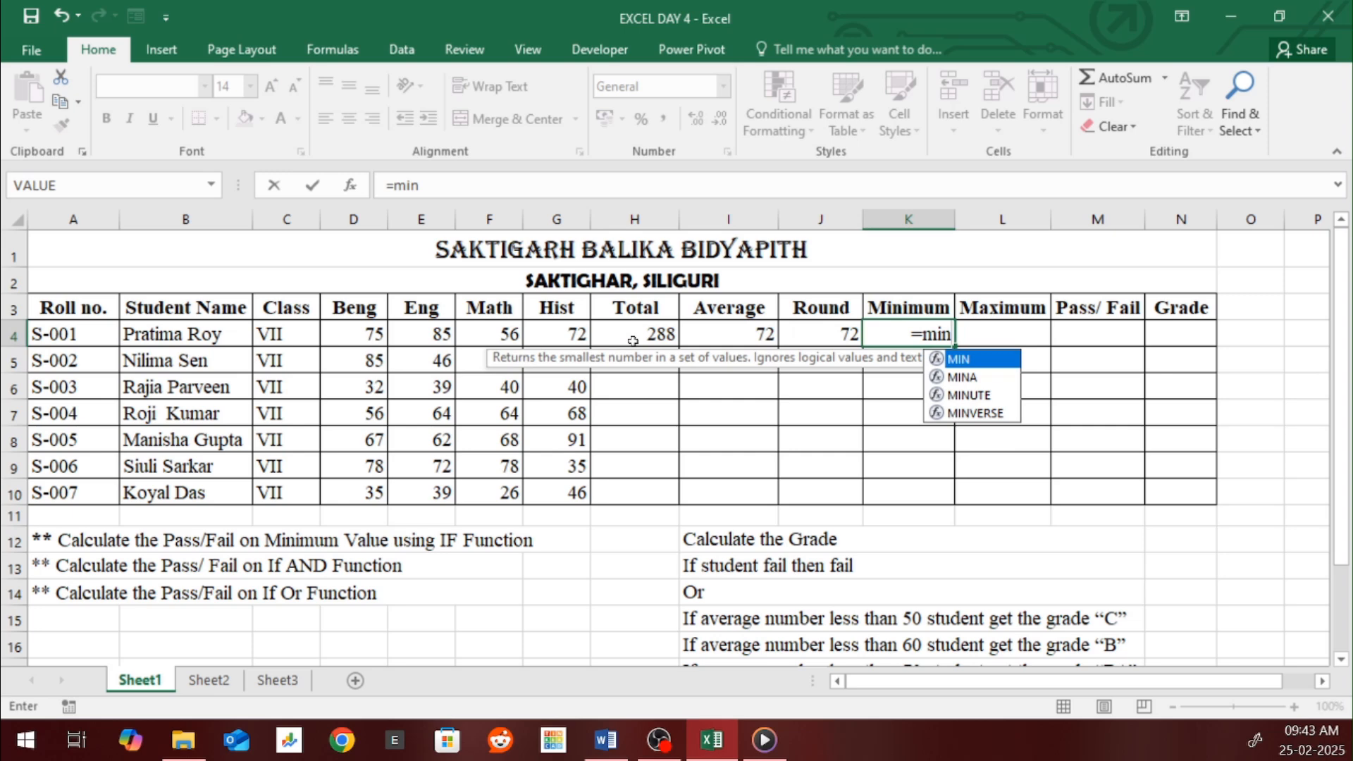
key(Tab)
key(Left)
key(Left)
key(Left)
key(Left)
key(Left)
key(Left)
key(Left)
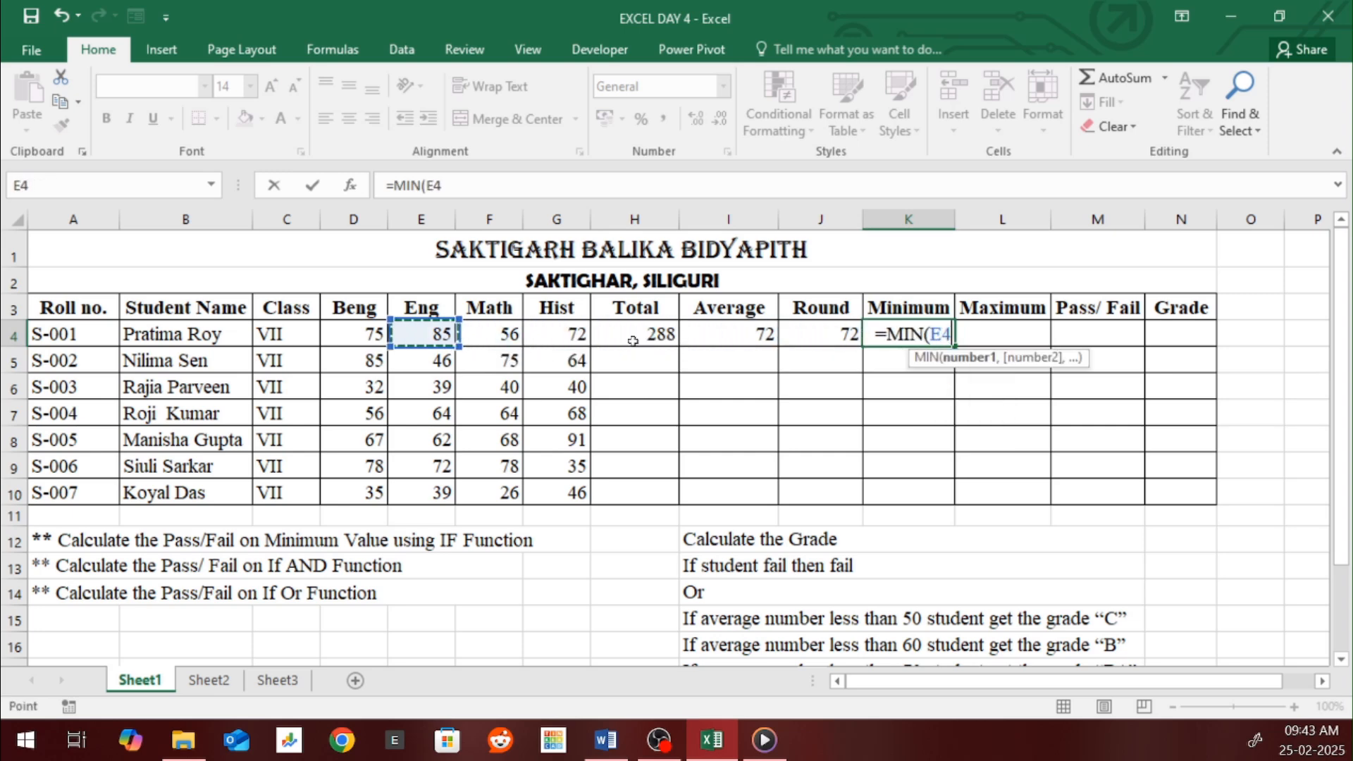
key(F8)
key(Right)
key(Right)
key(Right)
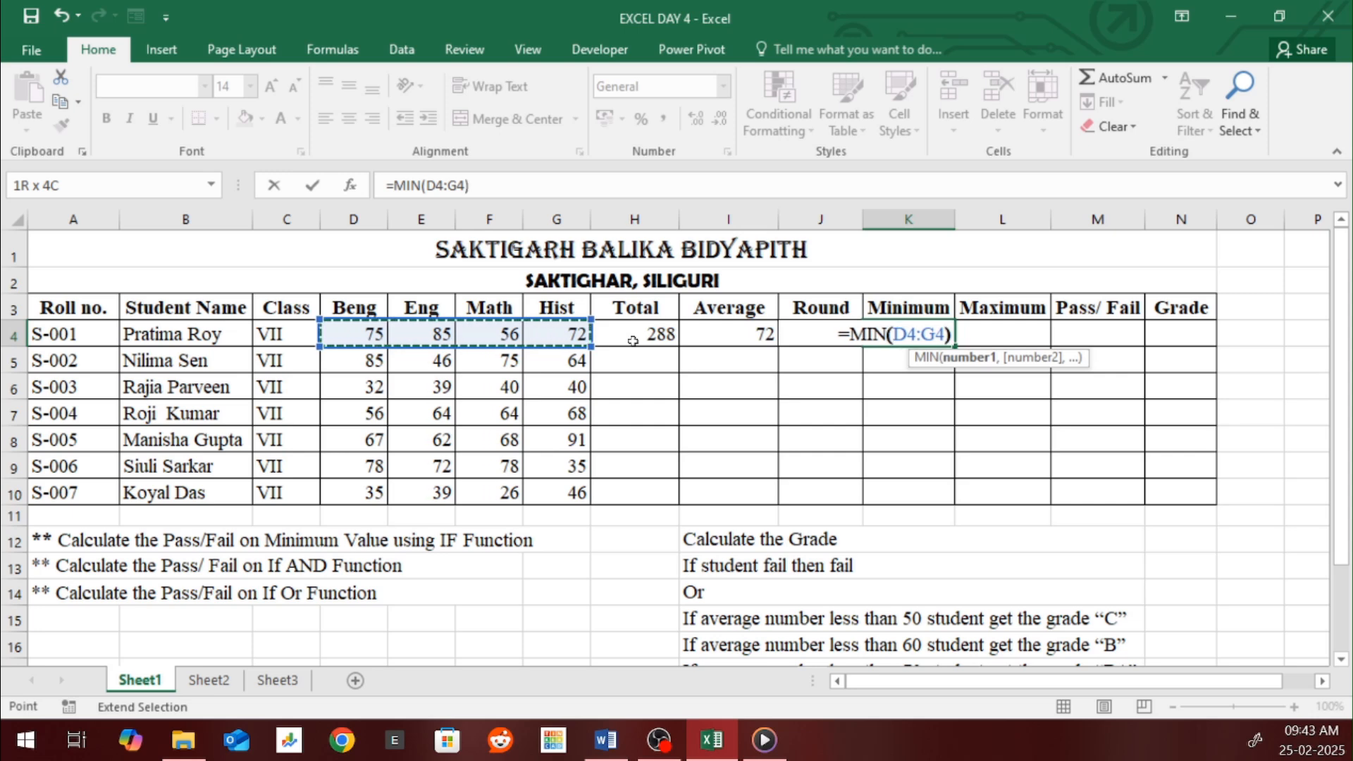
text())
key(Tab)
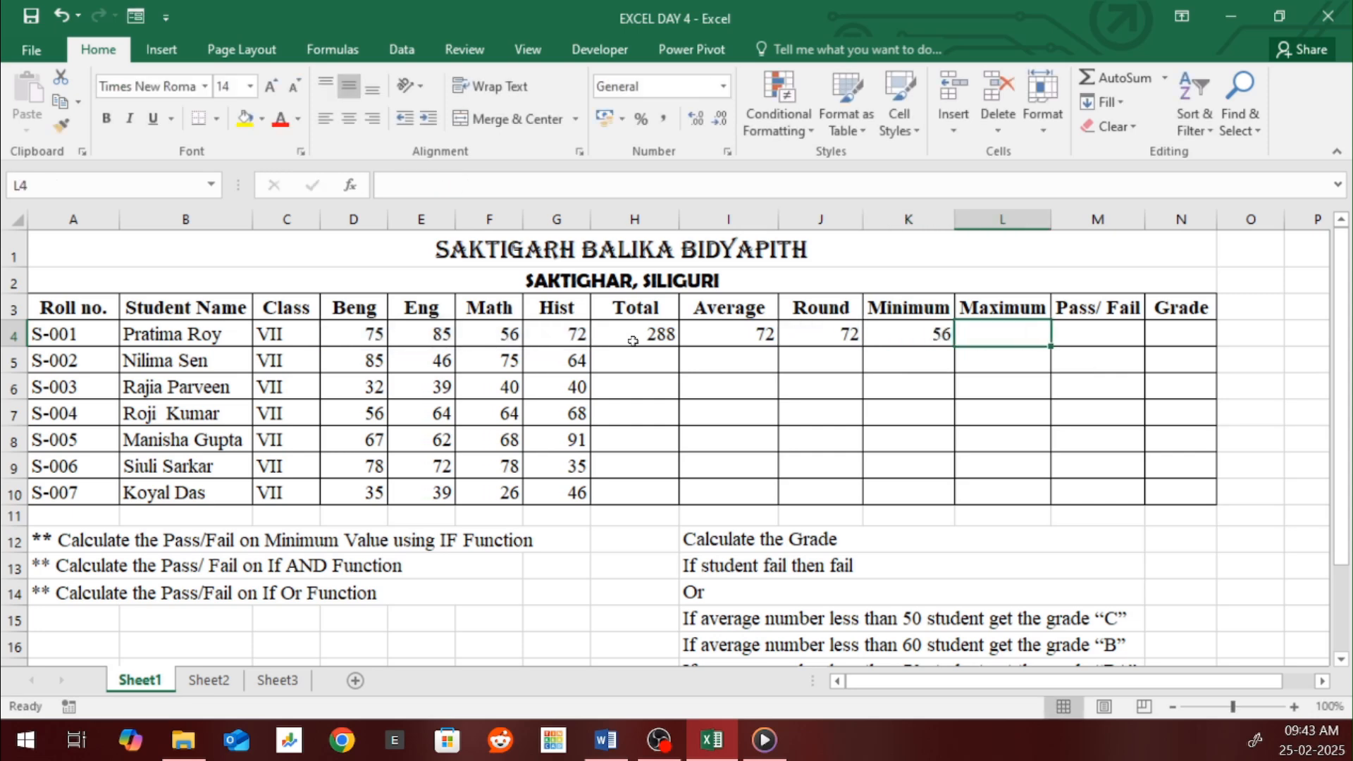
Enter =MAX(D4:G4) in cell L4 to find the first student's highest subject mark
text(=max)
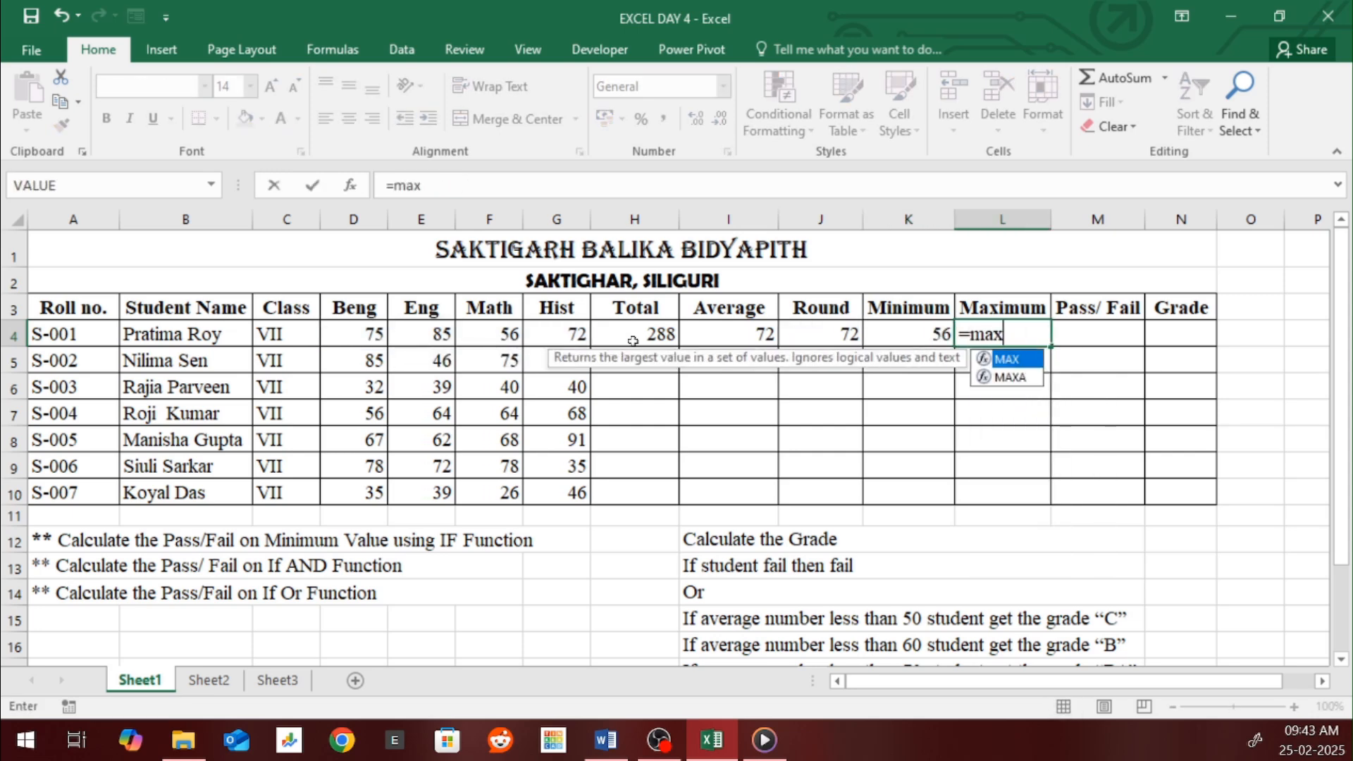
key(Tab)
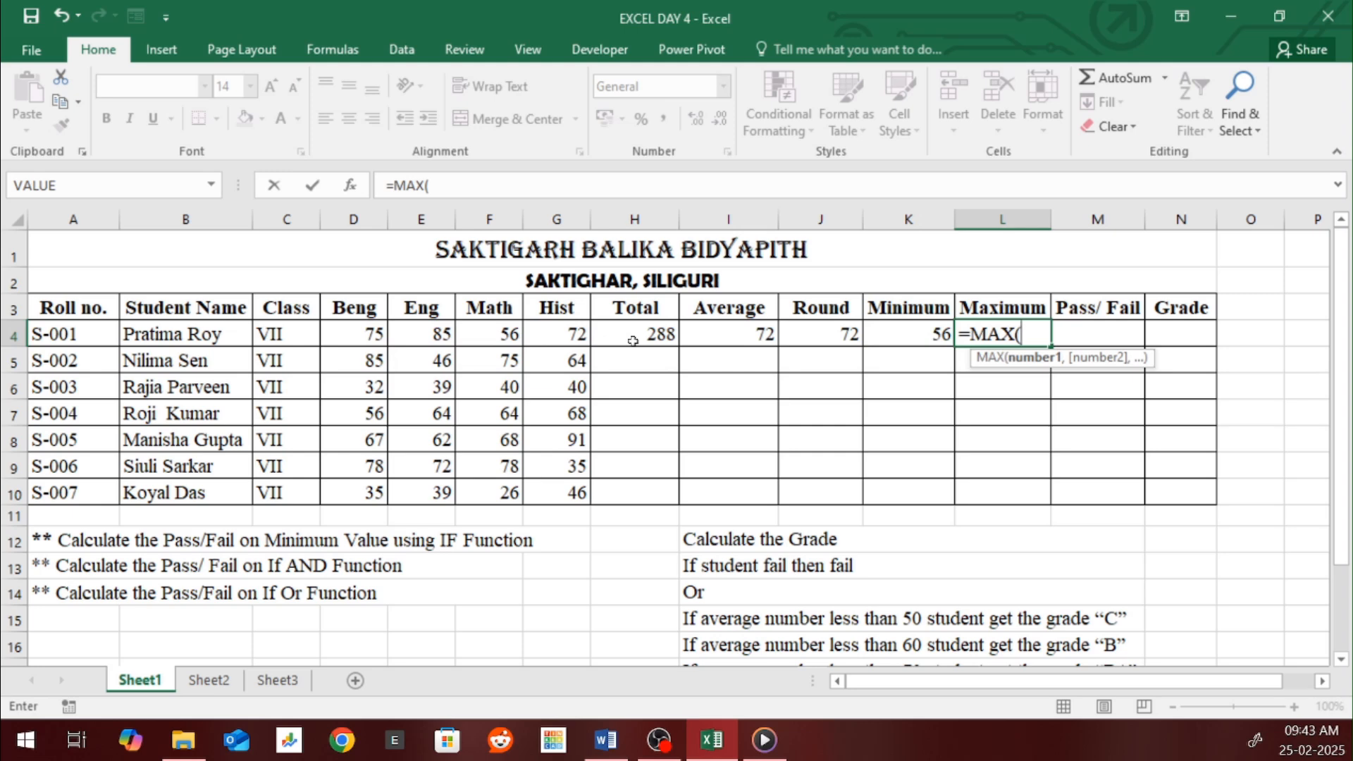
drag(355, 330, 535, 327)
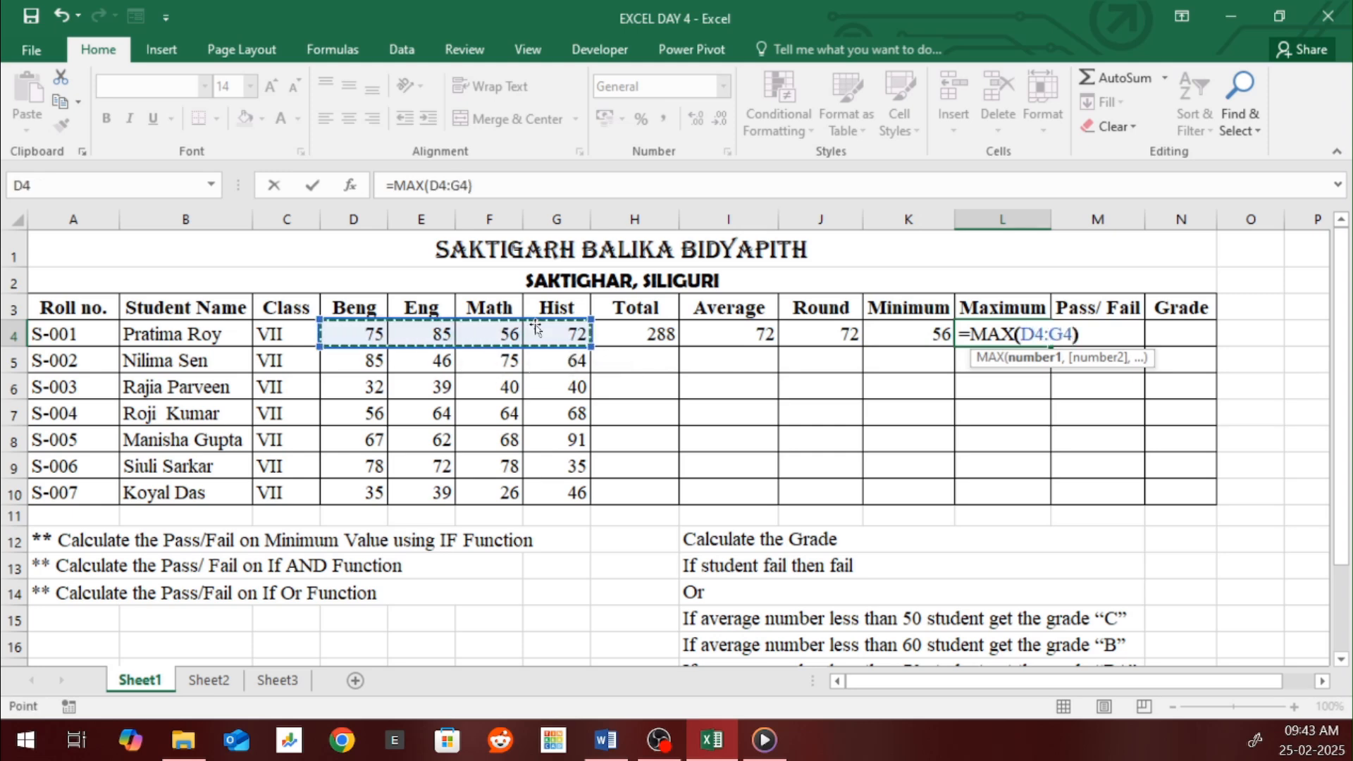
text())
key(Tab)
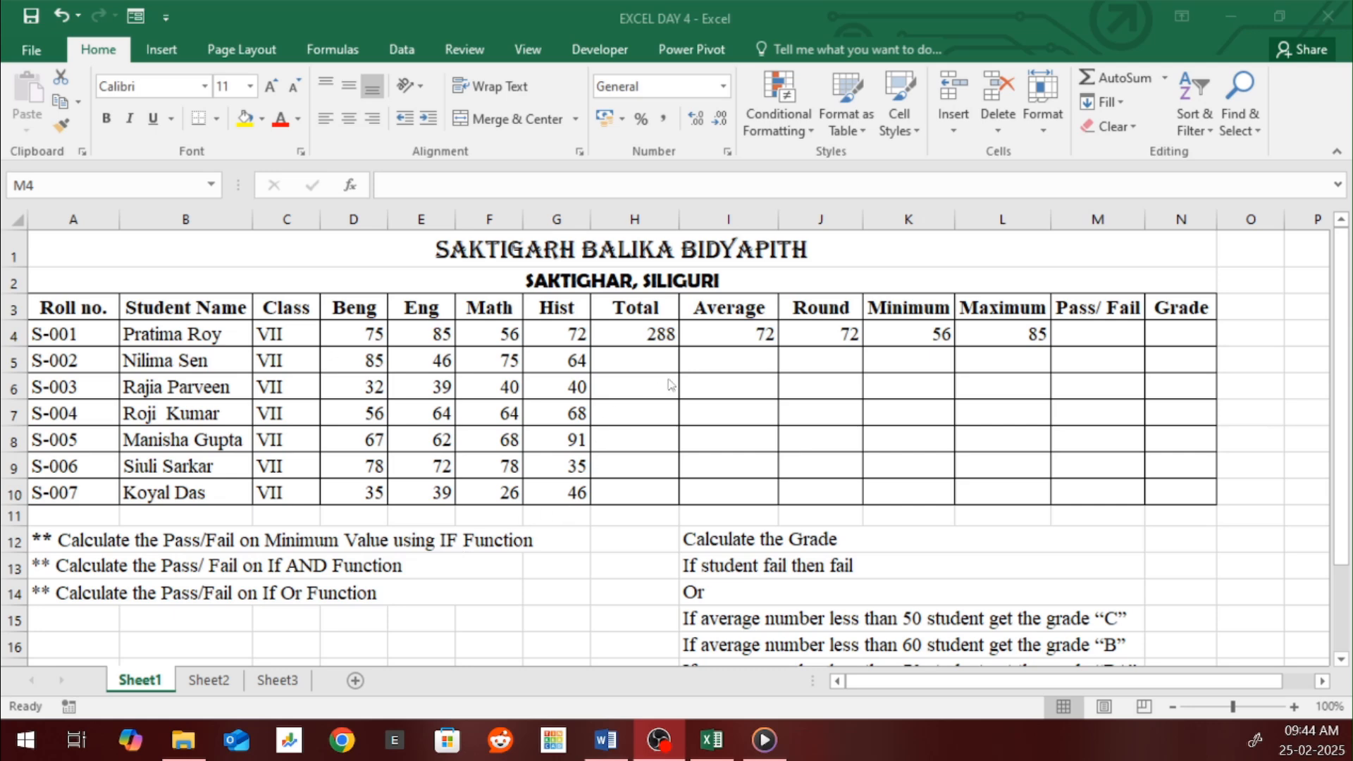
Write the IF formula in M4 testing K4<40, with "Fail" if true and "Pass" if false, up to the closing parenthesis
click(1112, 337)
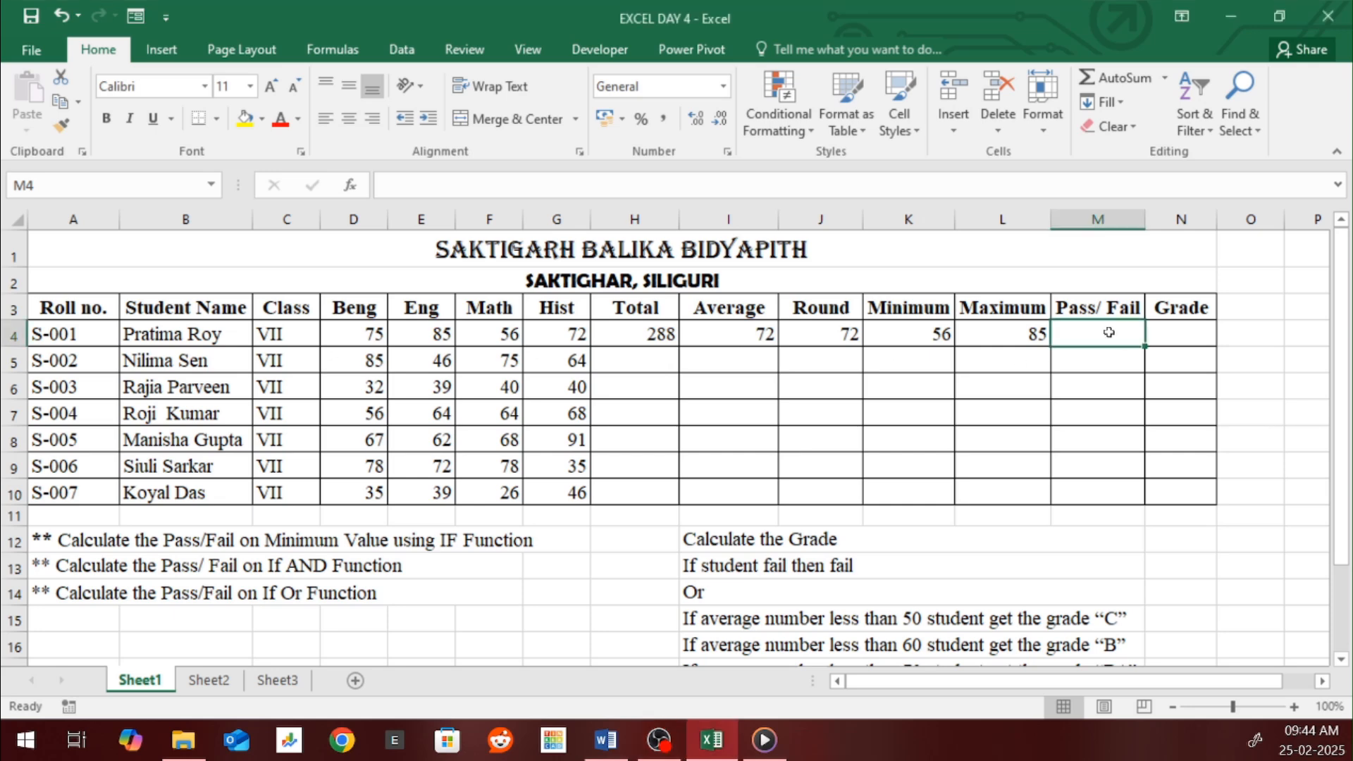
text(=)
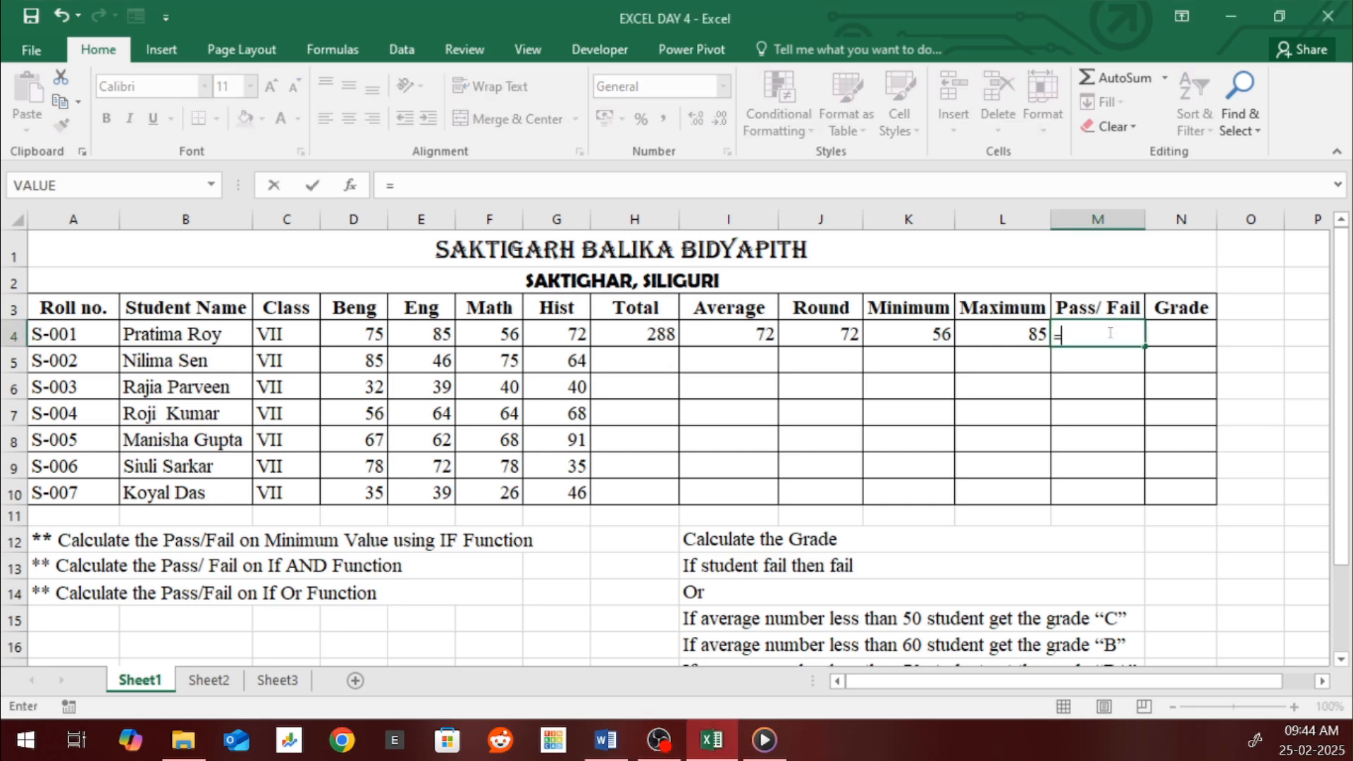
text(if)
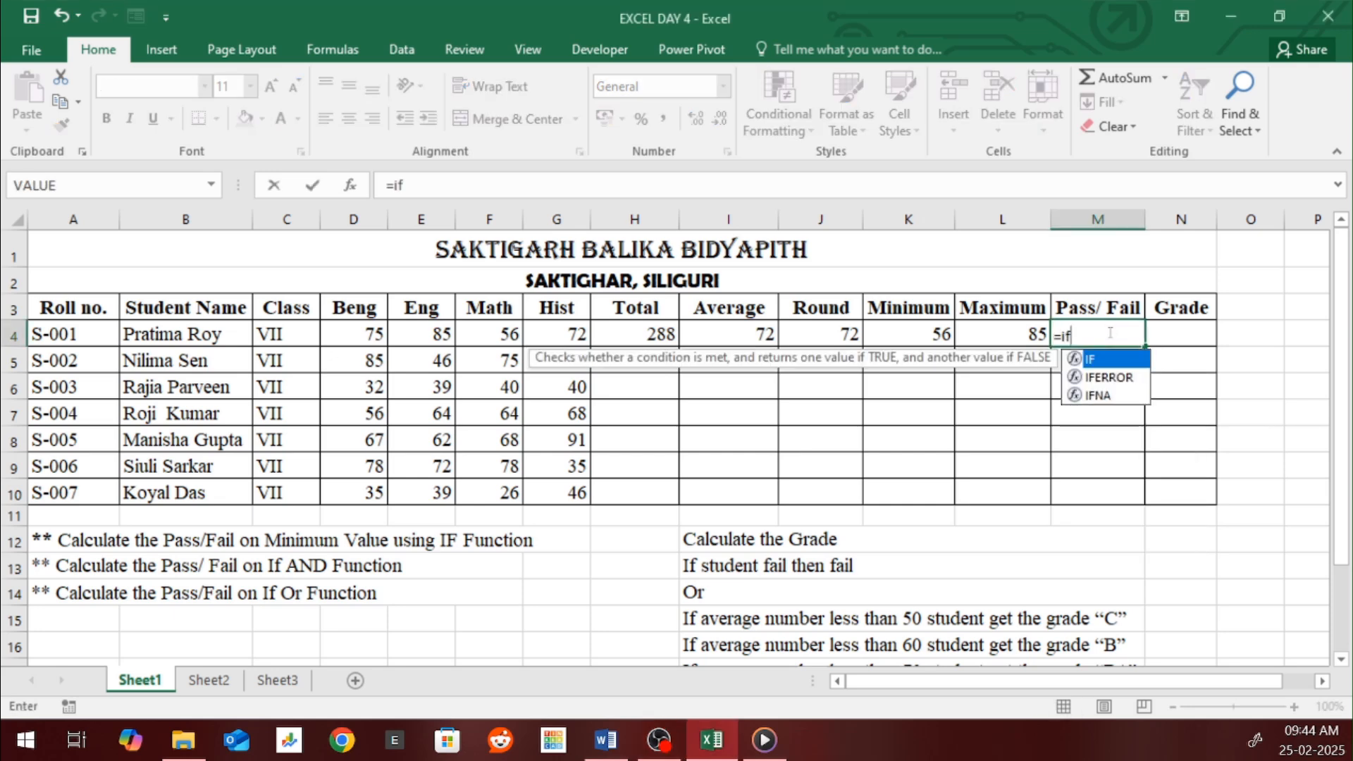
key(Tab)
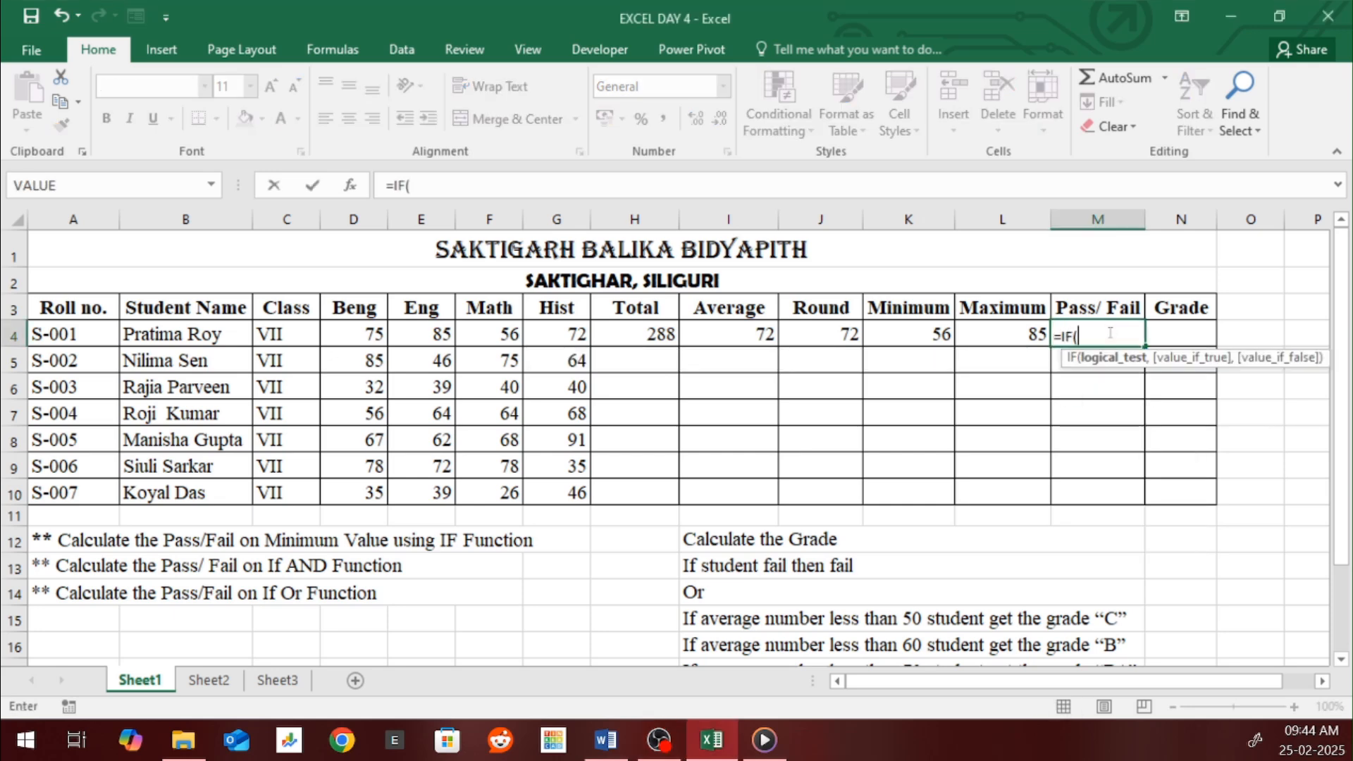
click(914, 337)
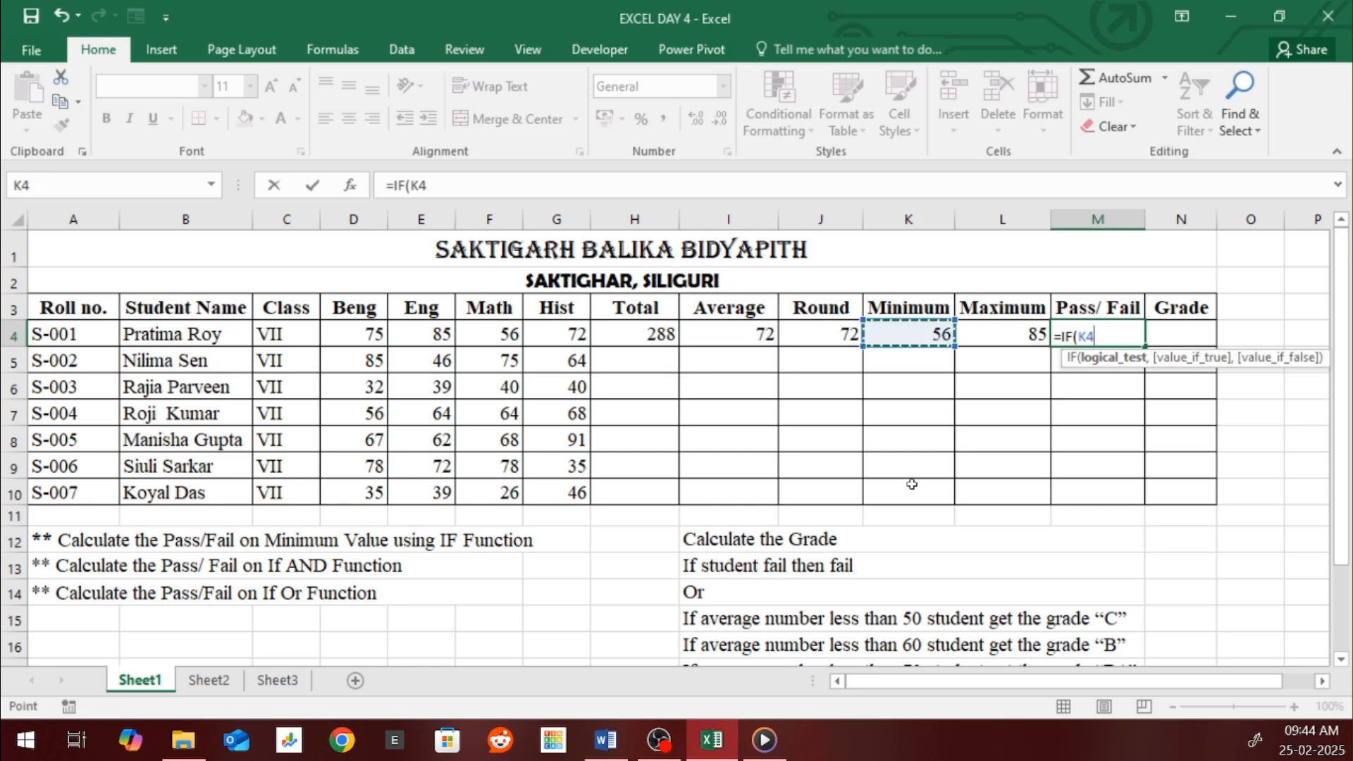
text(<40)
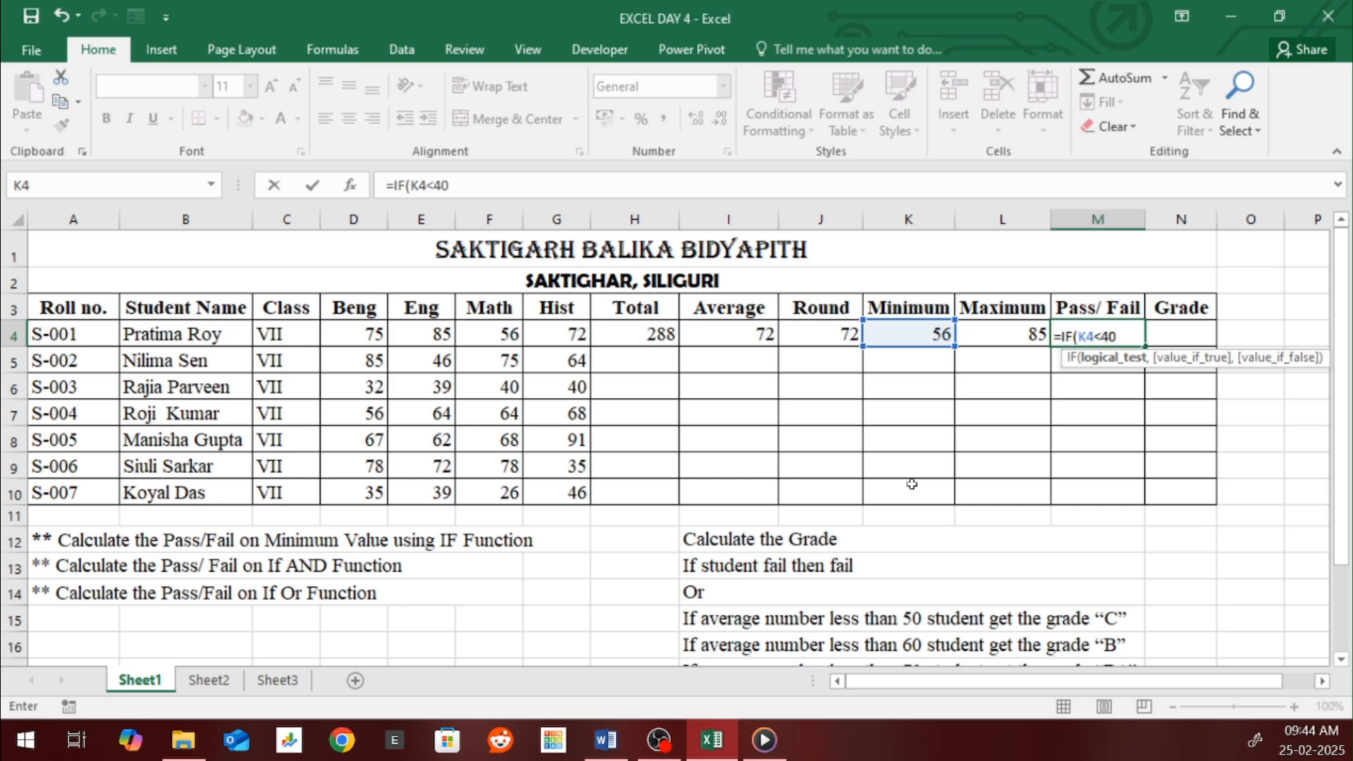
text(,")
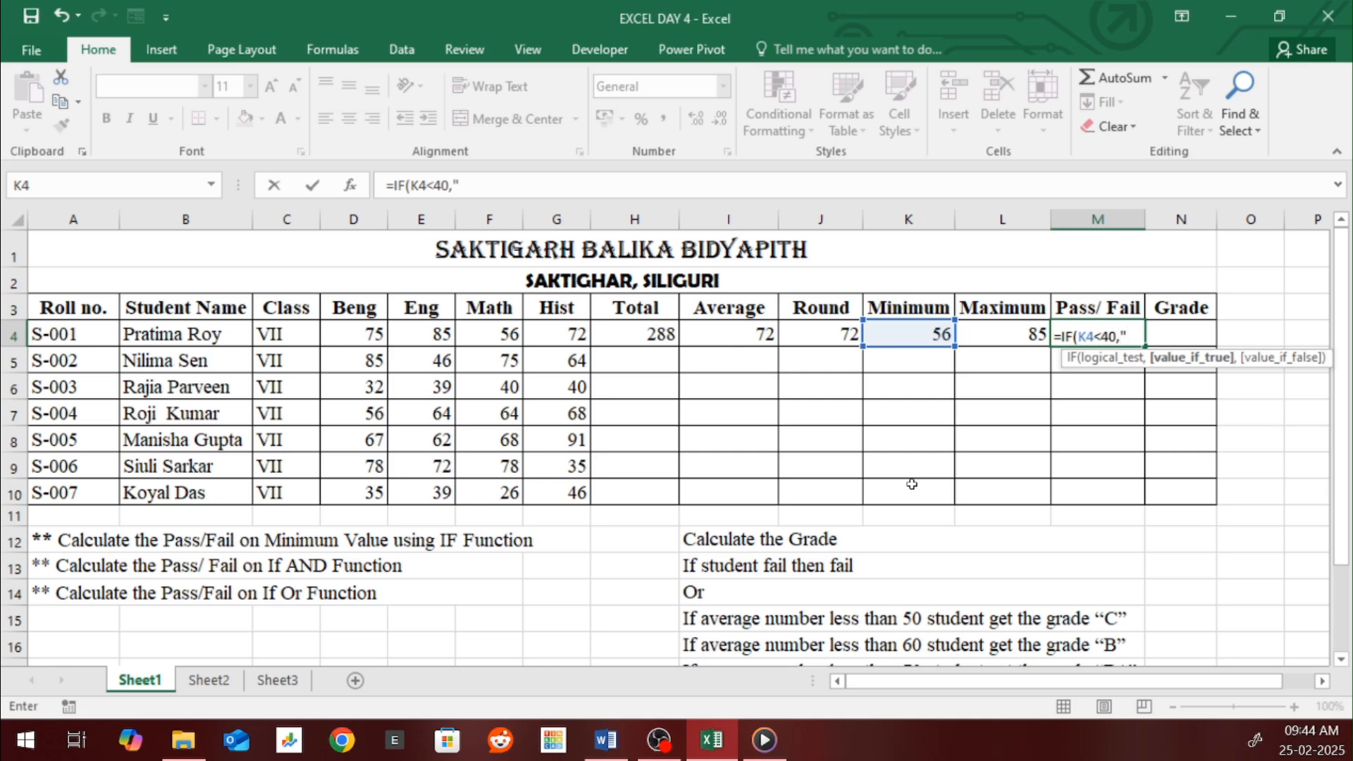
text(Fail",")
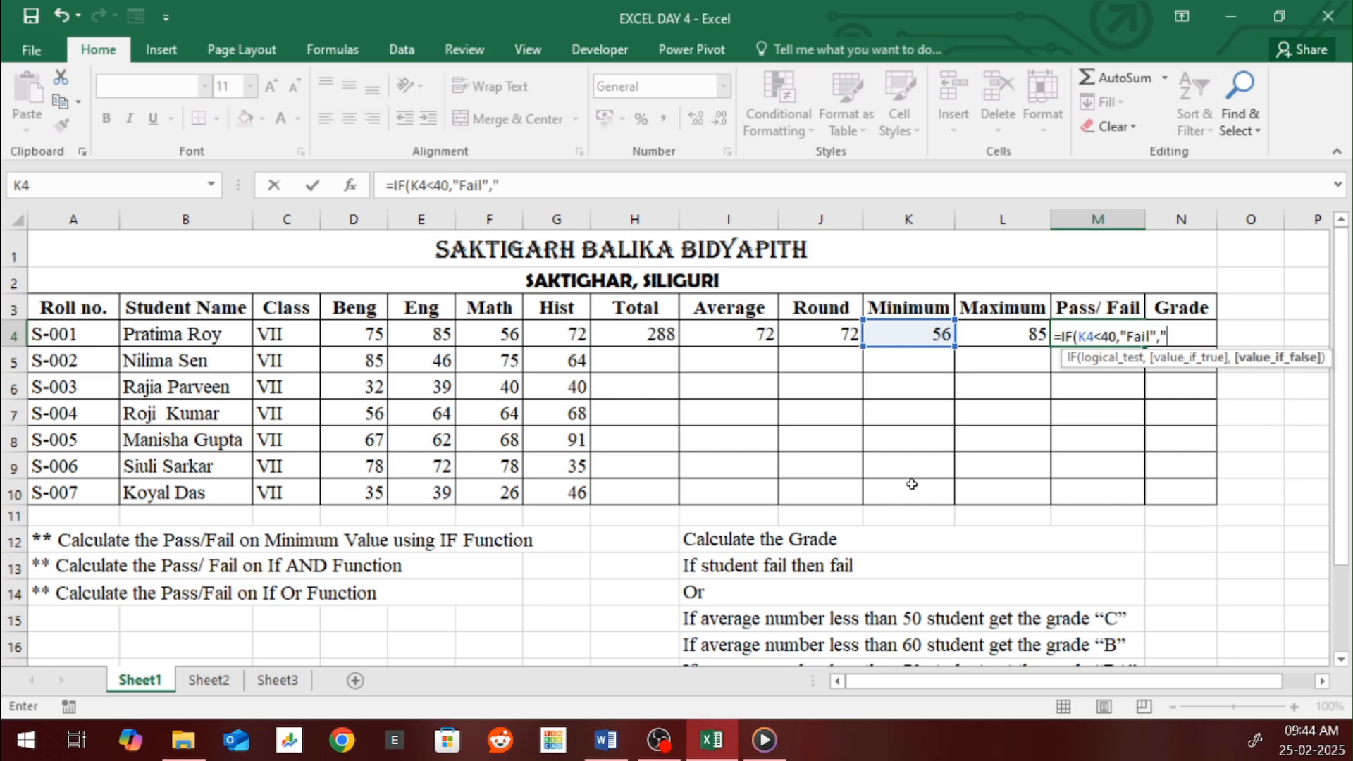
text(Pass")
click(1117, 333)
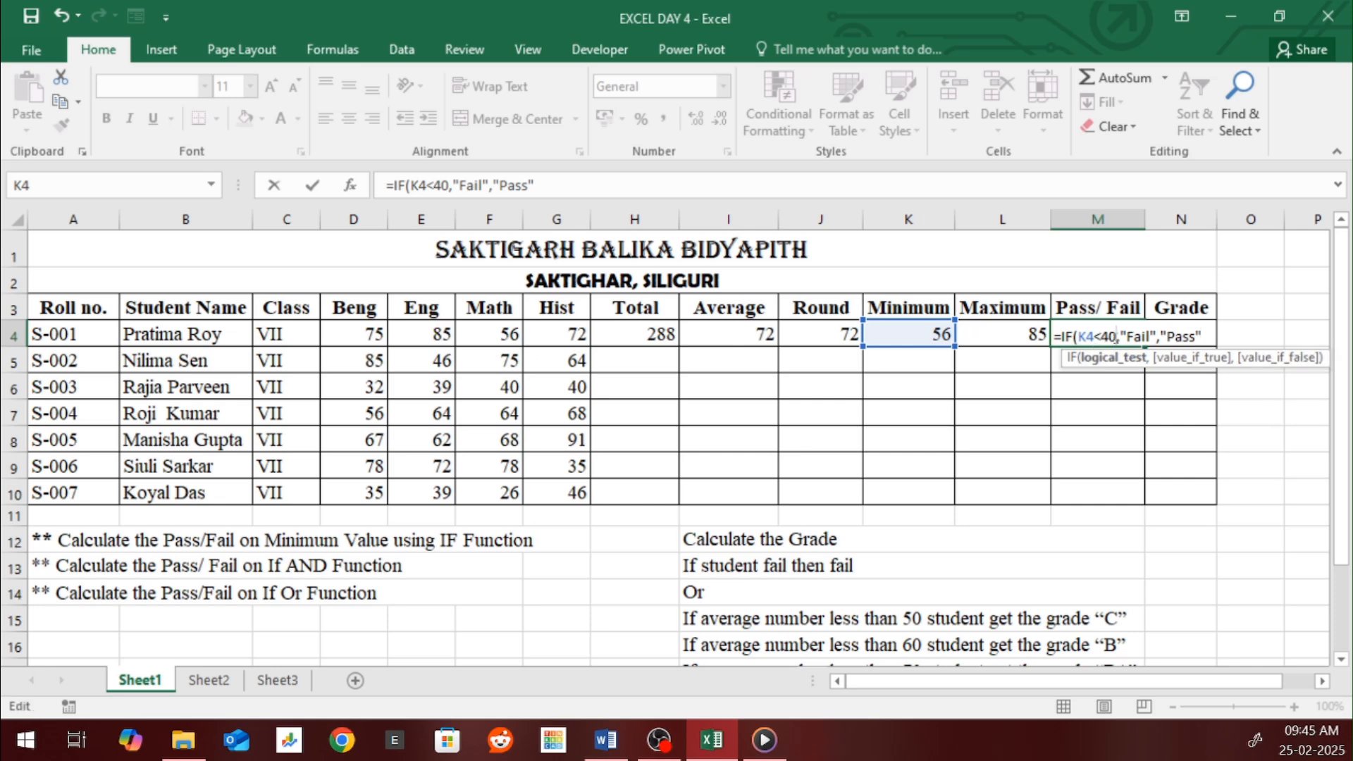
click(1096, 335)
click(1142, 336)
click(1165, 336)
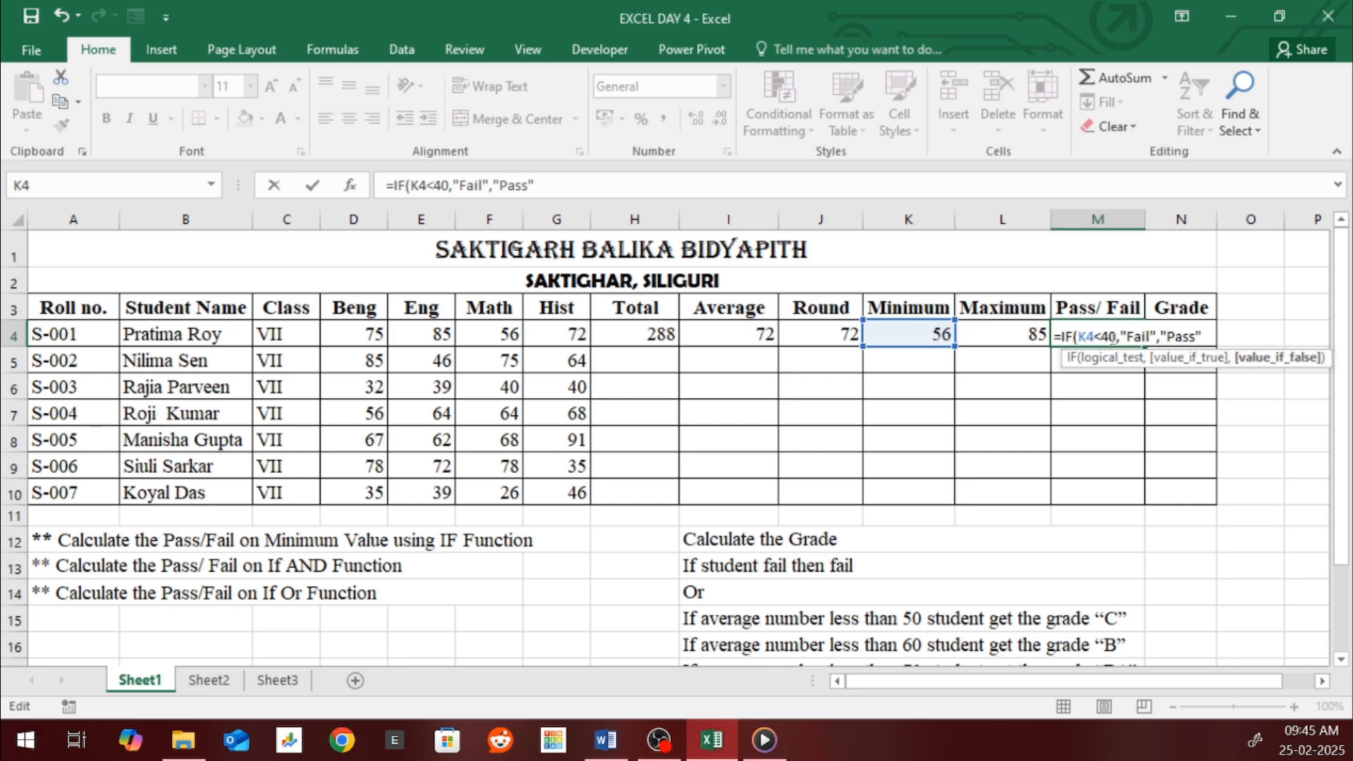
click(1106, 336)
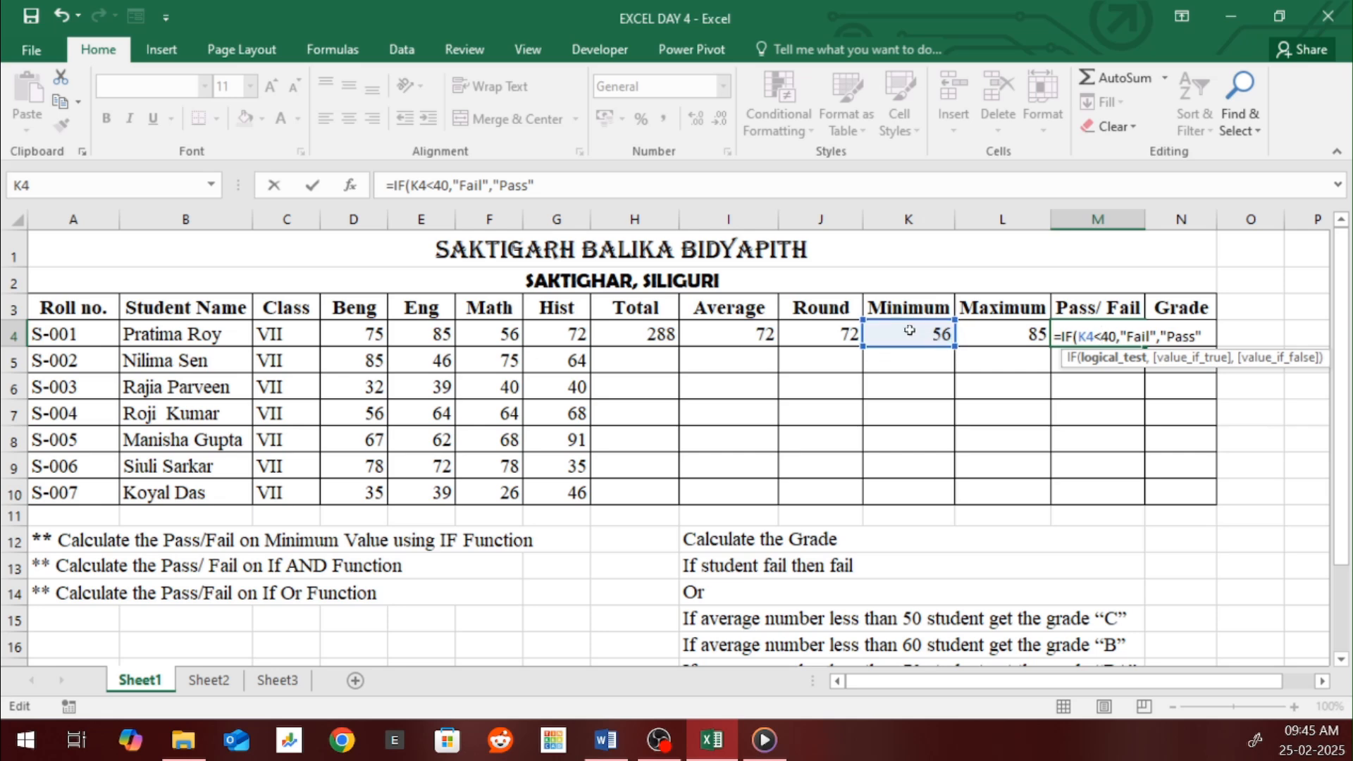
Complete the pass/fail formula in M4 with its closing parenthesis and enter it as =IF(K4<40,"Fail","Pass")
key(Right)
key(Right)
key(Right)
key(Right)
key(Right)
key(Right)
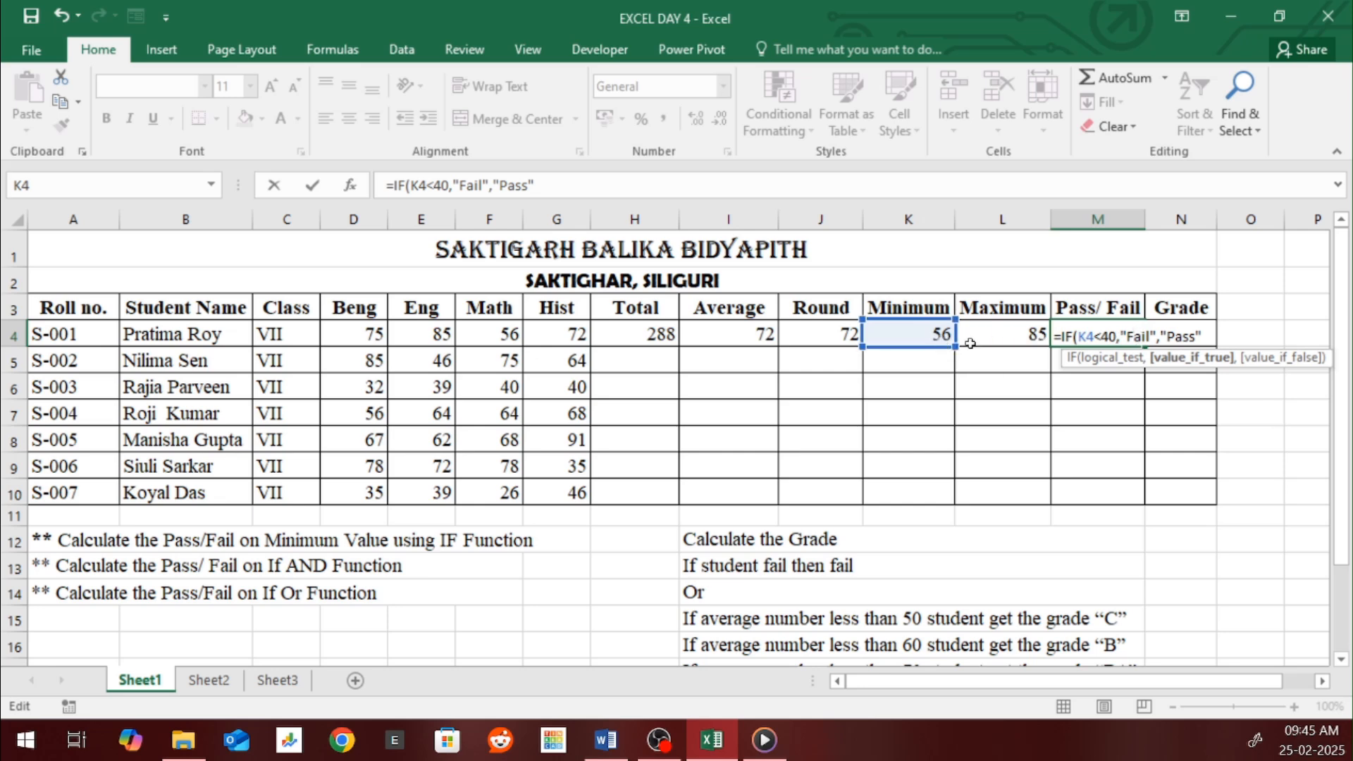
click(1166, 337)
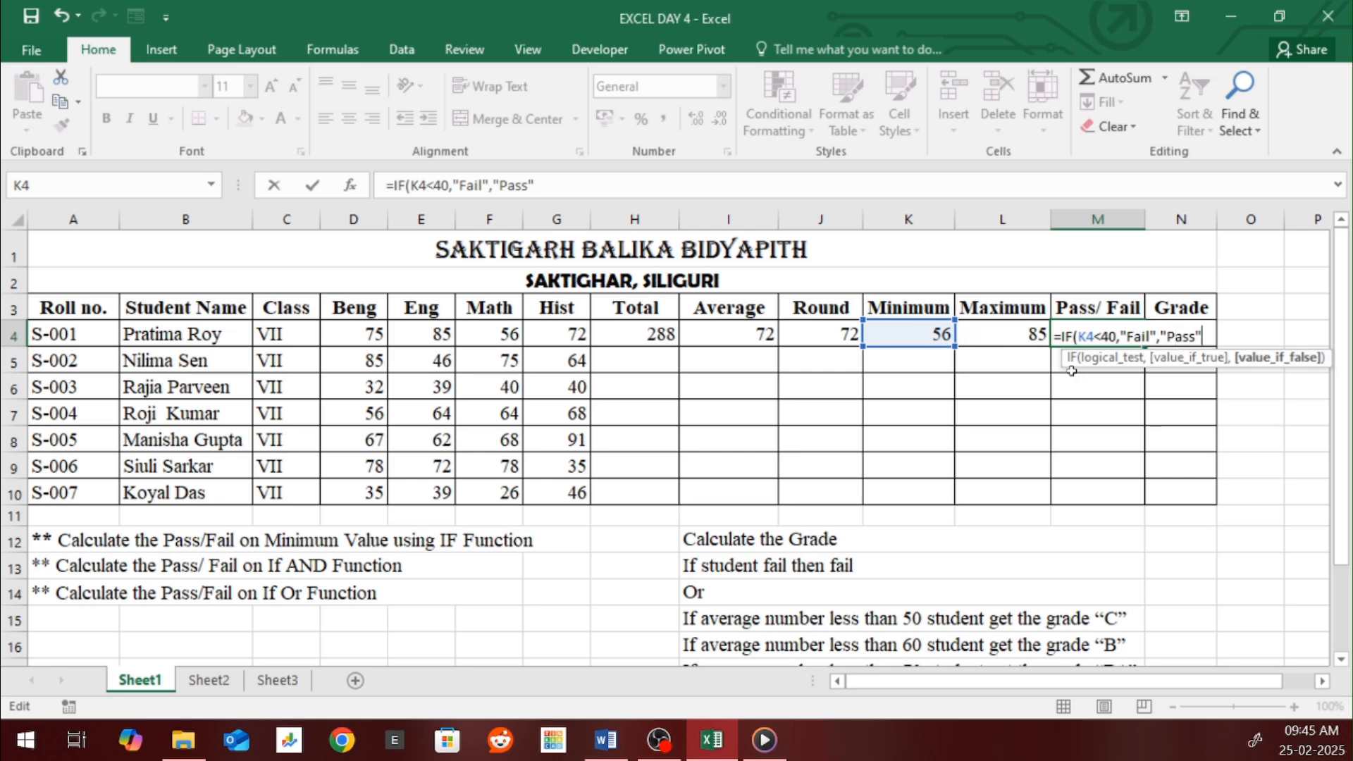
text())
key(Return)
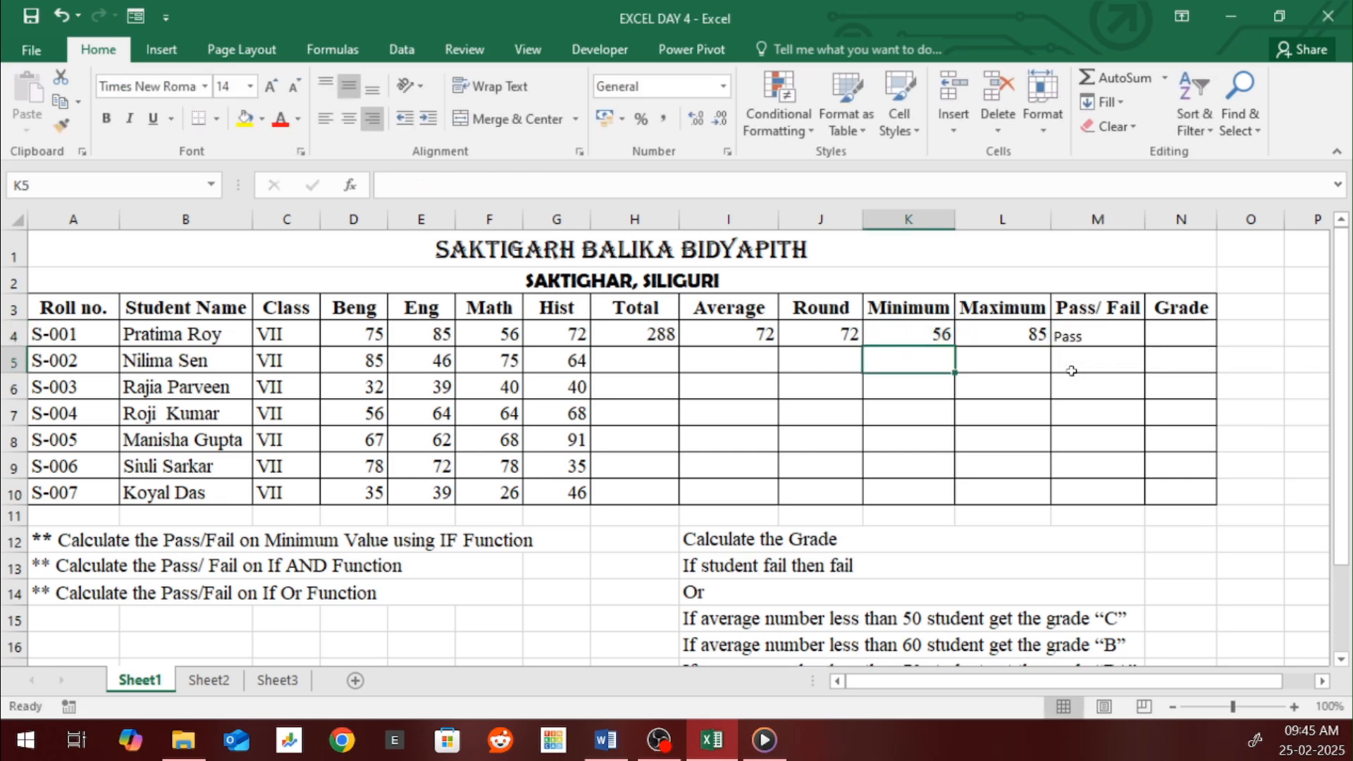
Change the first student's Beng mark in D4 to 39 and check the pass/fail formula in M4
click(931, 340)
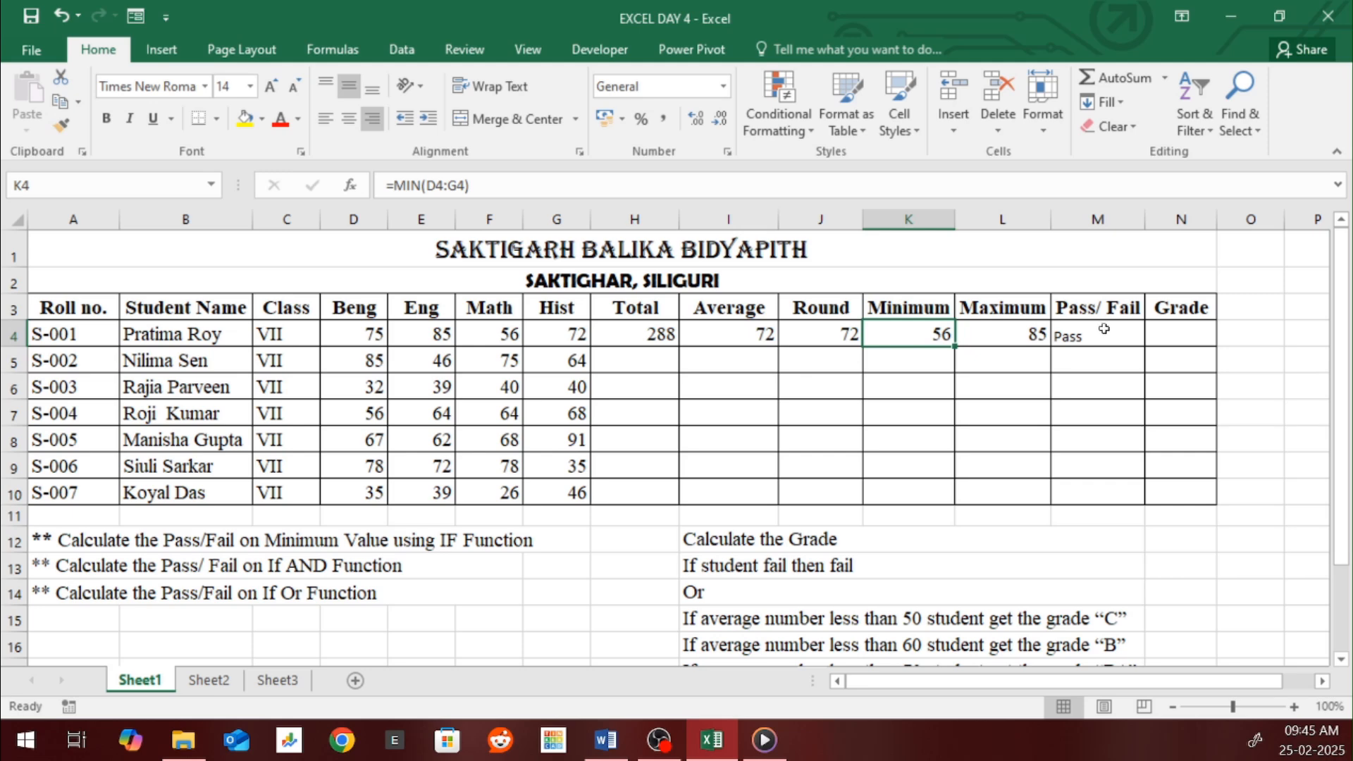
click(381, 331)
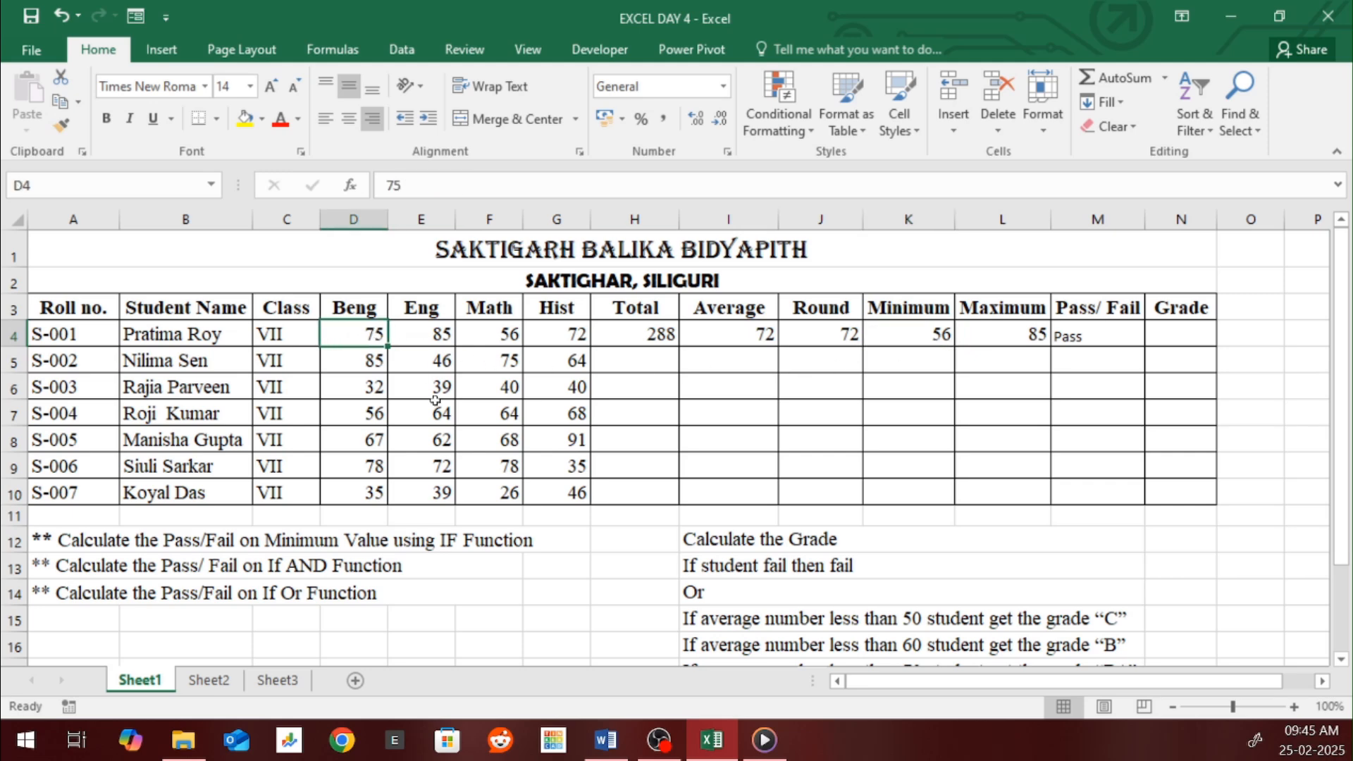
text(39)
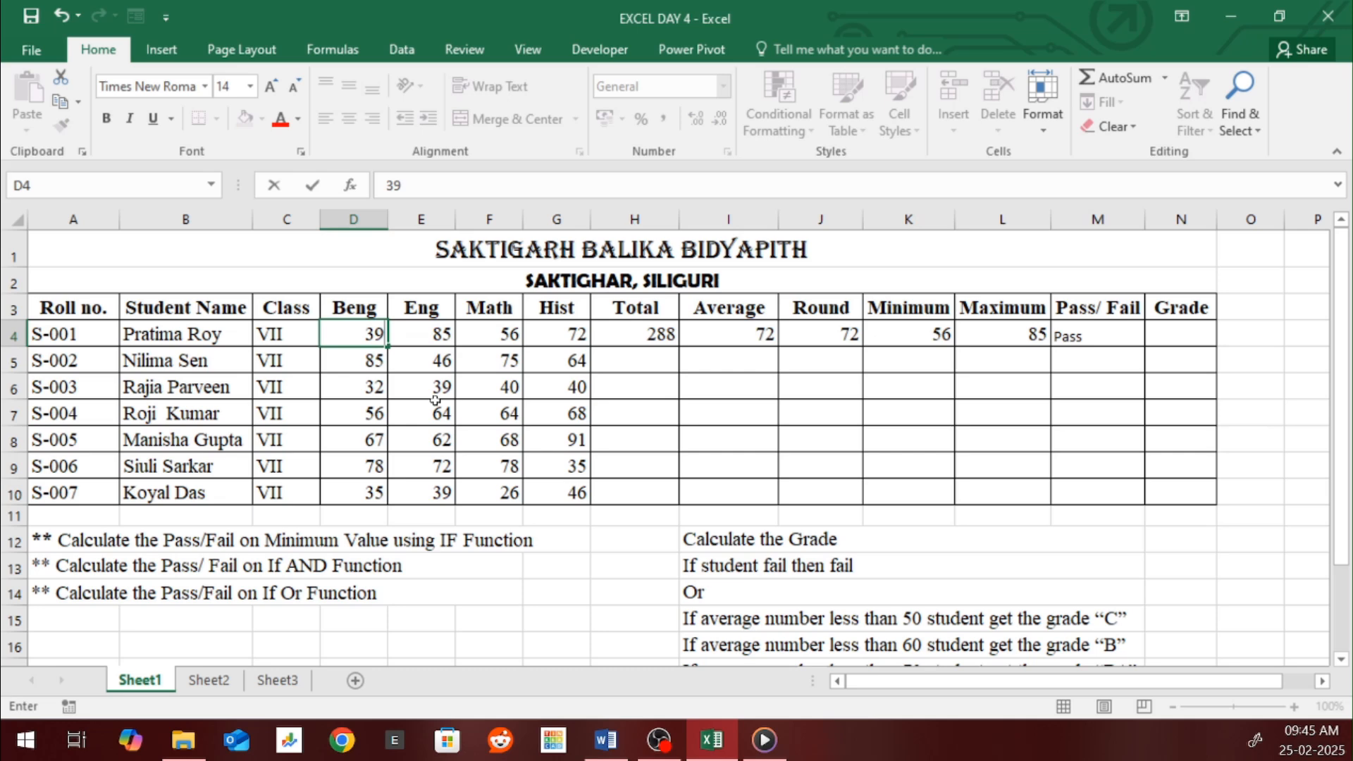
key(Tab)
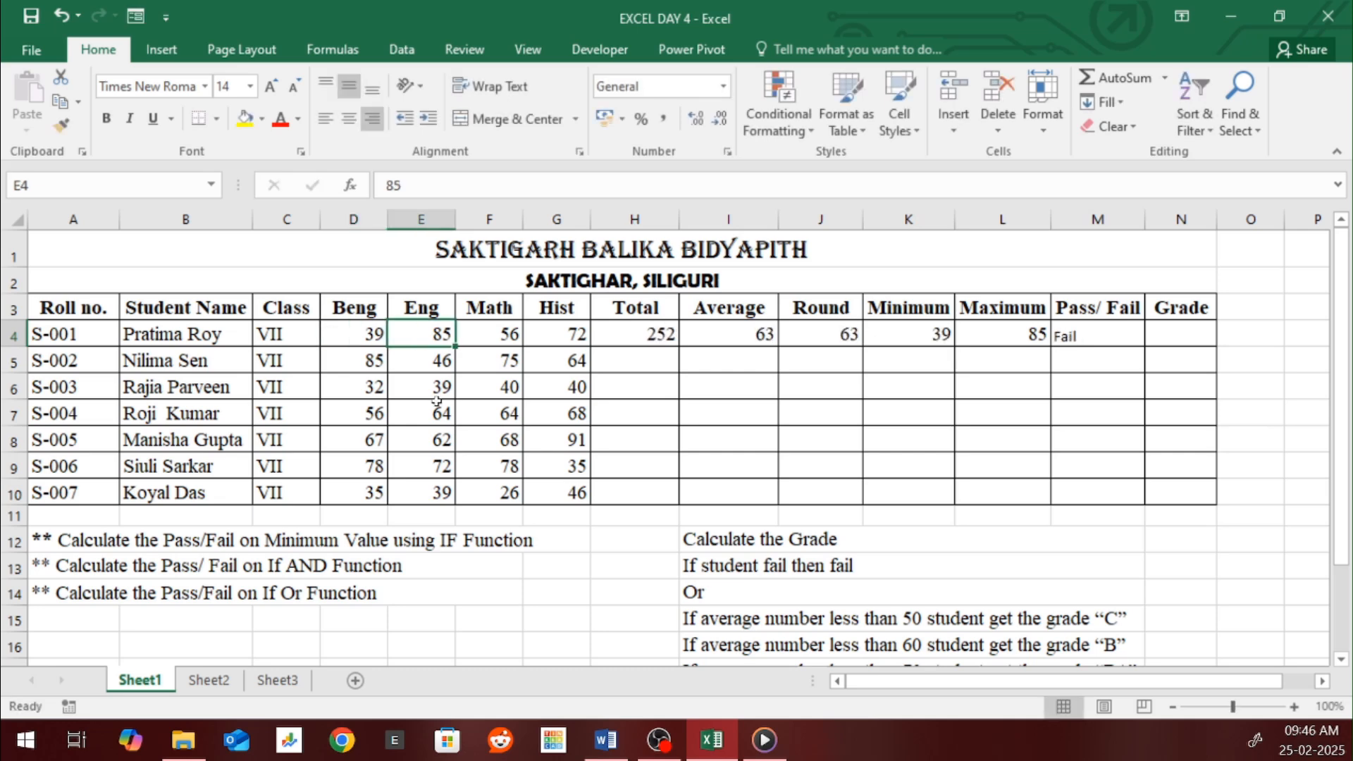
click(1100, 339)
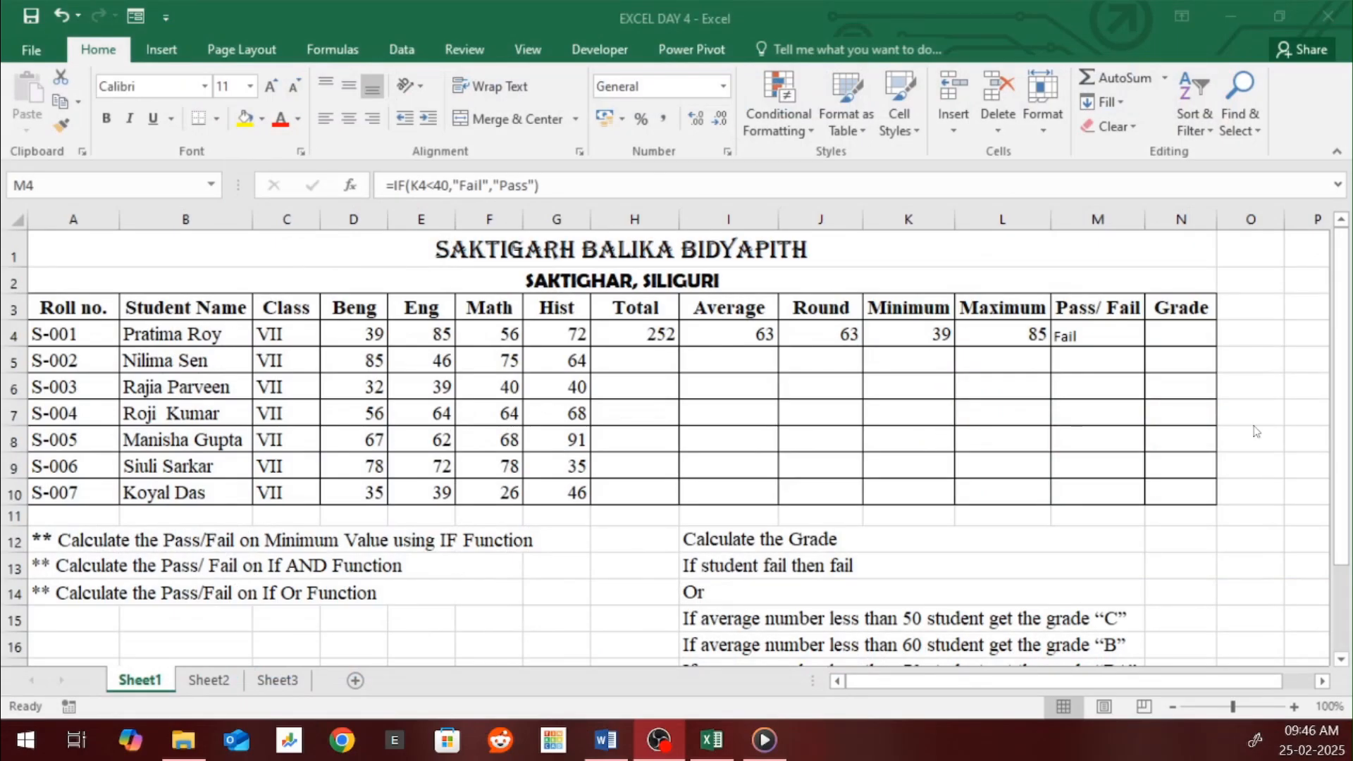
click(1101, 341)
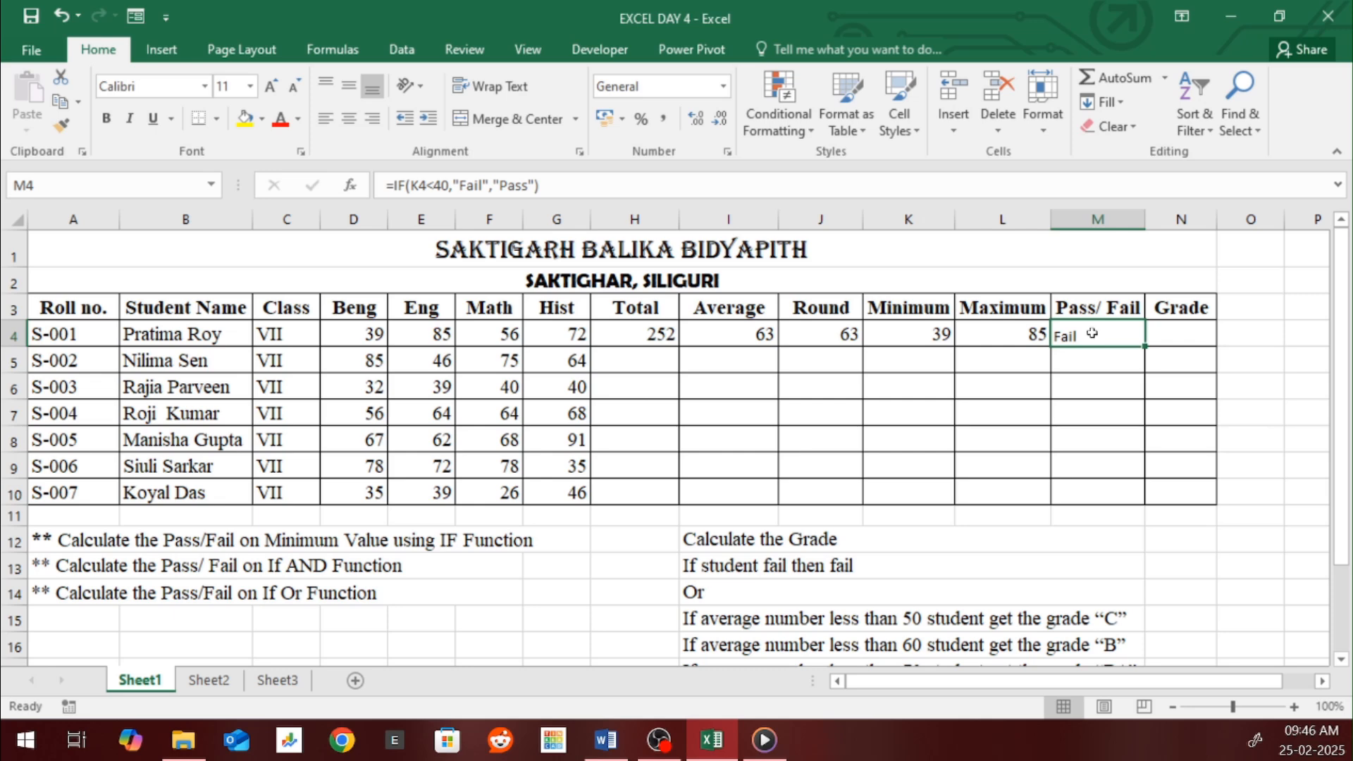
Hide the Minimum, Maximum and Round columns of the marksheet
click(949, 329)
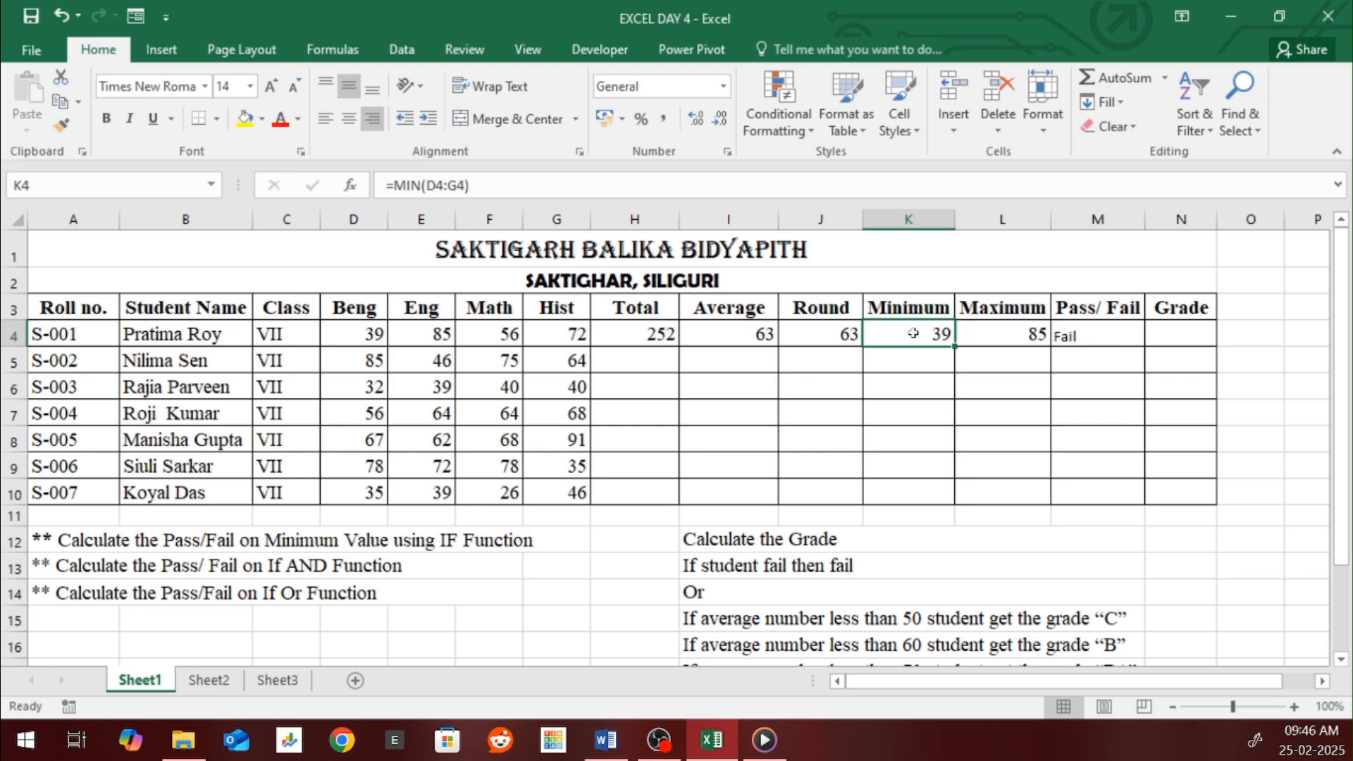
click(919, 221)
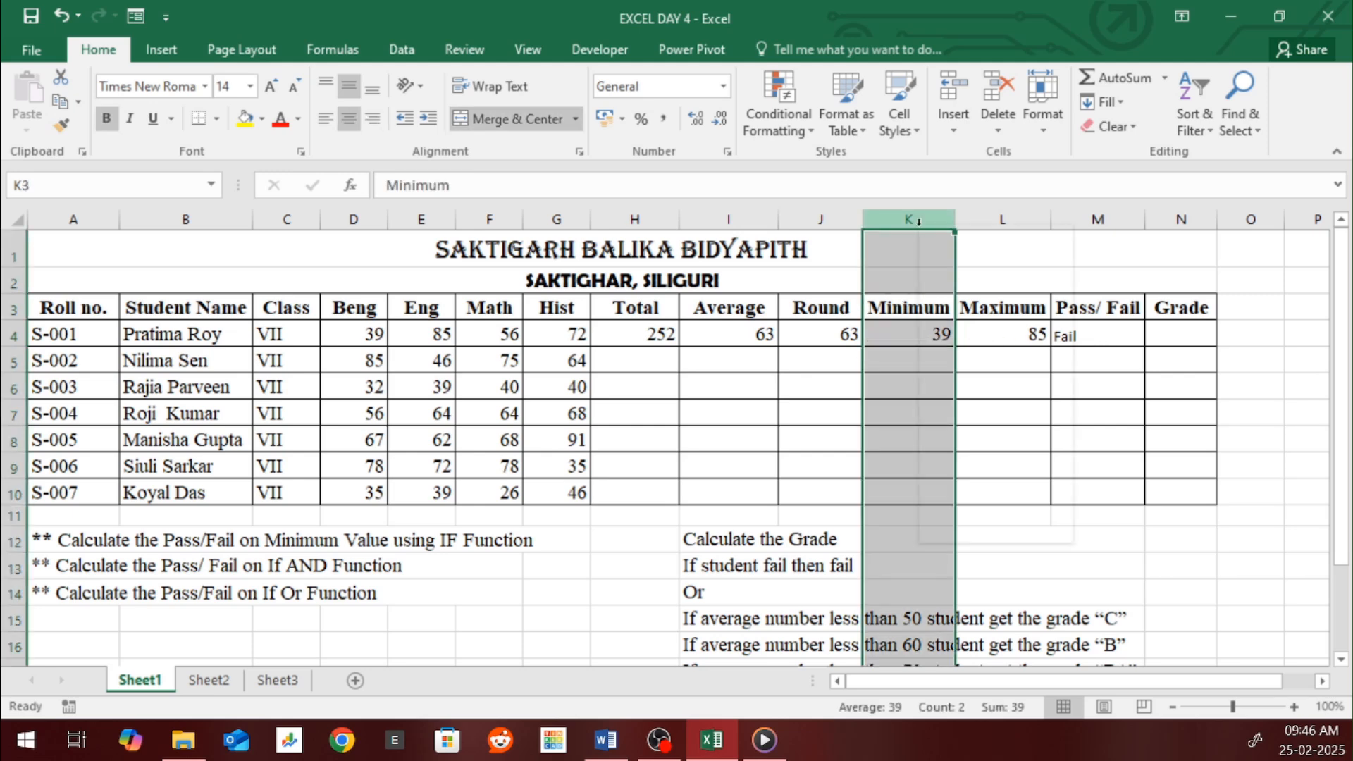
right_click(918, 221)
click(980, 504)
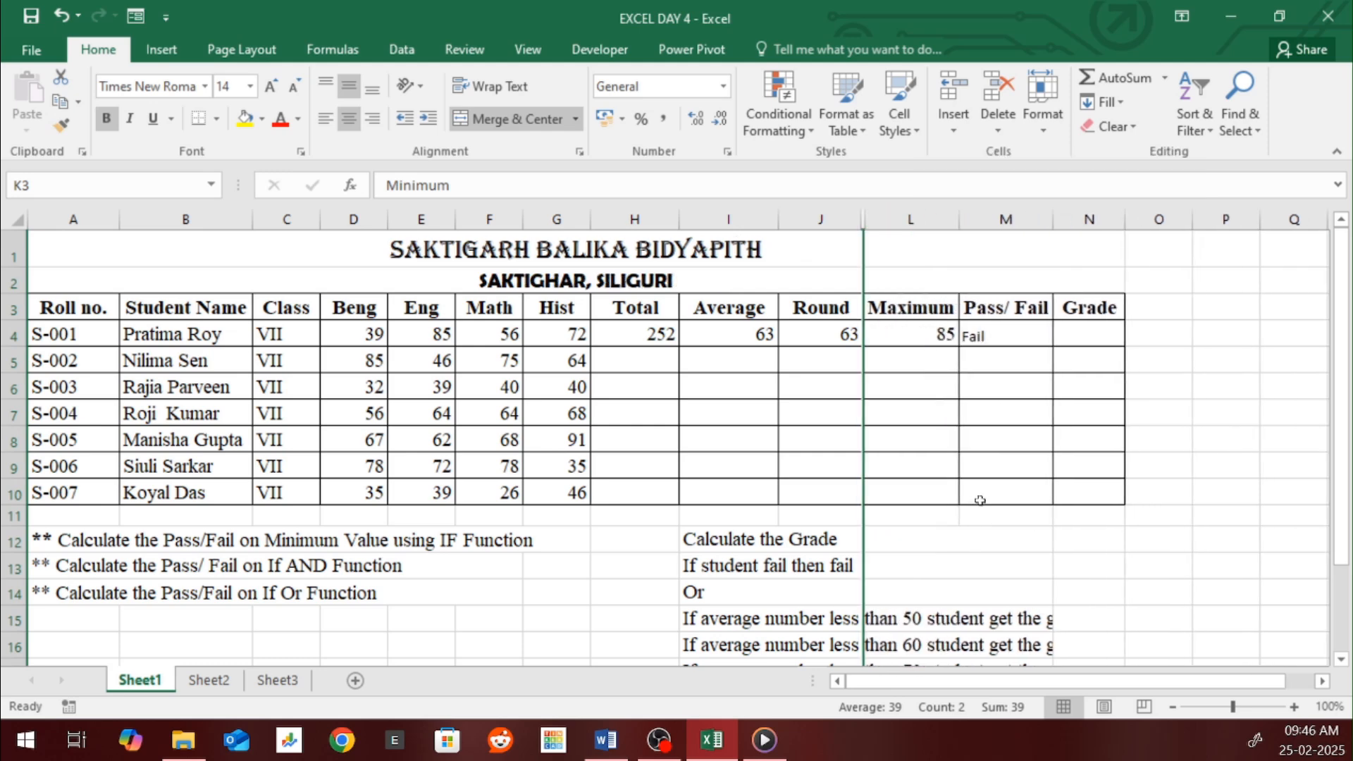
click(922, 221)
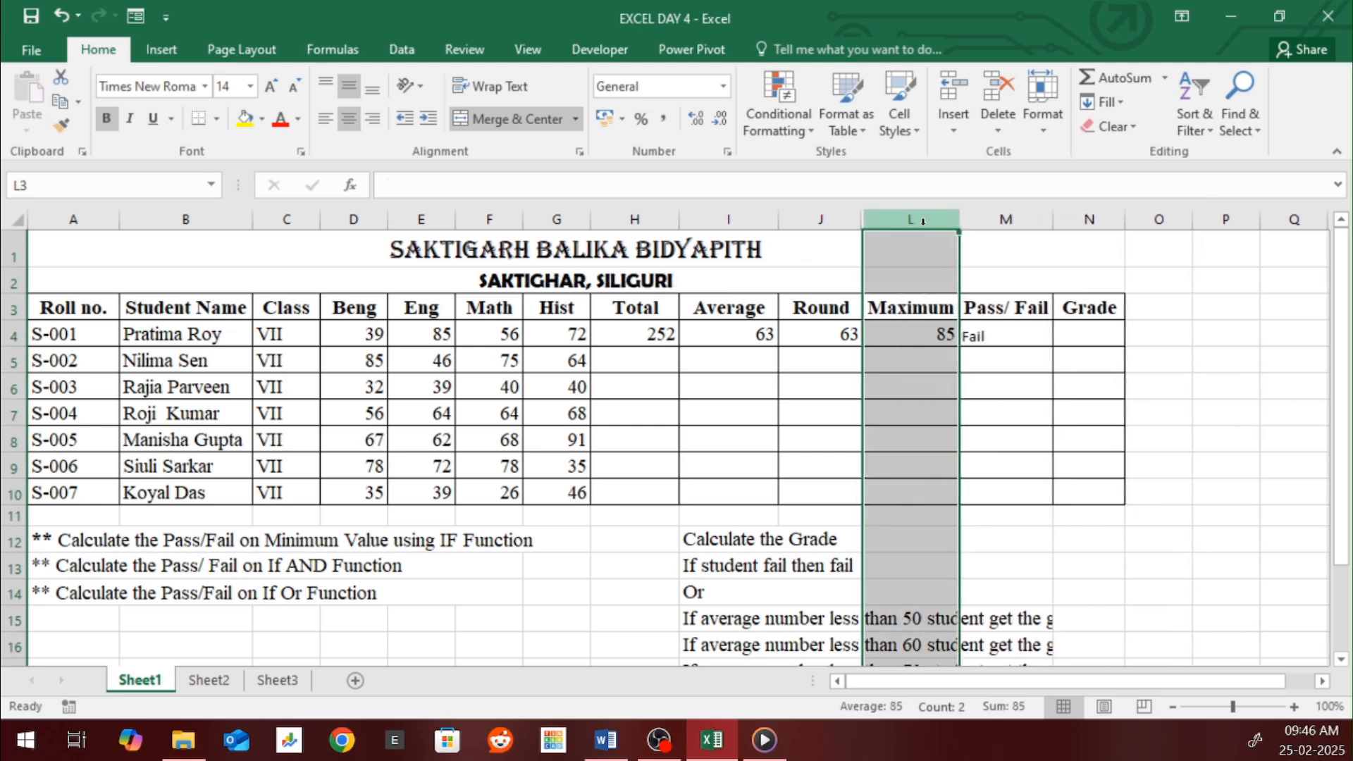
right_click(921, 221)
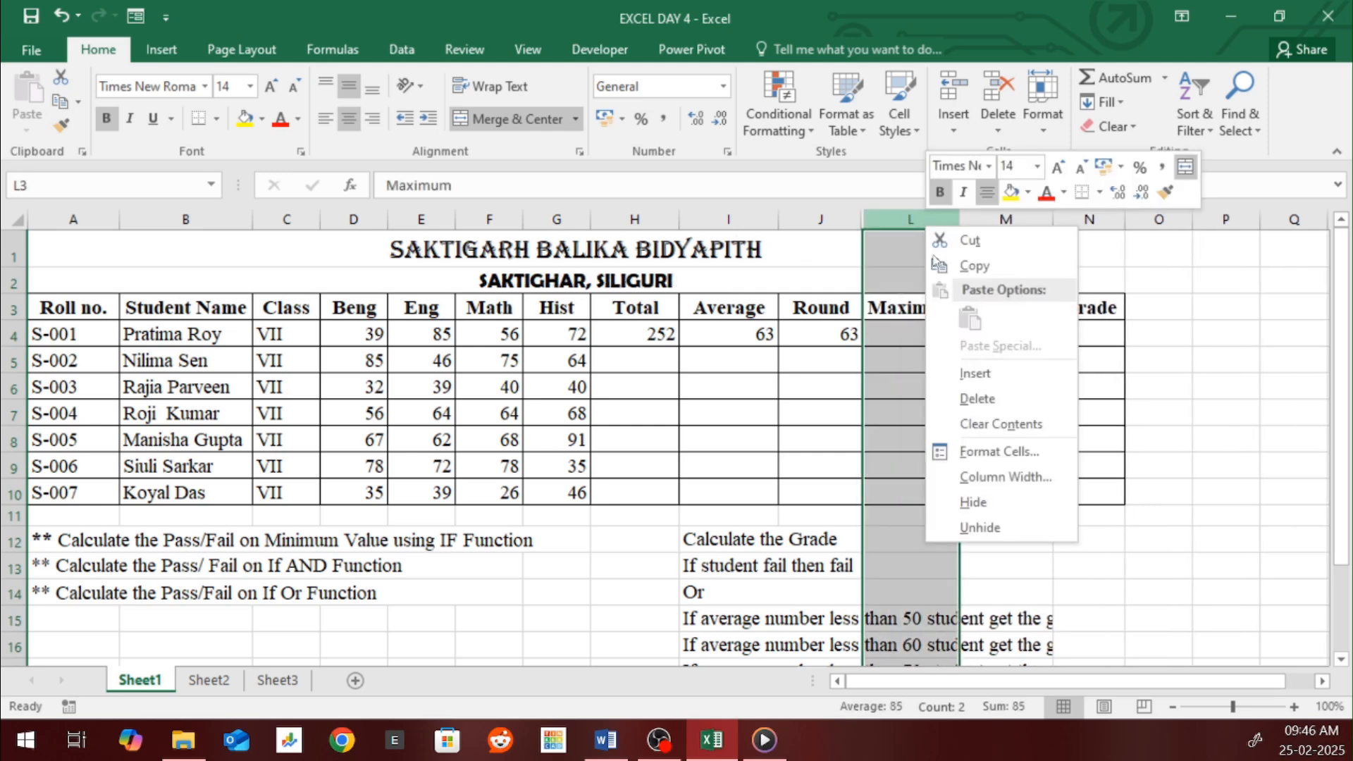
click(981, 502)
click(921, 336)
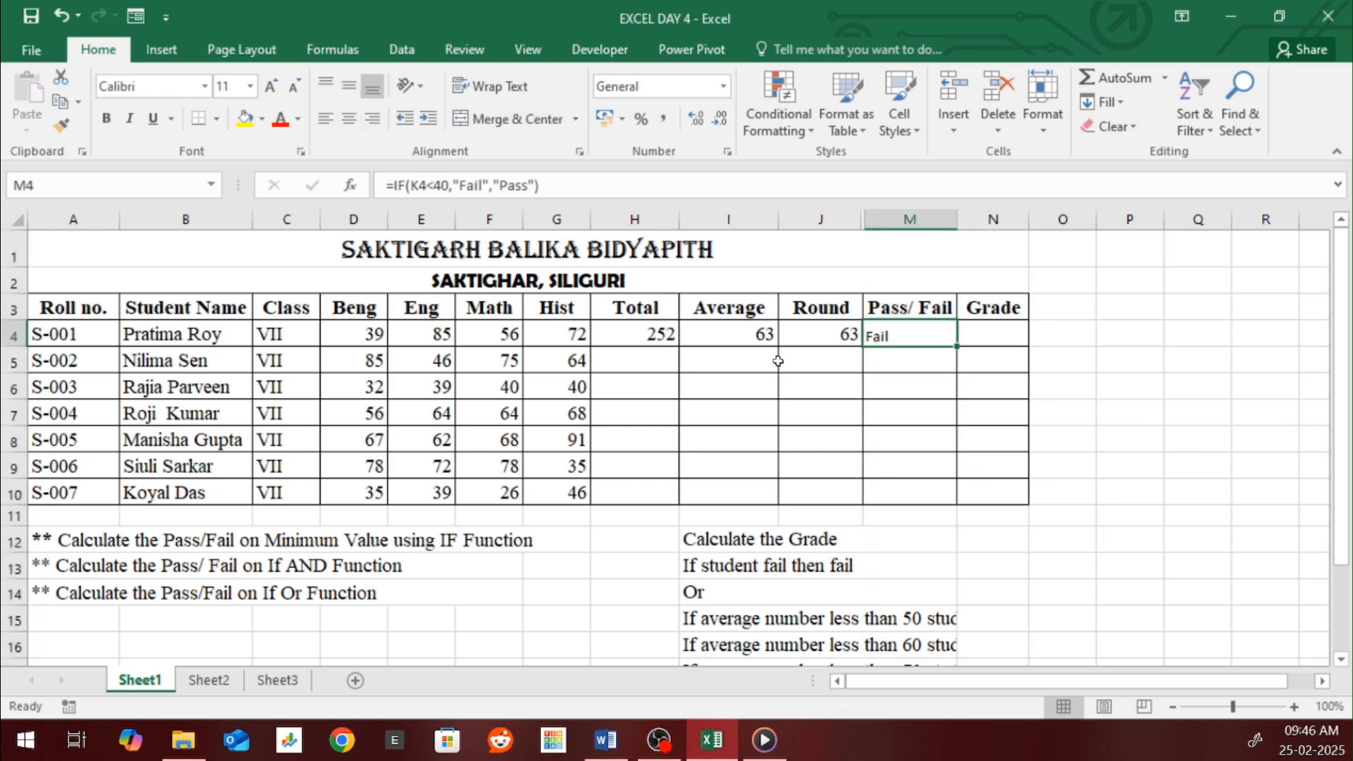
click(823, 221)
right_click(826, 224)
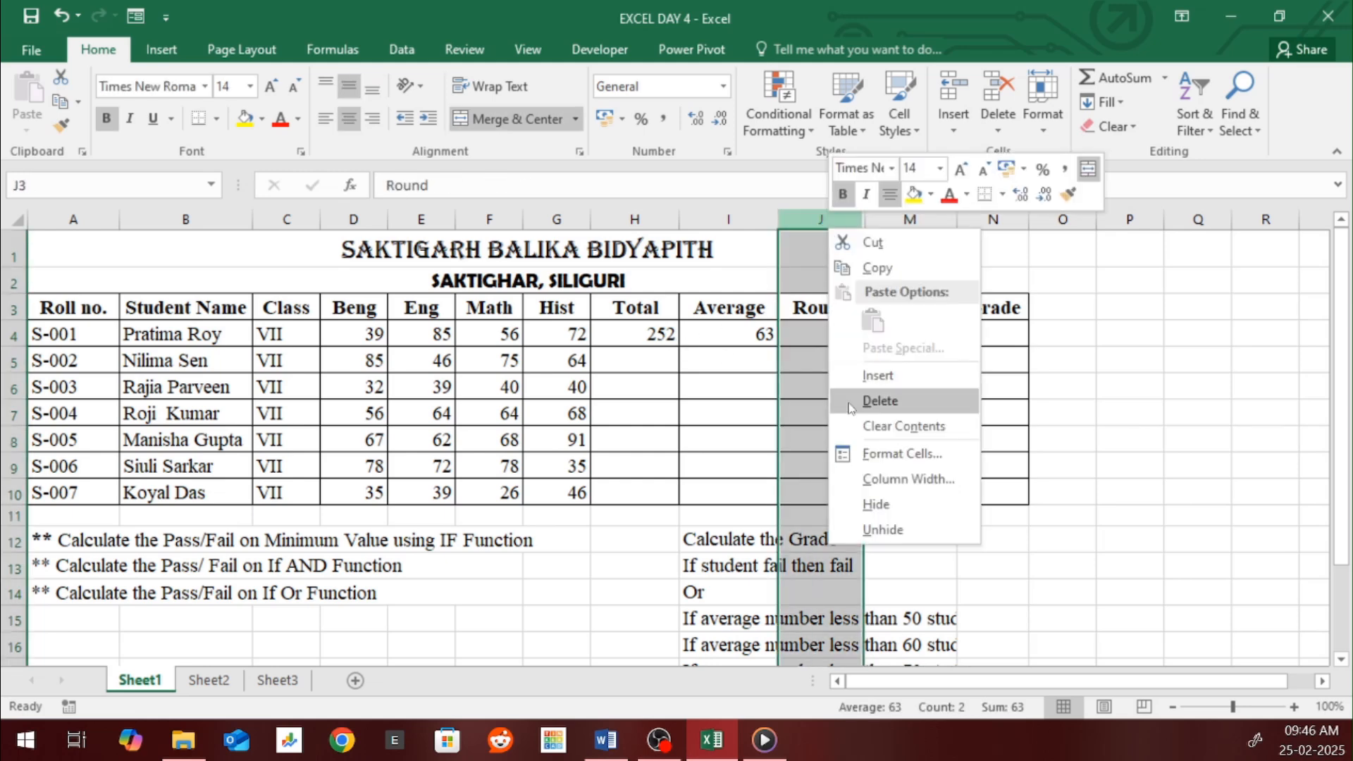
click(908, 503)
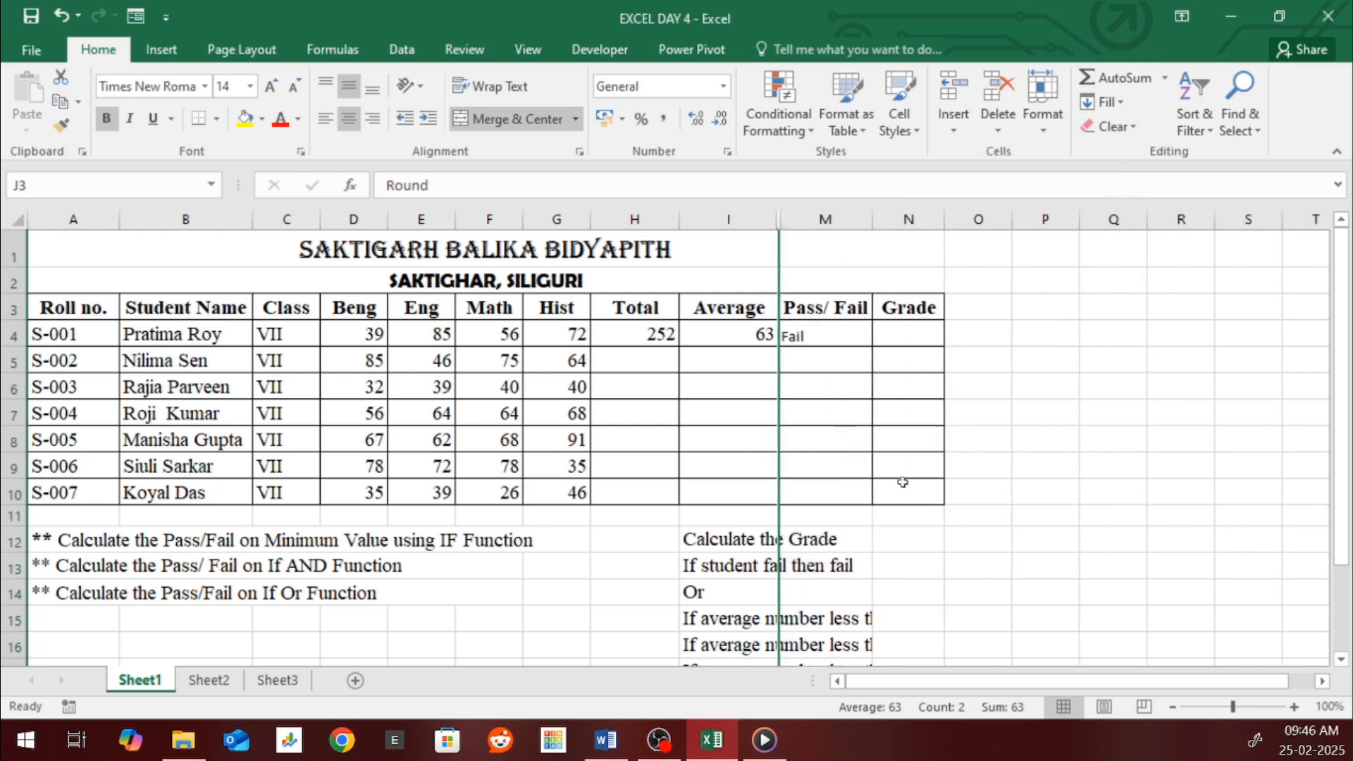
Clear the existing IF formula from the first student's Pass/Fail cell M4
click(810, 330)
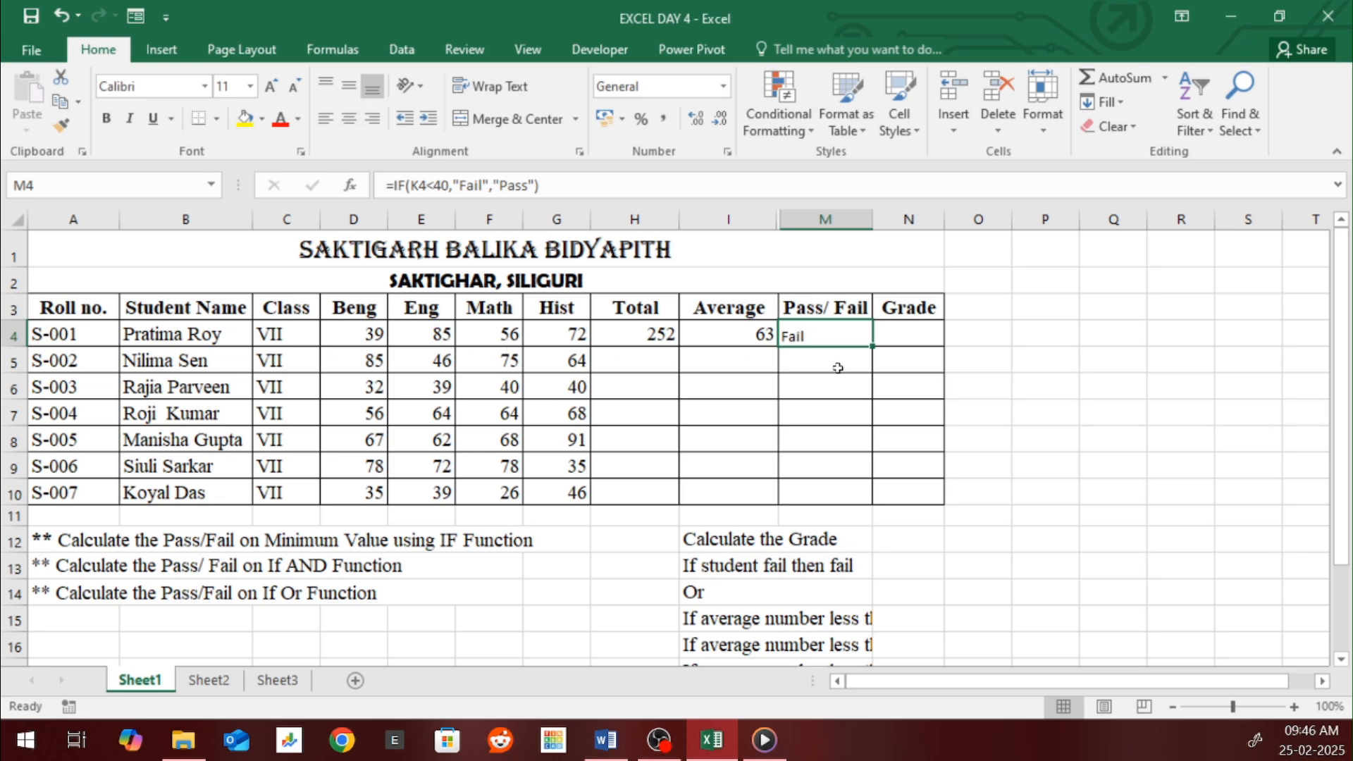
text(=)
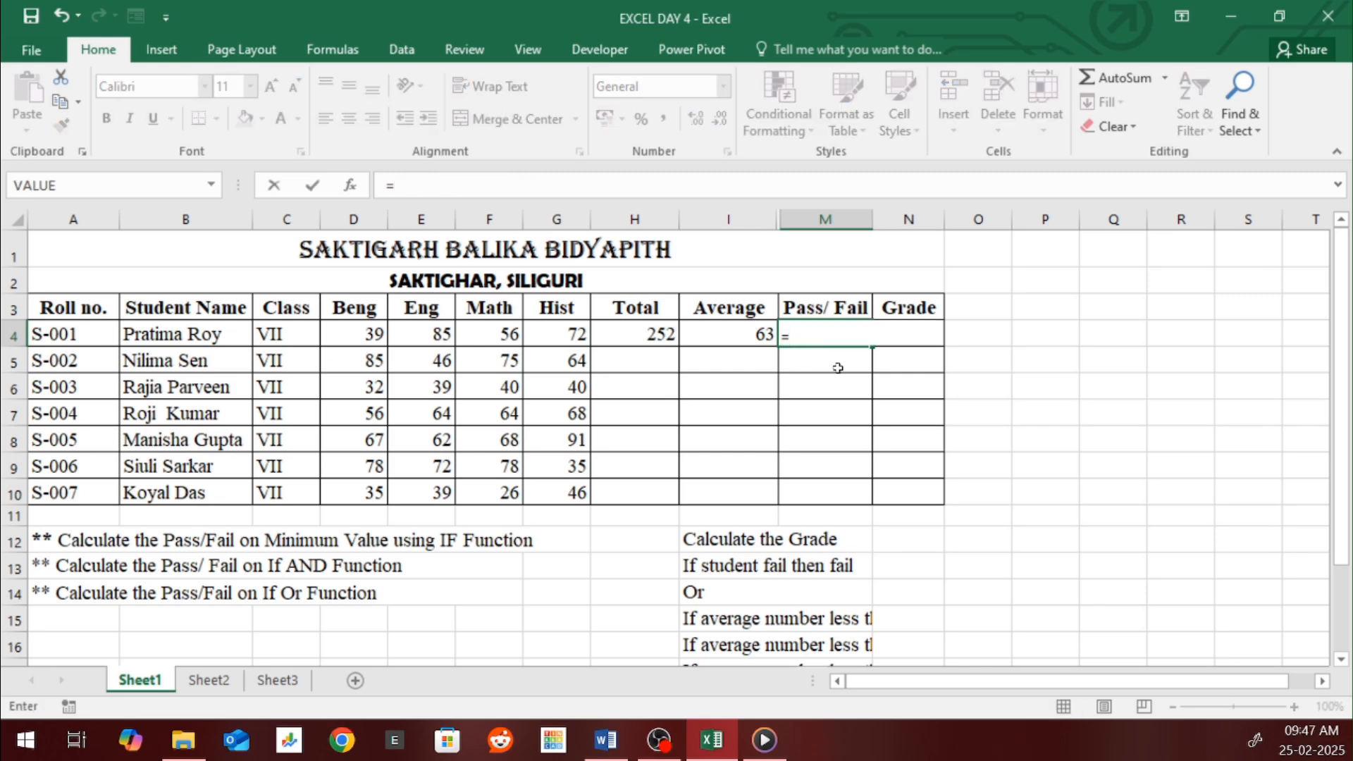
key(BackSpace)
click(839, 368)
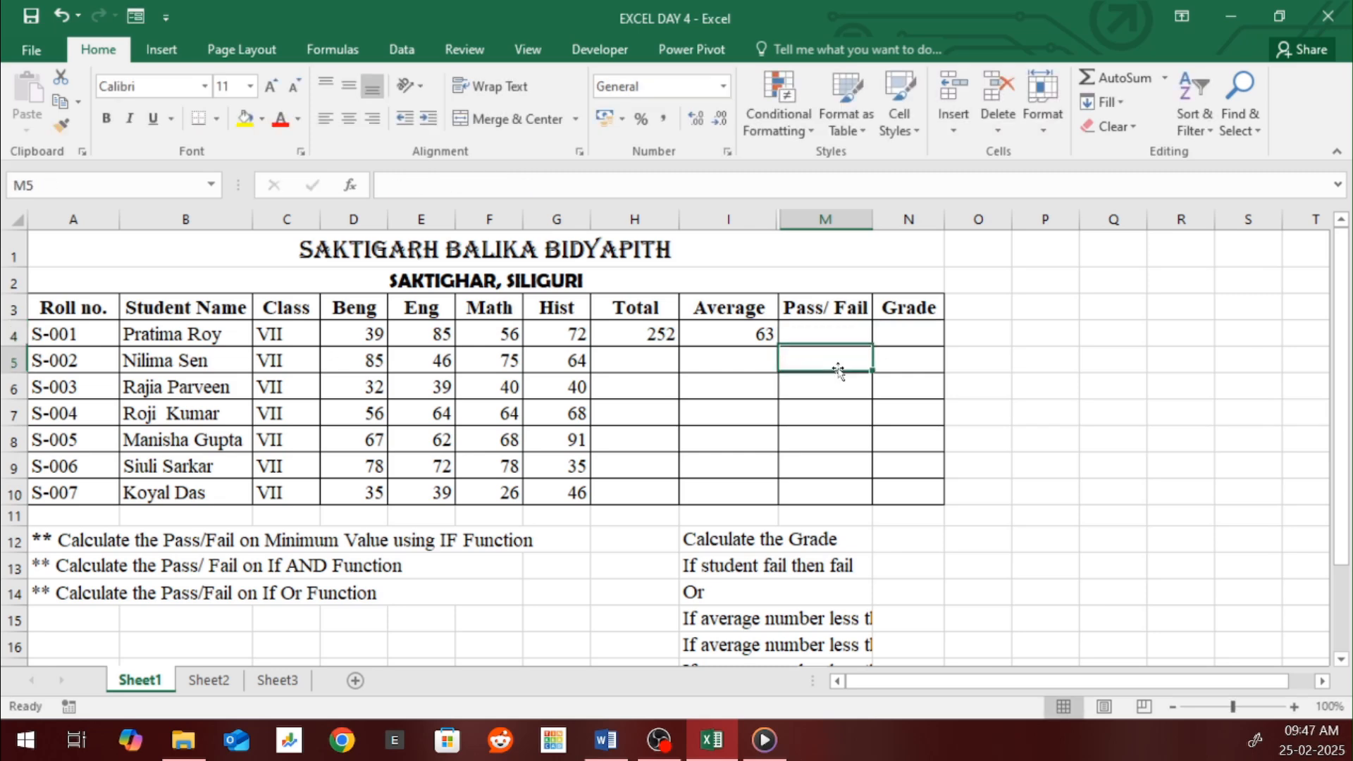
Widen the Grade column slightly
click(833, 339)
drag(833, 339, 893, 488)
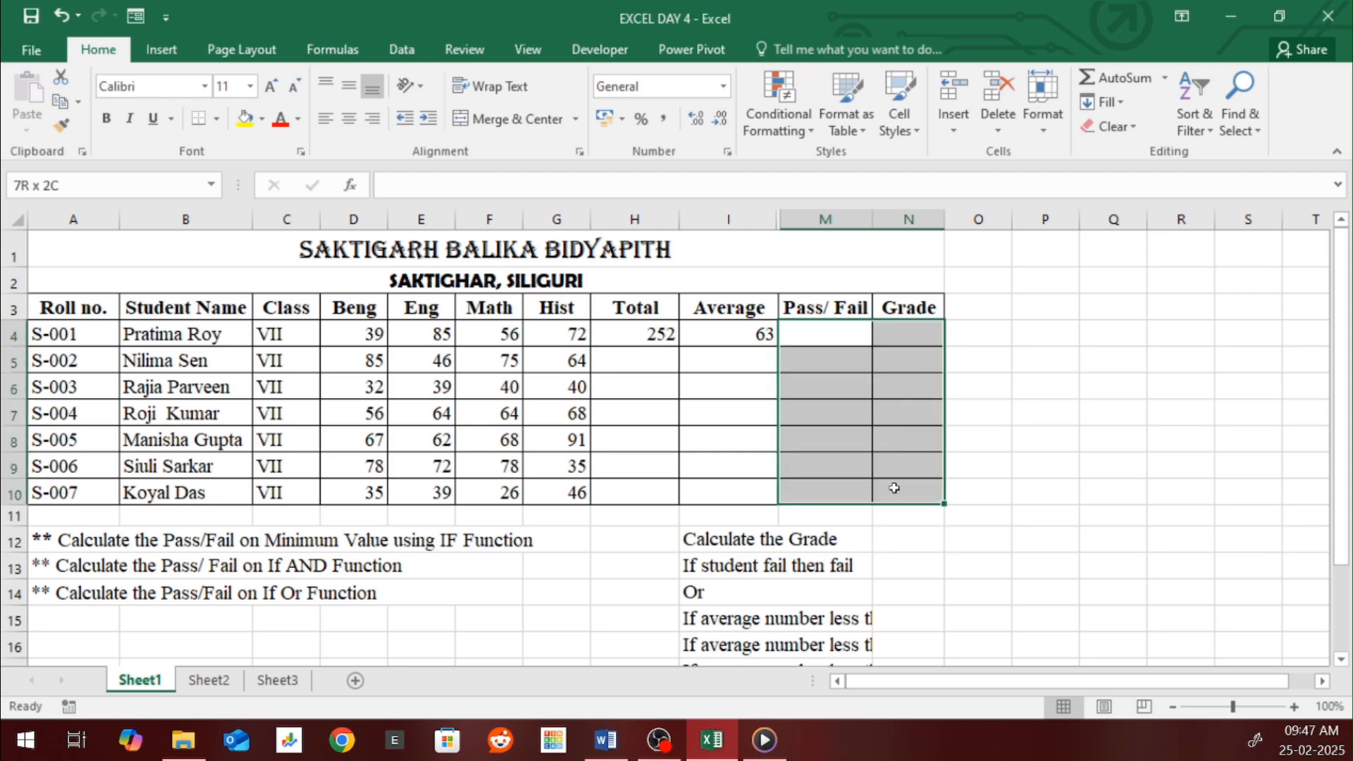
mouse_move(951, 221)
mouse_down()
mouse_move(937, 220)
mouse_move(965, 219)
mouse_up()
Format the Pass/Fail and Grade cells M3:N10 in Times New Roman at size 14
click(883, 309)
drag(824, 308, 927, 505)
click(182, 87)
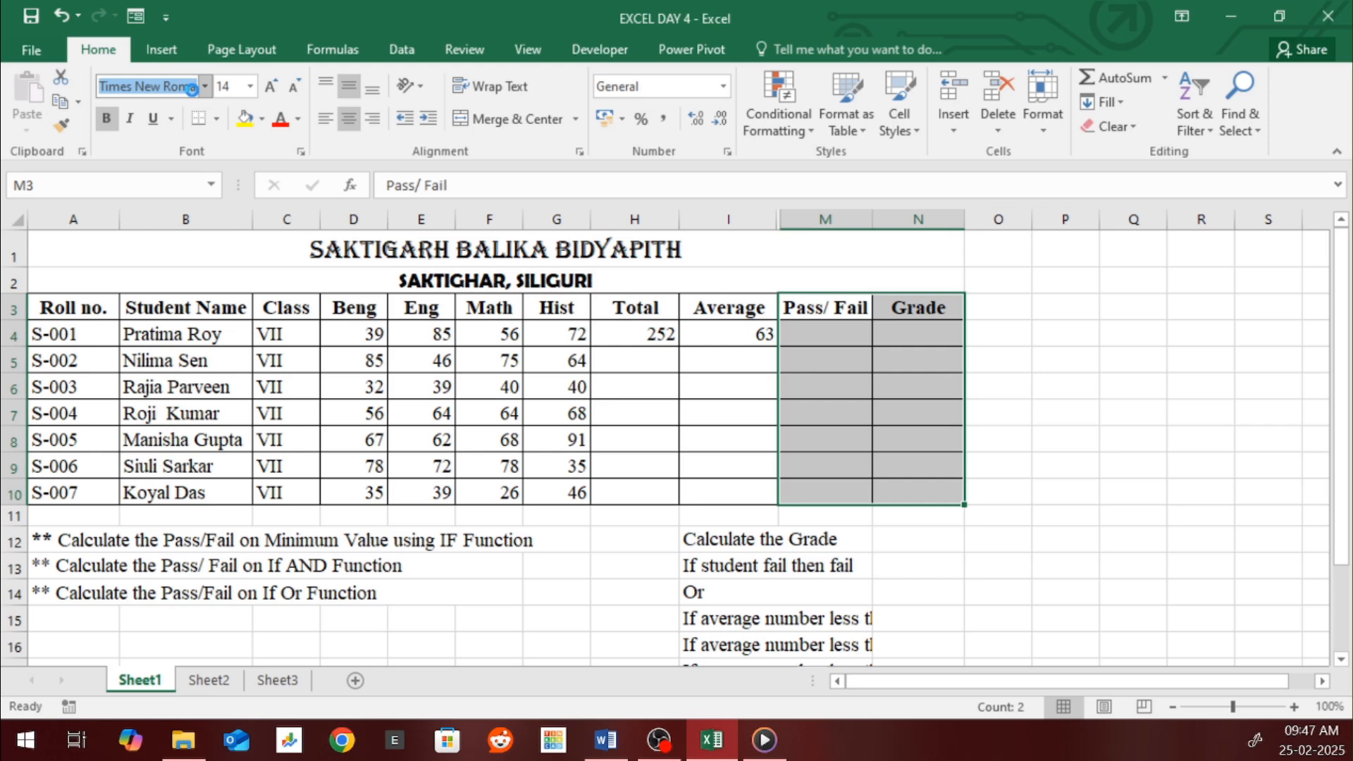
click(227, 85)
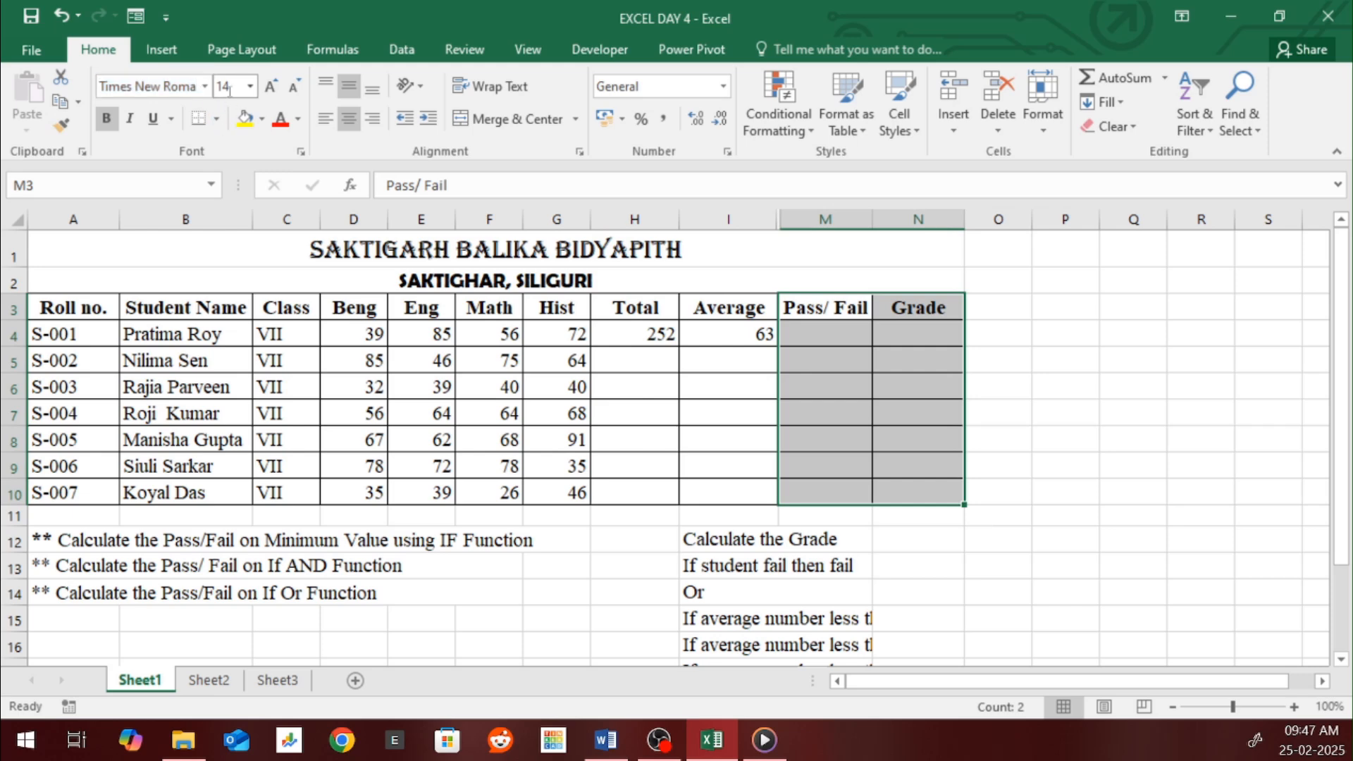
key(Escape)
Start an IF formula in M4 with a nested OR function whose first condition is D4<40
click(827, 342)
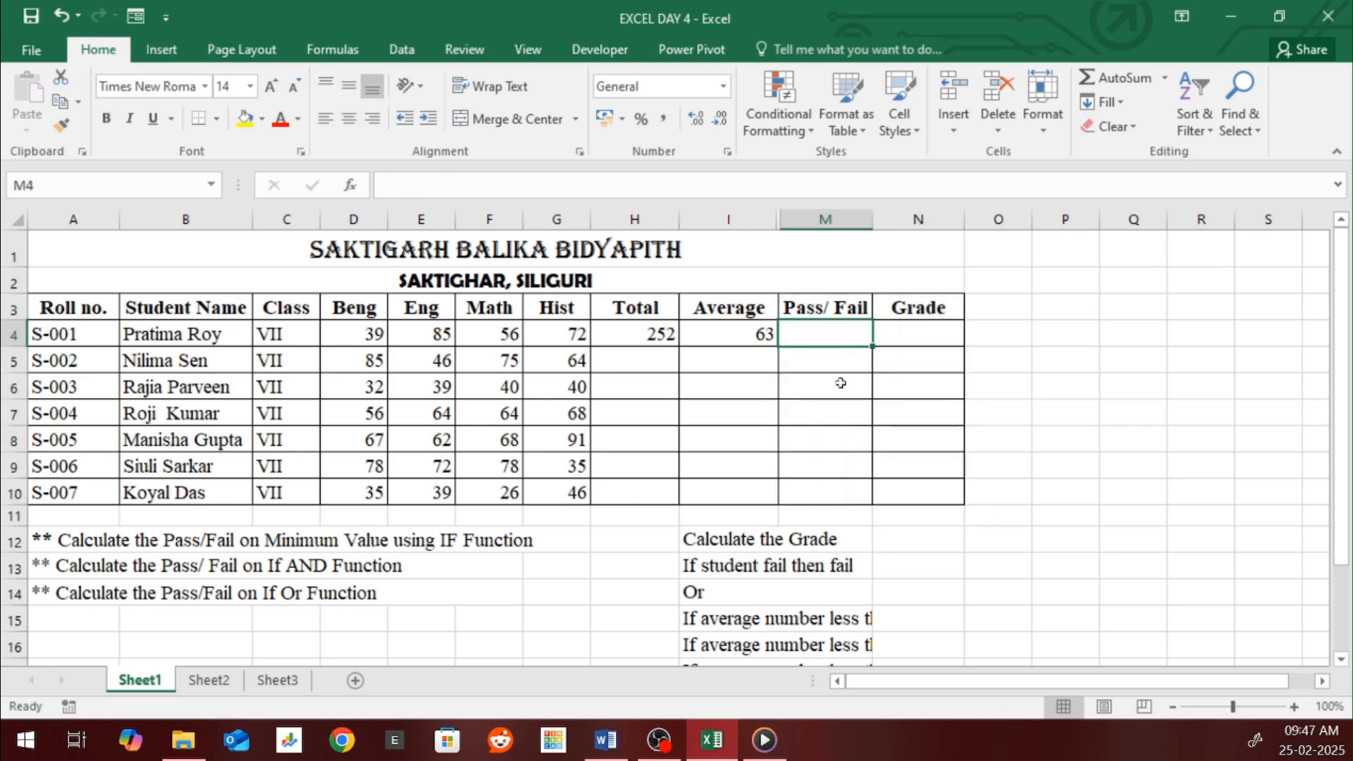
text(=IF()
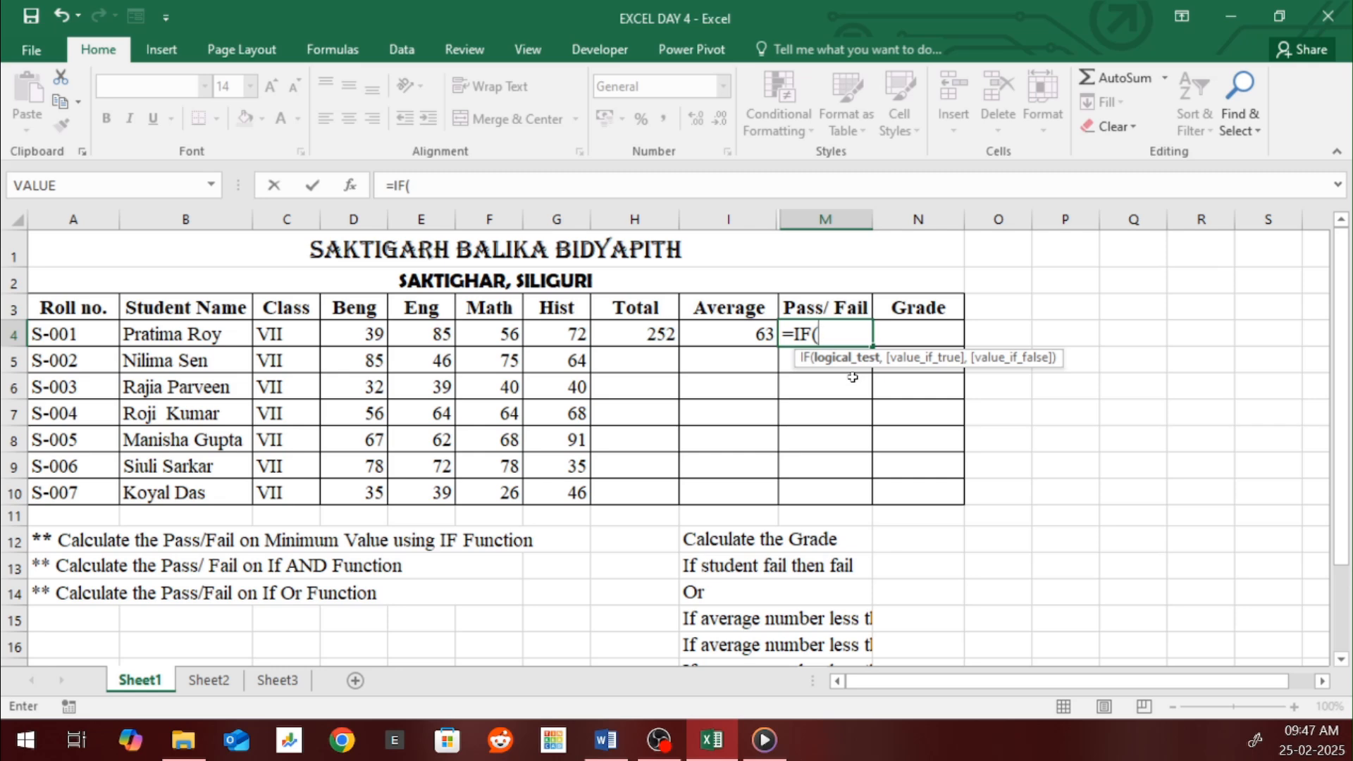
text(or)
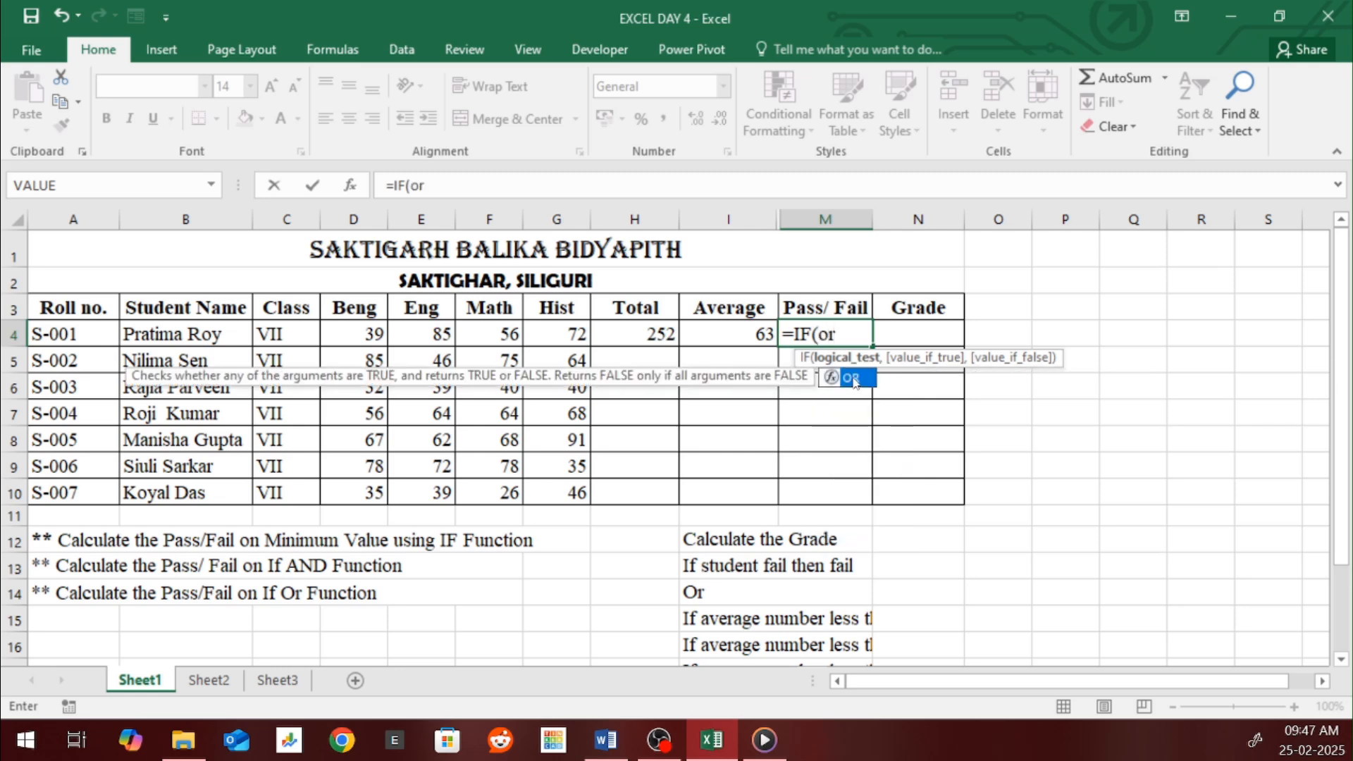
double_click(851, 378)
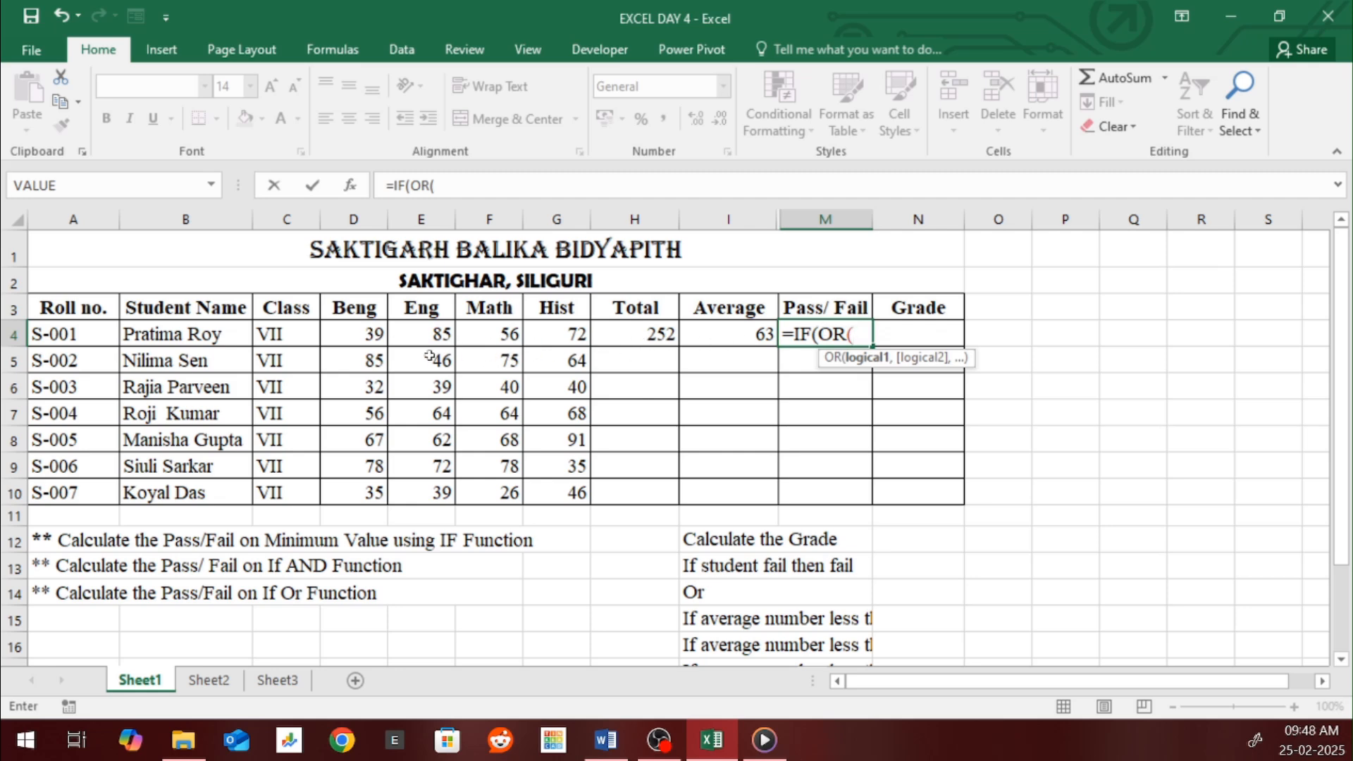
click(376, 335)
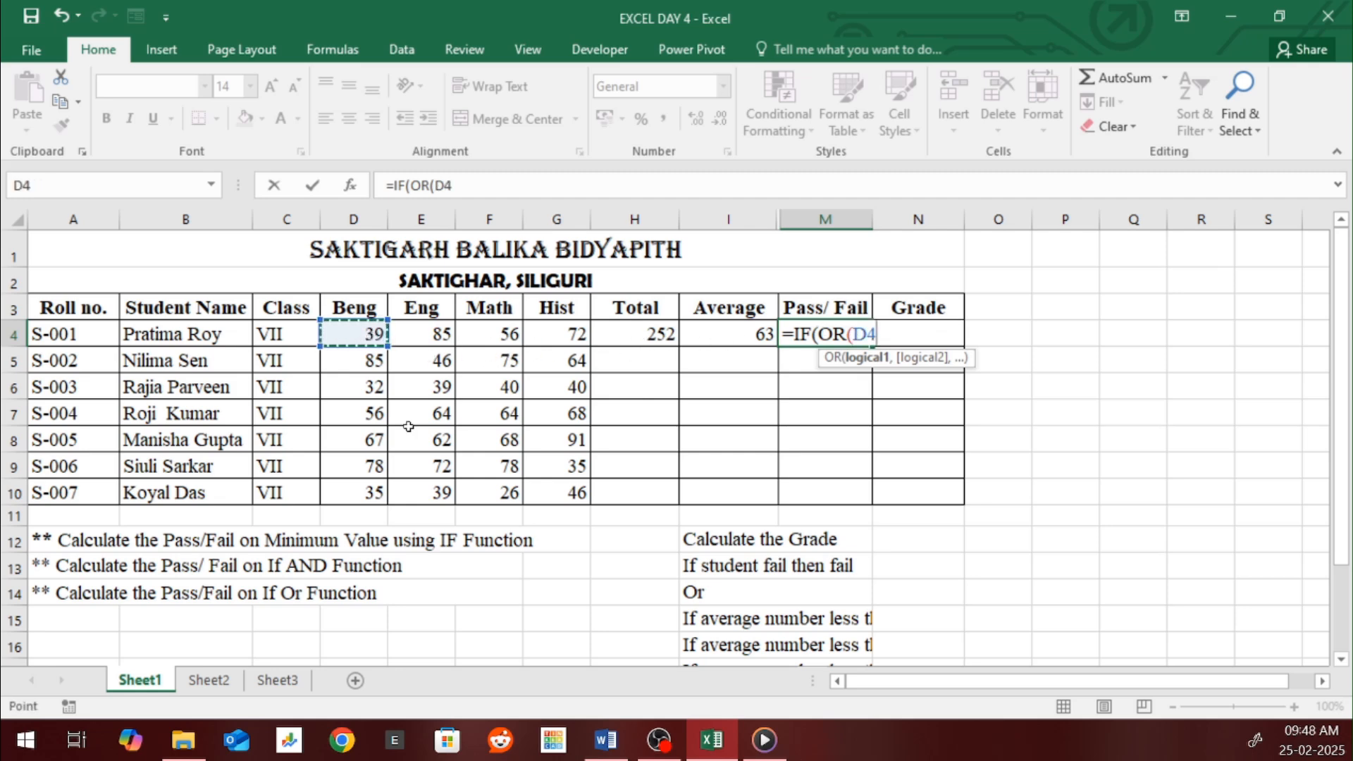
text(<40,)
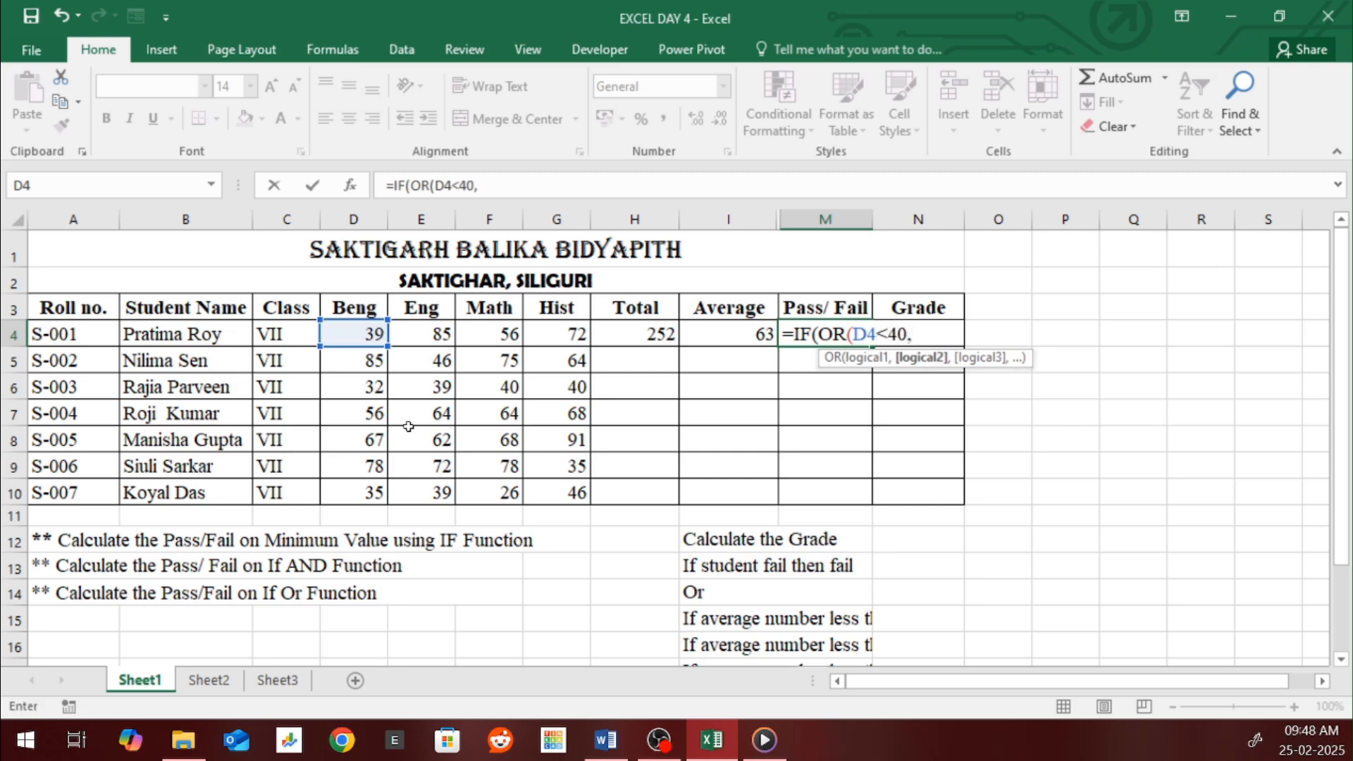
Add the conditions E4<40, F4<40 and G4<40 to the OR function in M4 and close its parenthesis
click(417, 332)
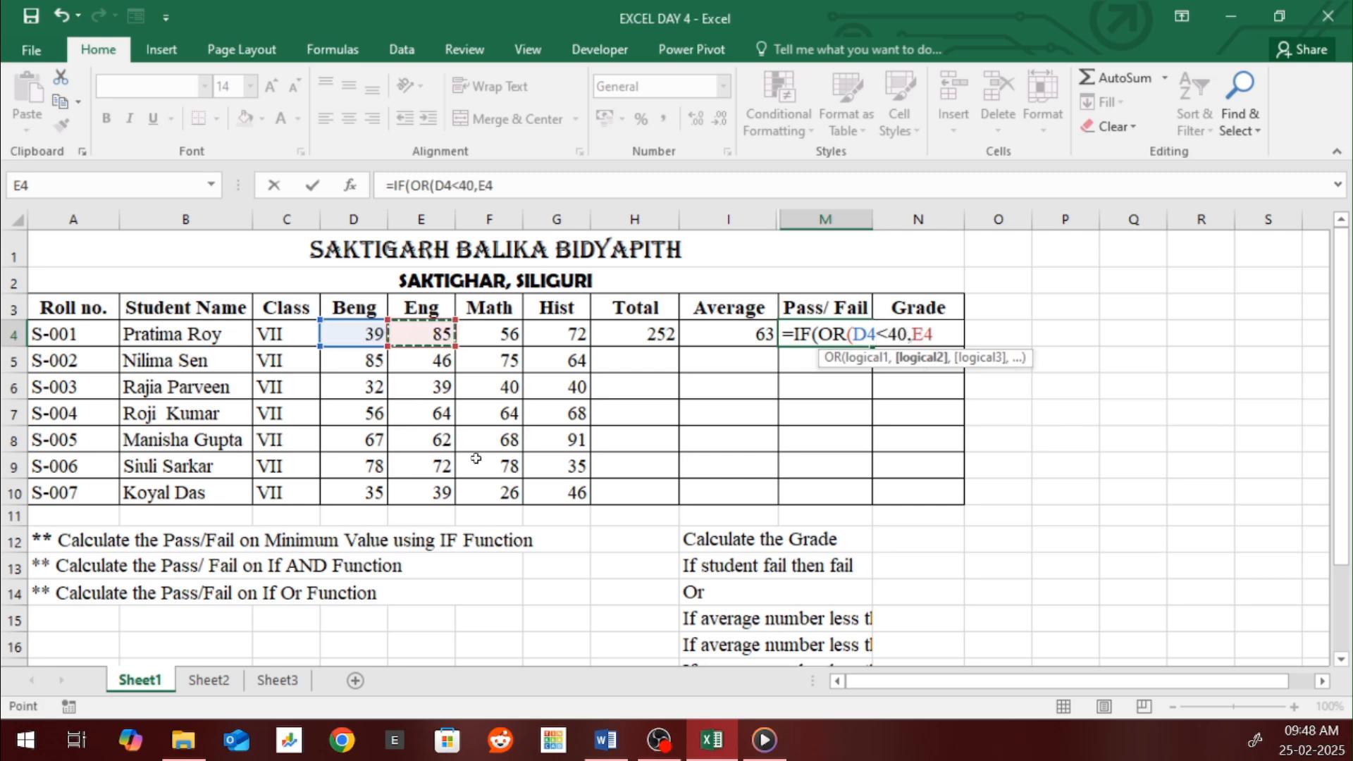
text(<40)
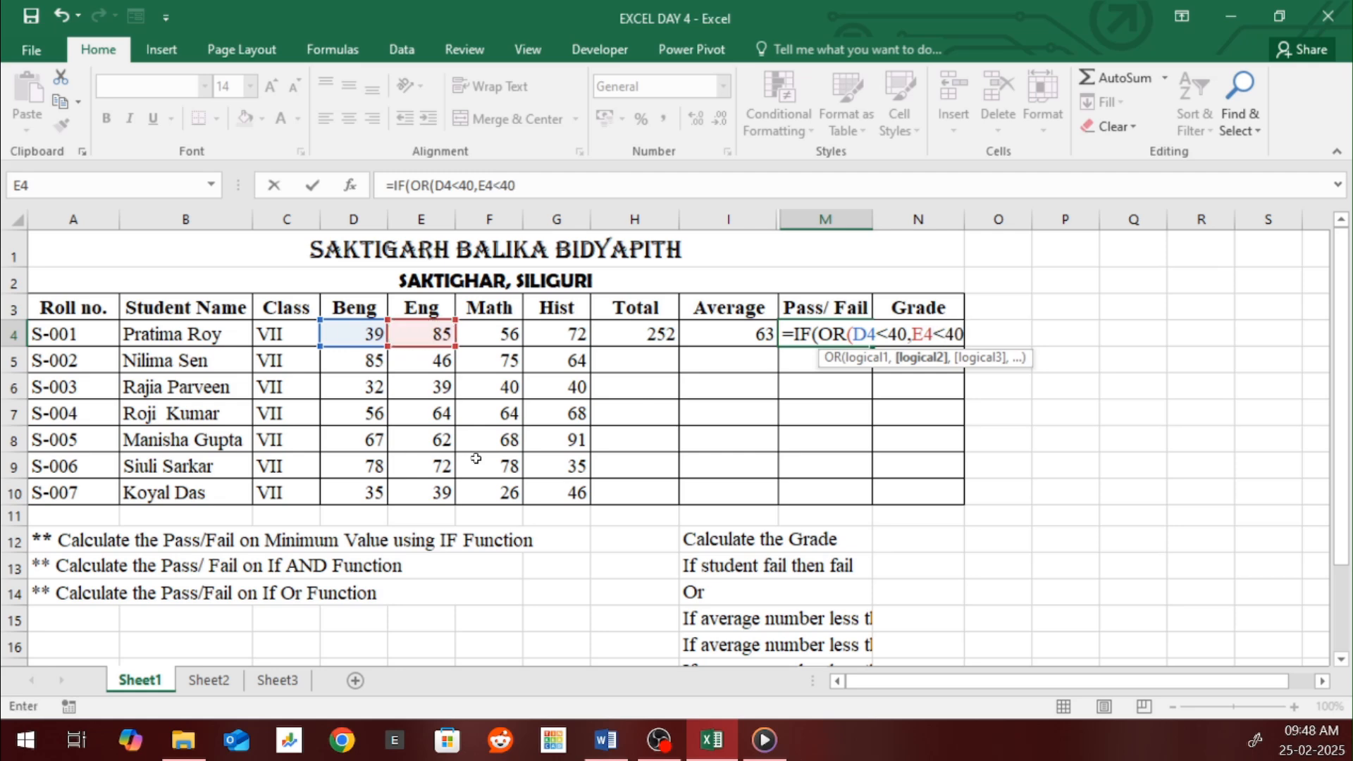
text(,)
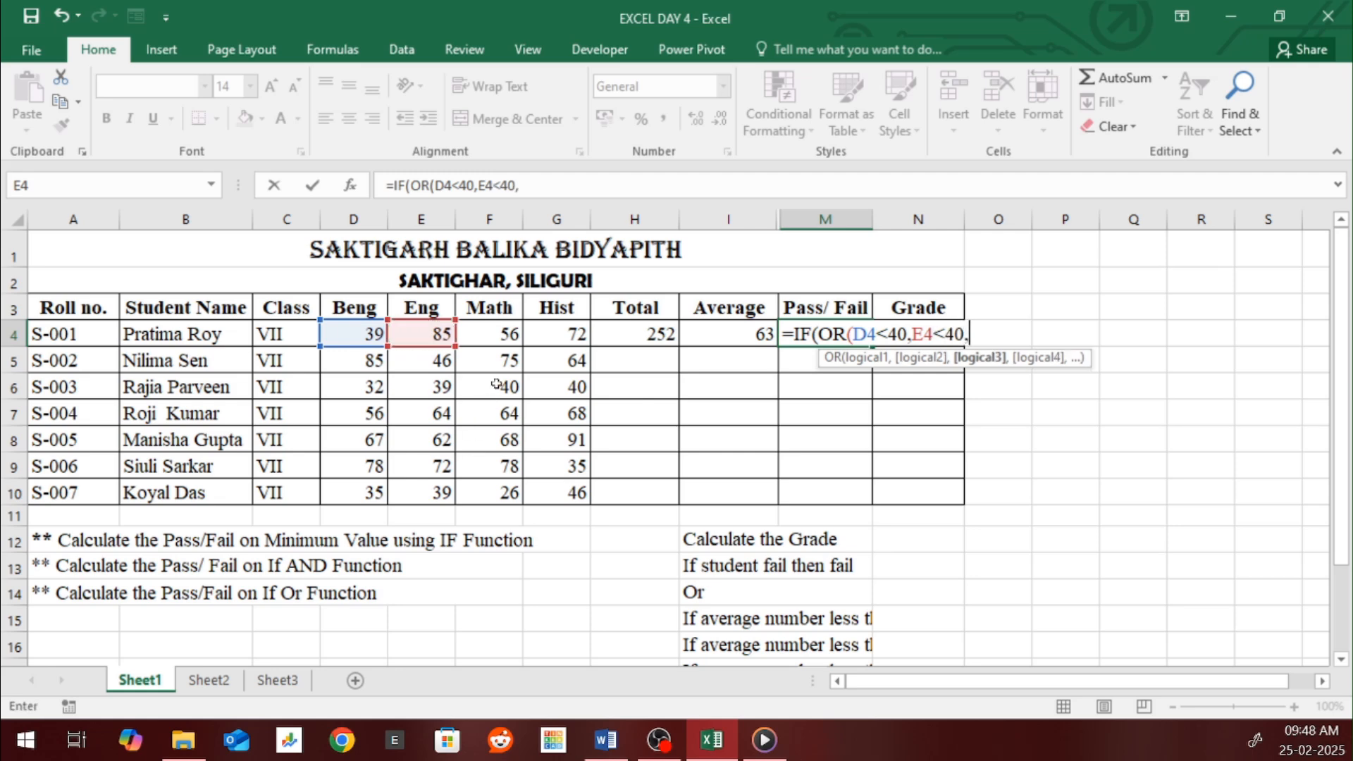
click(502, 334)
text(<40)
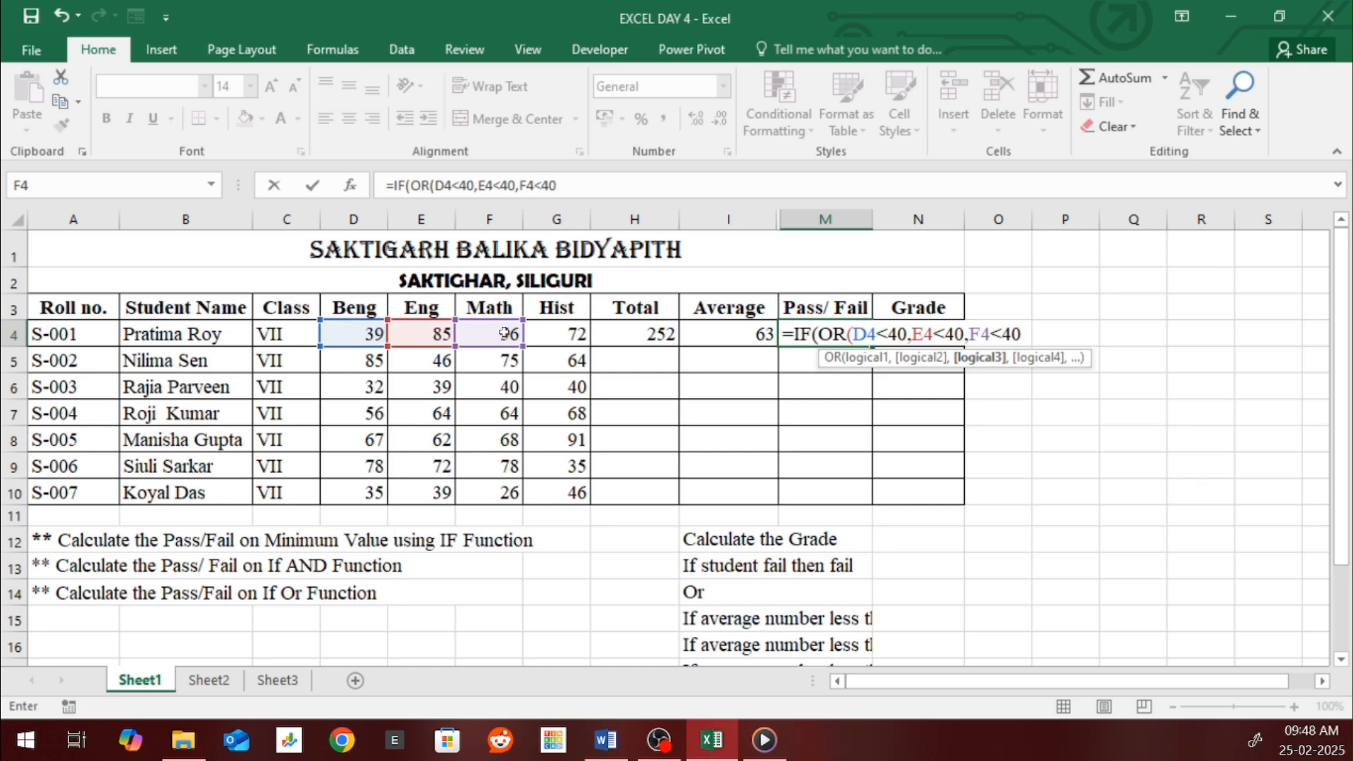
text(,)
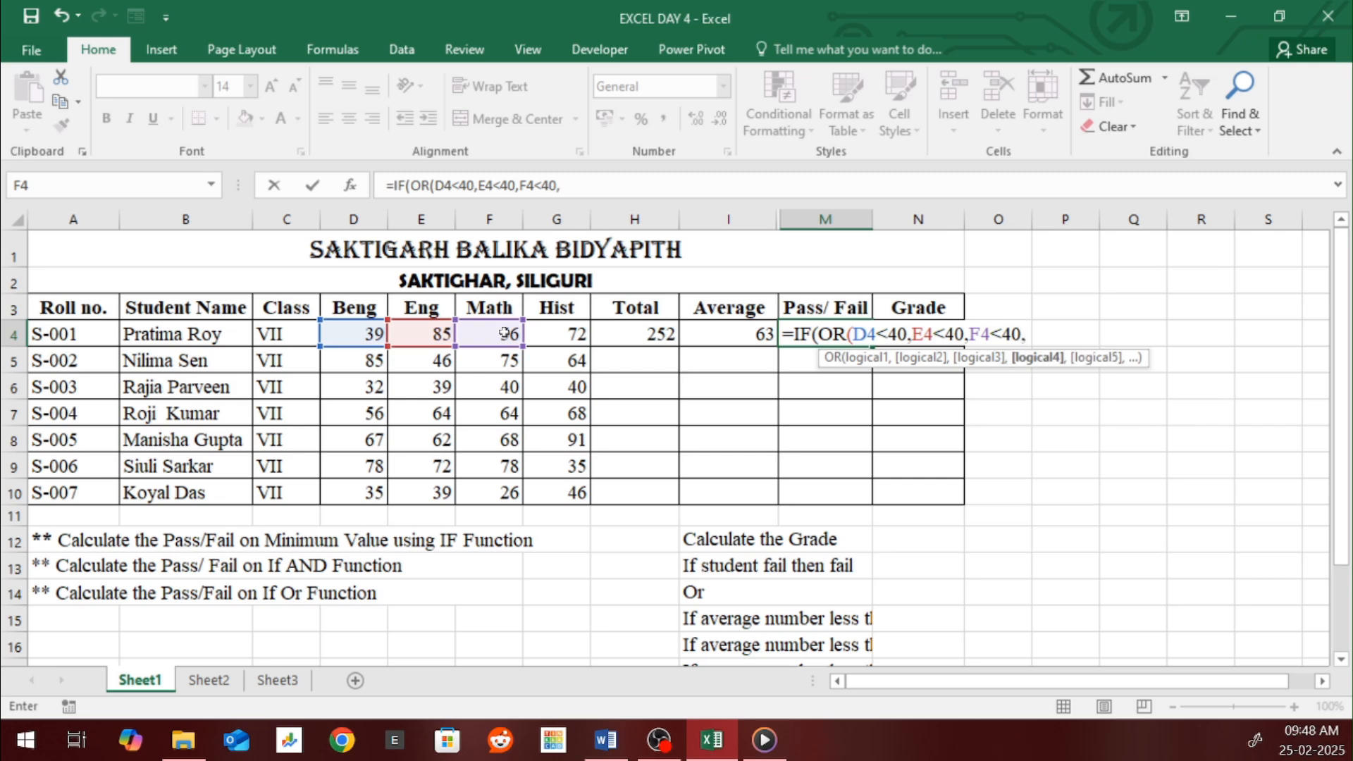
click(541, 330)
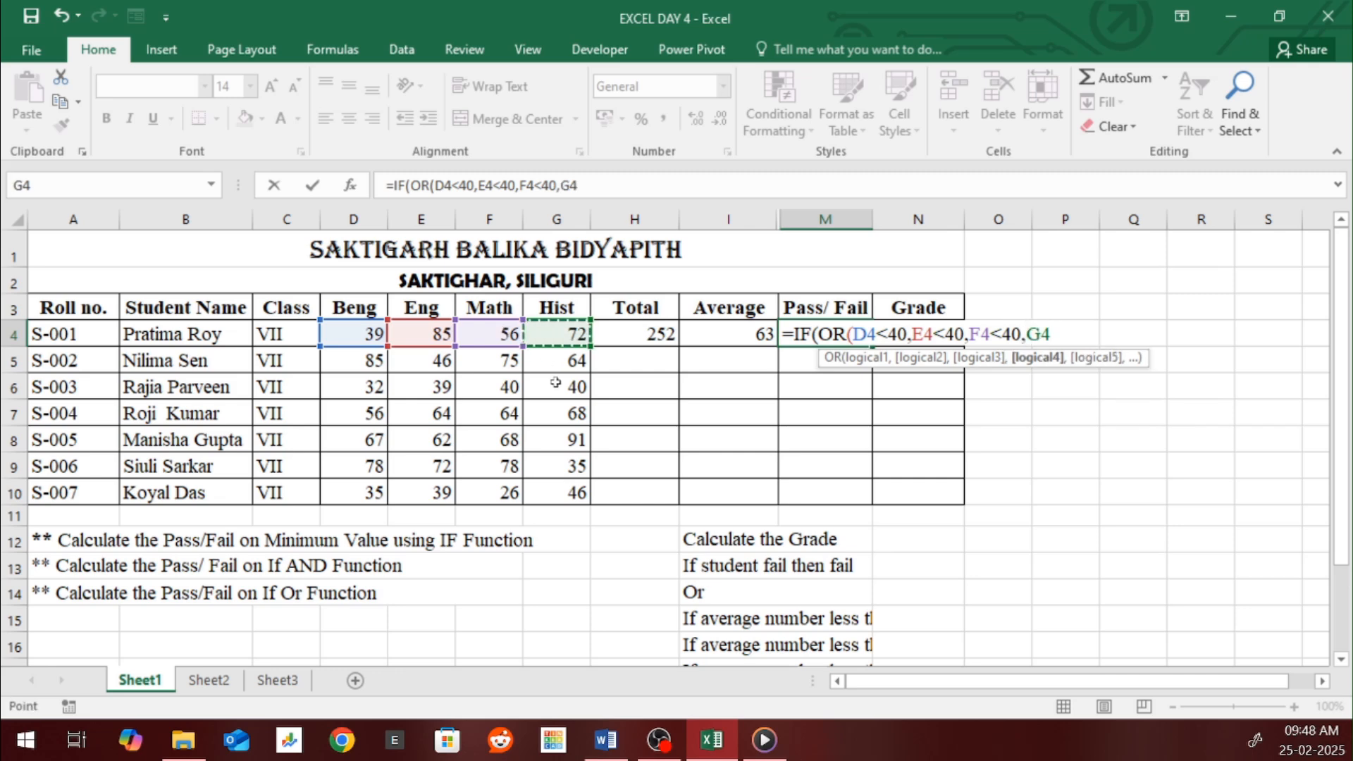
text(<40)
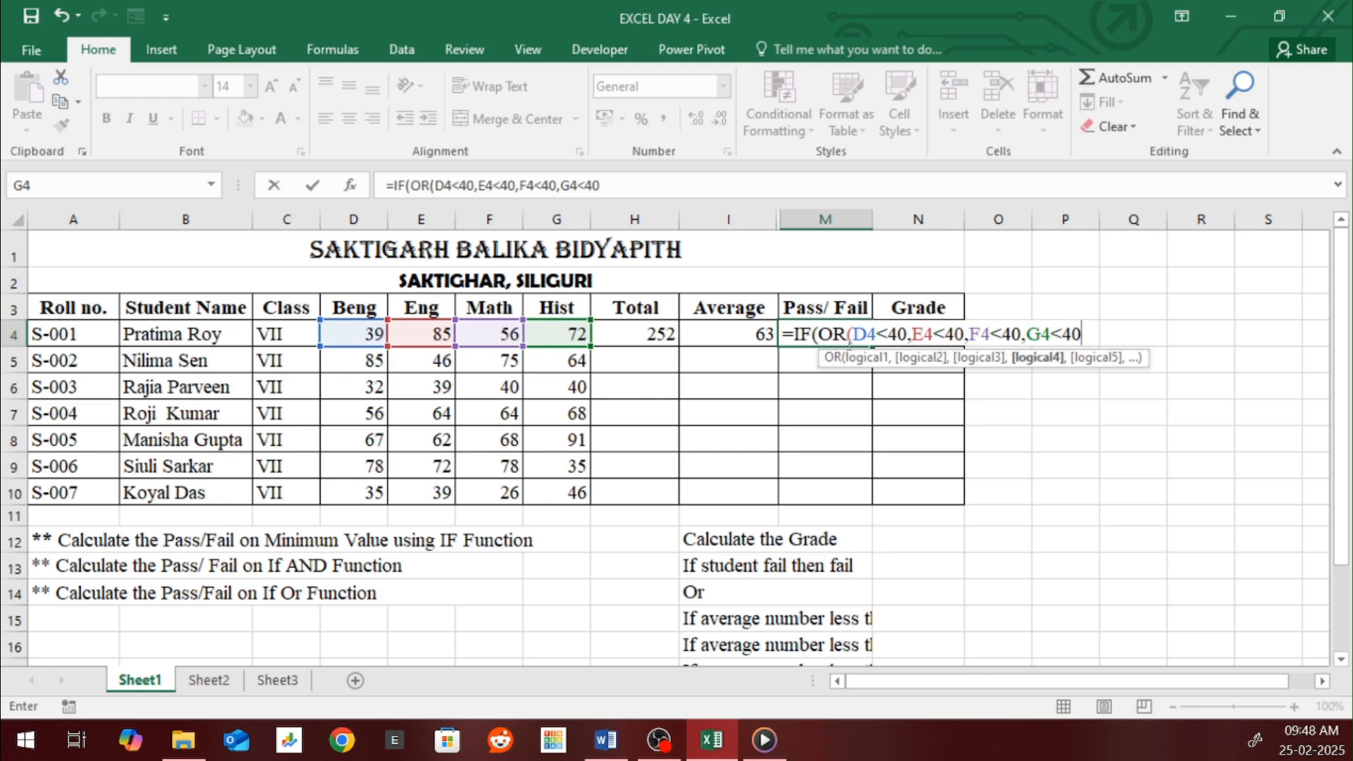
text())
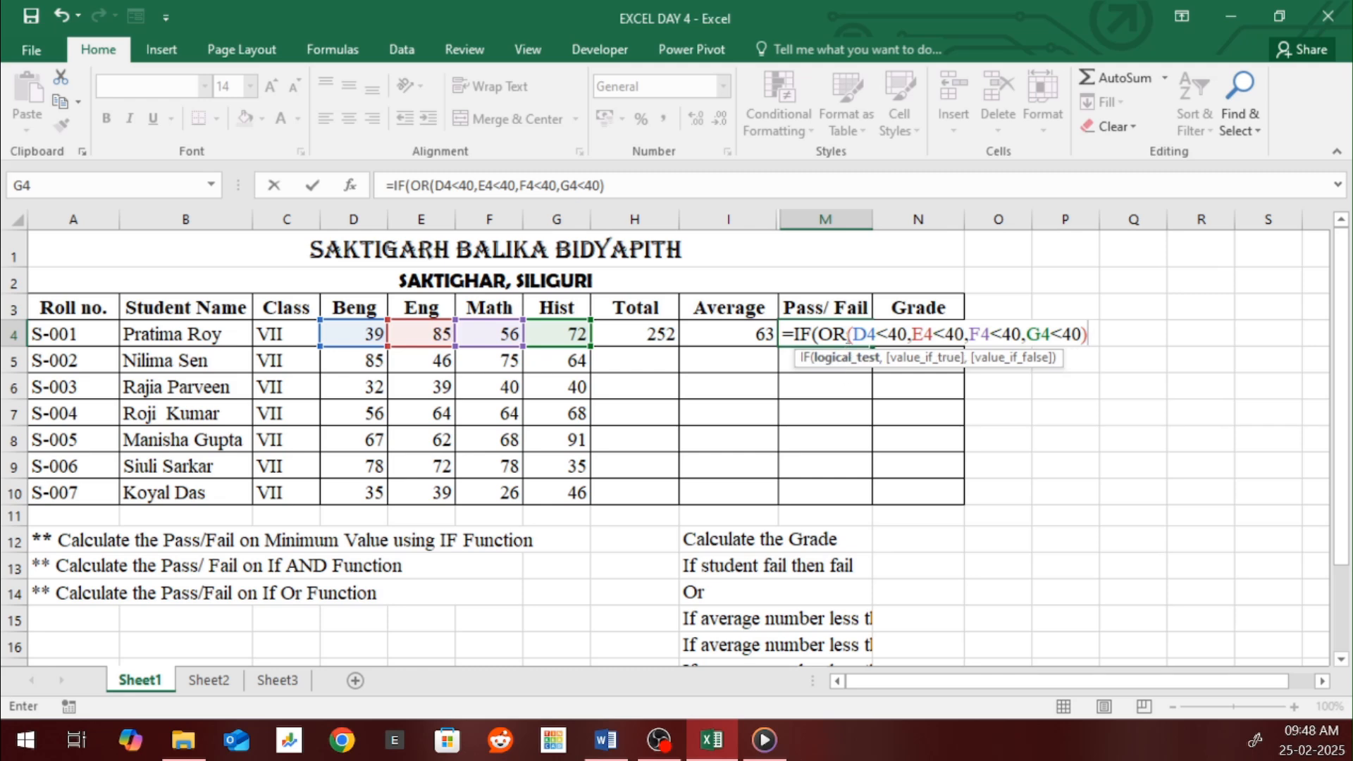
Give the IF formula in M4 "Fail" as its true result and "Pass" as its false result
click(878, 333)
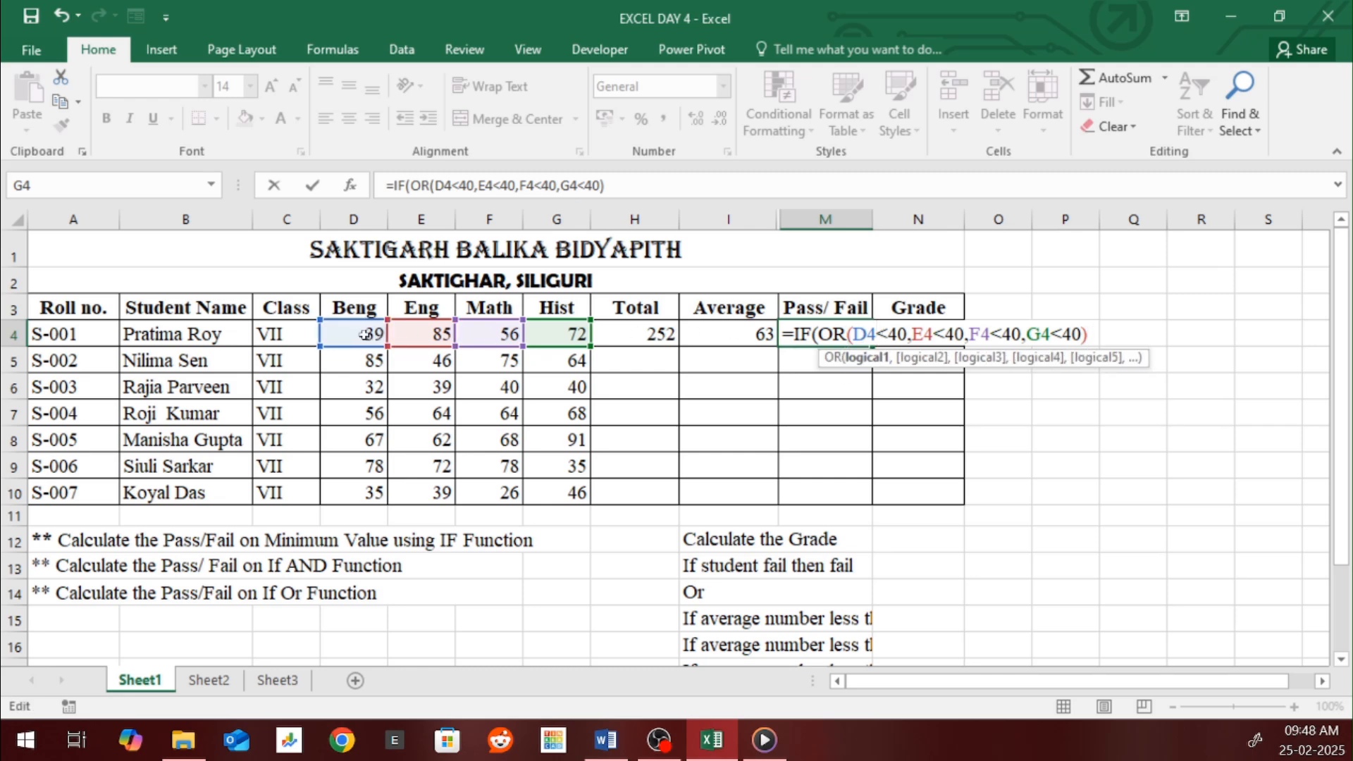
click(923, 334)
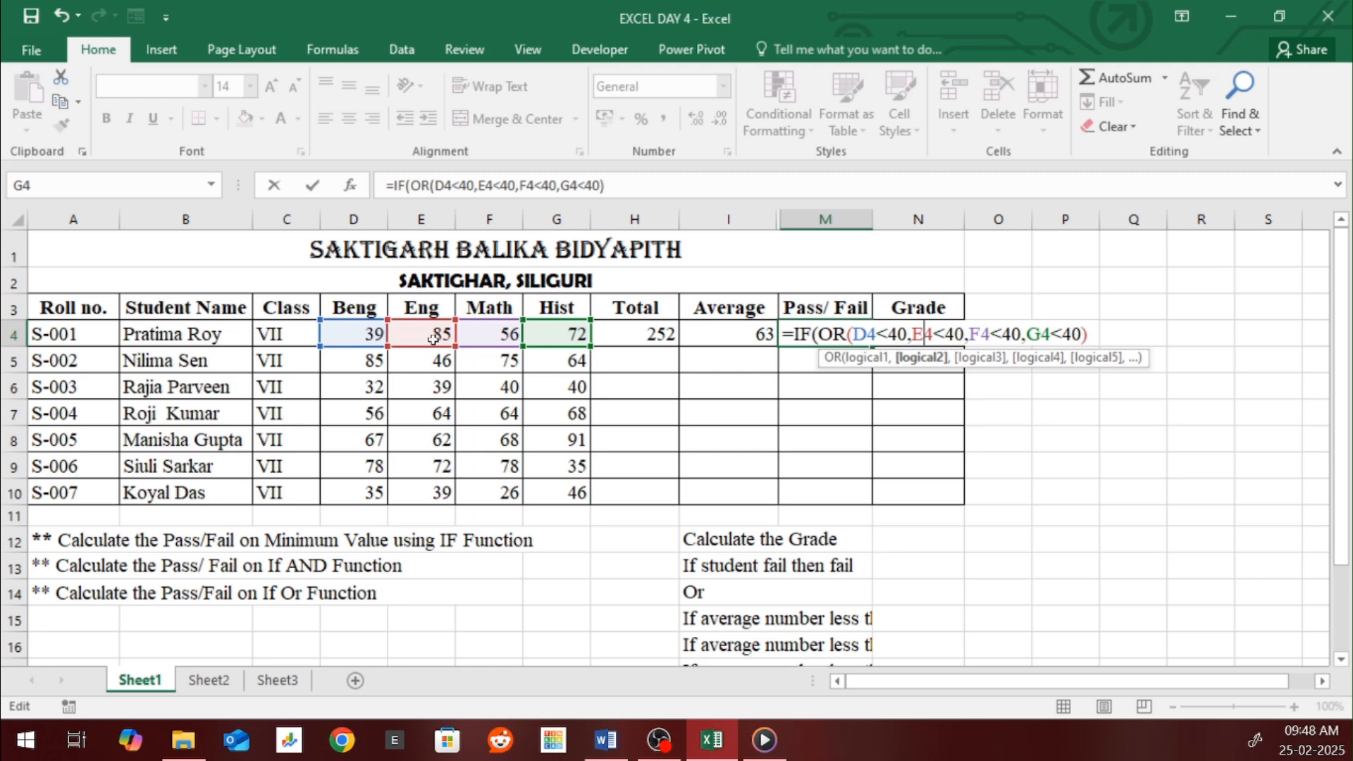
click(991, 334)
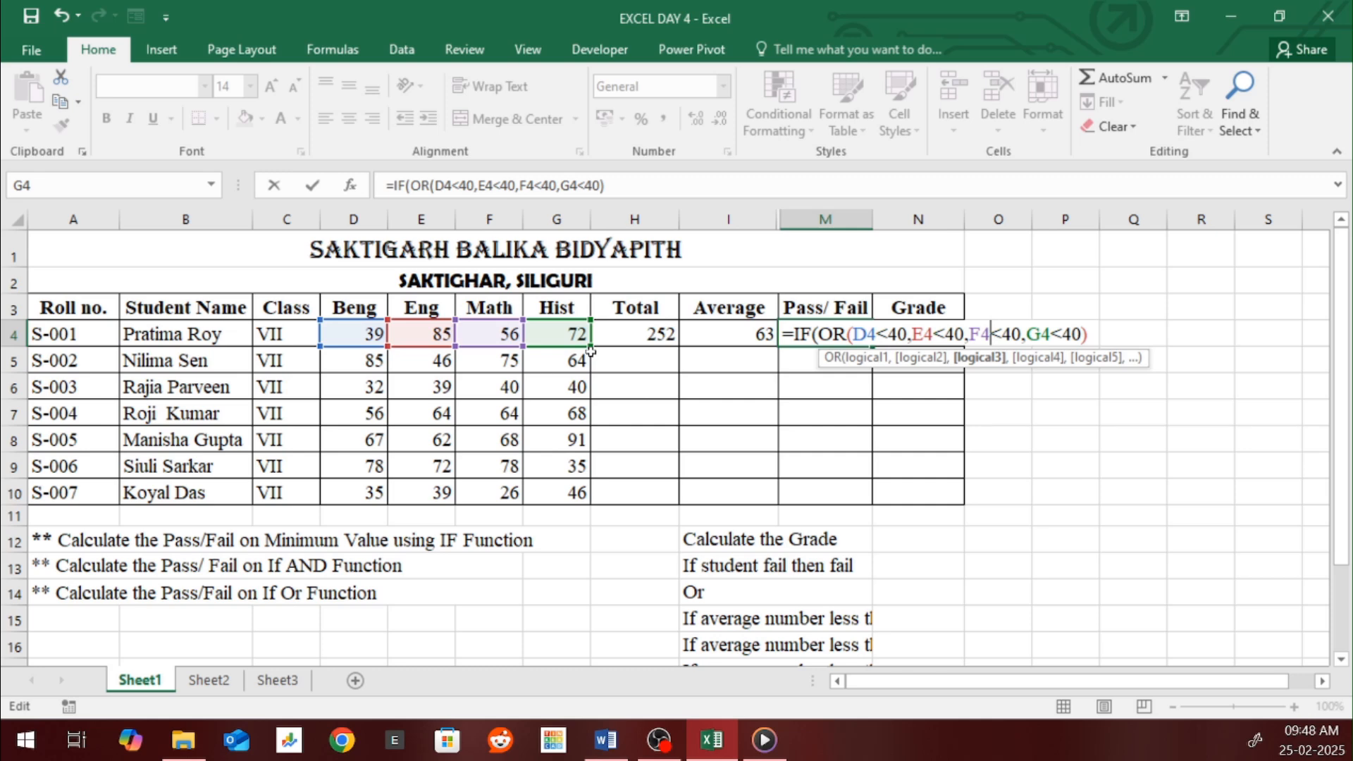
click(1090, 336)
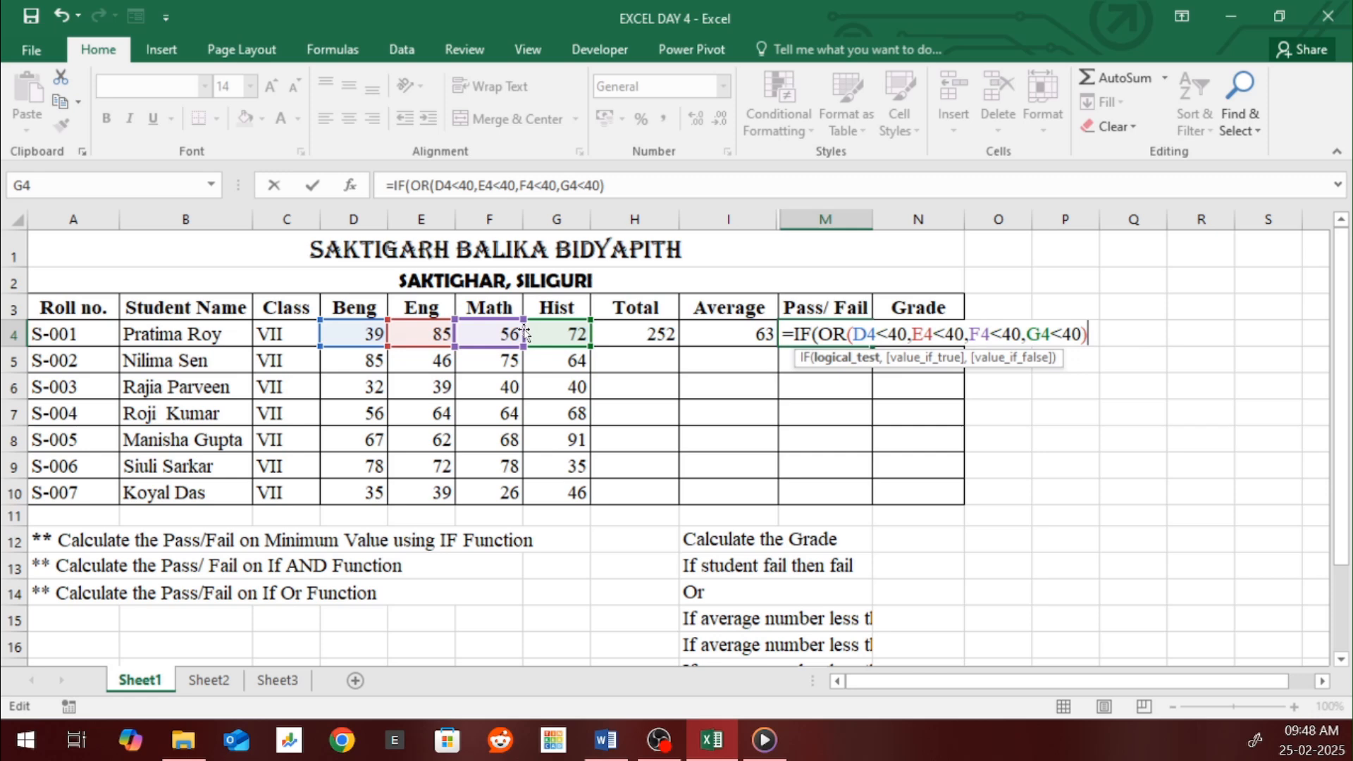
text(,")
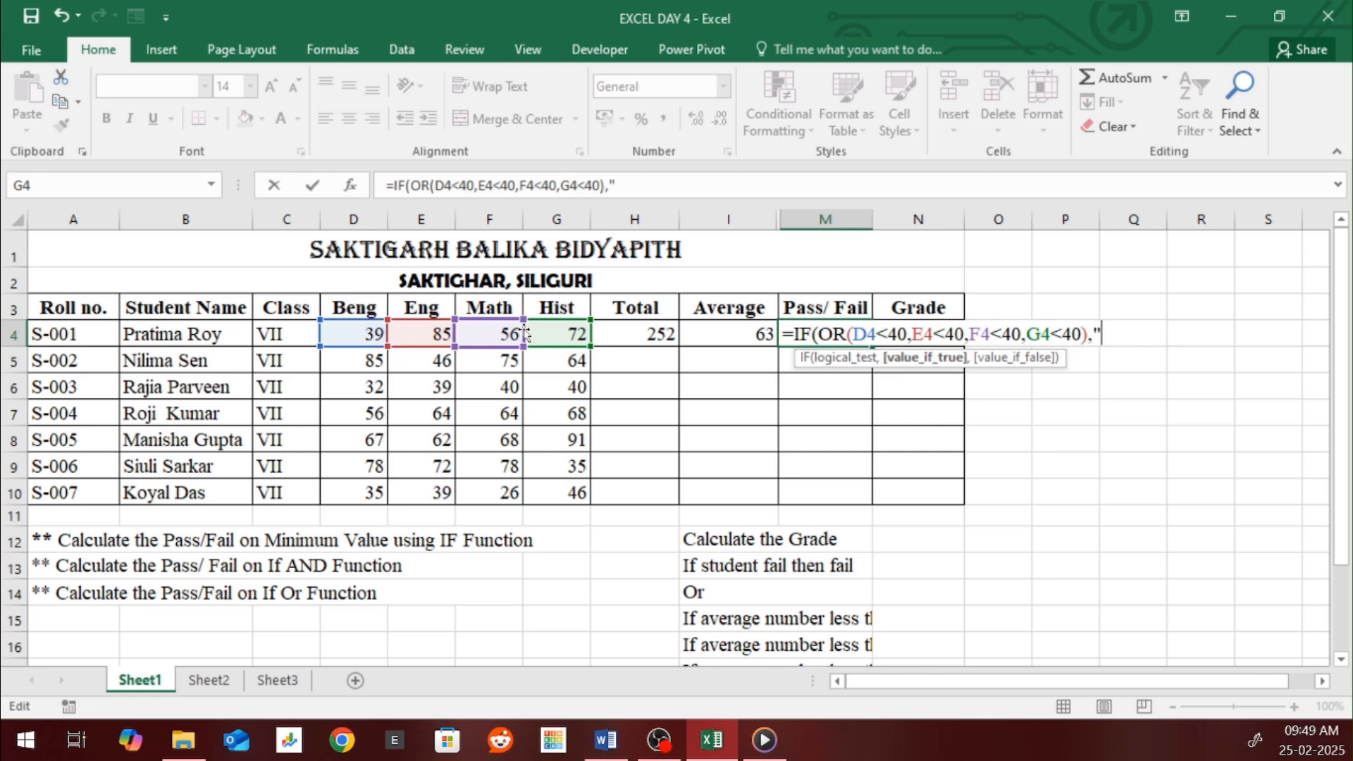
text(Fail",)
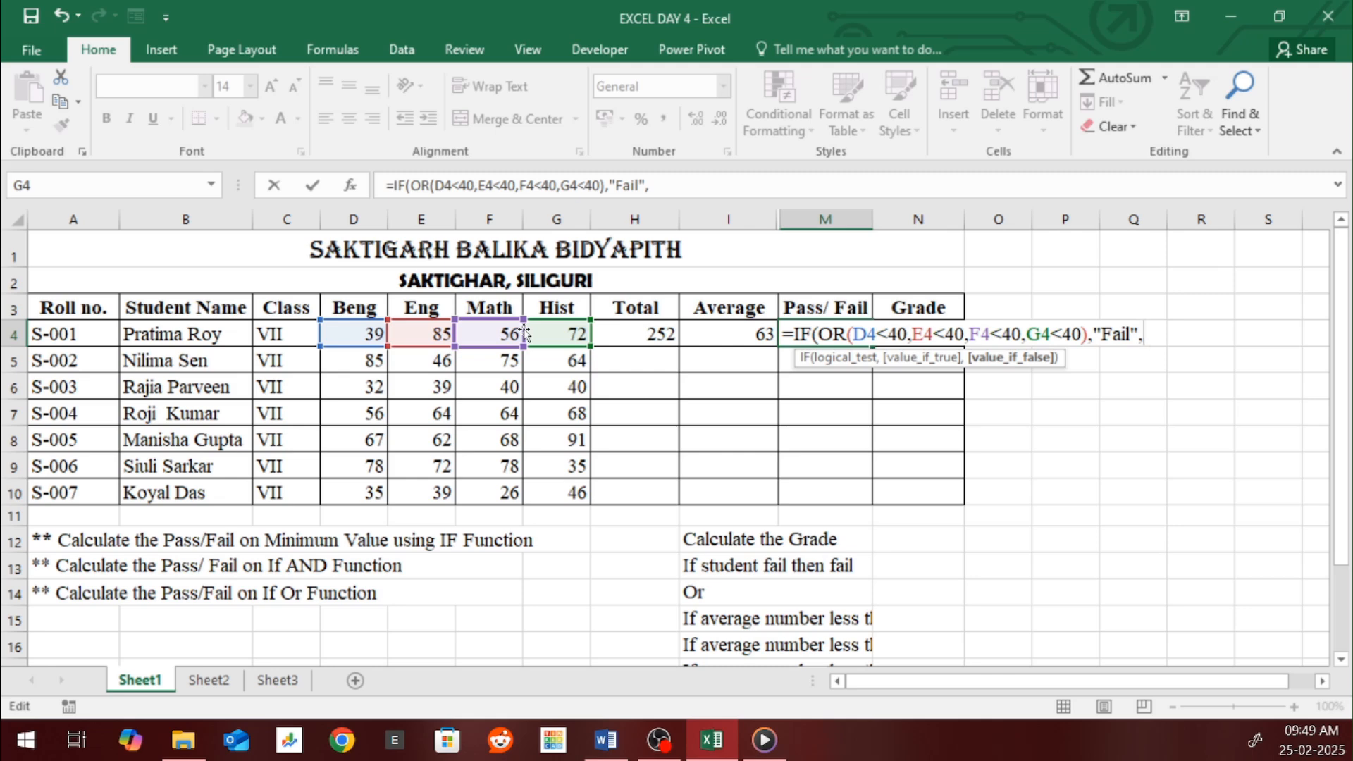
text("pass")
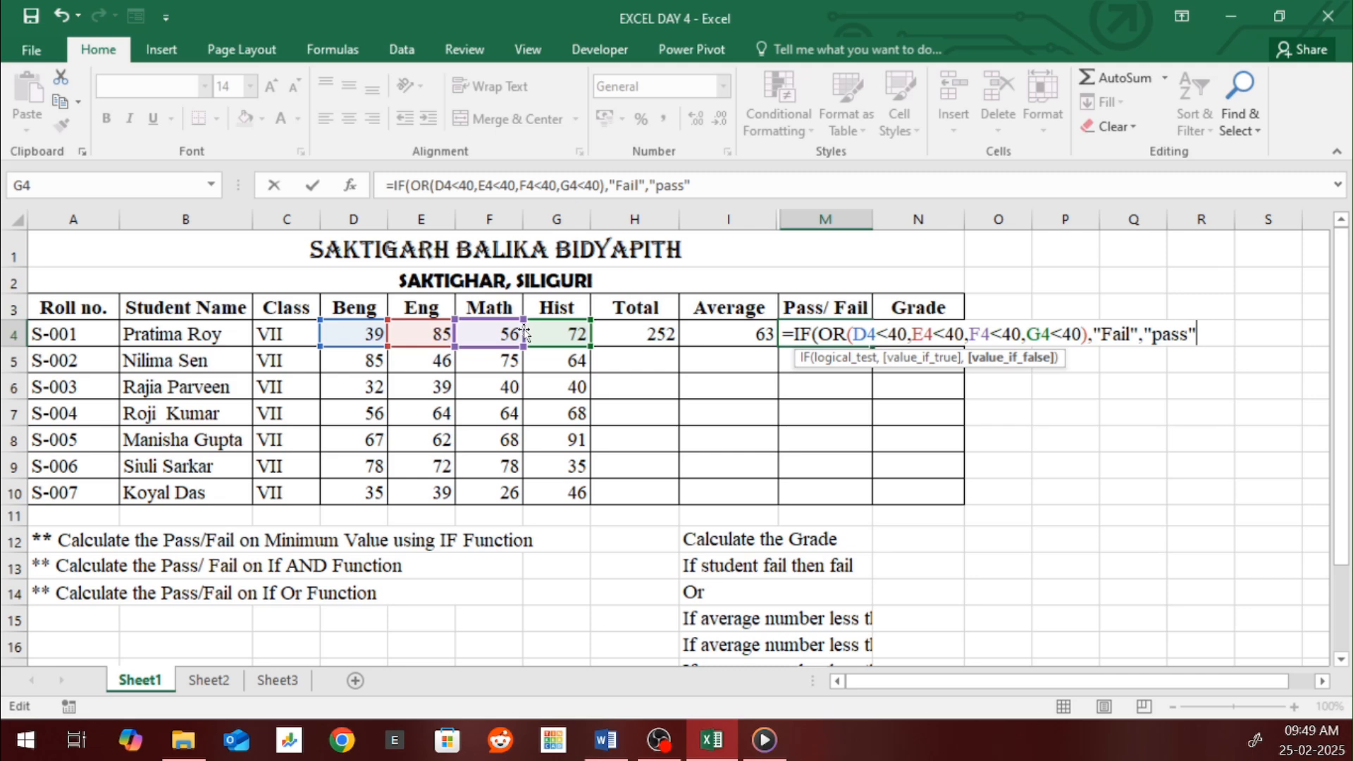
key(BackSpace)
key(BackSpace)
key(BackSpace)
key(BackSpace)
key(BackSpace)
text(Pass")
Check the formula's OR conditions, close the IF function's parenthesis and enter the formula in M4
click(901, 335)
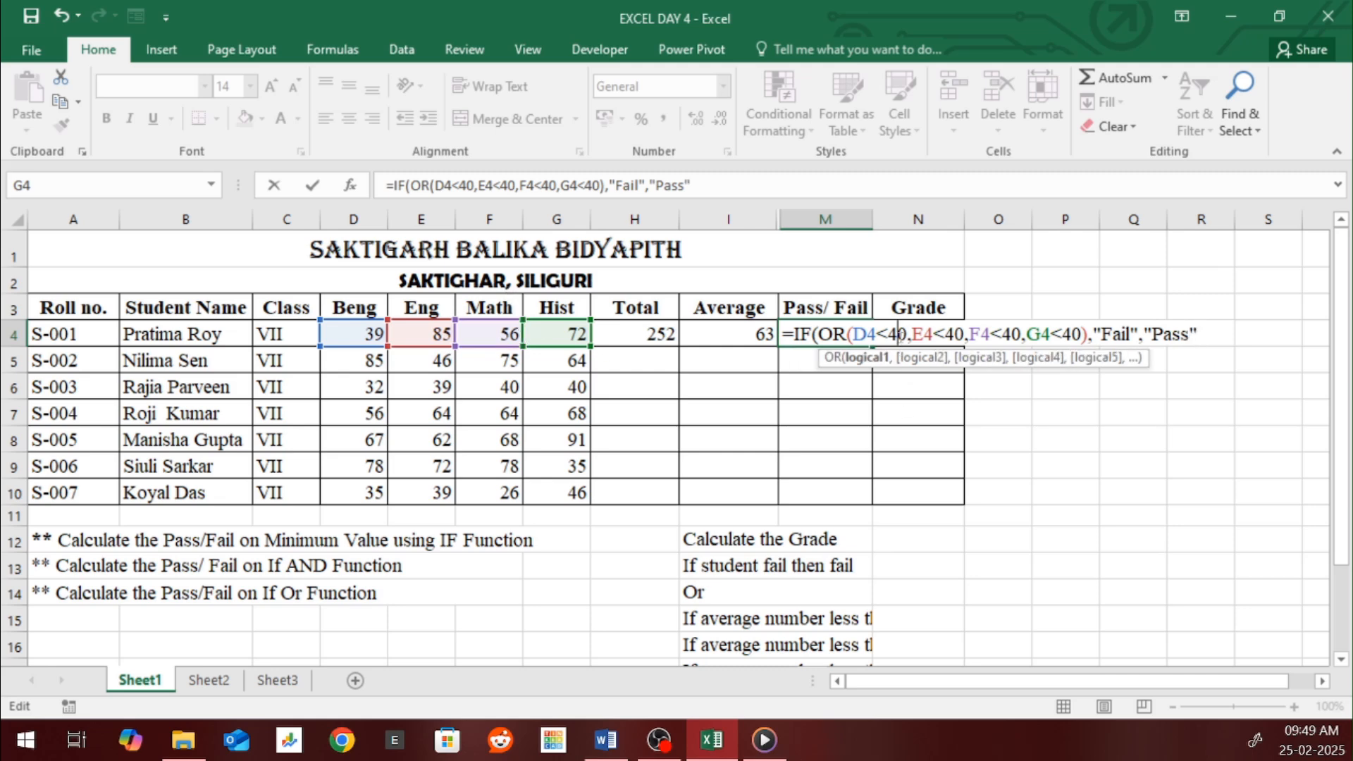
drag(854, 335, 907, 333)
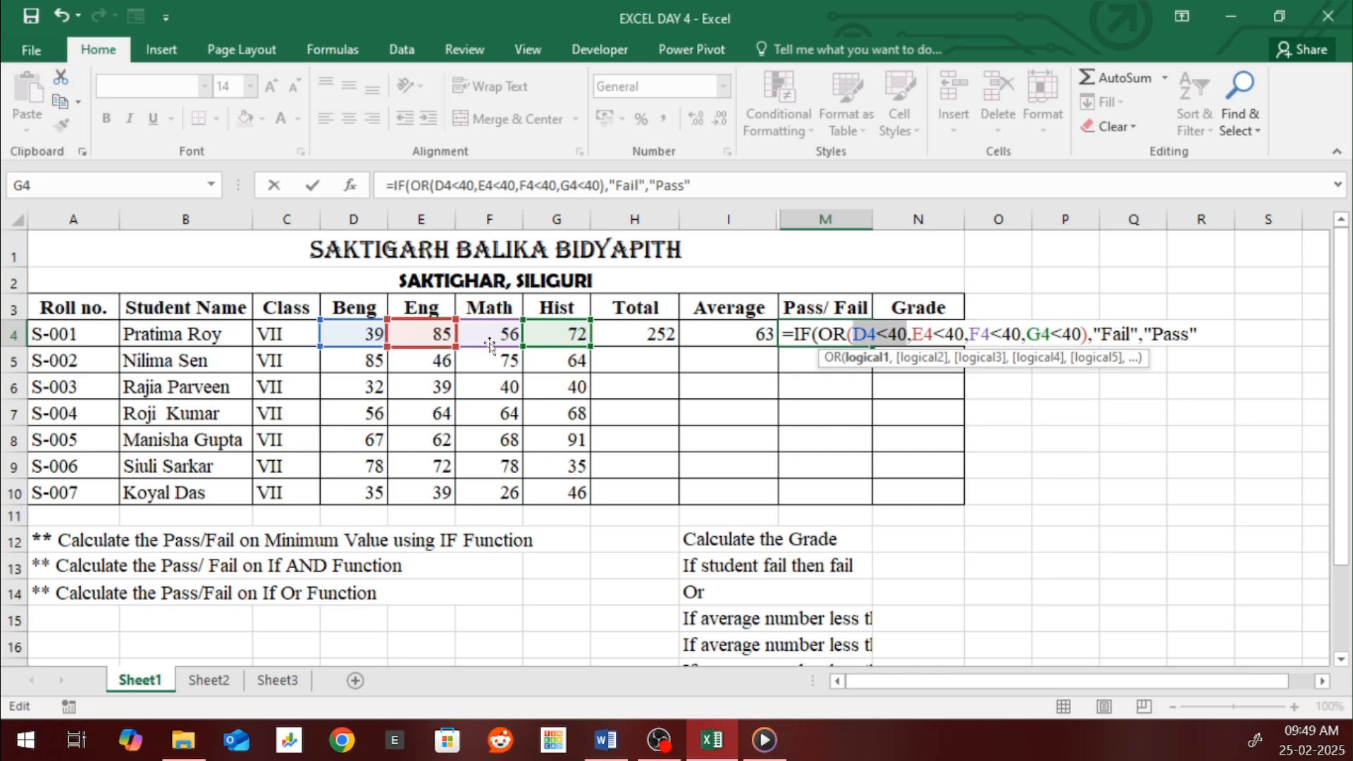
click(945, 334)
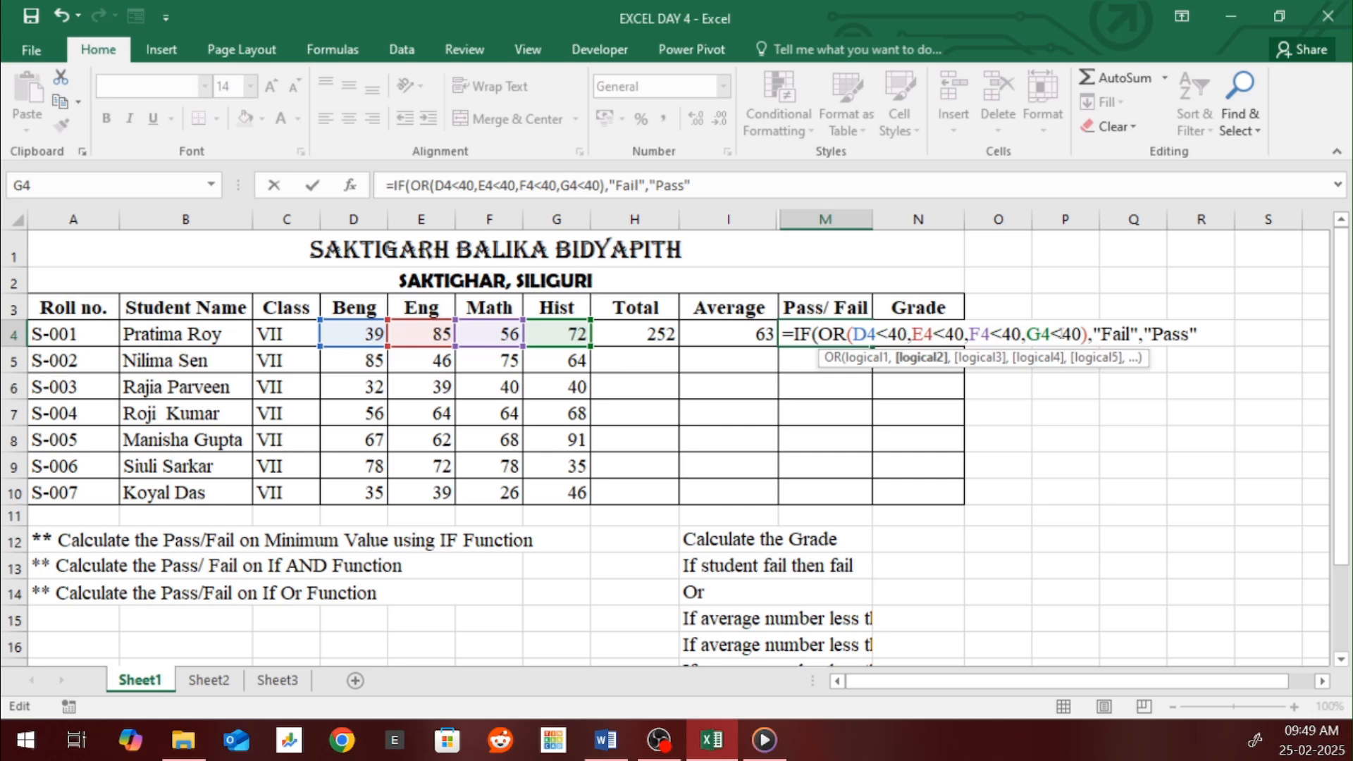
drag(912, 334, 955, 335)
click(907, 334)
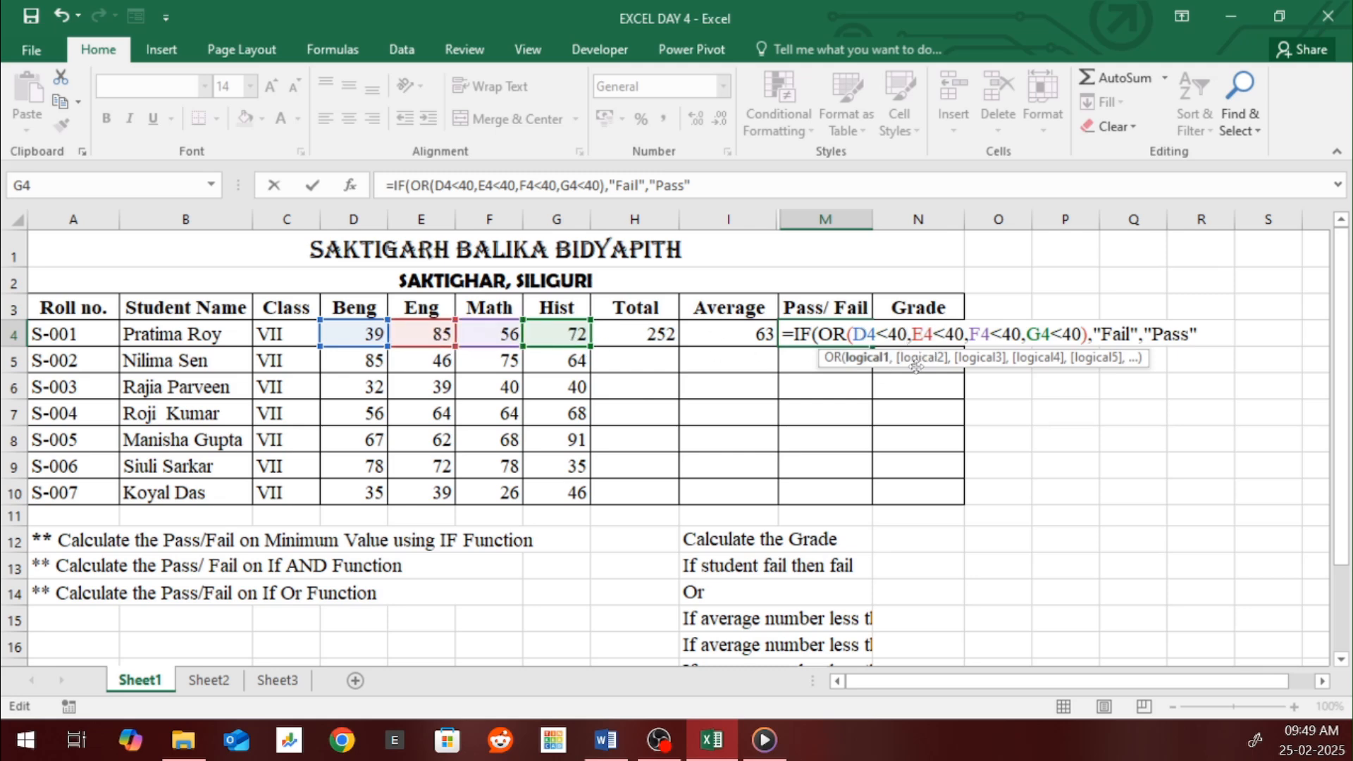
click(1041, 334)
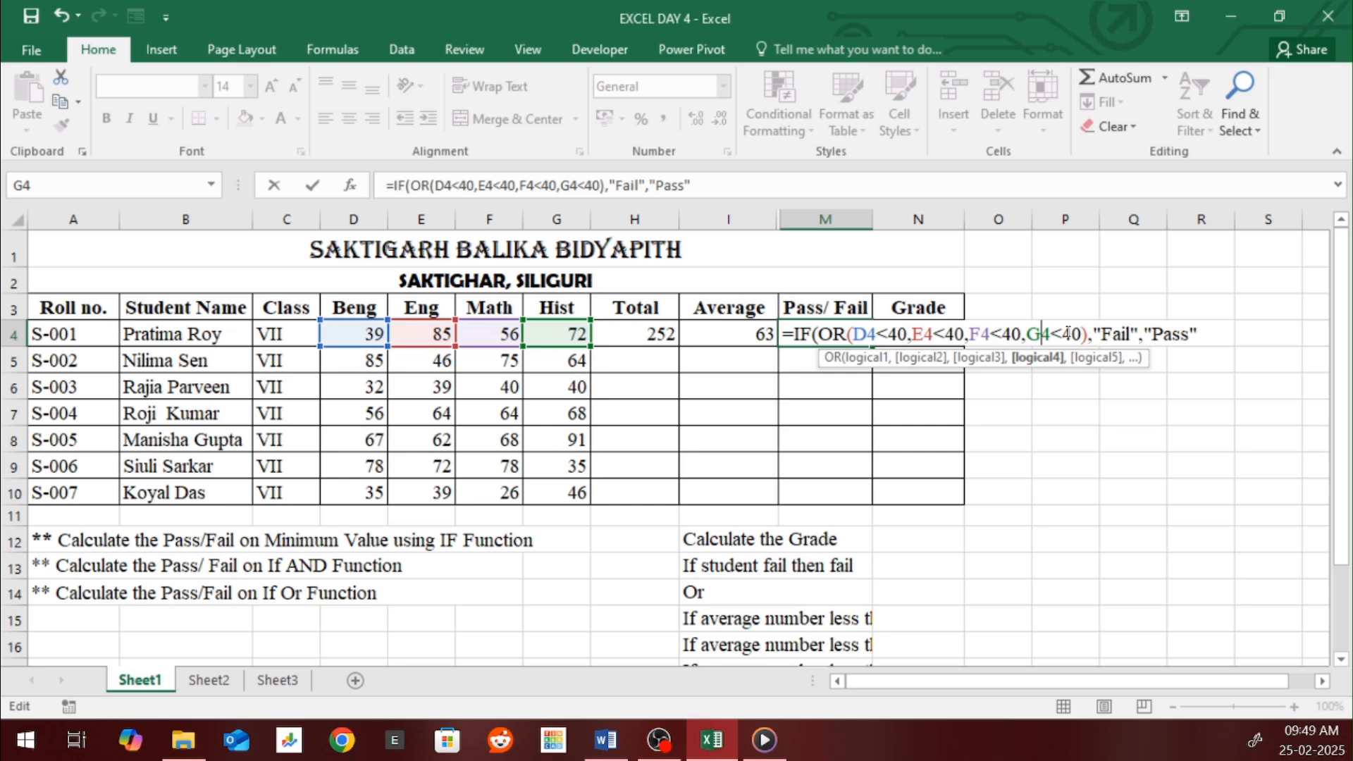
click(1104, 334)
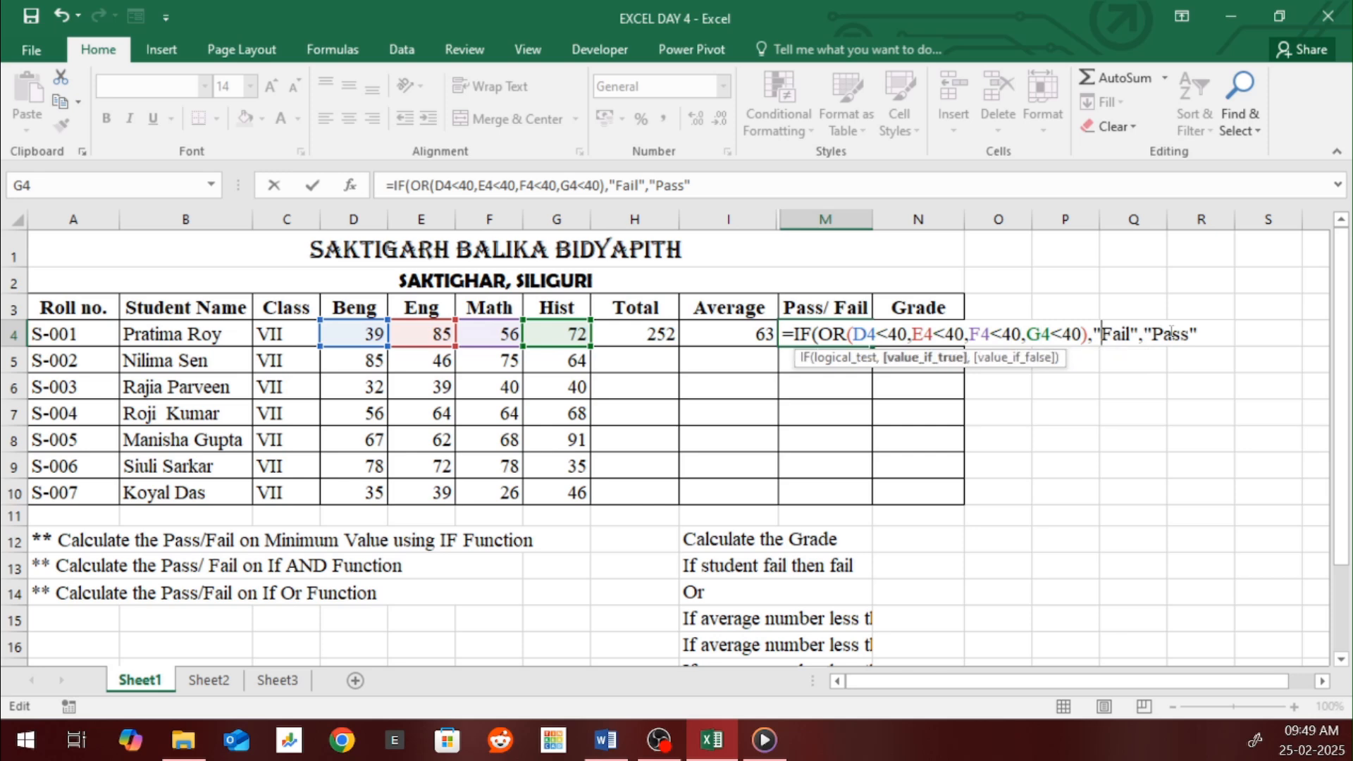
click(1208, 335)
text())
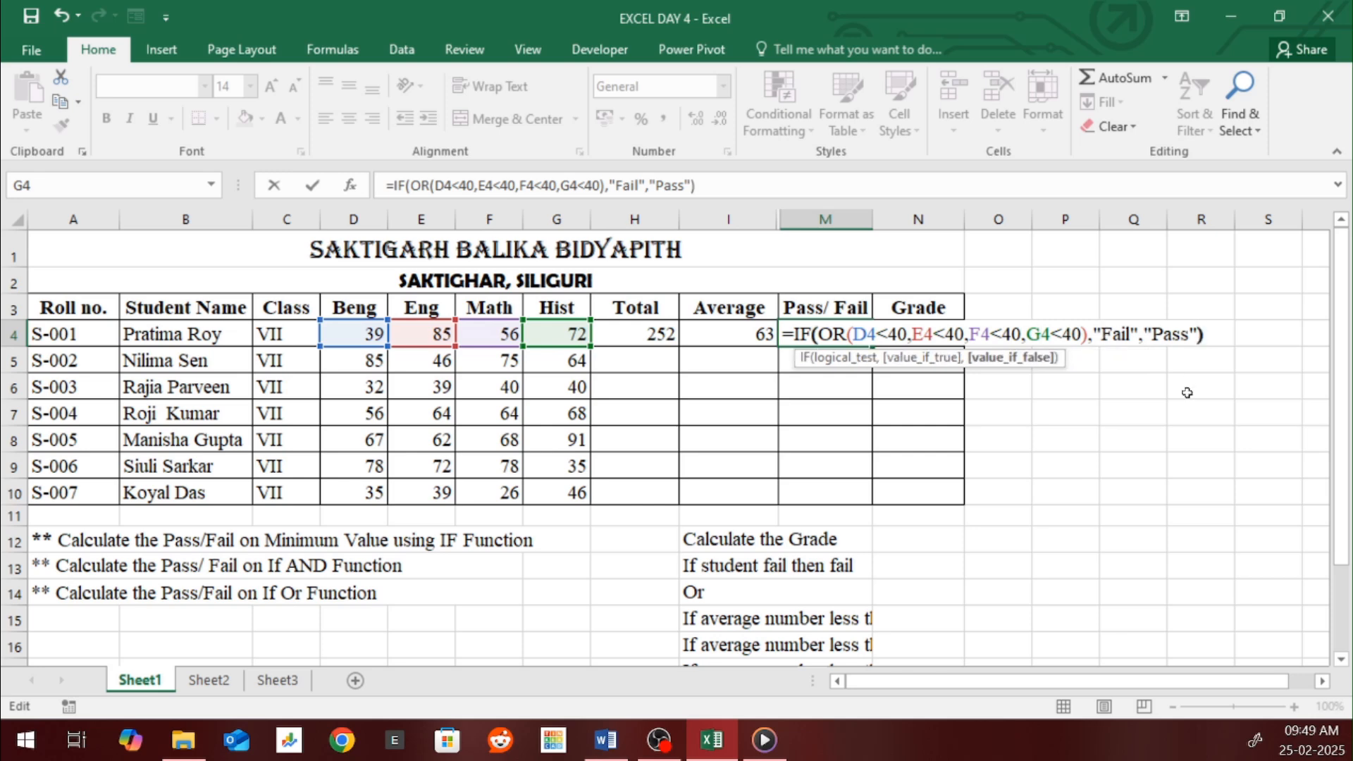
key(Return)
Set the first student's Beng mark in D4 to 40
key(Up)
key(Left)
key(Left)
key(Left)
key(Left)
key(Left)
key(Left)
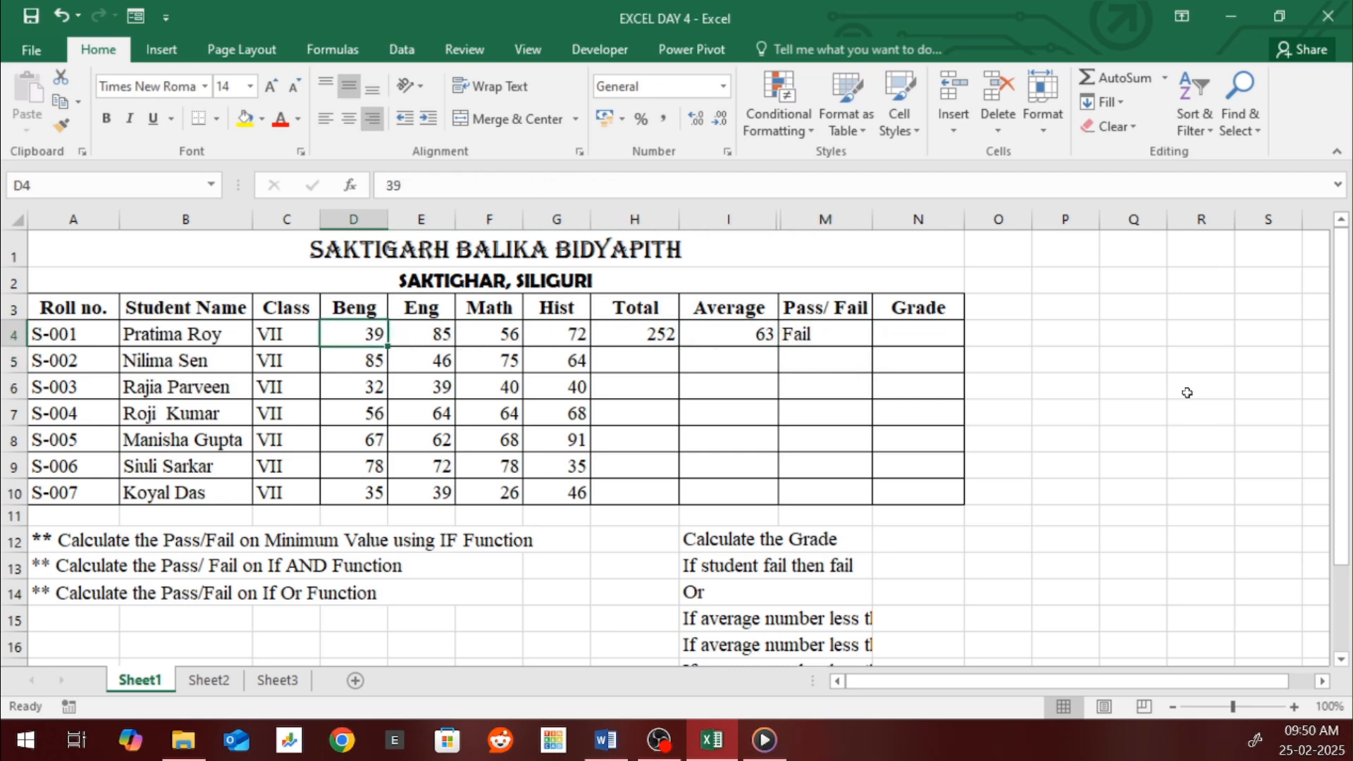
text(40)
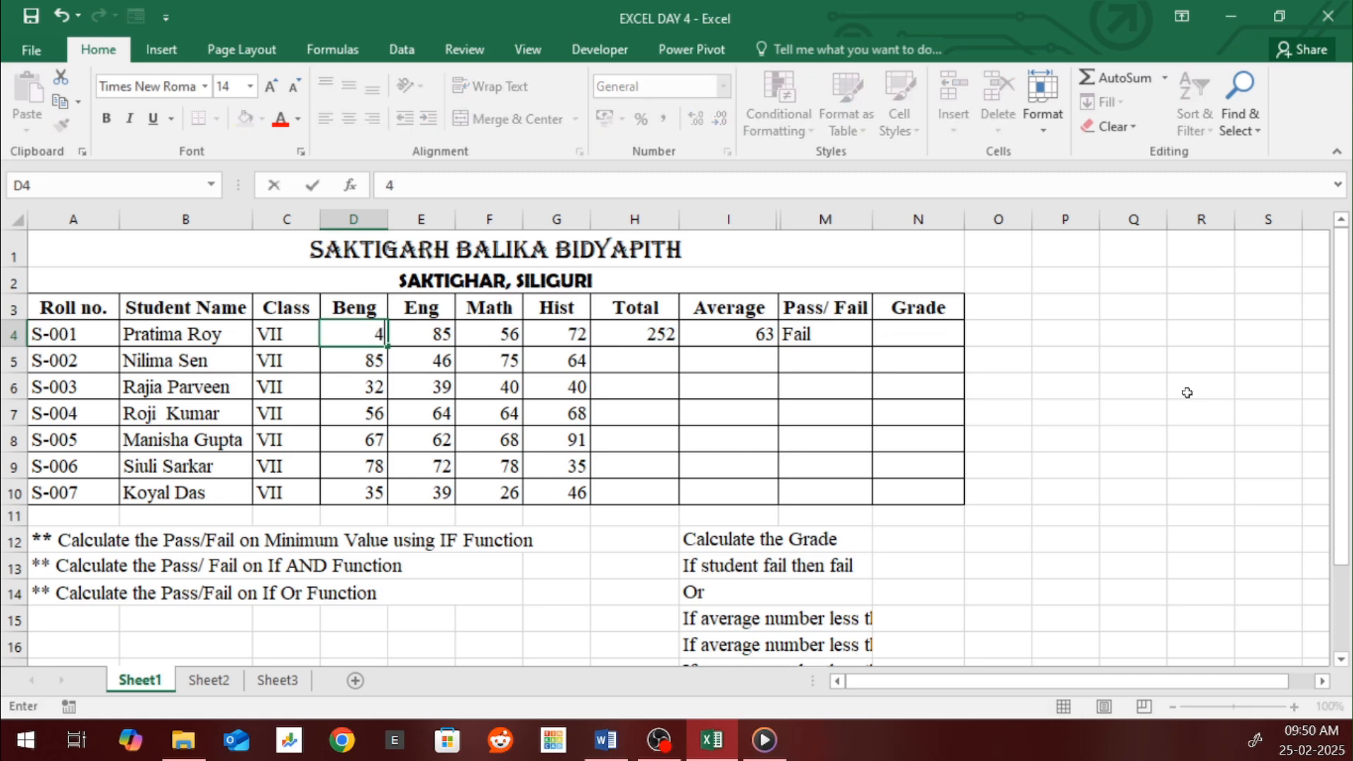
key(Tab)
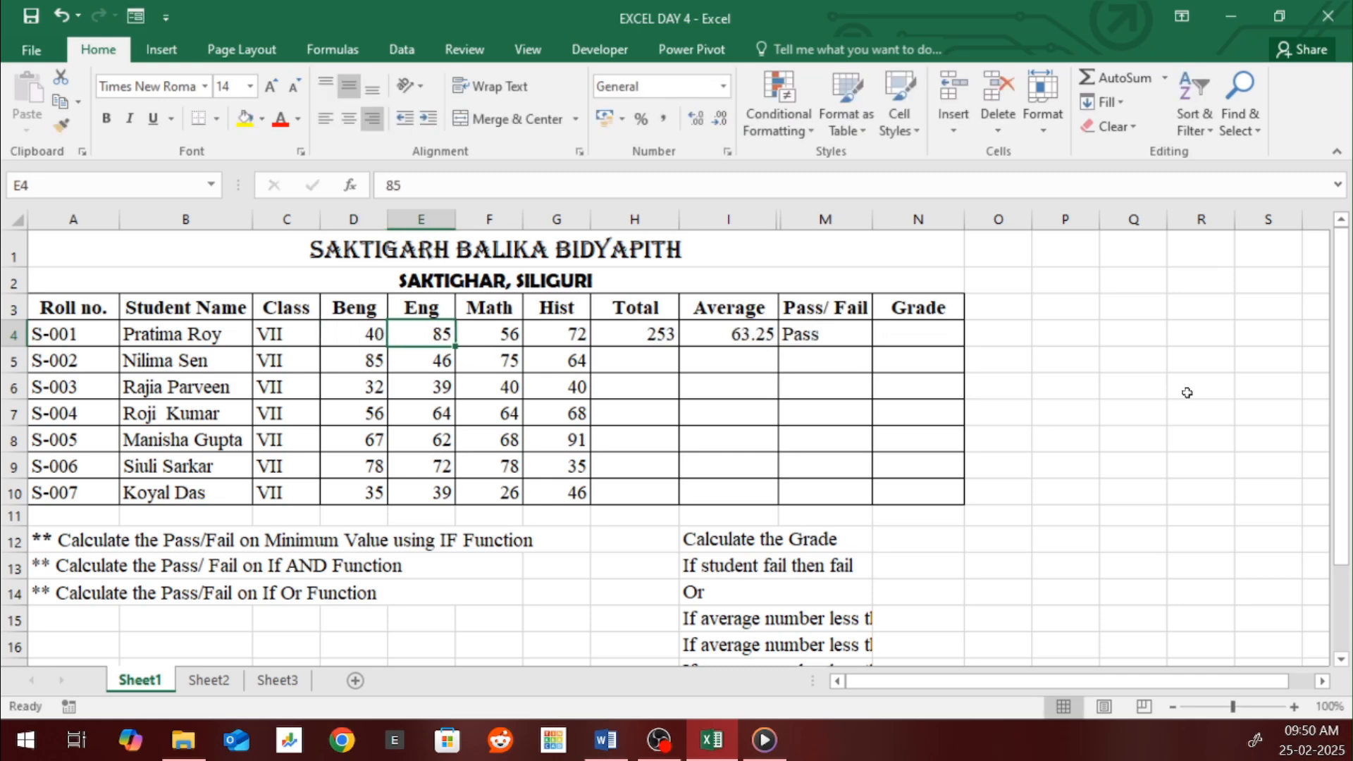
Examine the four OR conditions in the first student's Pass/Fail formula in M4
double_click(853, 336)
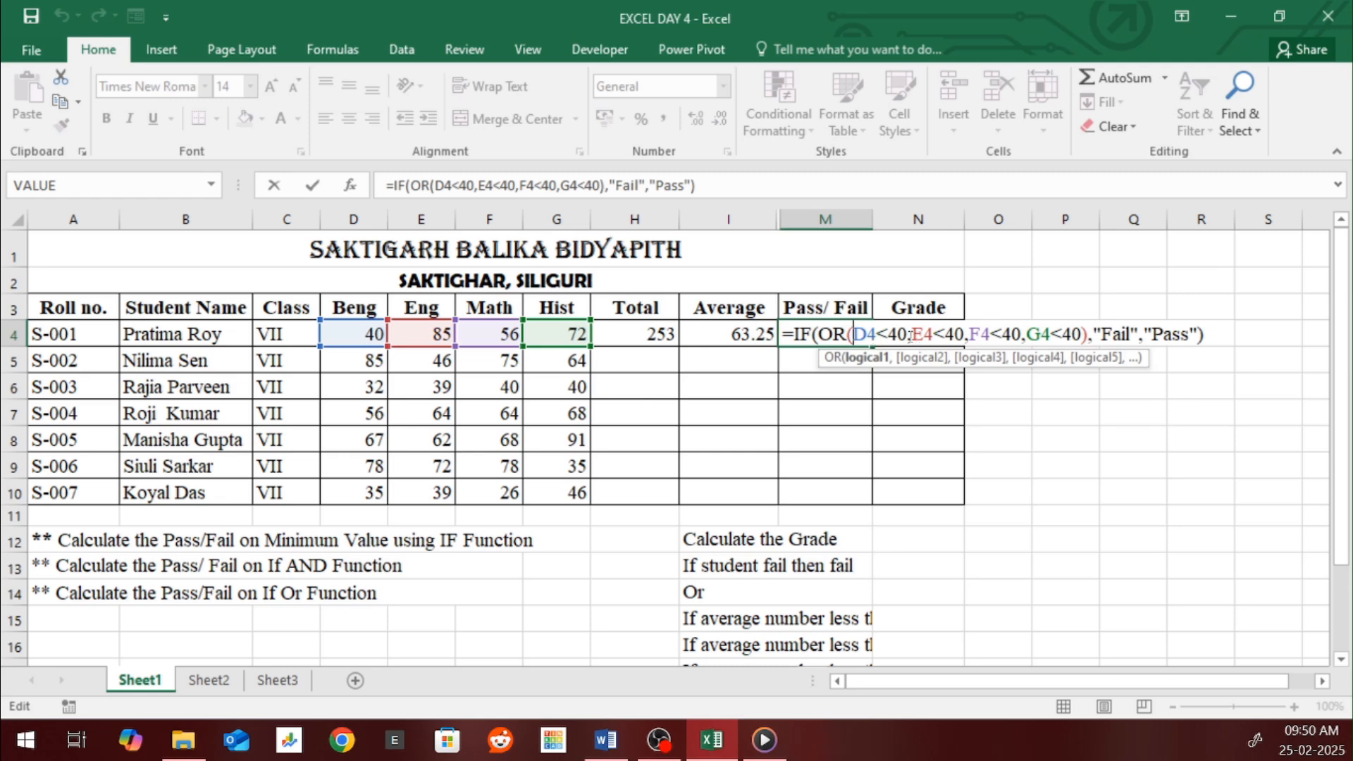
click(888, 335)
click(934, 336)
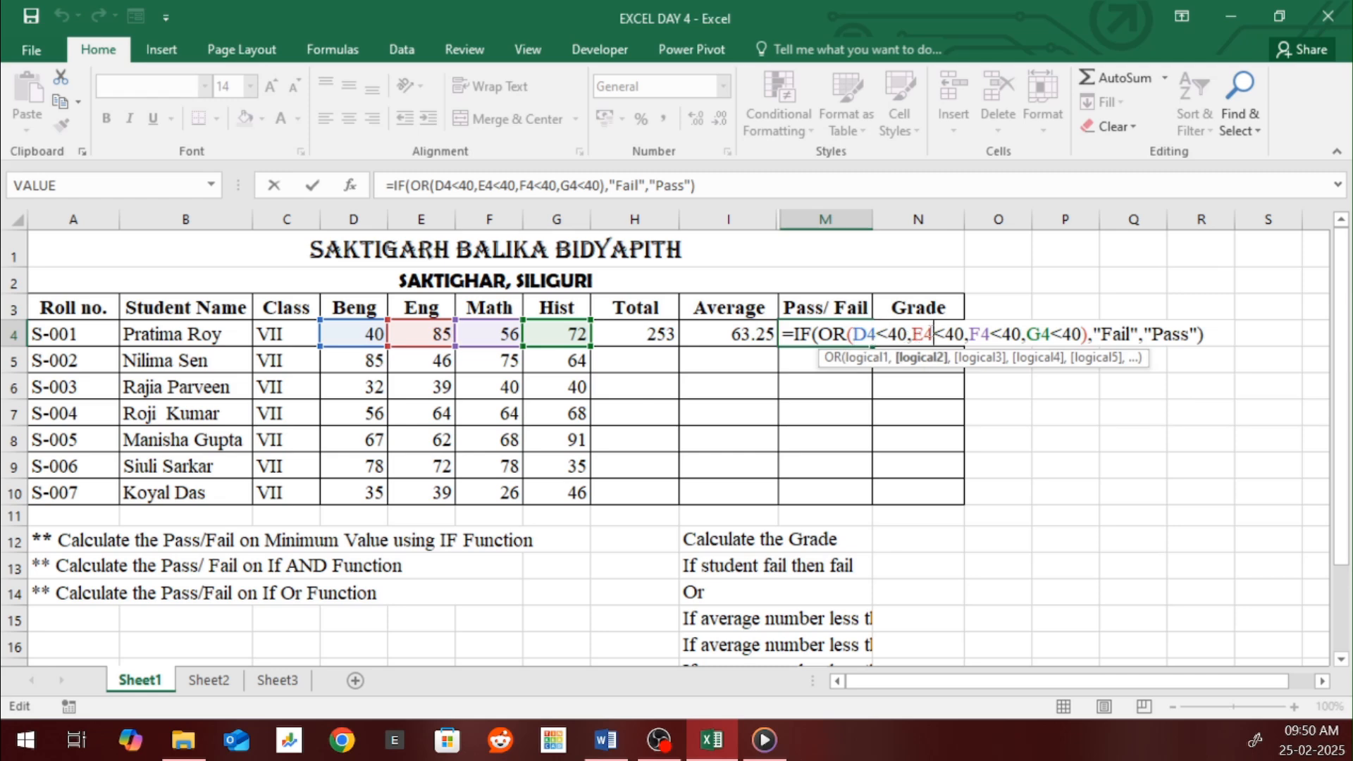
click(1010, 335)
click(1060, 334)
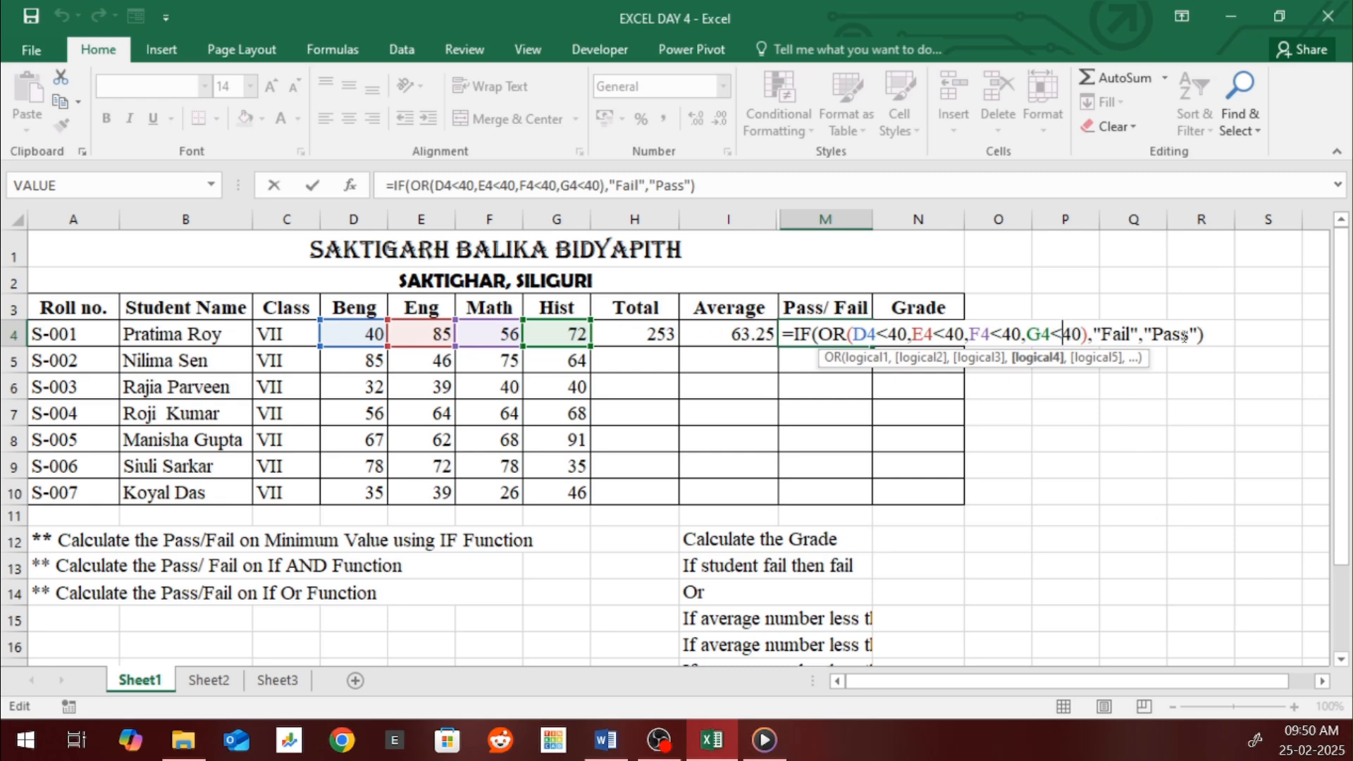
key(Return)
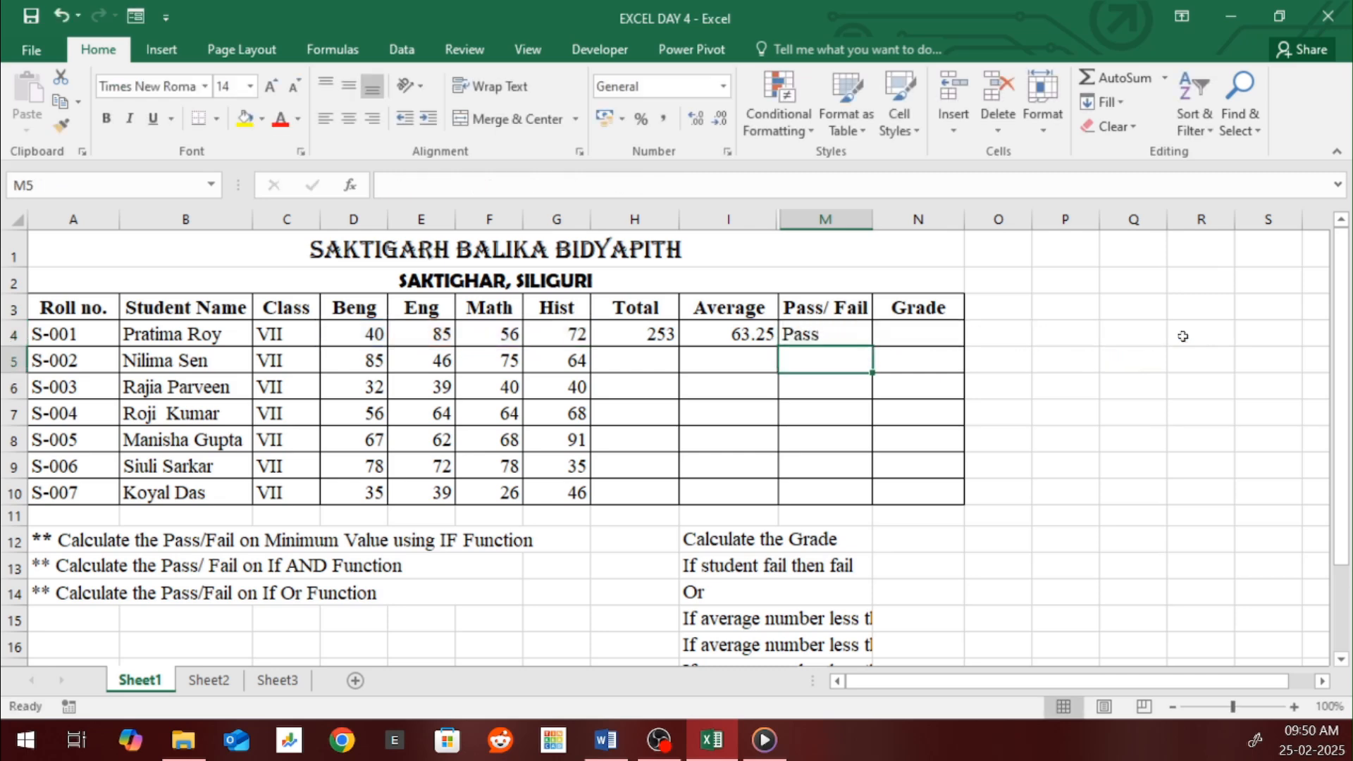
Replace OR with AND in the first student's Pass/Fail formula in M4, check its conditions and results, and enter the formula
key(Up)
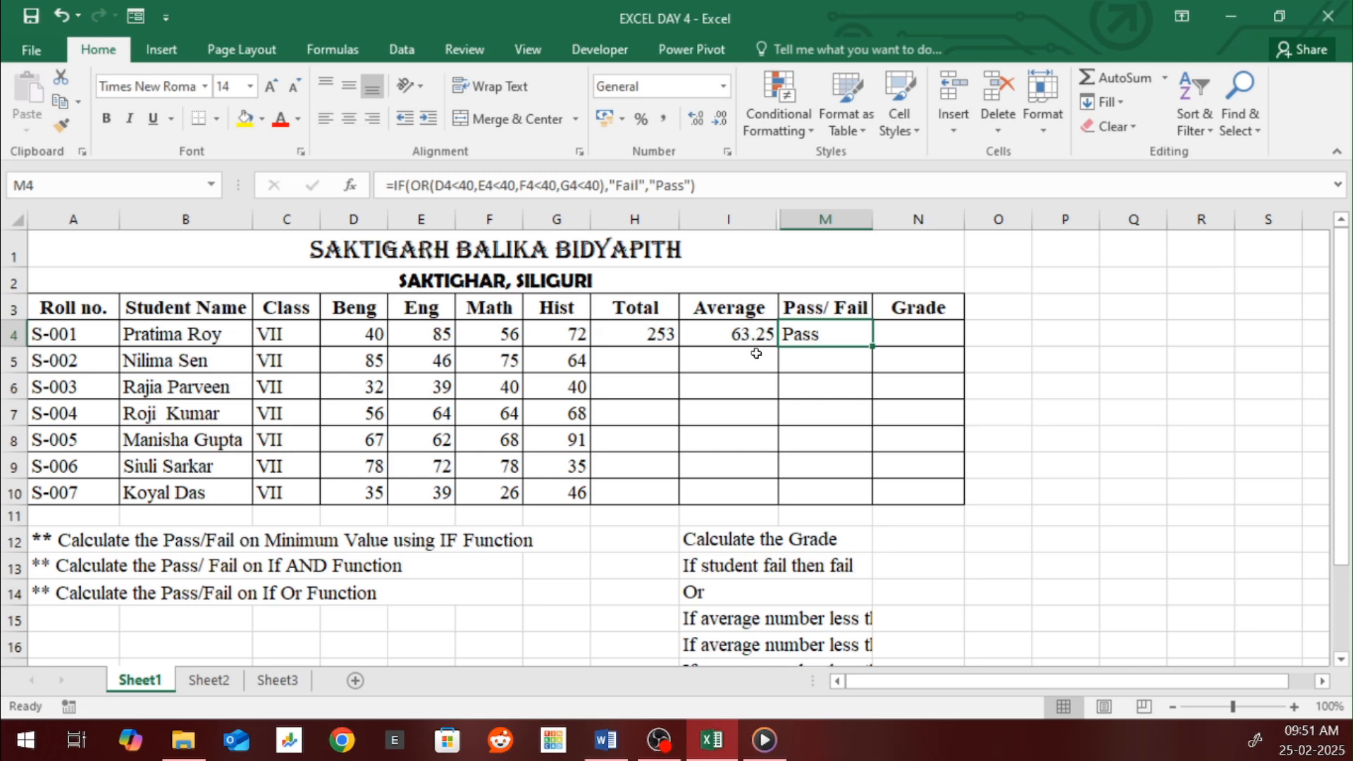
double_click(840, 336)
drag(849, 331, 817, 331)
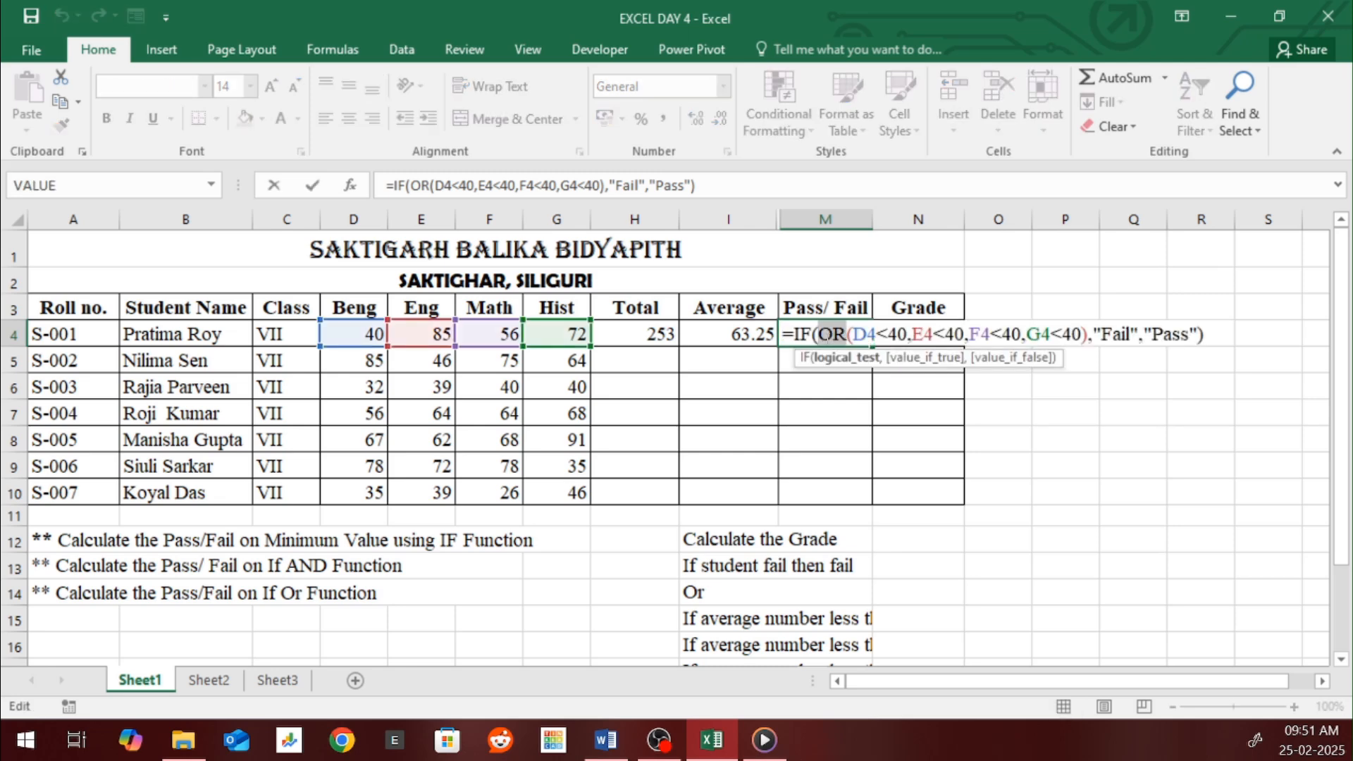
text(A)
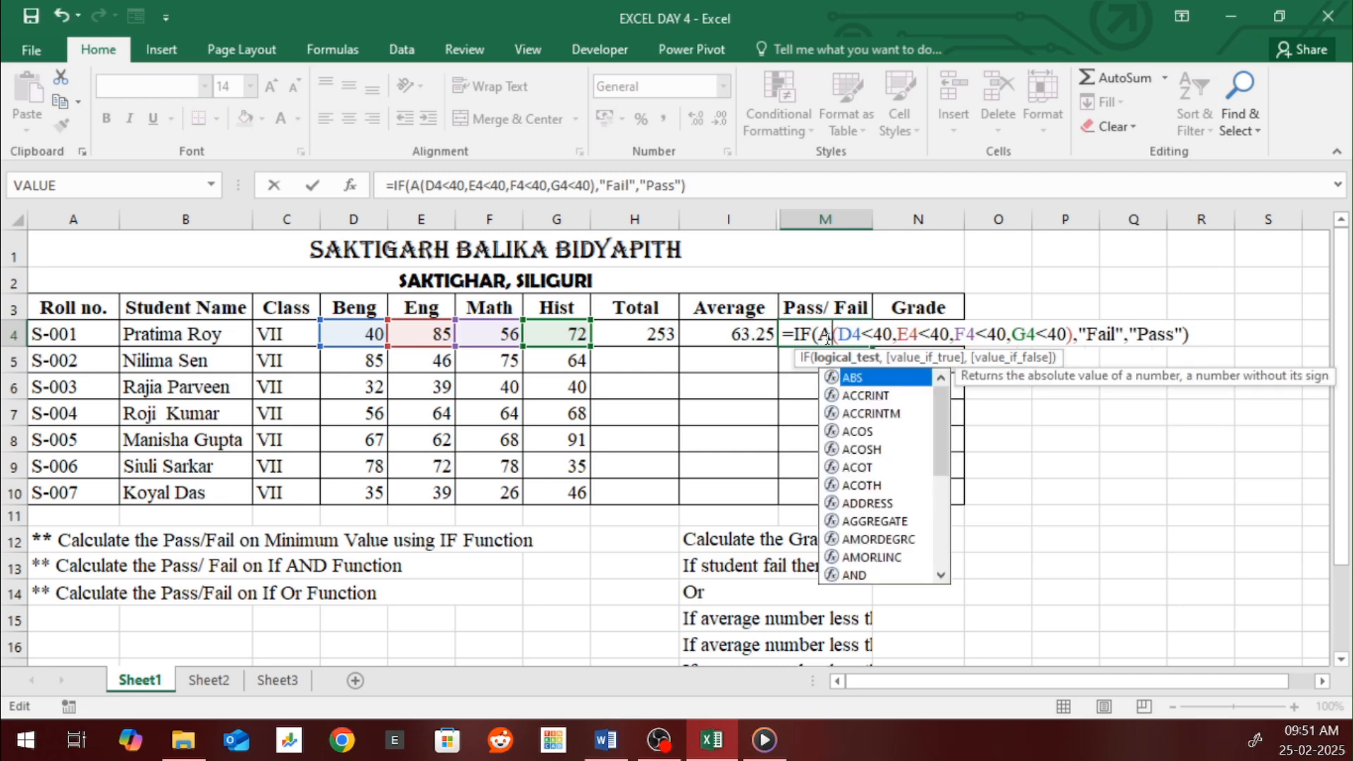
text(ND)
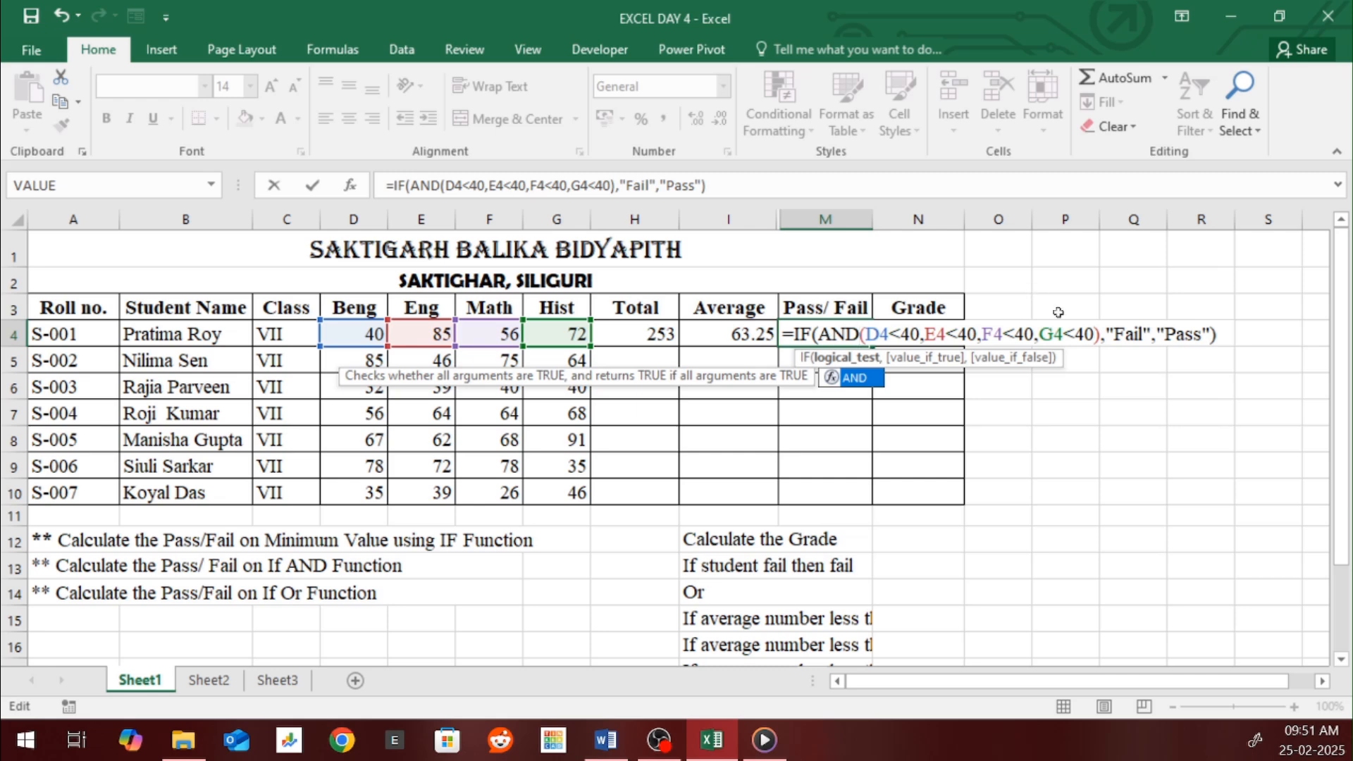
click(1112, 329)
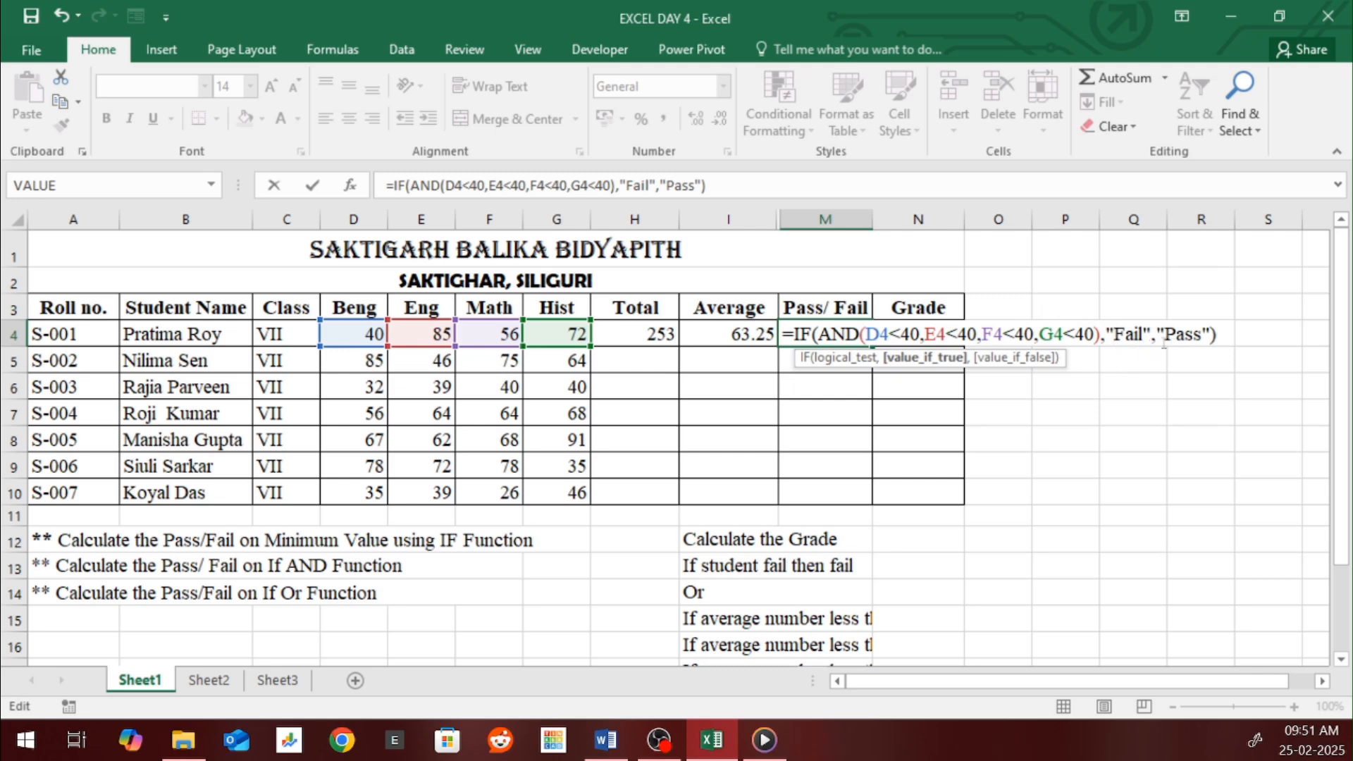
click(936, 334)
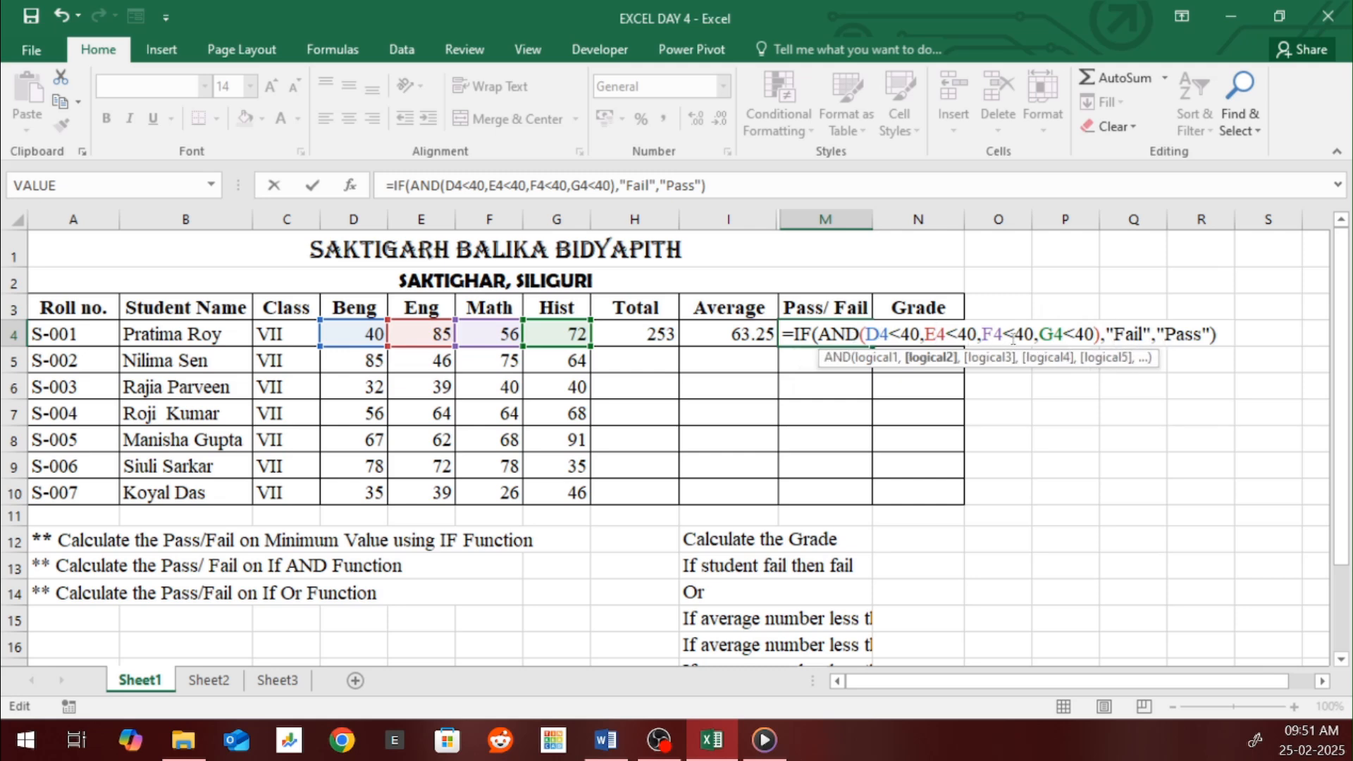
click(1133, 334)
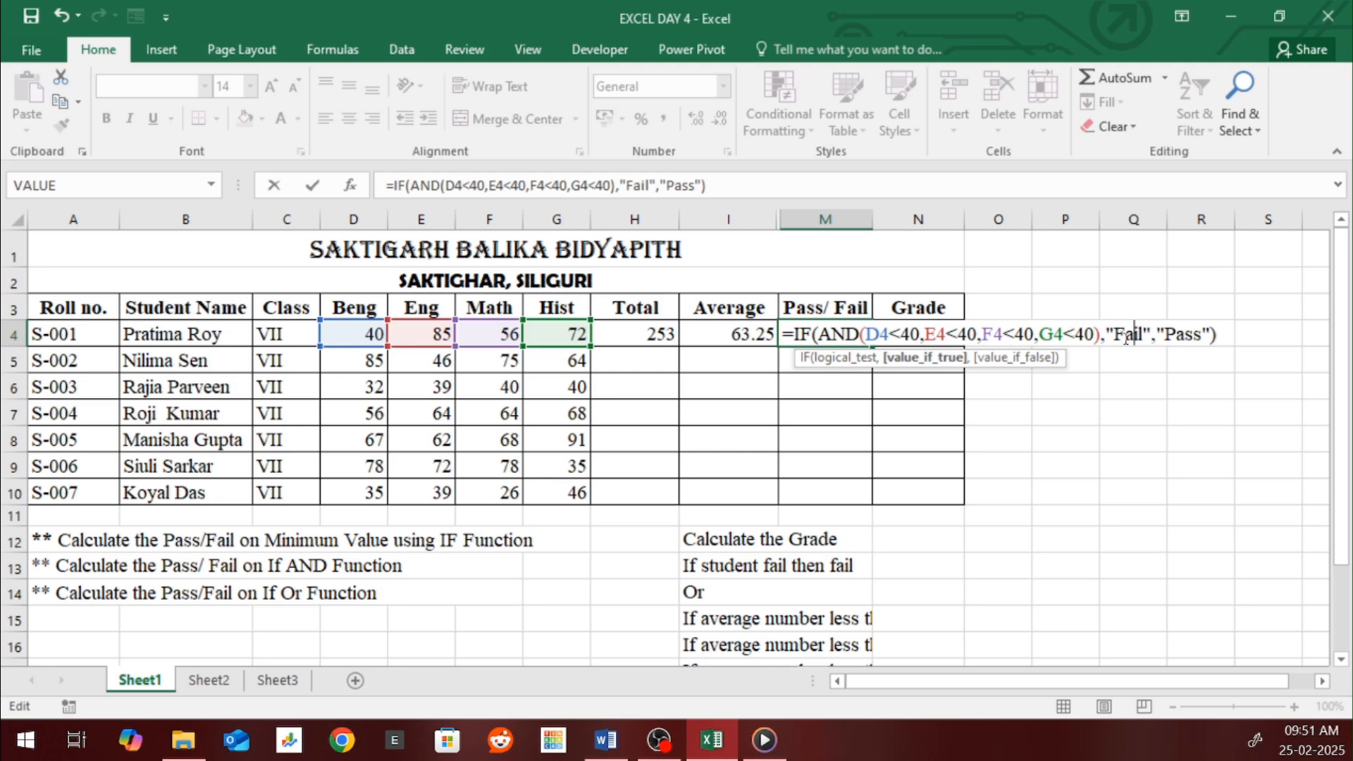
key(Return)
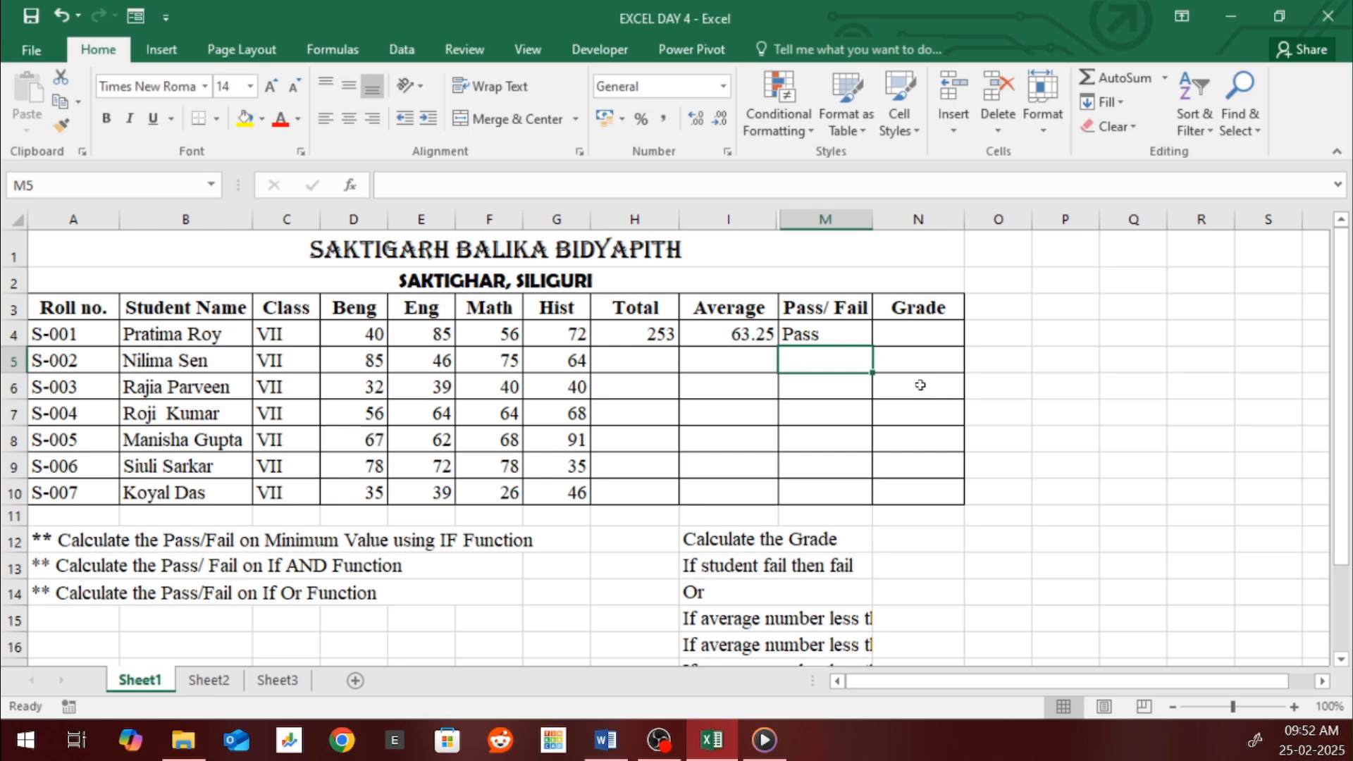
Set the first student's Beng, Eng and Math marks in D4, E4 and F4 to 39 each
click(828, 336)
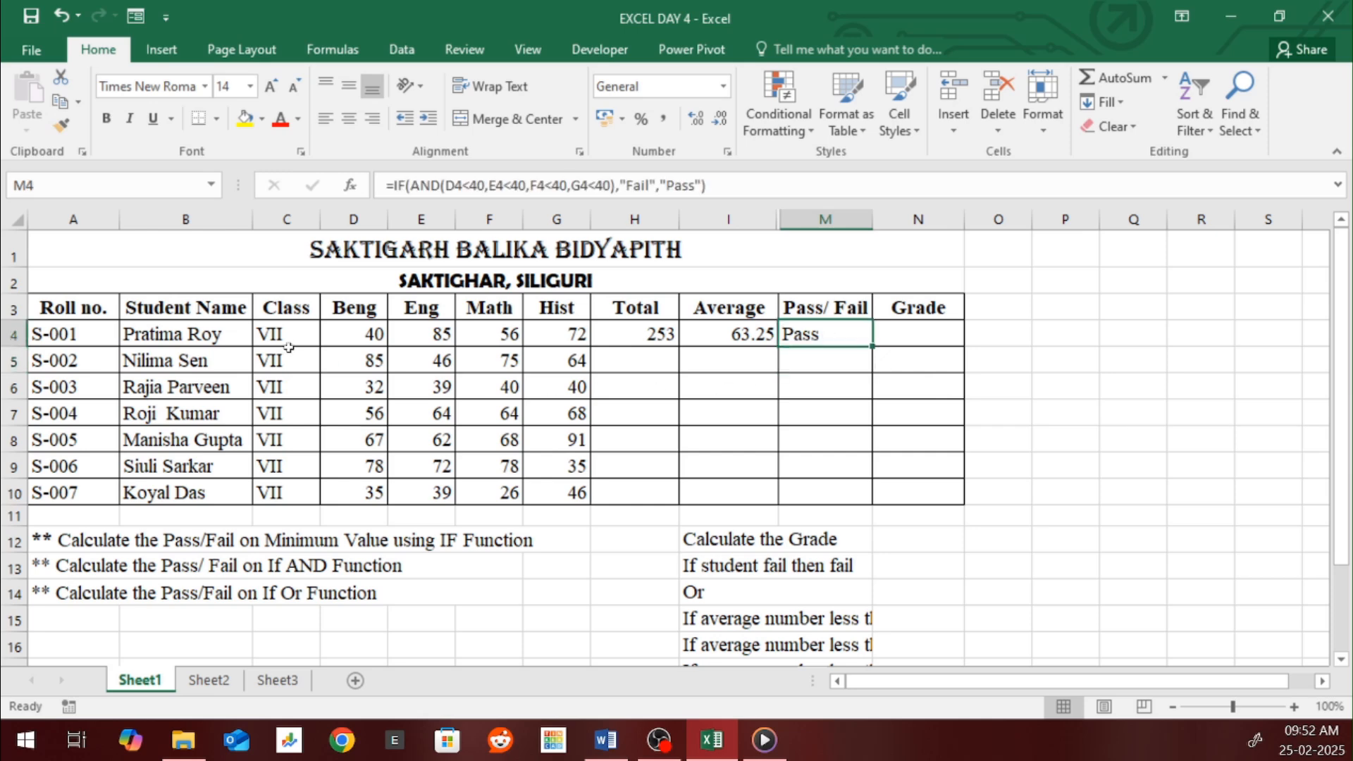
click(348, 331)
text(39)
key(Tab)
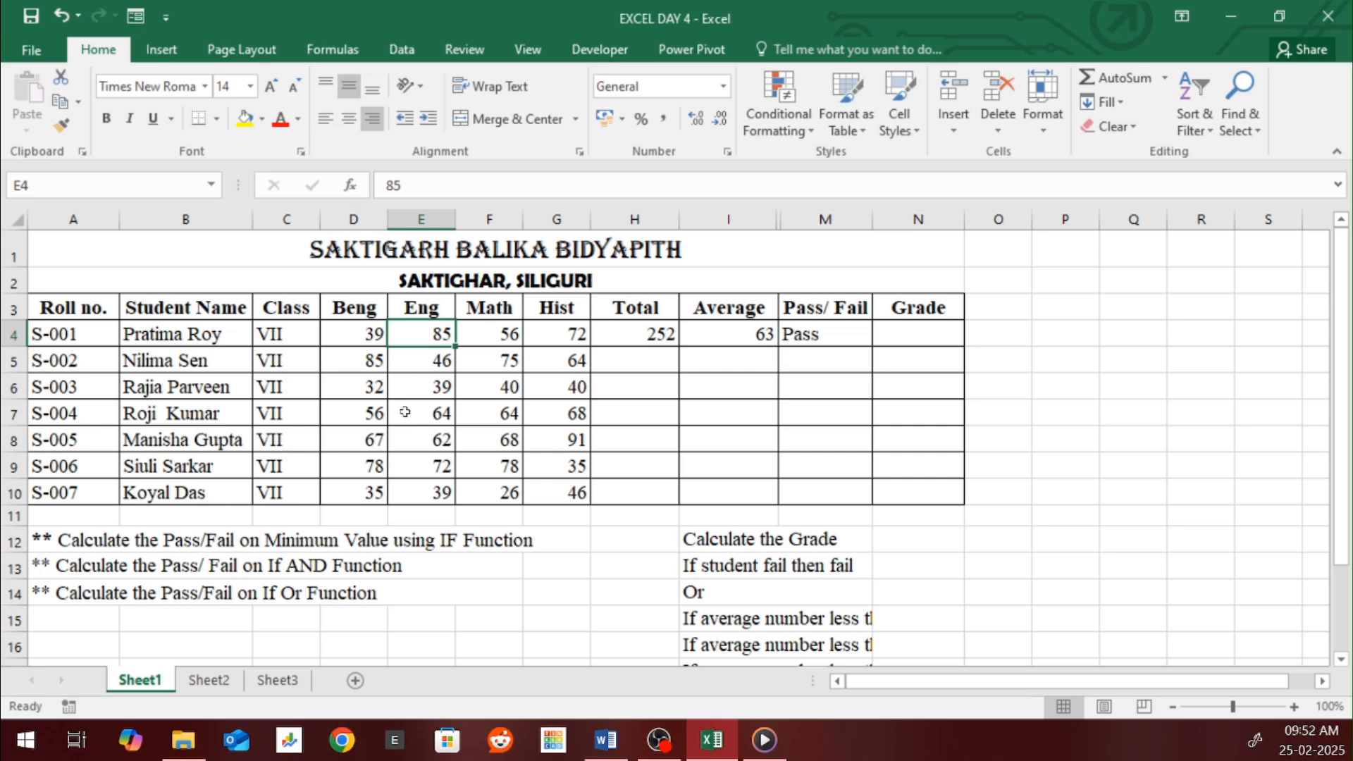
text(39)
key(Tab)
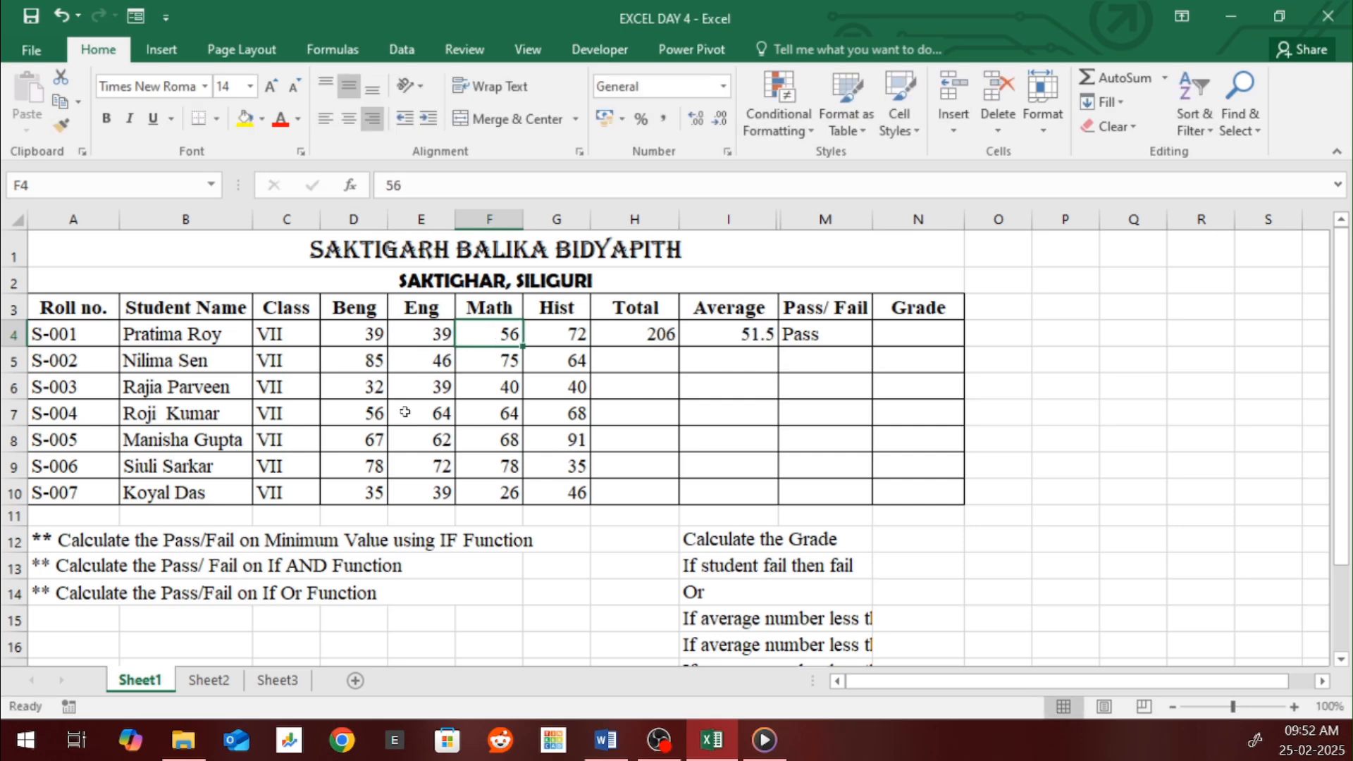
text(39)
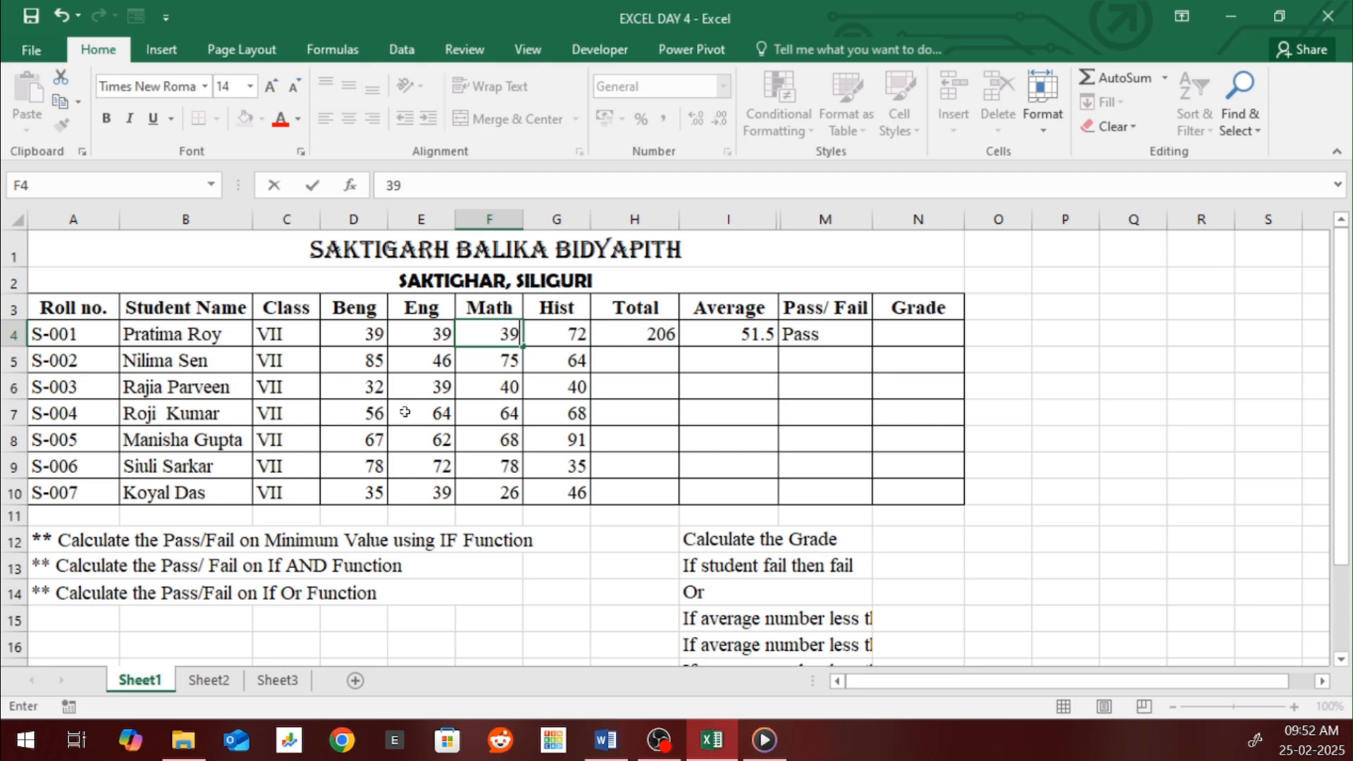
key(Tab)
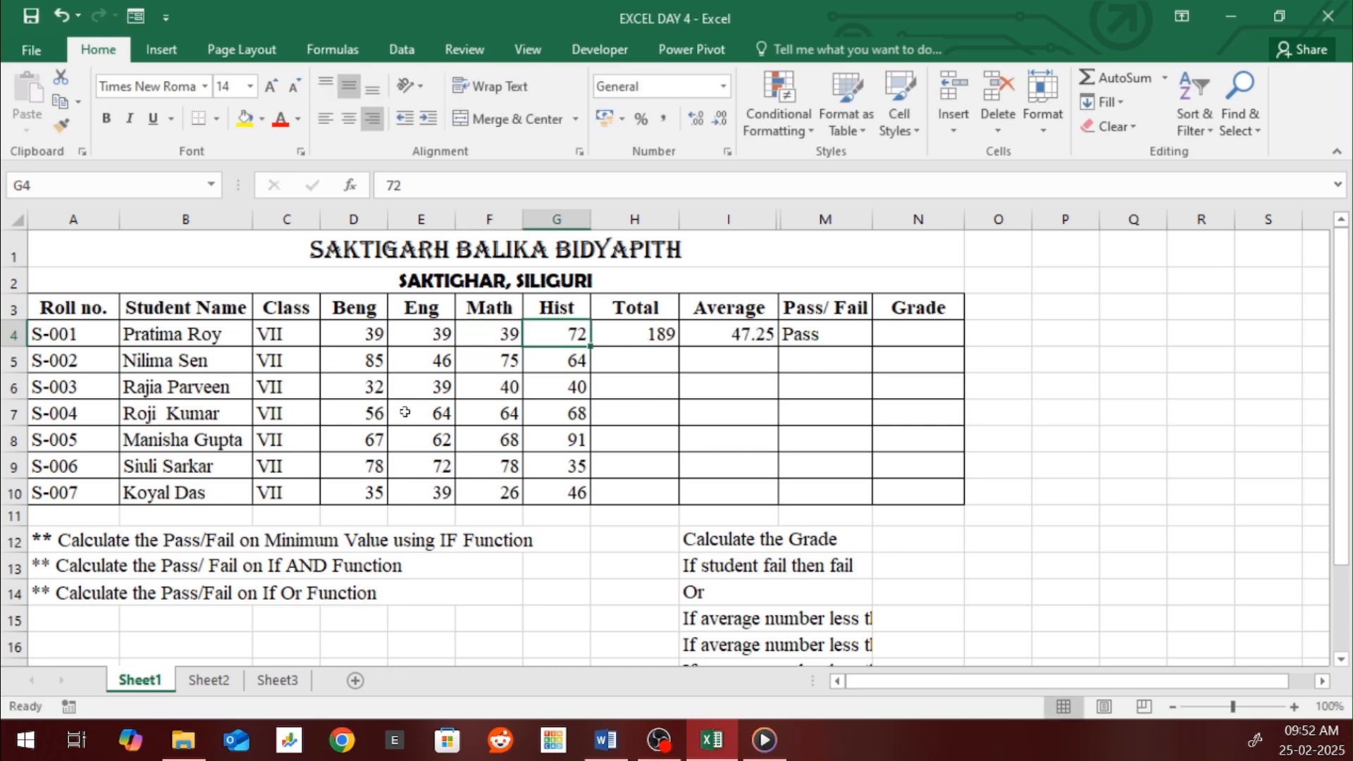
Examine the four AND conditions in the first student's Pass/Fail formula in M4
click(827, 336)
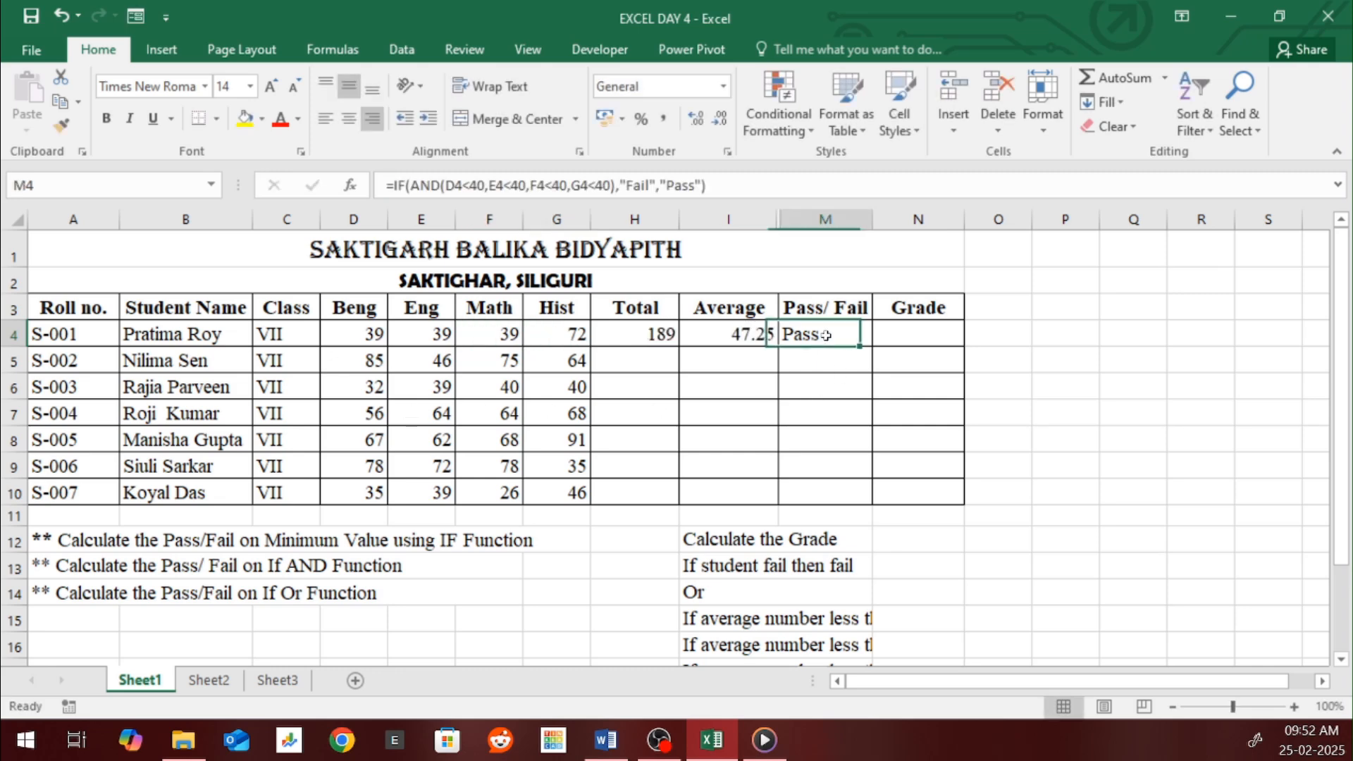
double_click(829, 336)
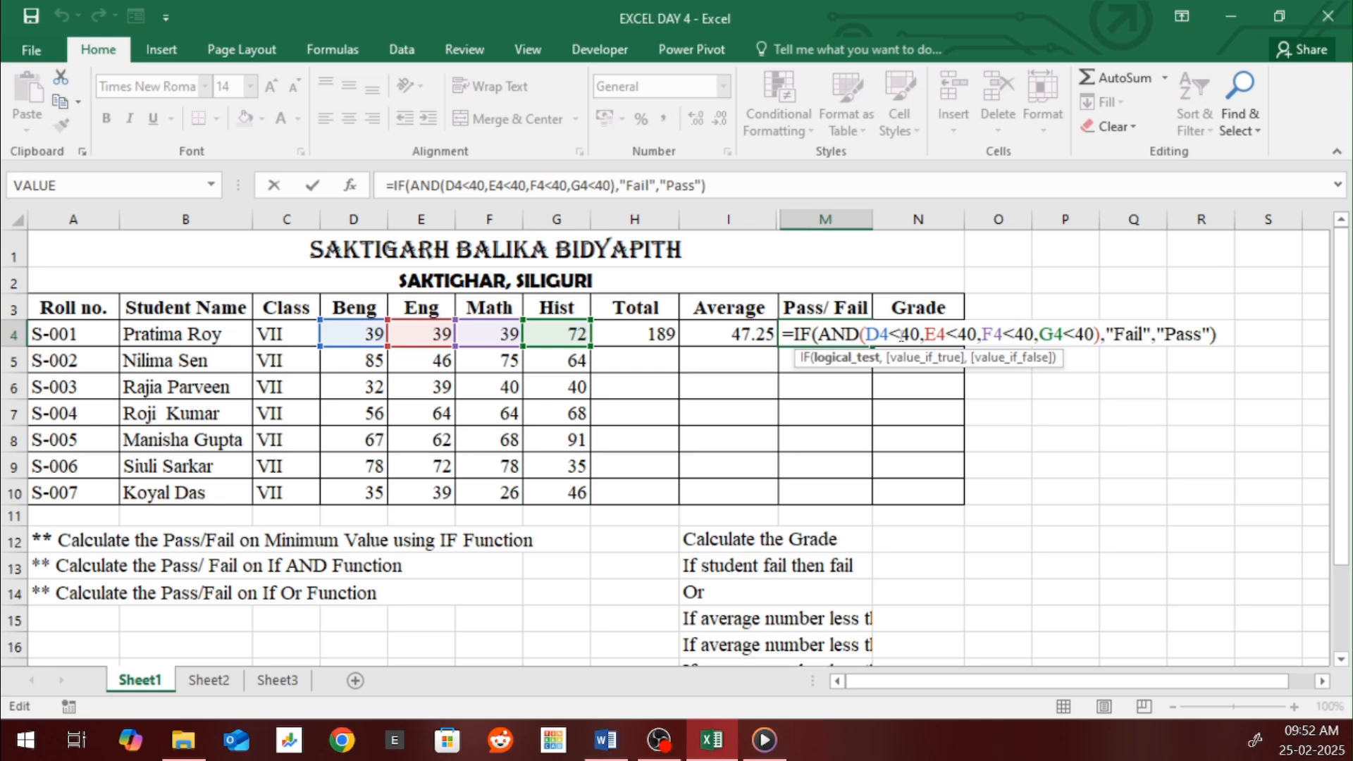
click(902, 335)
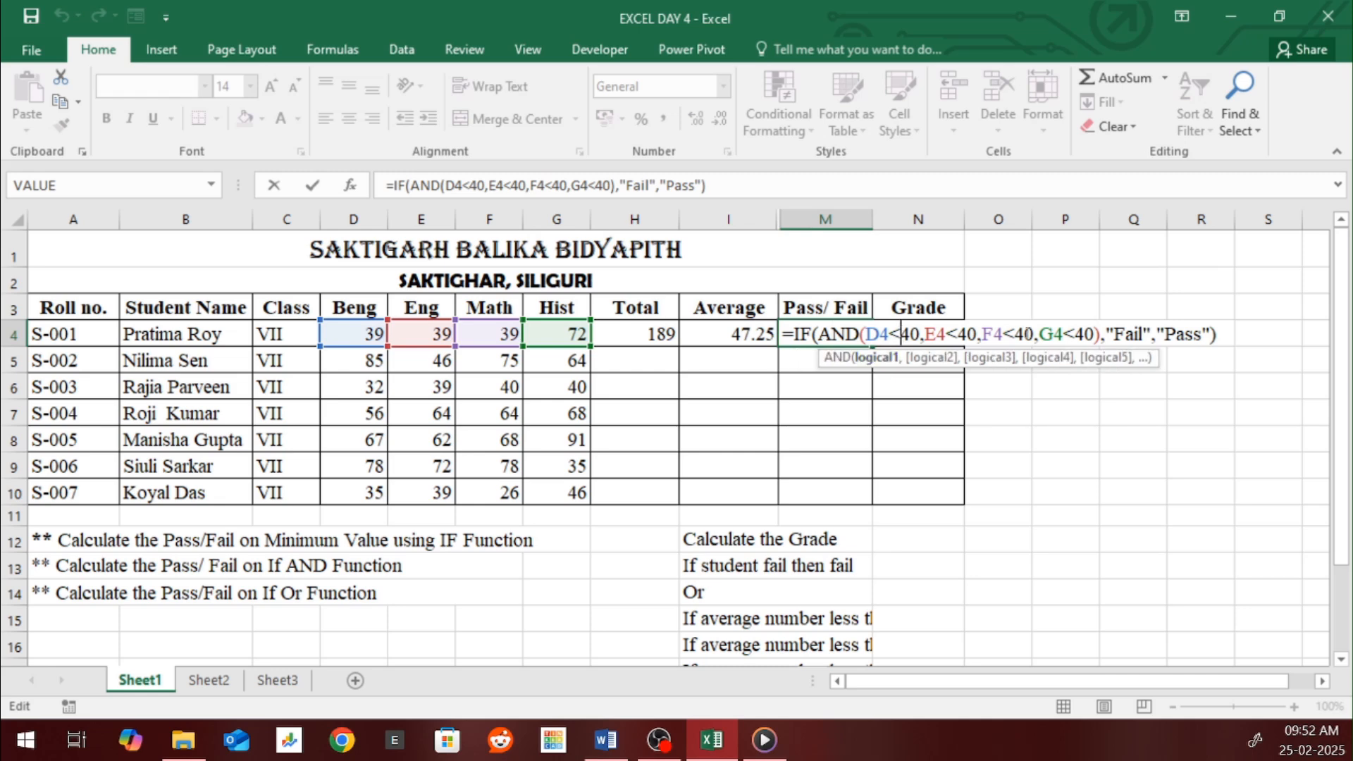
click(957, 335)
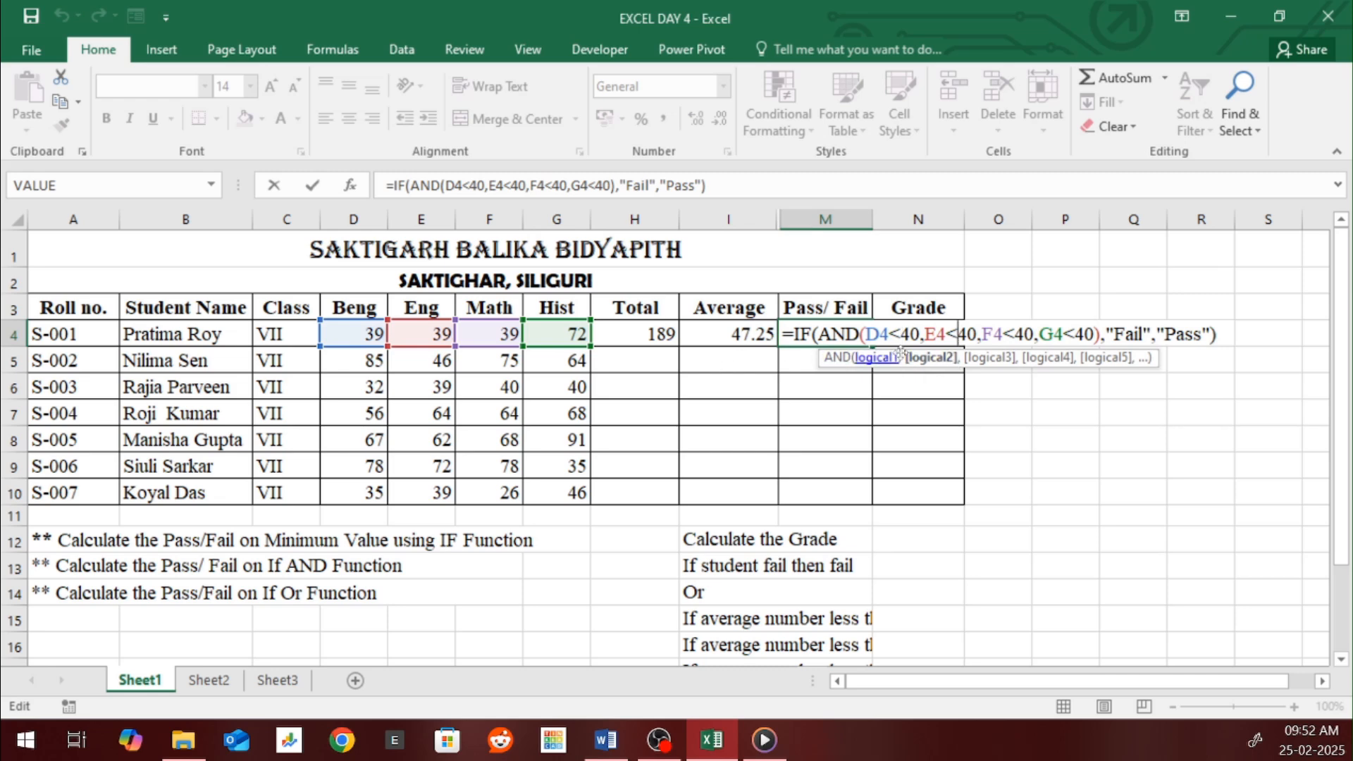
click(1016, 335)
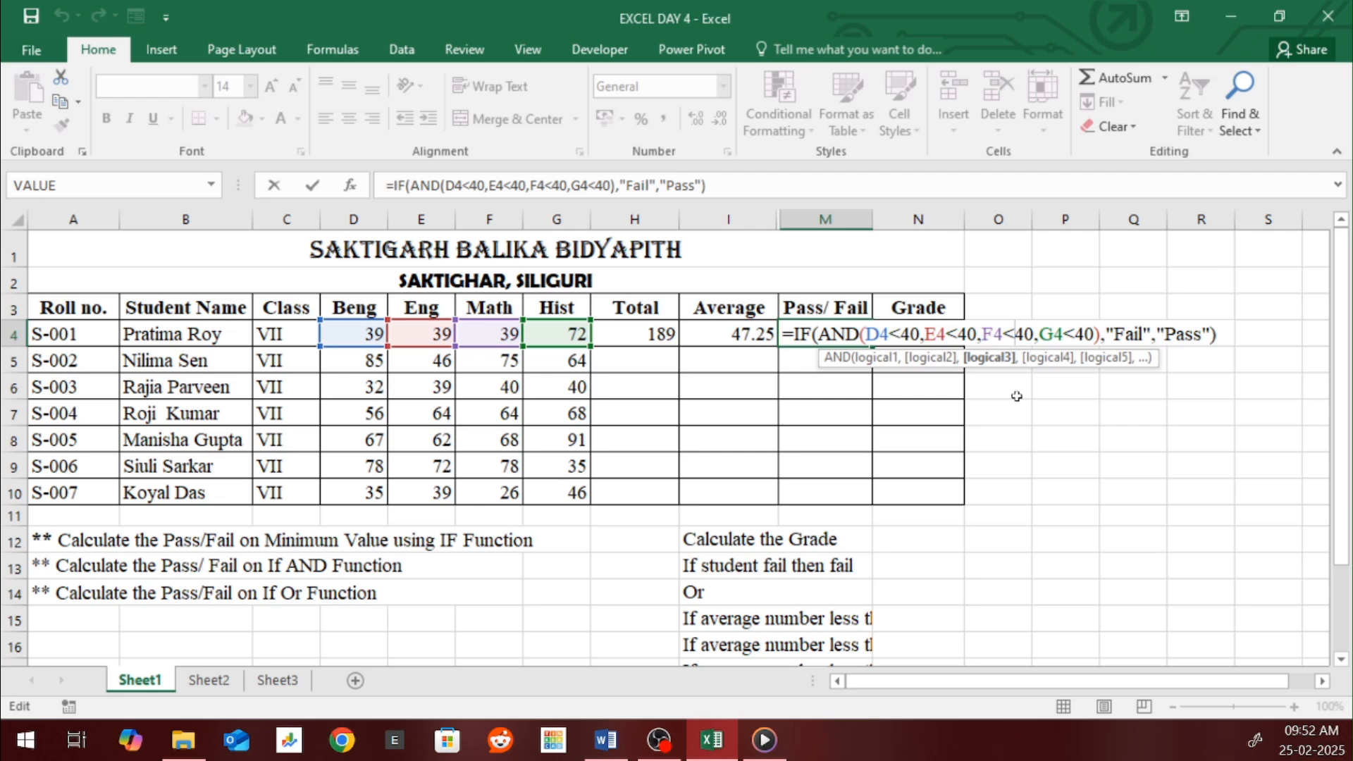
click(1074, 335)
key(Return)
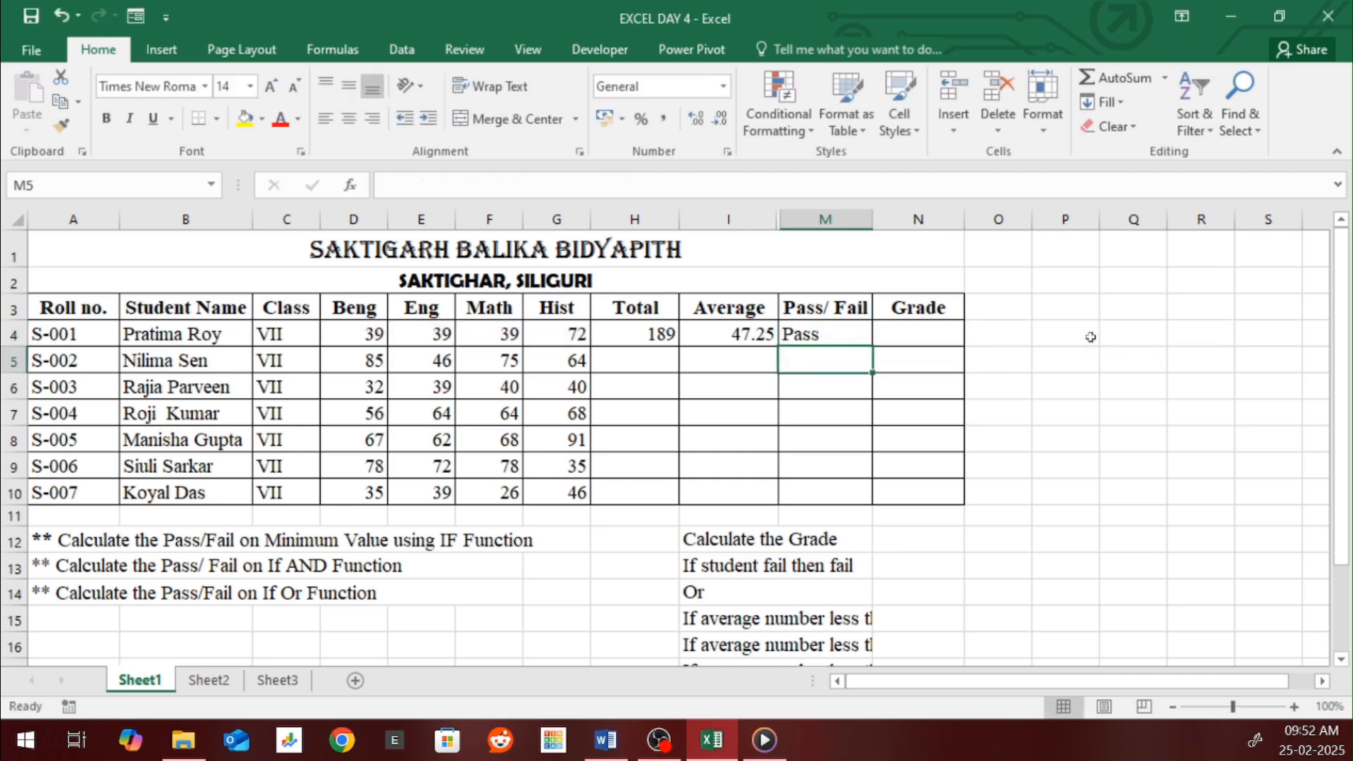
Set the first student's Hist mark in G4 to 39
click(578, 337)
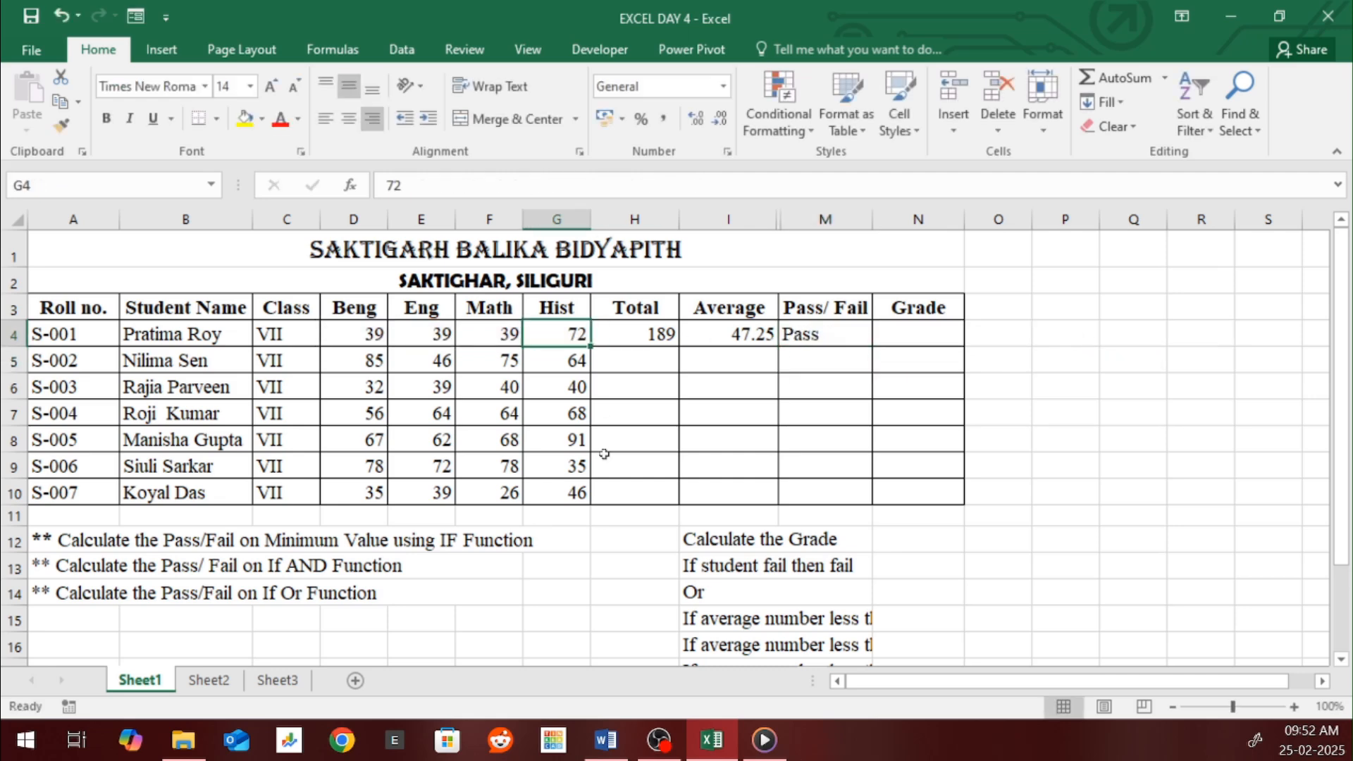
text(39)
key(Tab)
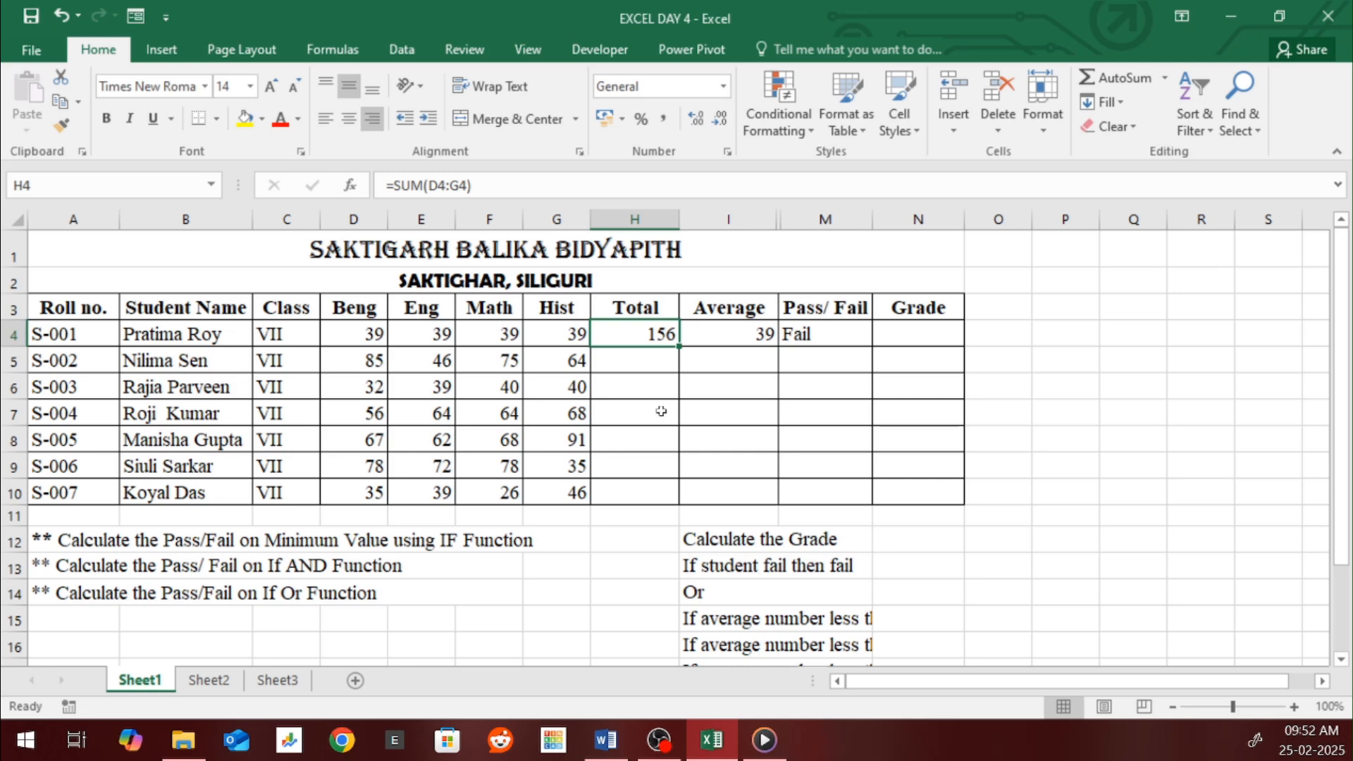
Change the D4 and E4 conditions in the M4 formula's AND function to D4>=40 and E4>=40
click(799, 334)
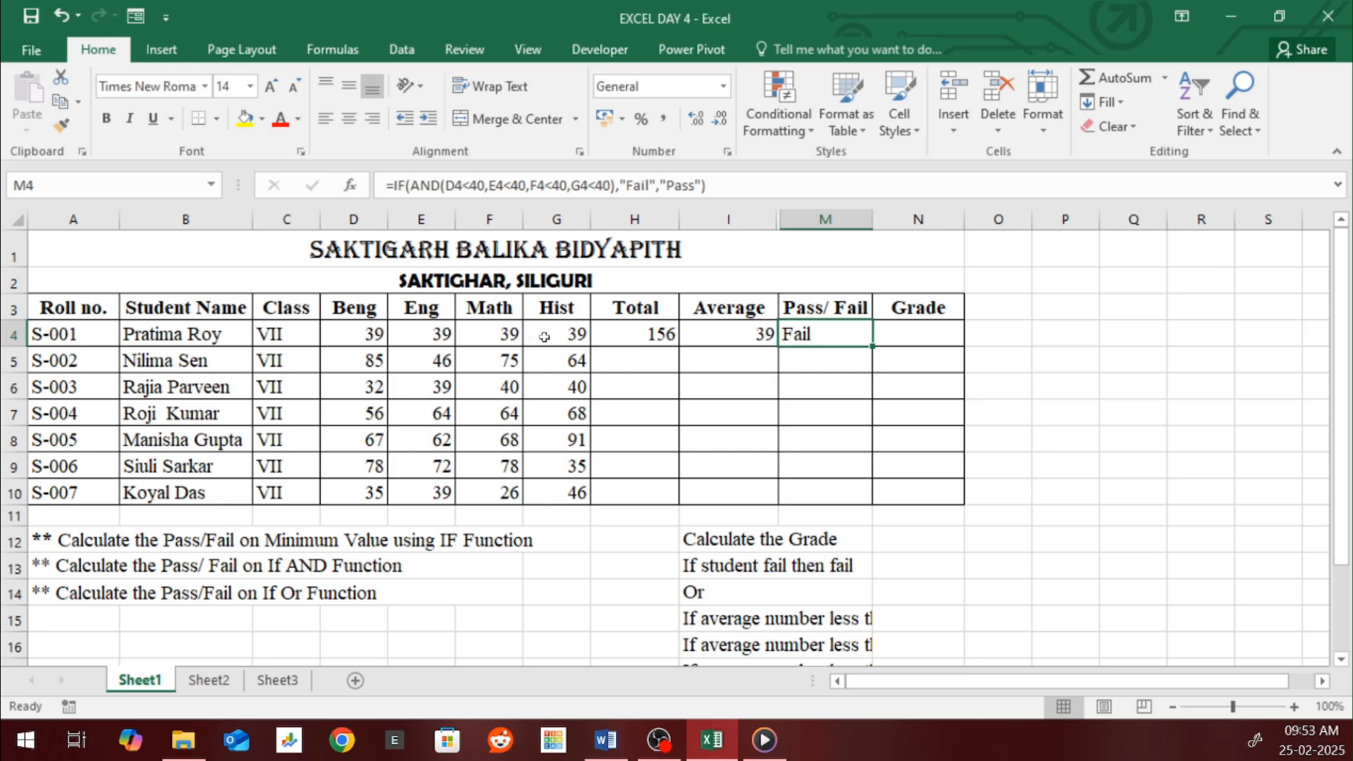
double_click(833, 336)
click(890, 335)
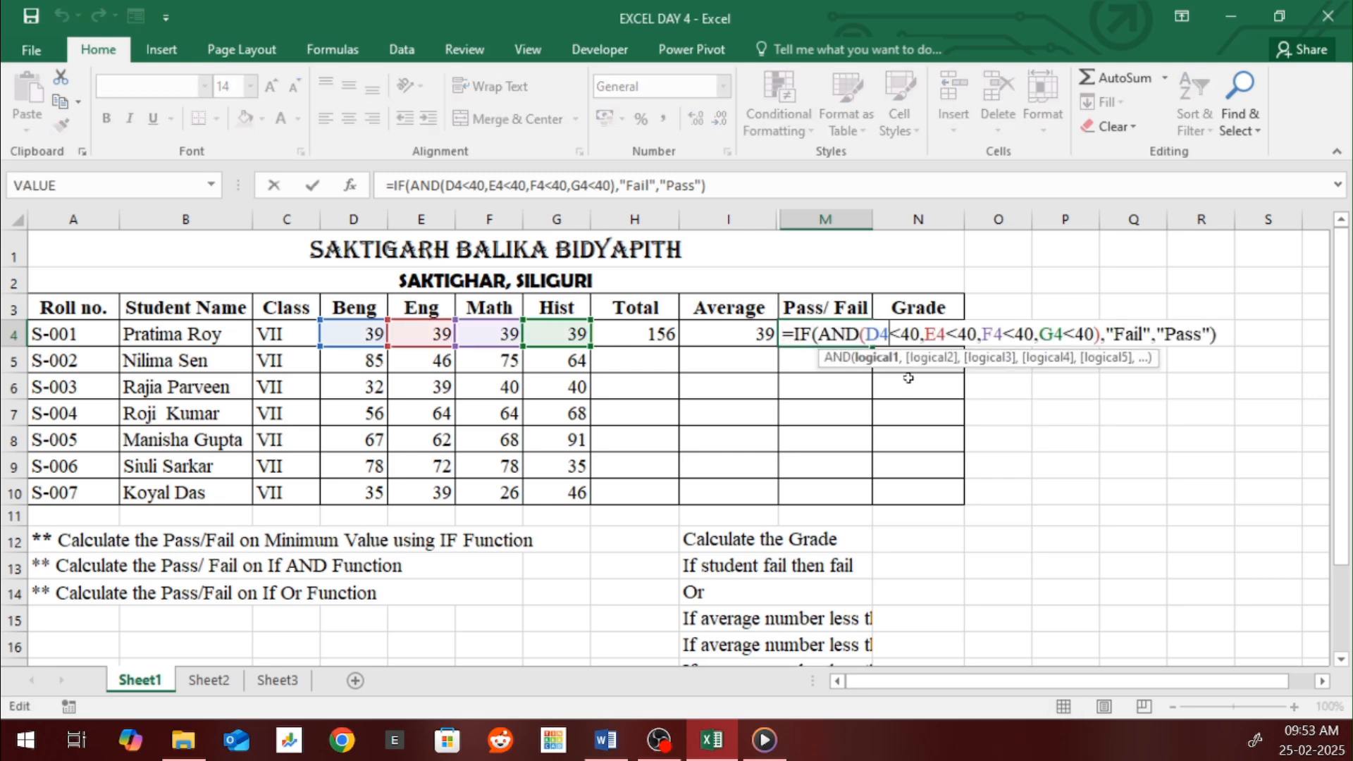
key(Delete)
text(>=)
key(Right)
key(Right)
key(Right)
key(Right)
key(Right)
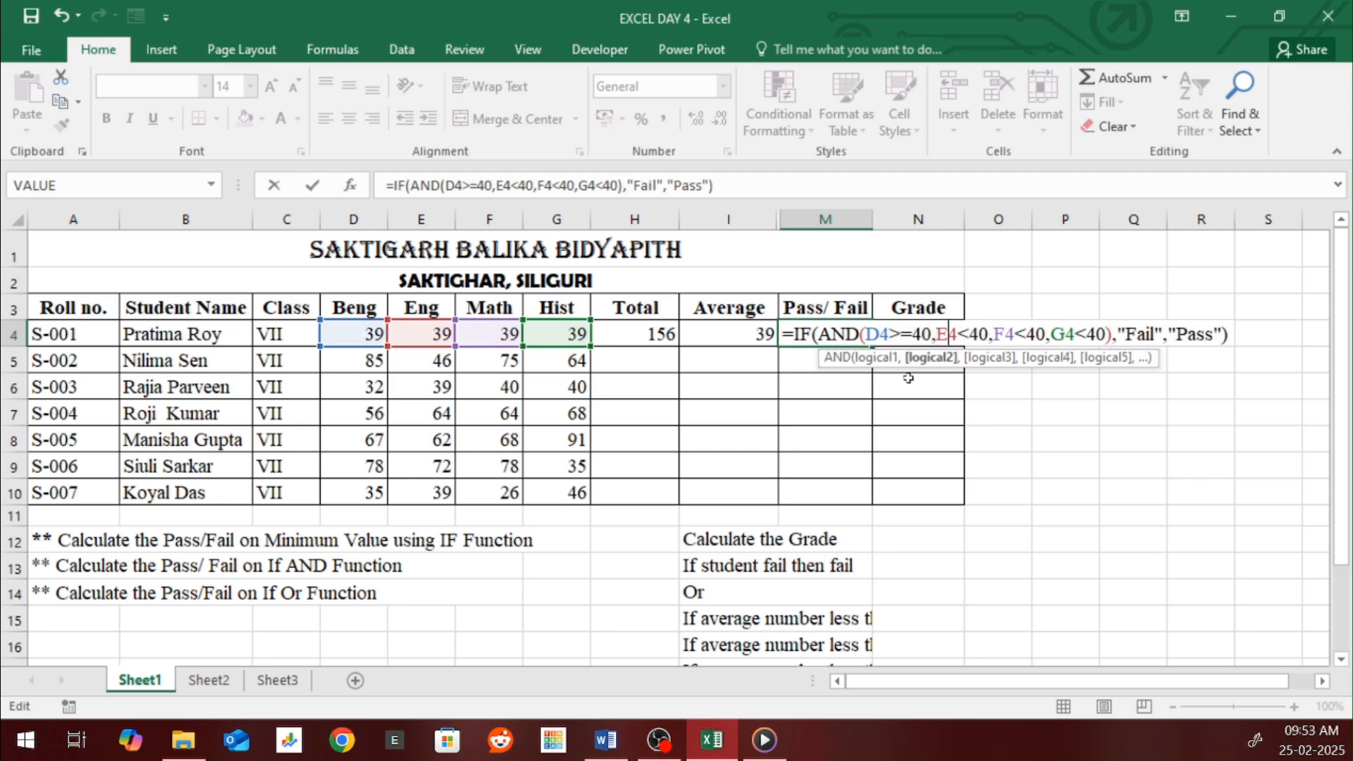
key(Delete)
text(>=)
Change the F4 and G4 conditions in the M4 formula's AND function to F4>=40 and G4>=40
key(Right)
key(Right)
key(Right)
key(Right)
key(Right)
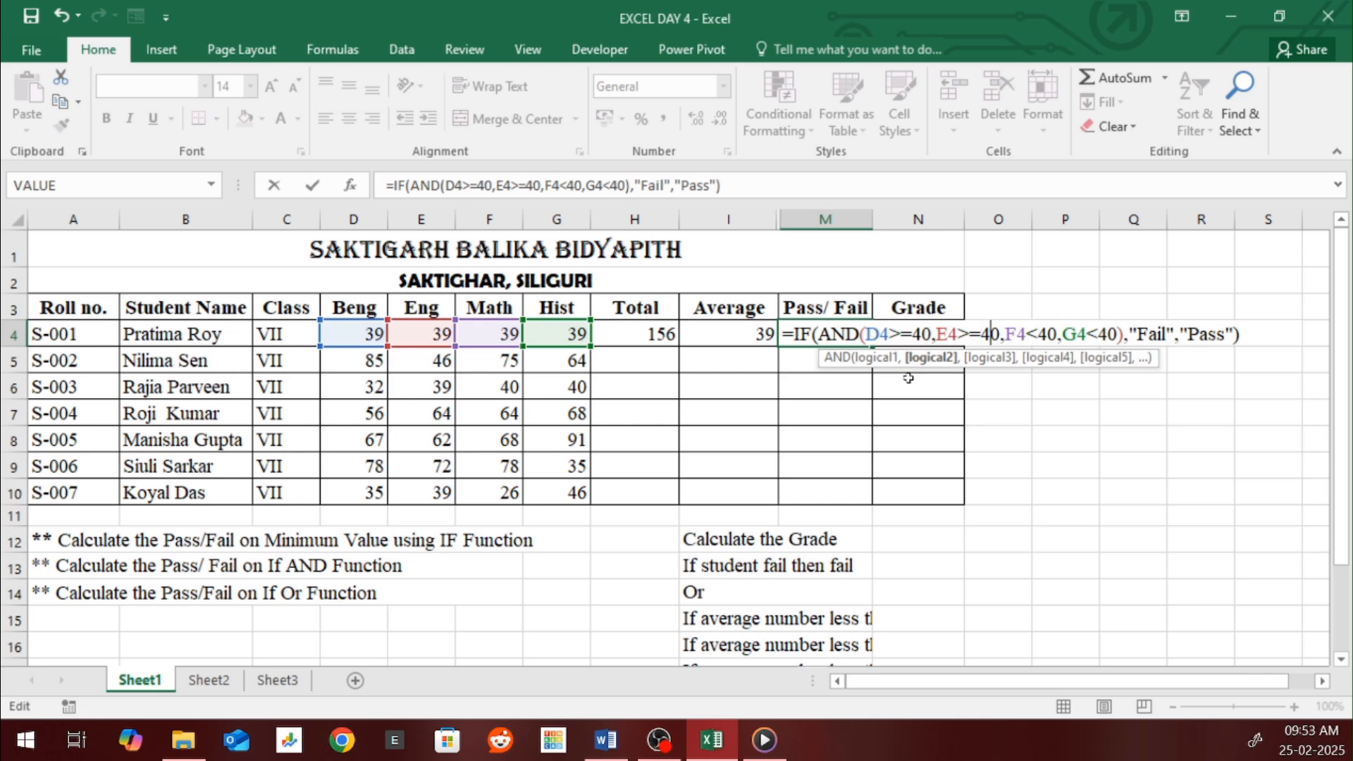
key(Delete)
text(>=)
key(Right)
key(Right)
key(Right)
key(Right)
key(Right)
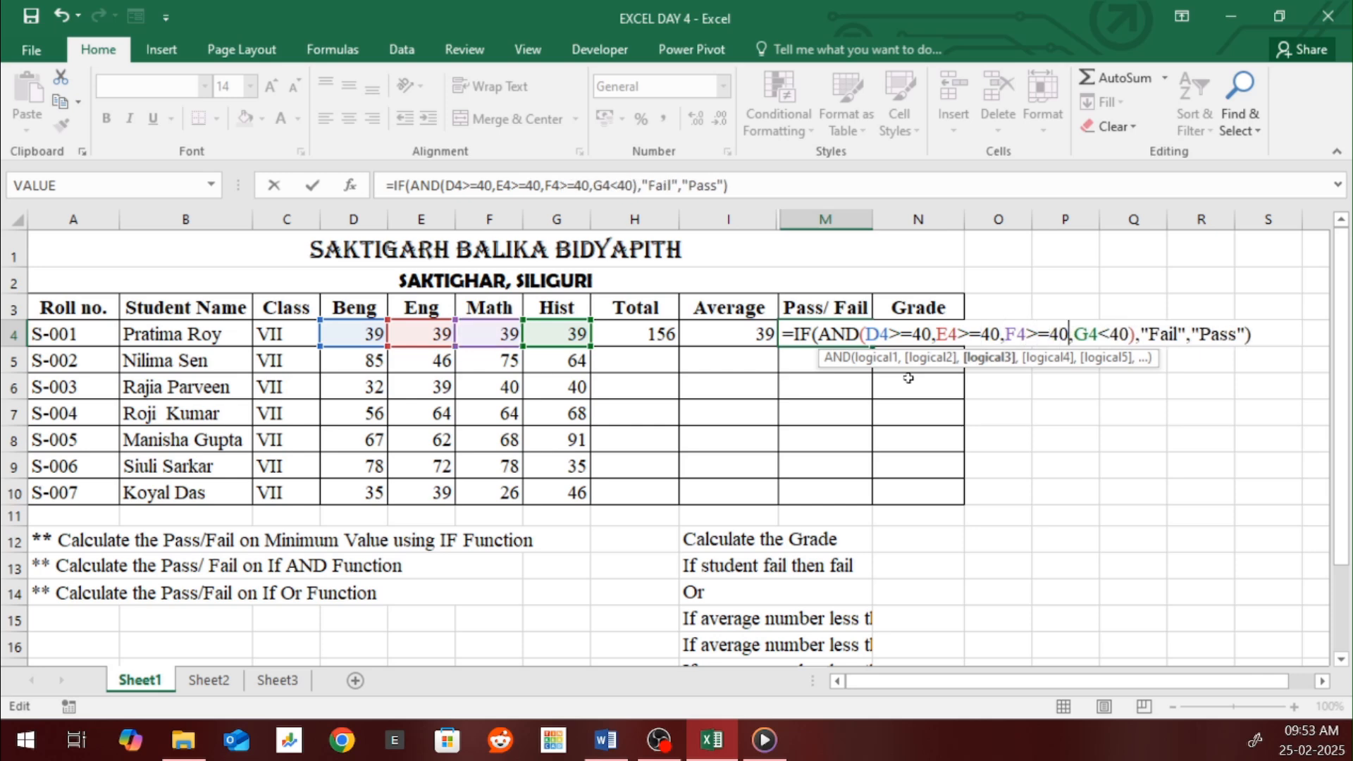
key(Delete)
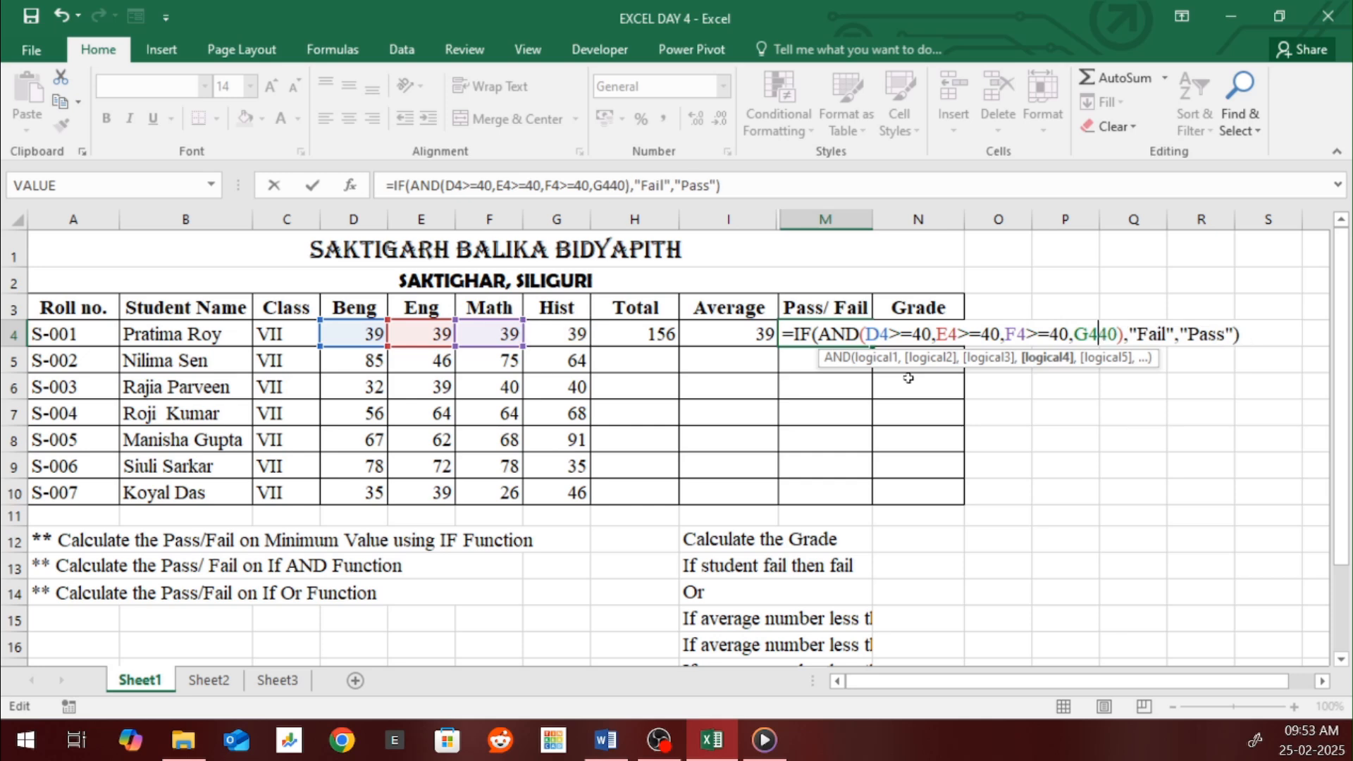
text(>=)
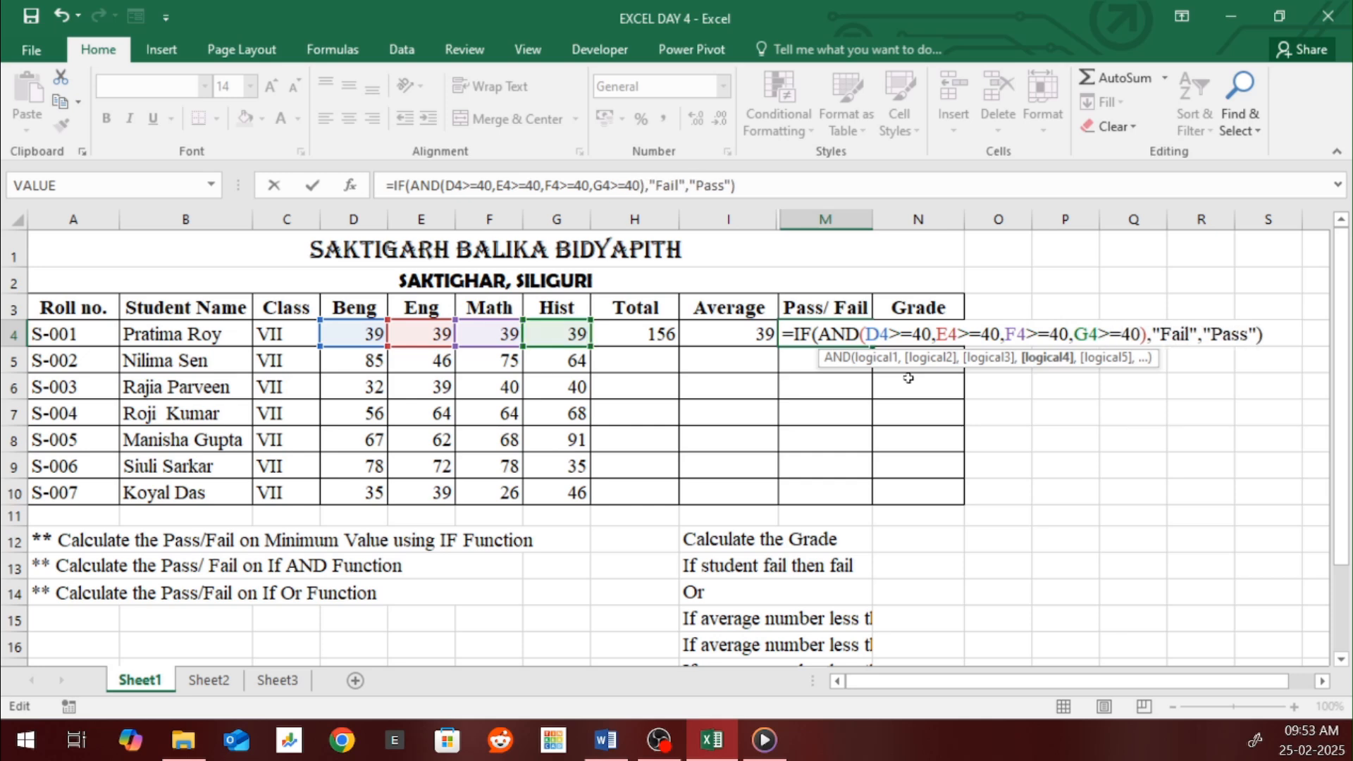
Swap the M4 formula's results so "Pass" is the true value and "Fail" the false value, and enter the formula
key(Right)
key(Right)
key(Right)
key(Right)
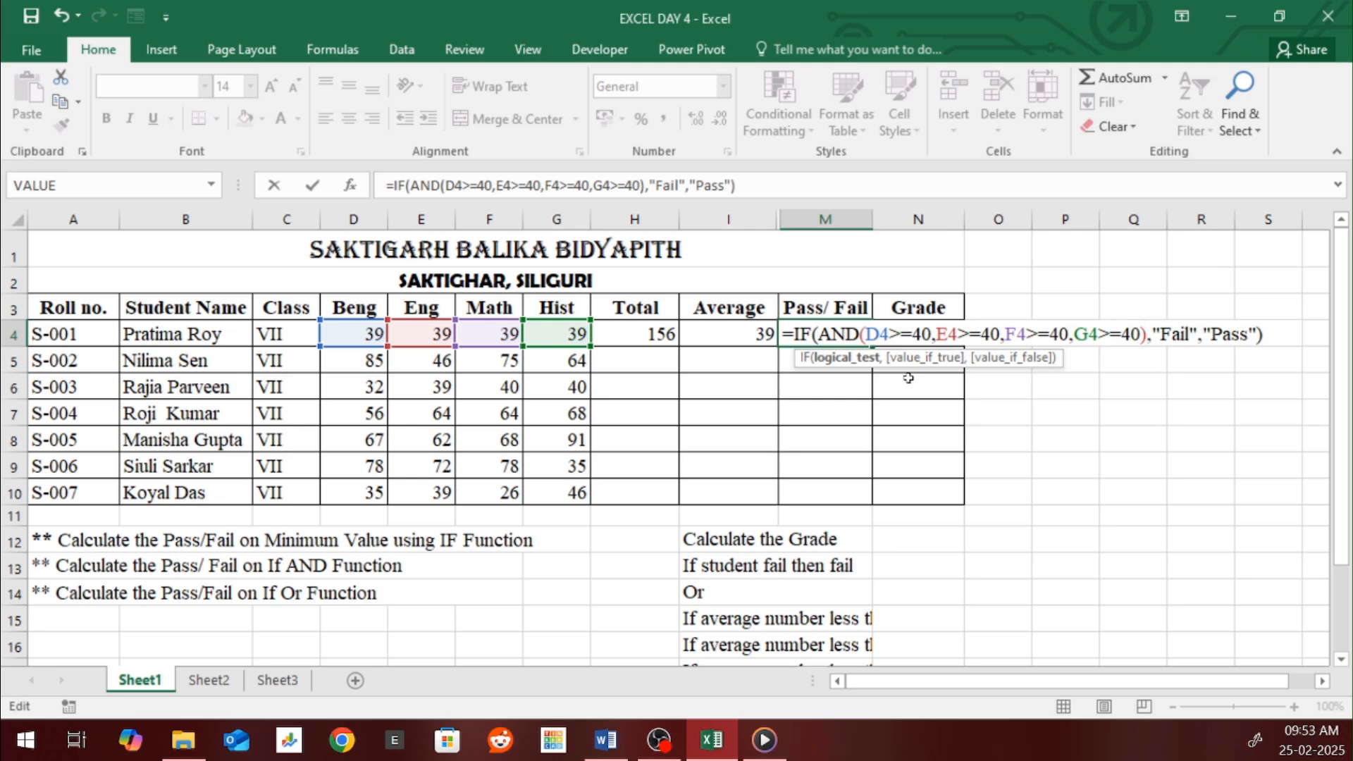
key(shift+Right)
key(shift+Right)
key(shift+Right)
key(shift+Right)
key(shift+Right)
key(shift+Right)
key(shift+Right)
key(ctrl+c)
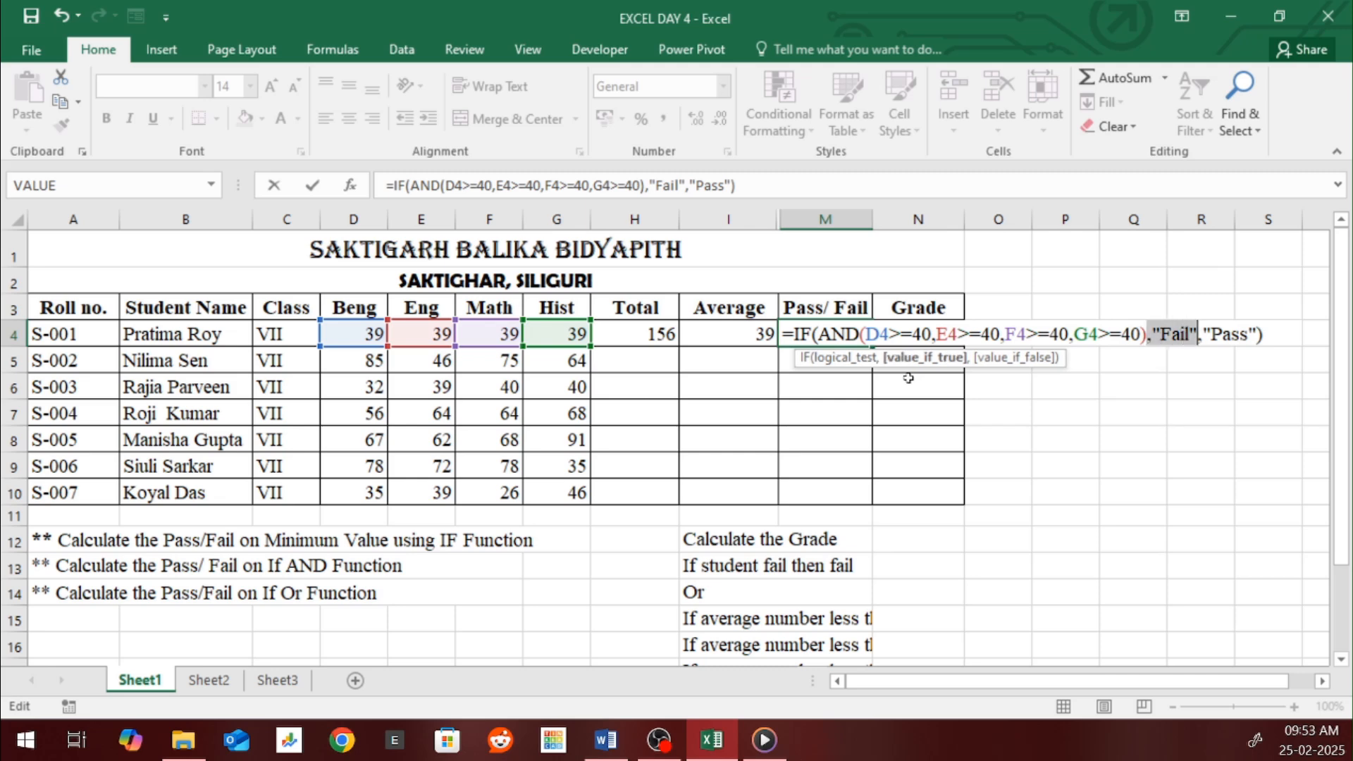
key(Delete)
key(Right)
key(Right)
key(Right)
key(Right)
key(Right)
key(Right)
key(Right)
key(ctrl+v)
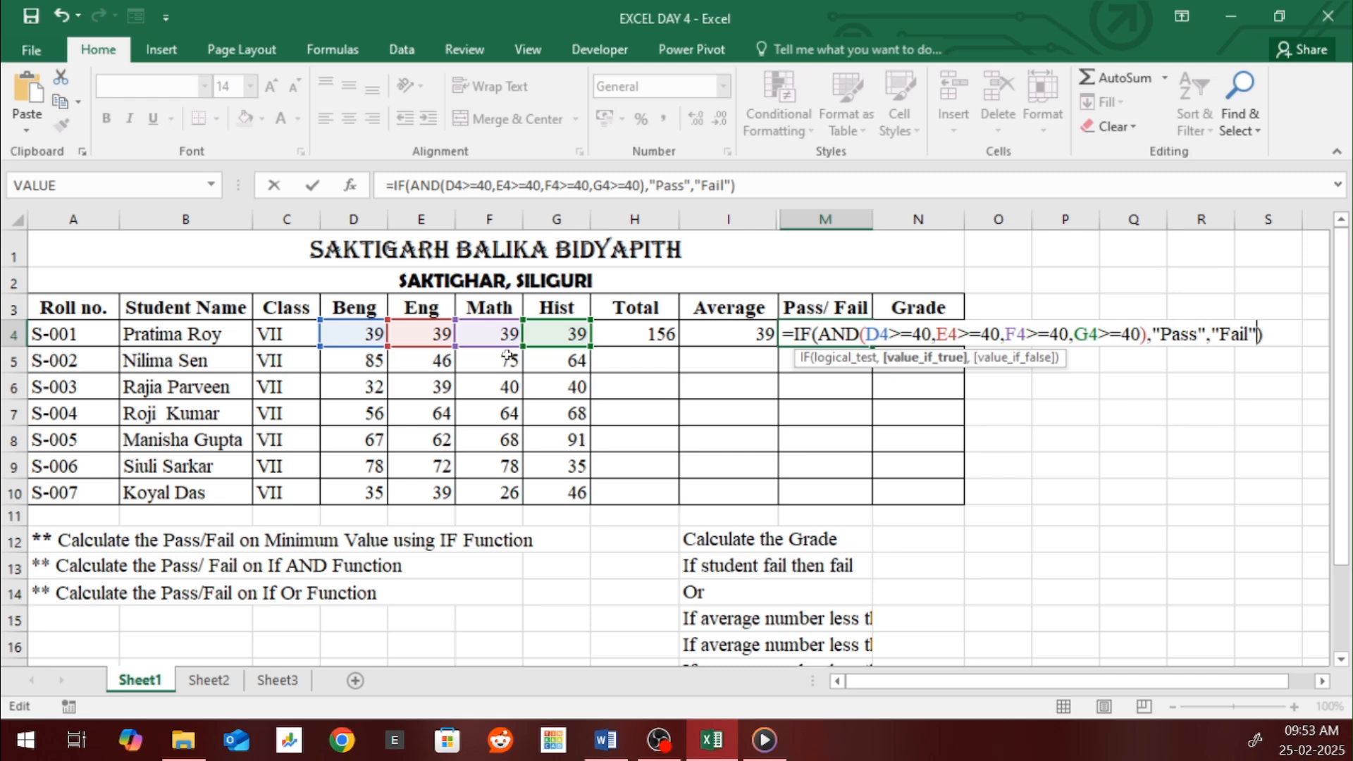
key(Return)
Set the first student's Beng mark in D4 to 46 and Eng mark in E4 to 58
key(Up)
key(Left)
key(Left)
key(Left)
key(Left)
key(Left)
key(Left)
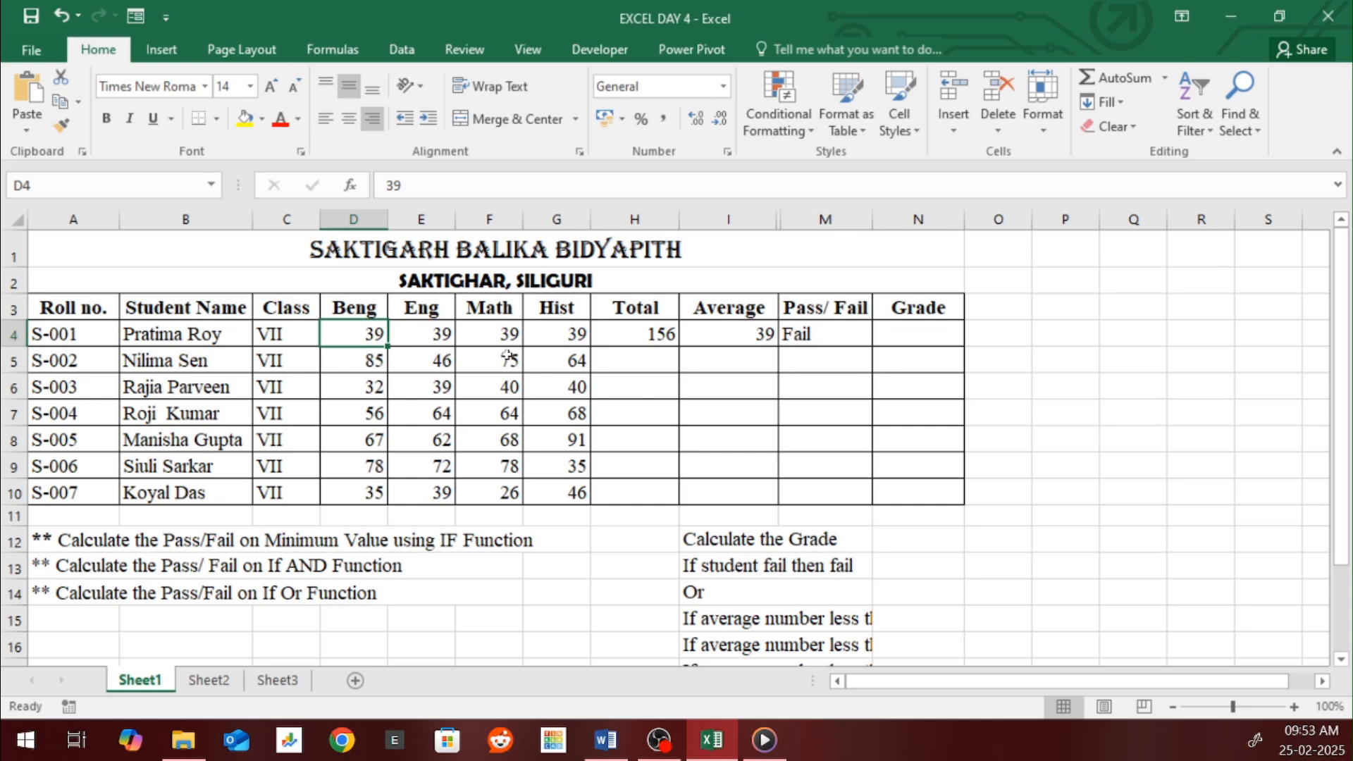
text(46)
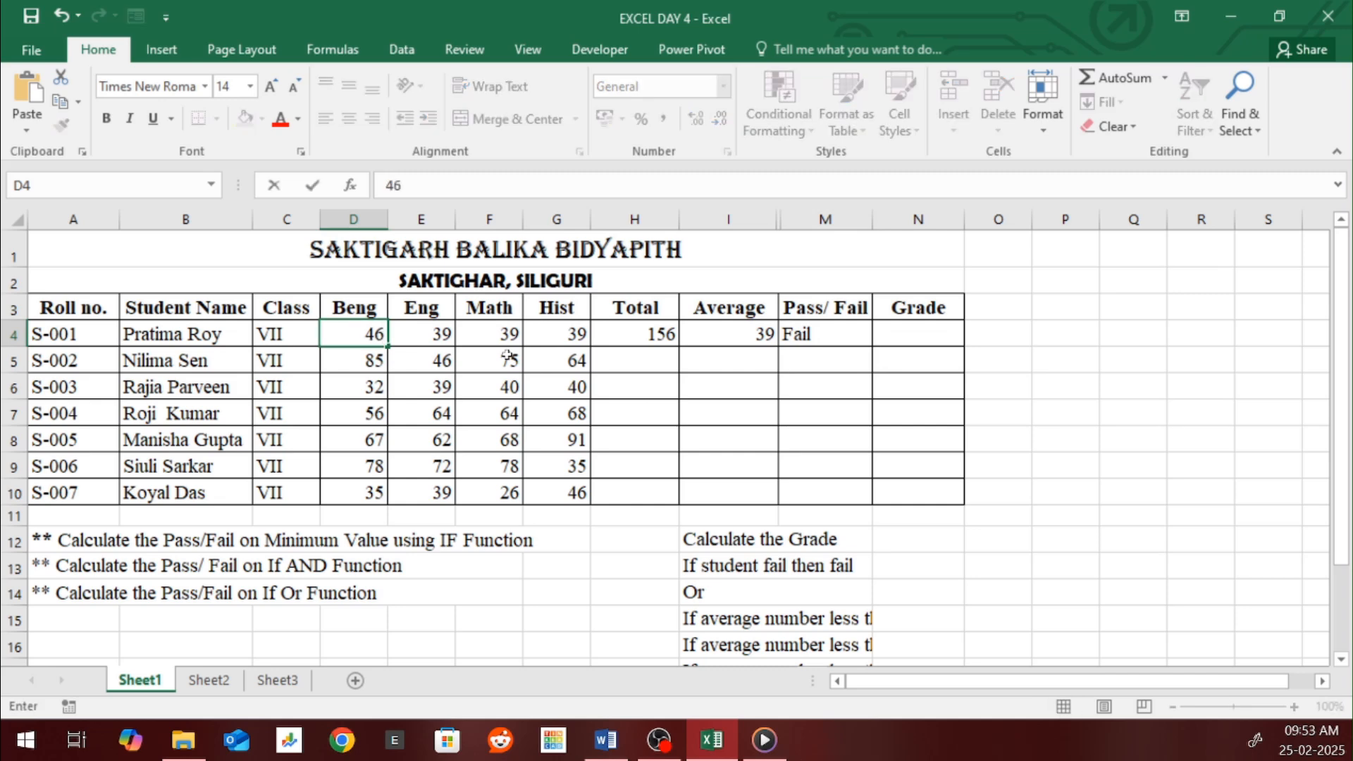
key(Tab)
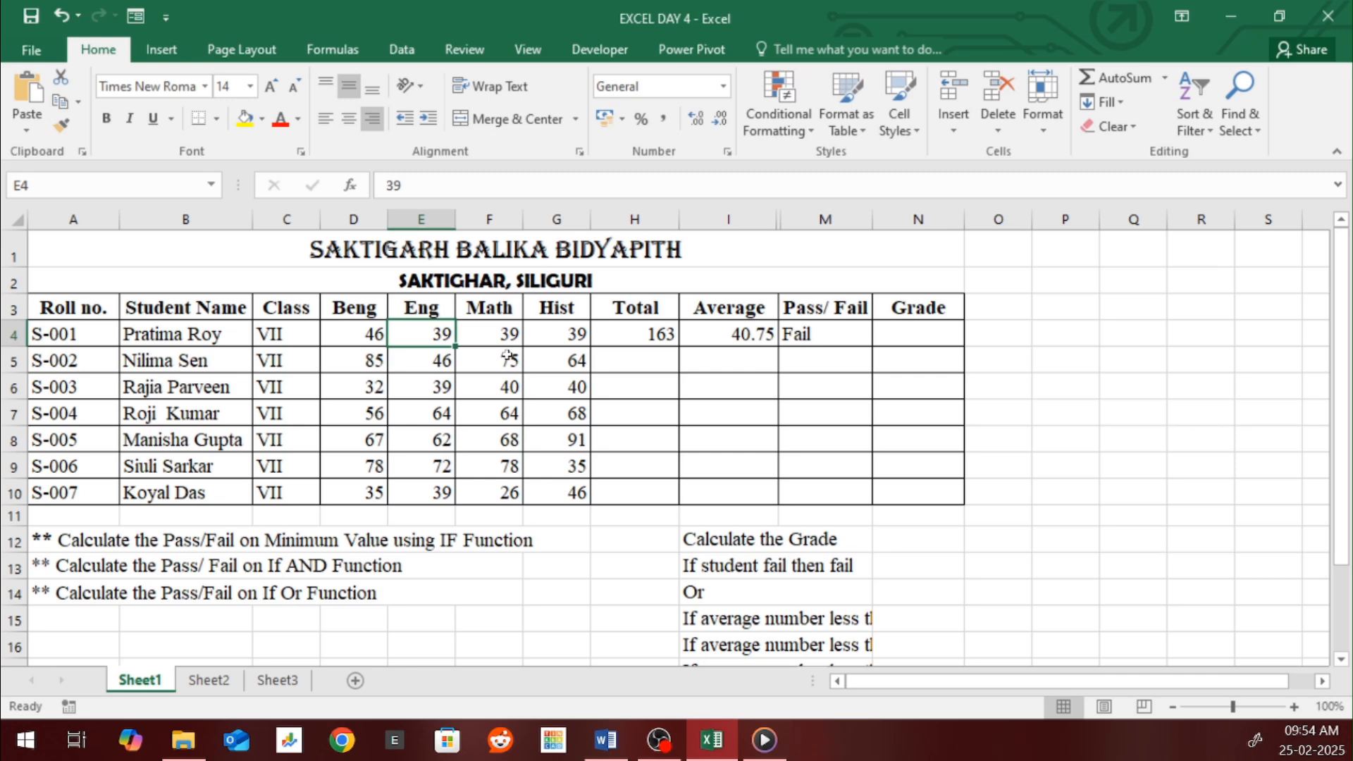
text(58)
key(Tab)
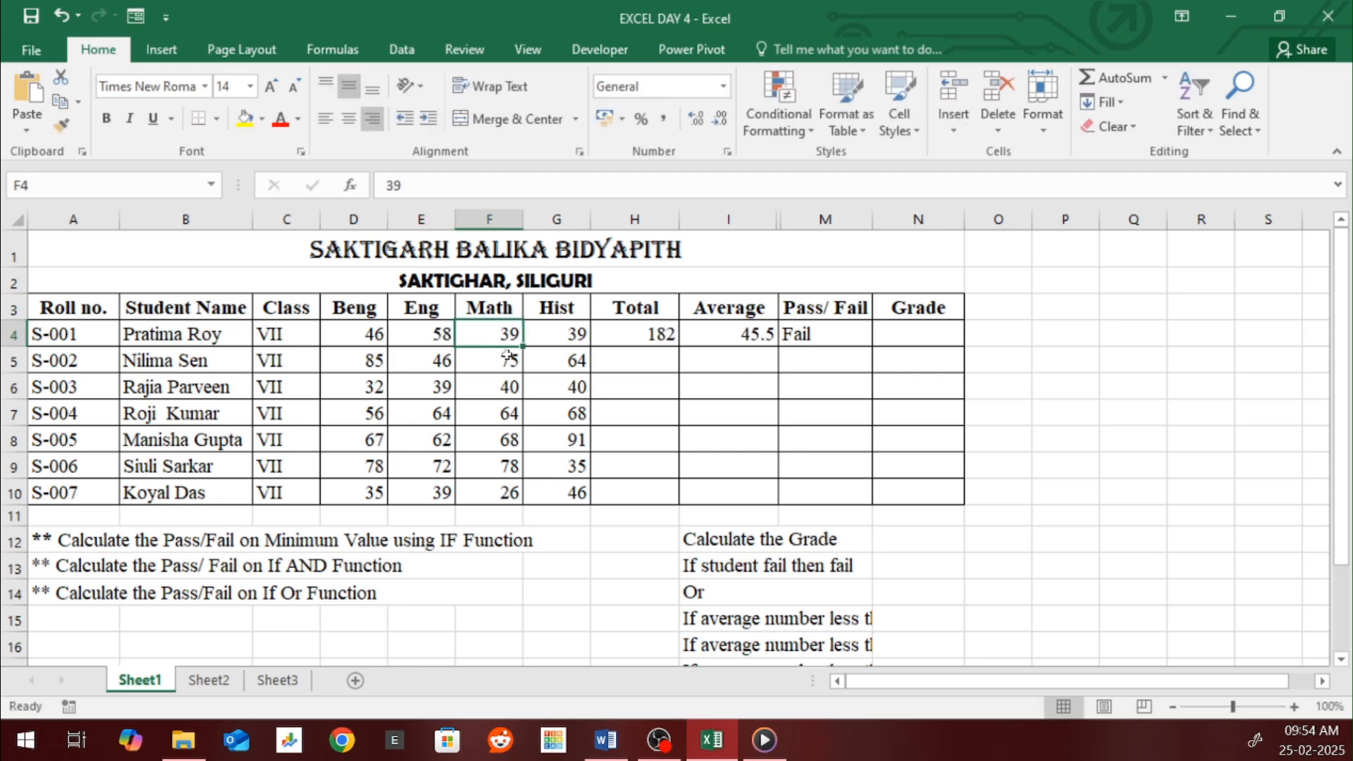
Set the first student's Math mark in F4 to 59 and Hist mark in G4 to 61
key(Right)
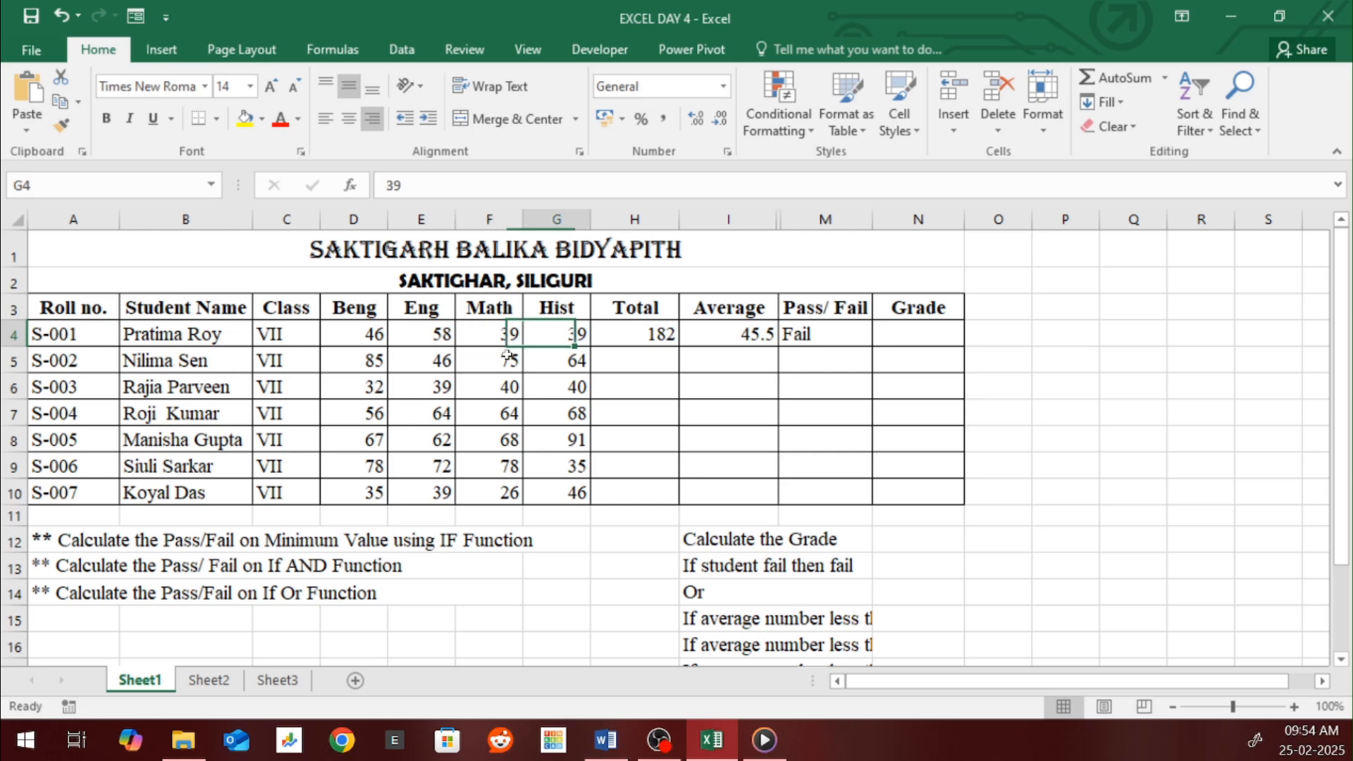
key(Left)
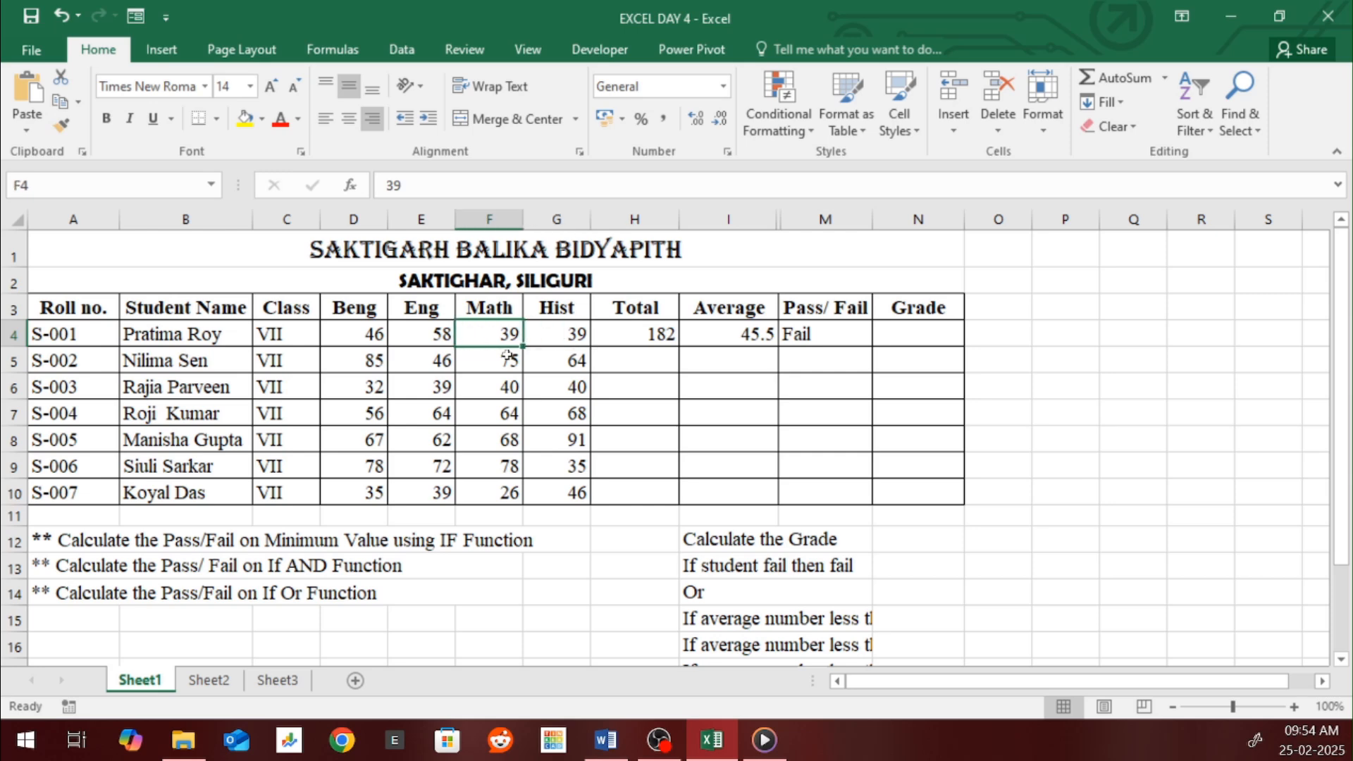
key(F2)
key(BackSpace)
key(BackSpace)
text(59)
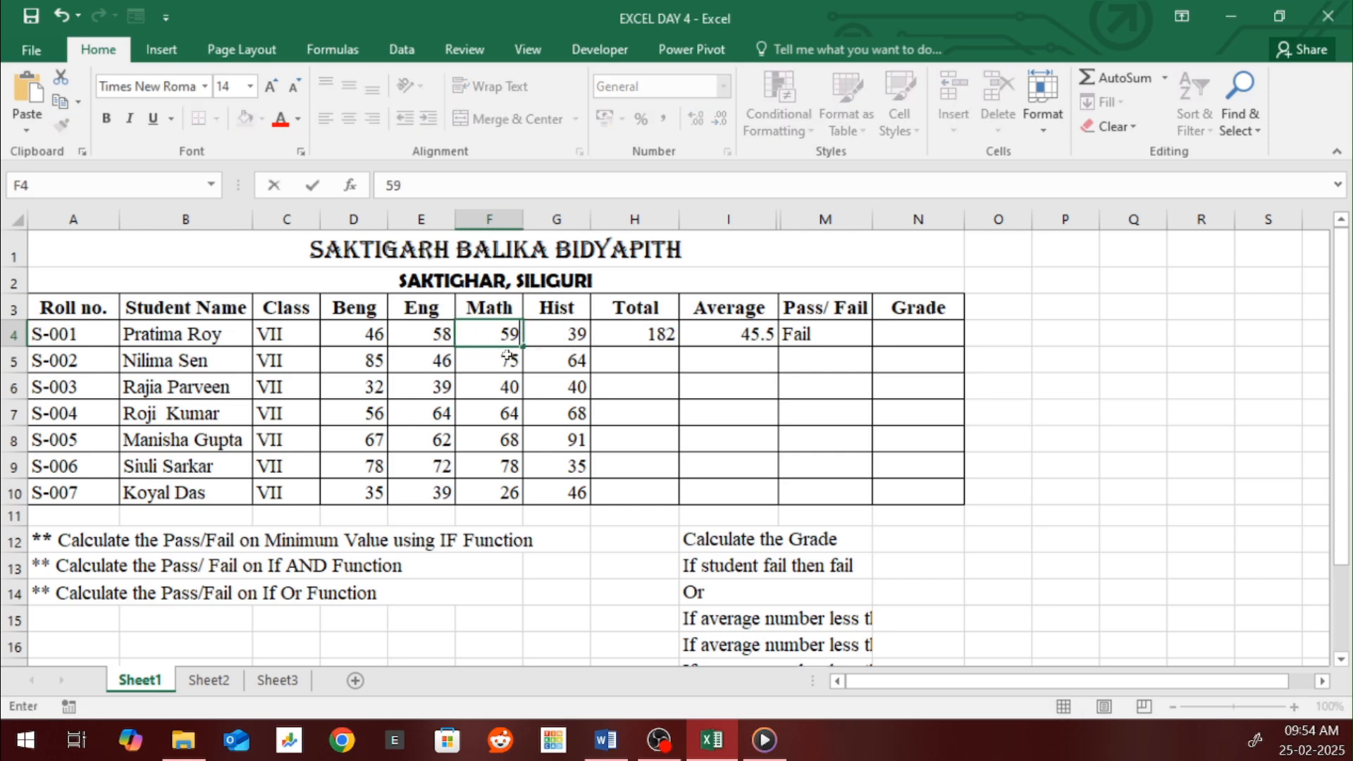
key(Tab)
text(61)
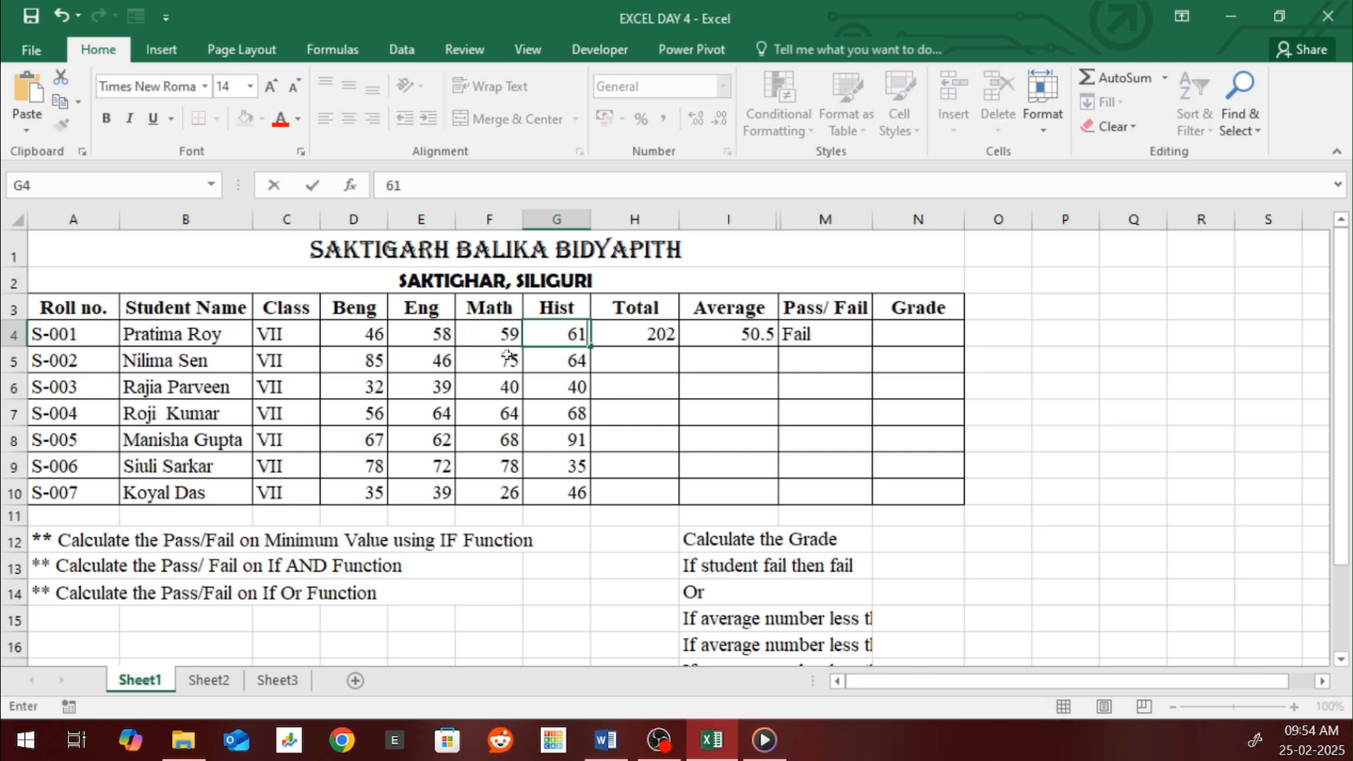
key(Tab)
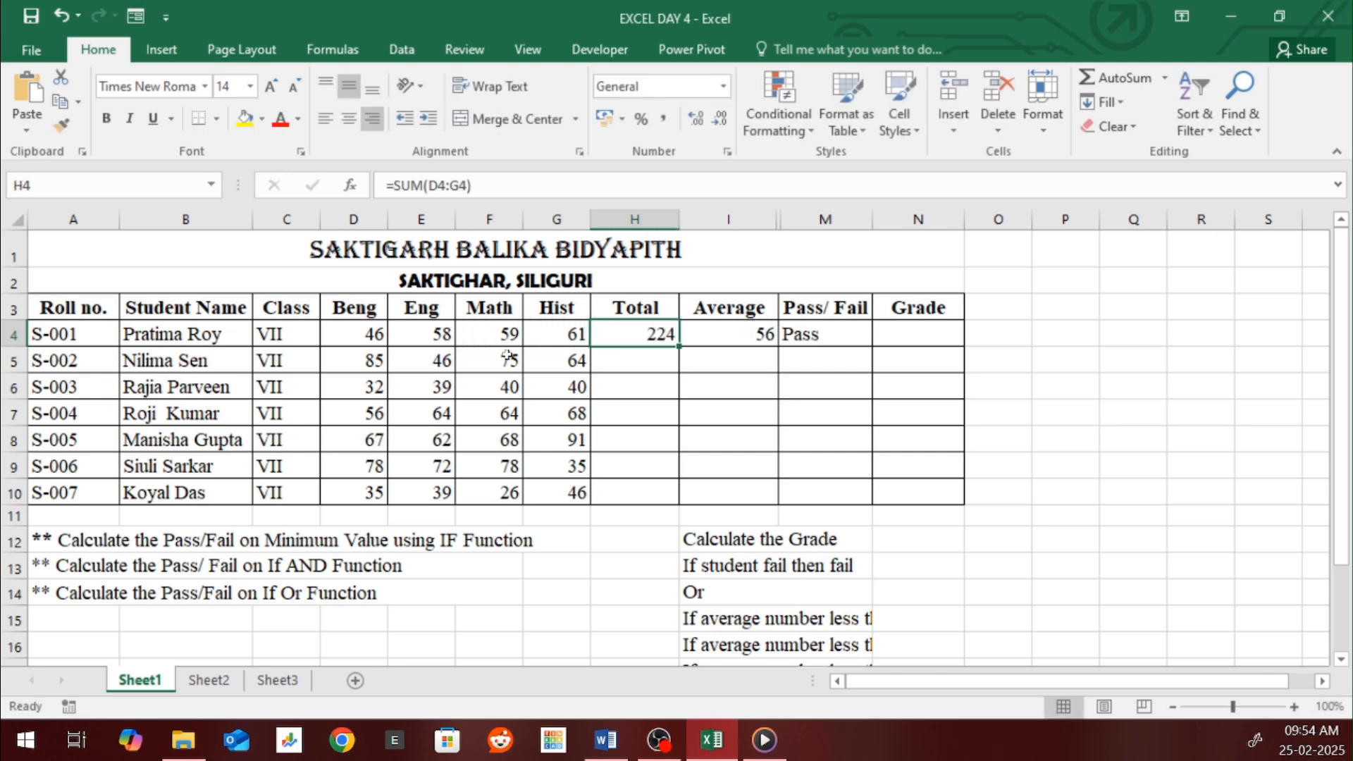
Review the AND conditions and the true and false results of the Pass/Fail formula in M4, leaving it unedited
click(784, 337)
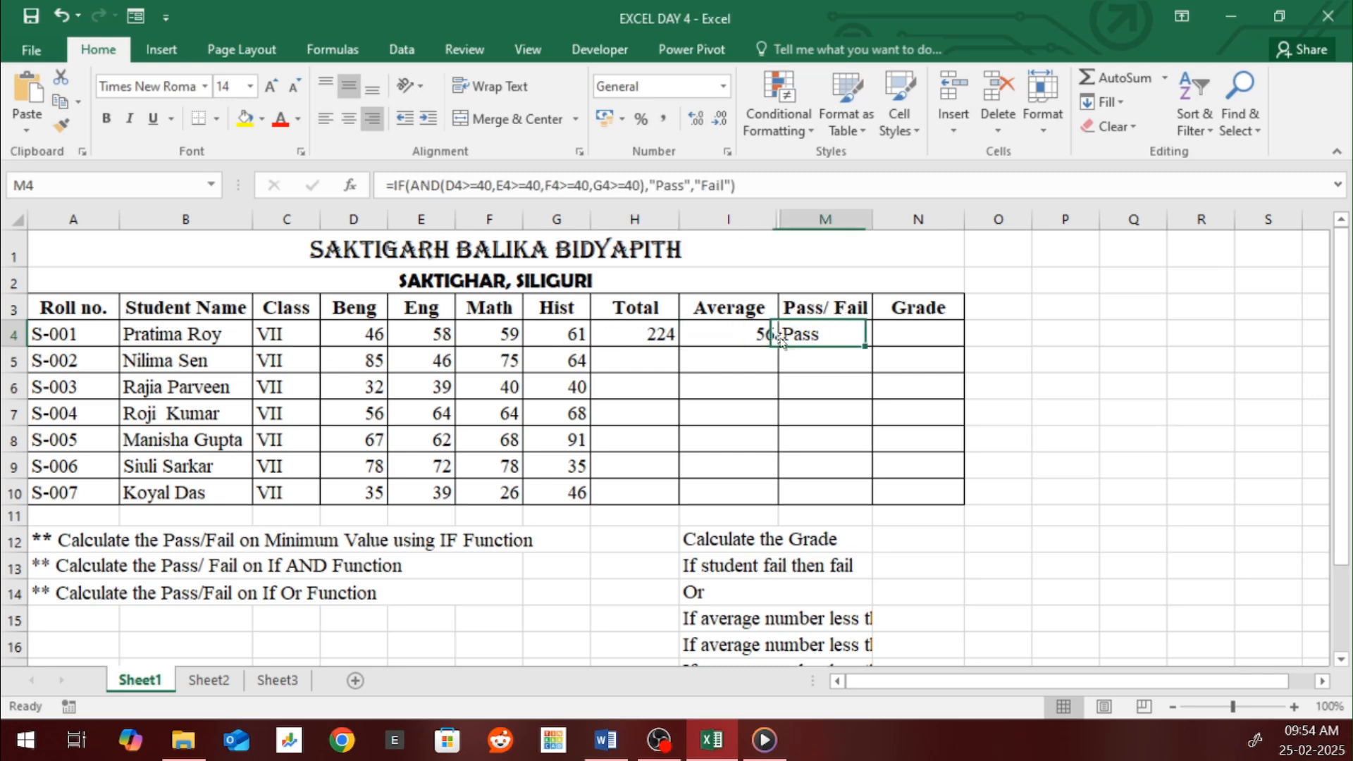
double_click(815, 337)
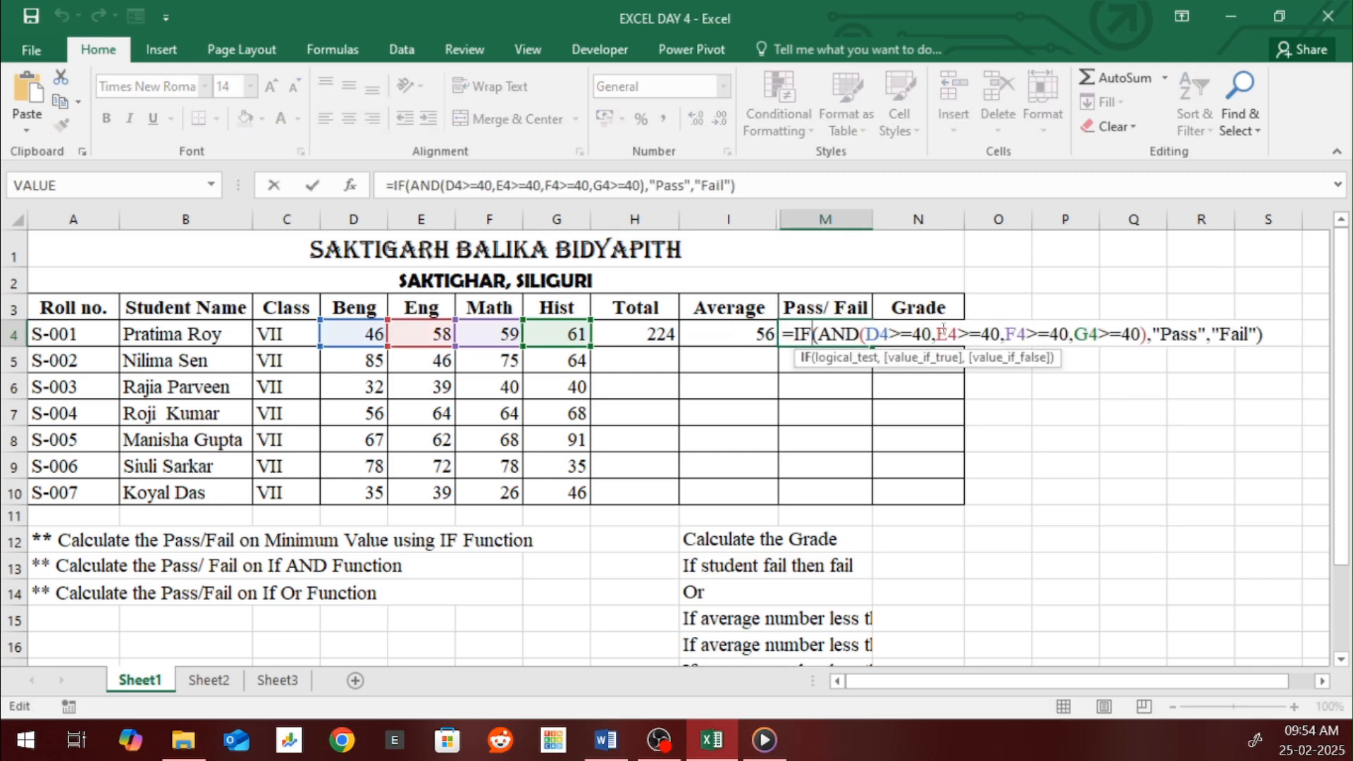
click(1111, 334)
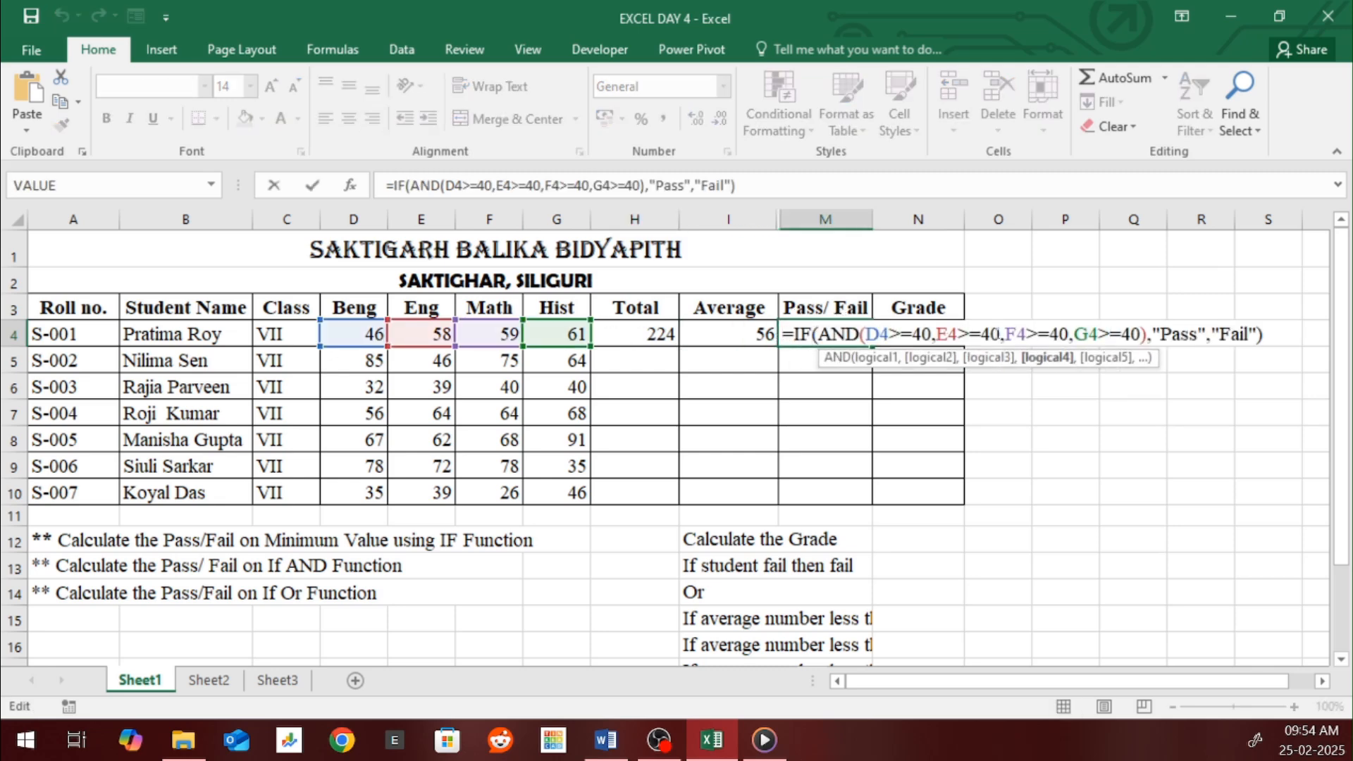
click(1180, 334)
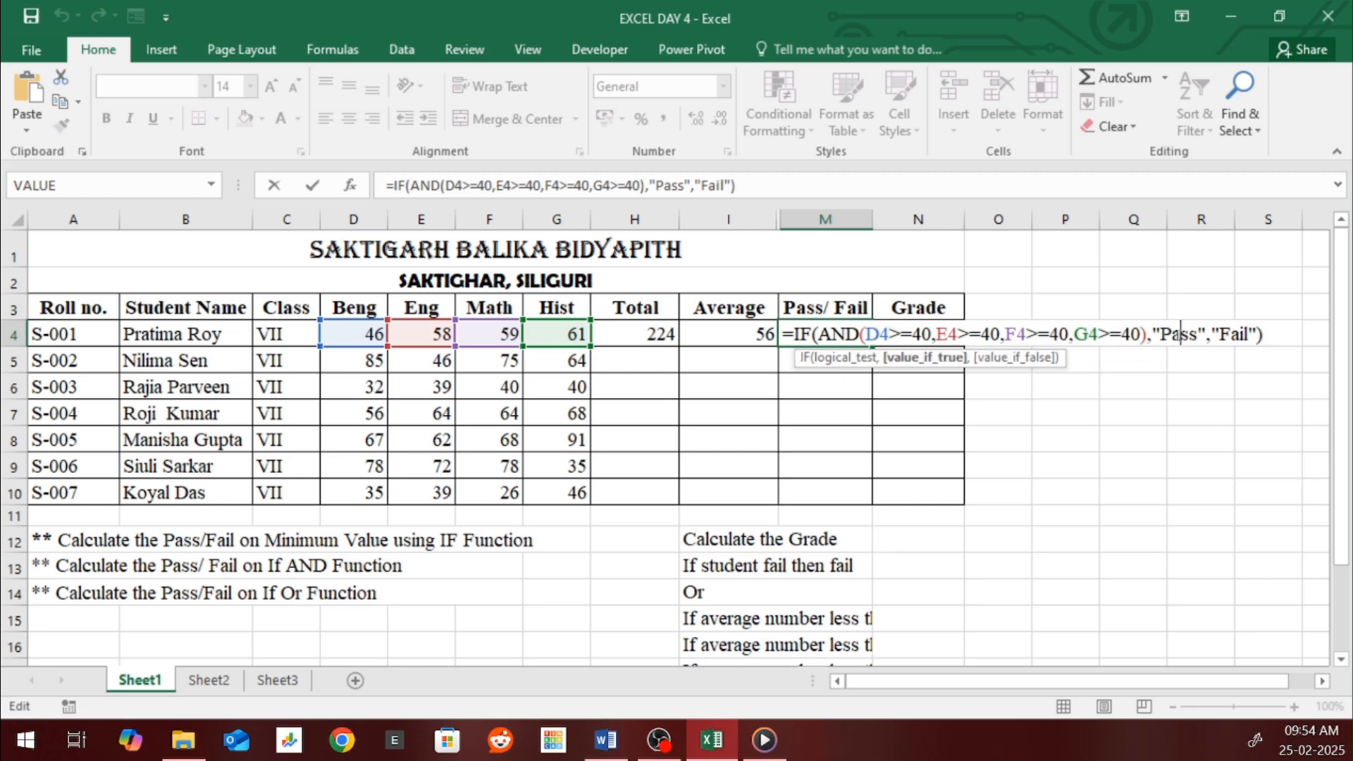
click(1222, 334)
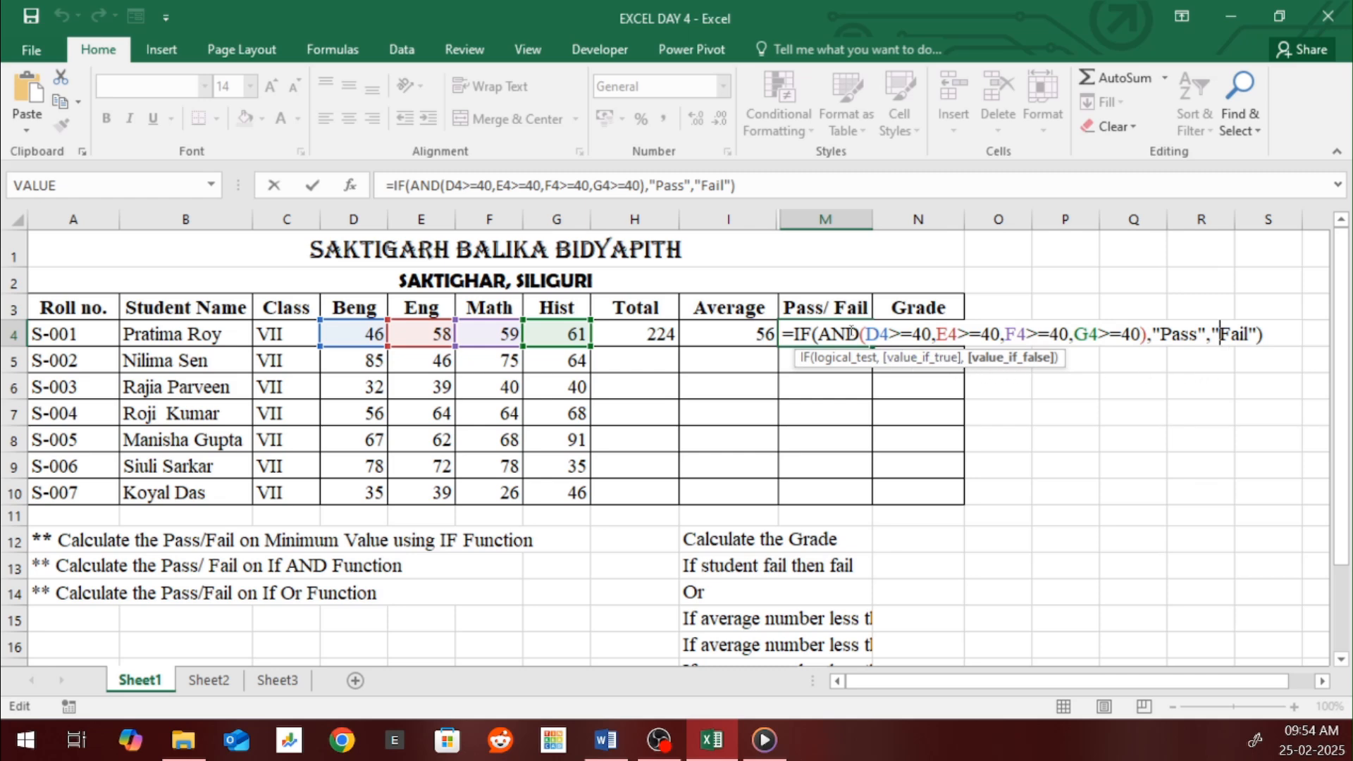
click(879, 334)
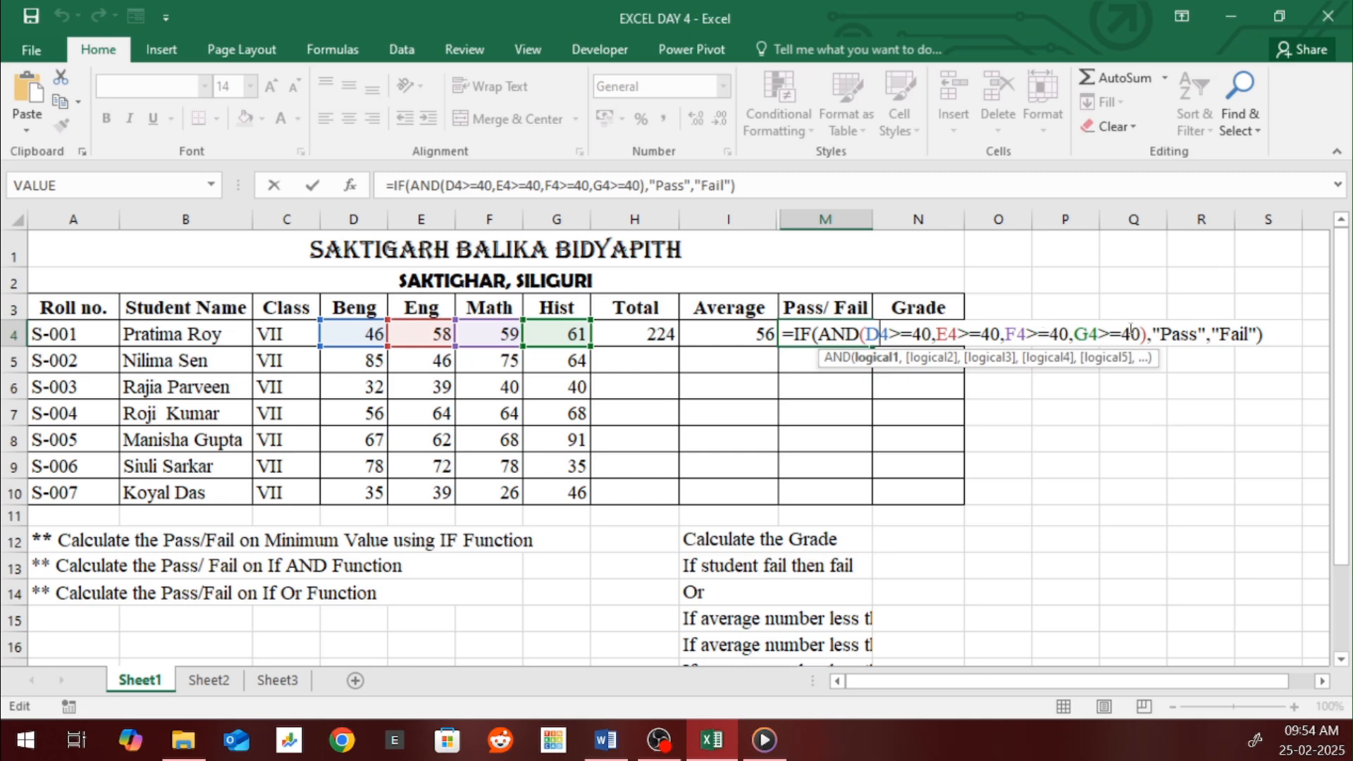
click(1172, 335)
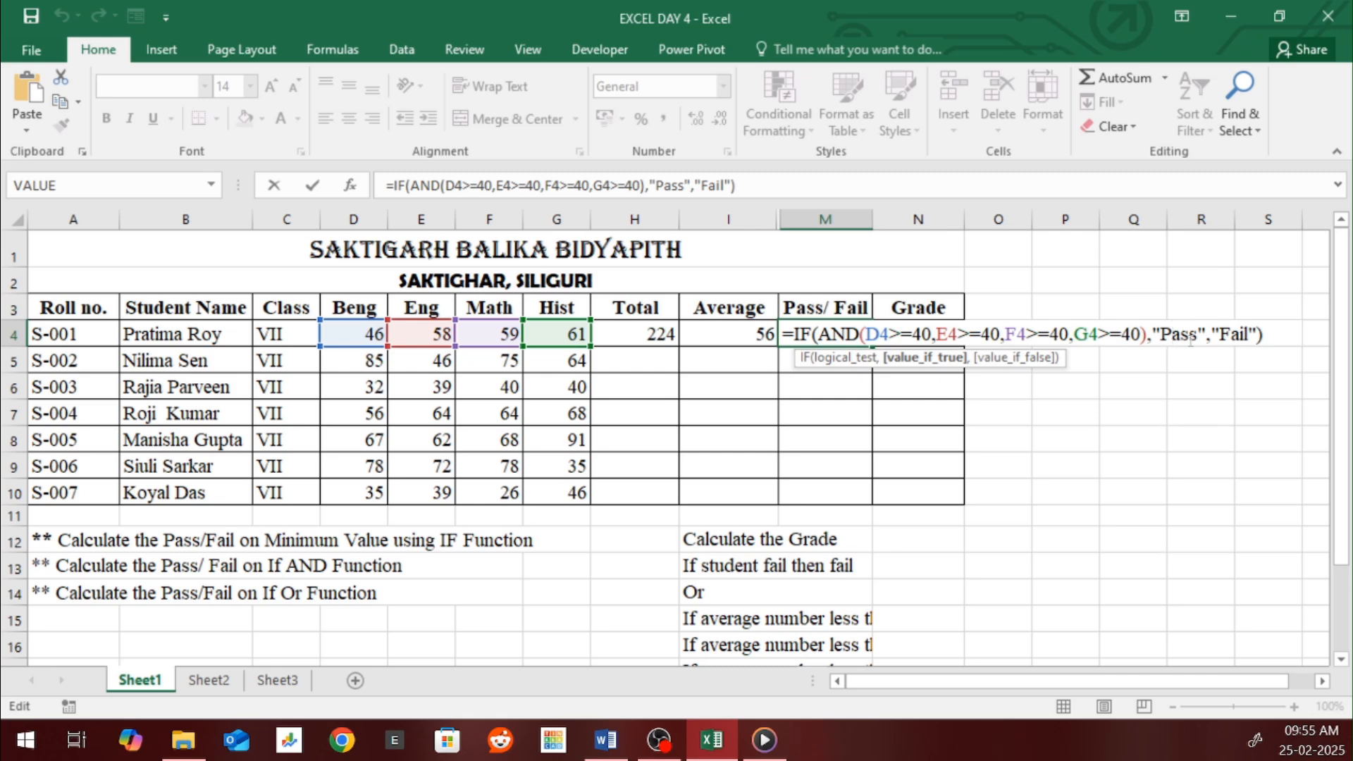
key(Return)
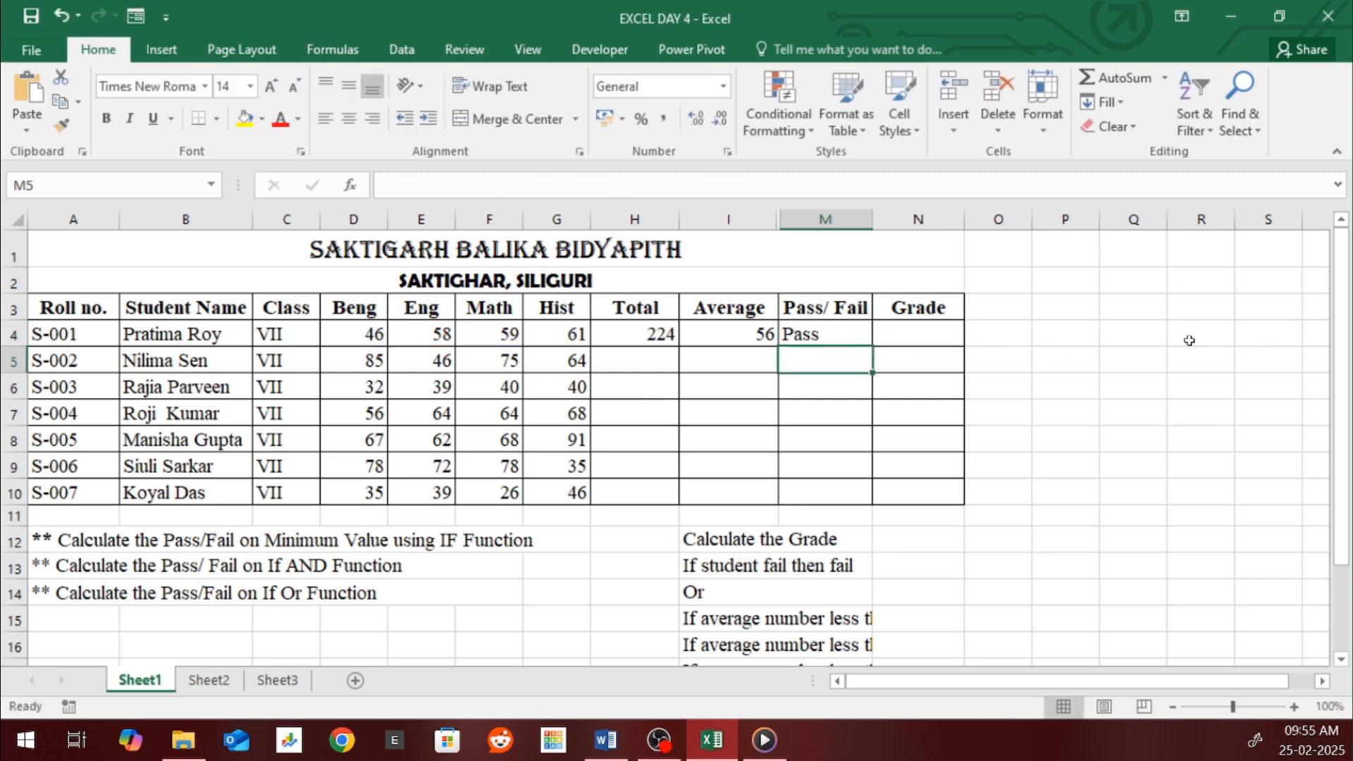
Unhide the columns between Average and Pass/Fail
drag(799, 219, 768, 220)
right_click(807, 222)
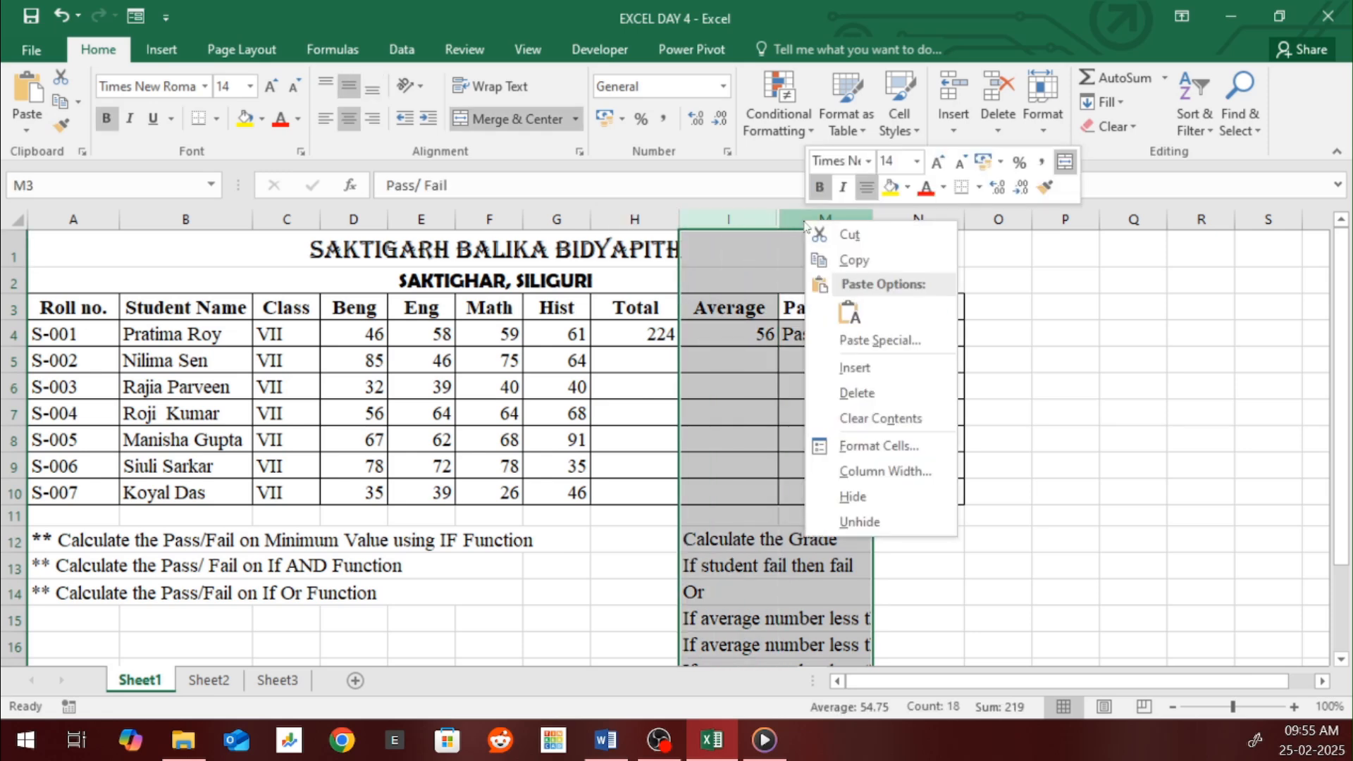
click(874, 522)
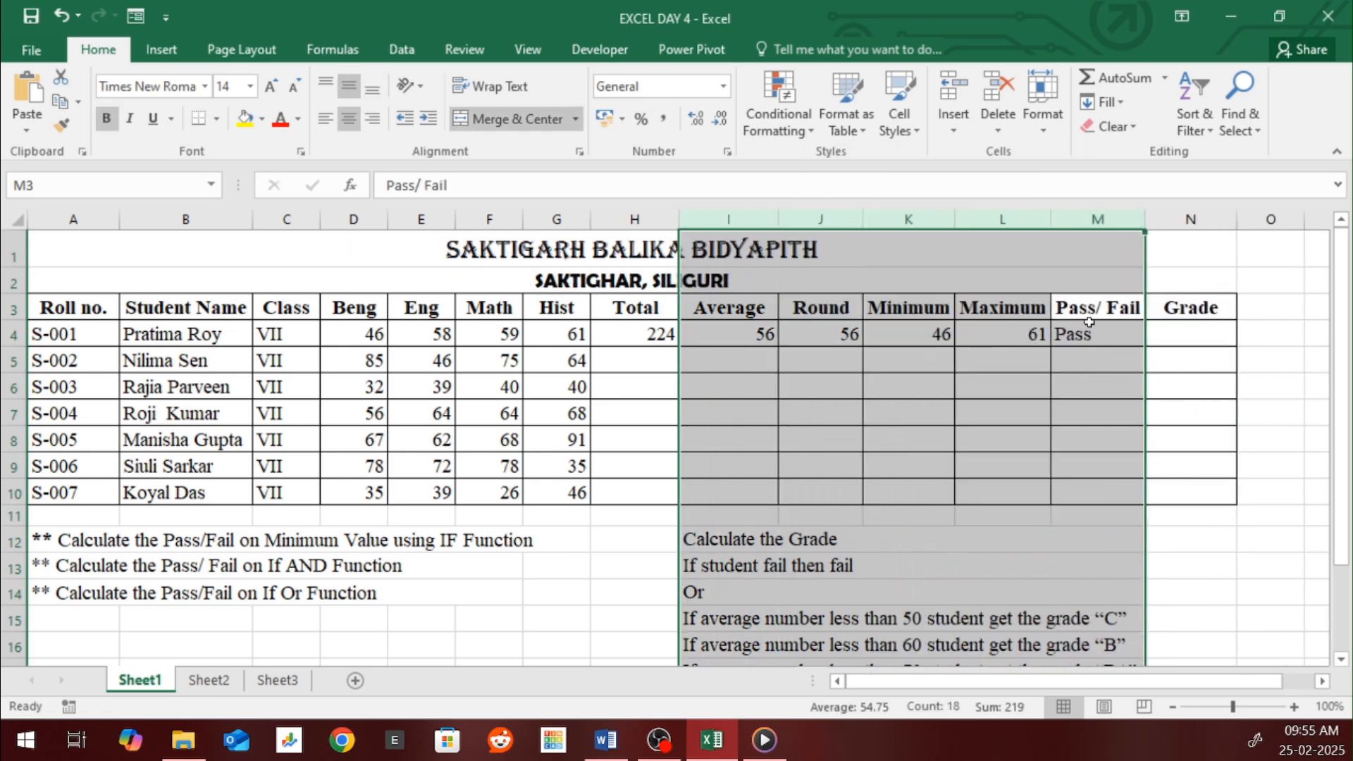
click(1112, 332)
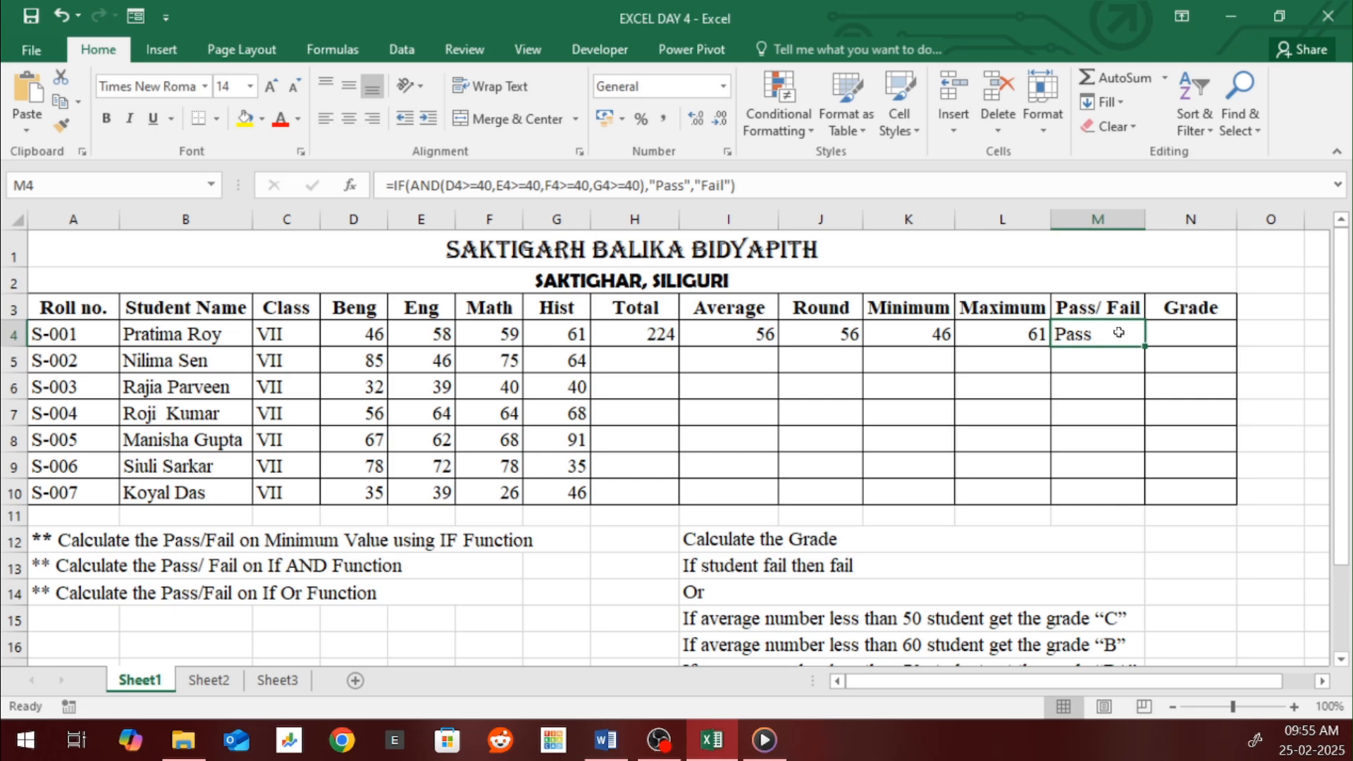
Start an IF formula in Grade cell N4 with the logical test M4="Fail"
click(1166, 339)
scroll(951, 481, down, 3)
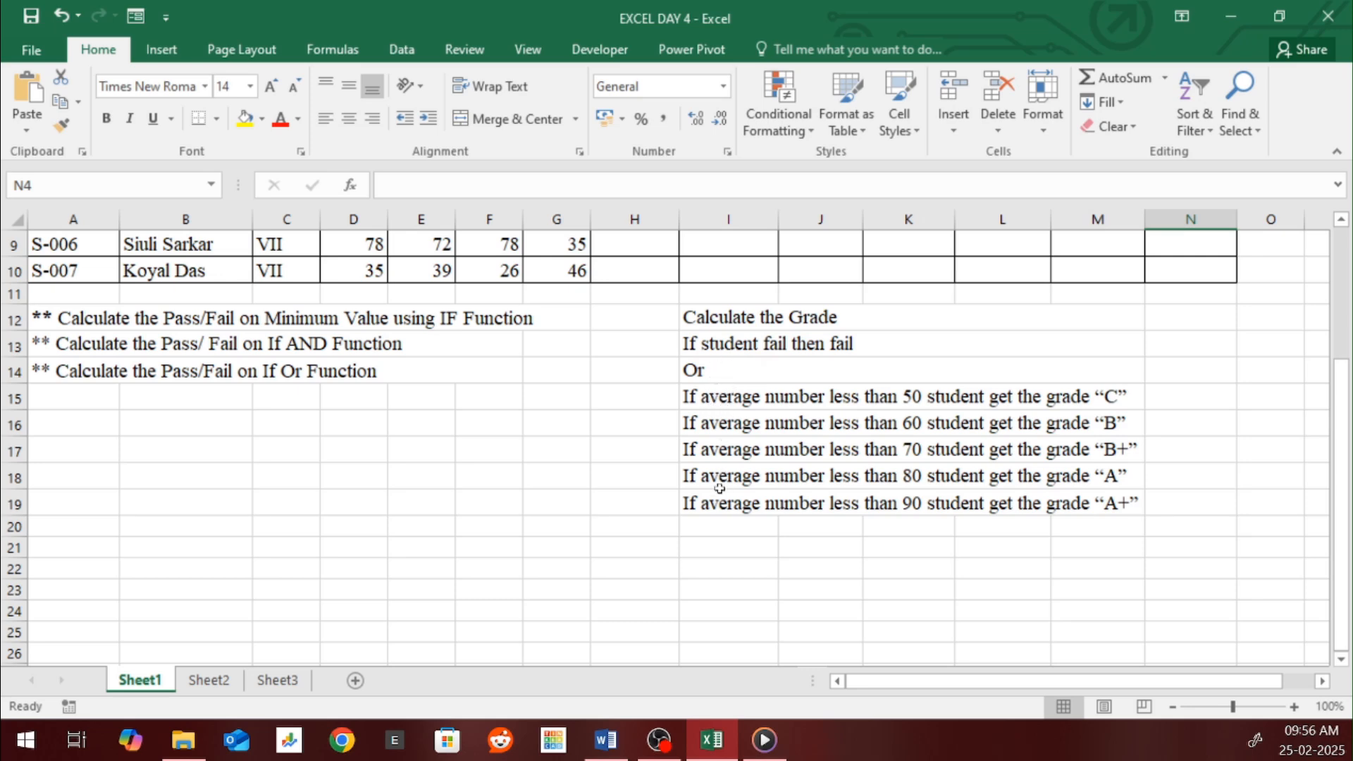
scroll(716, 491, up, 3)
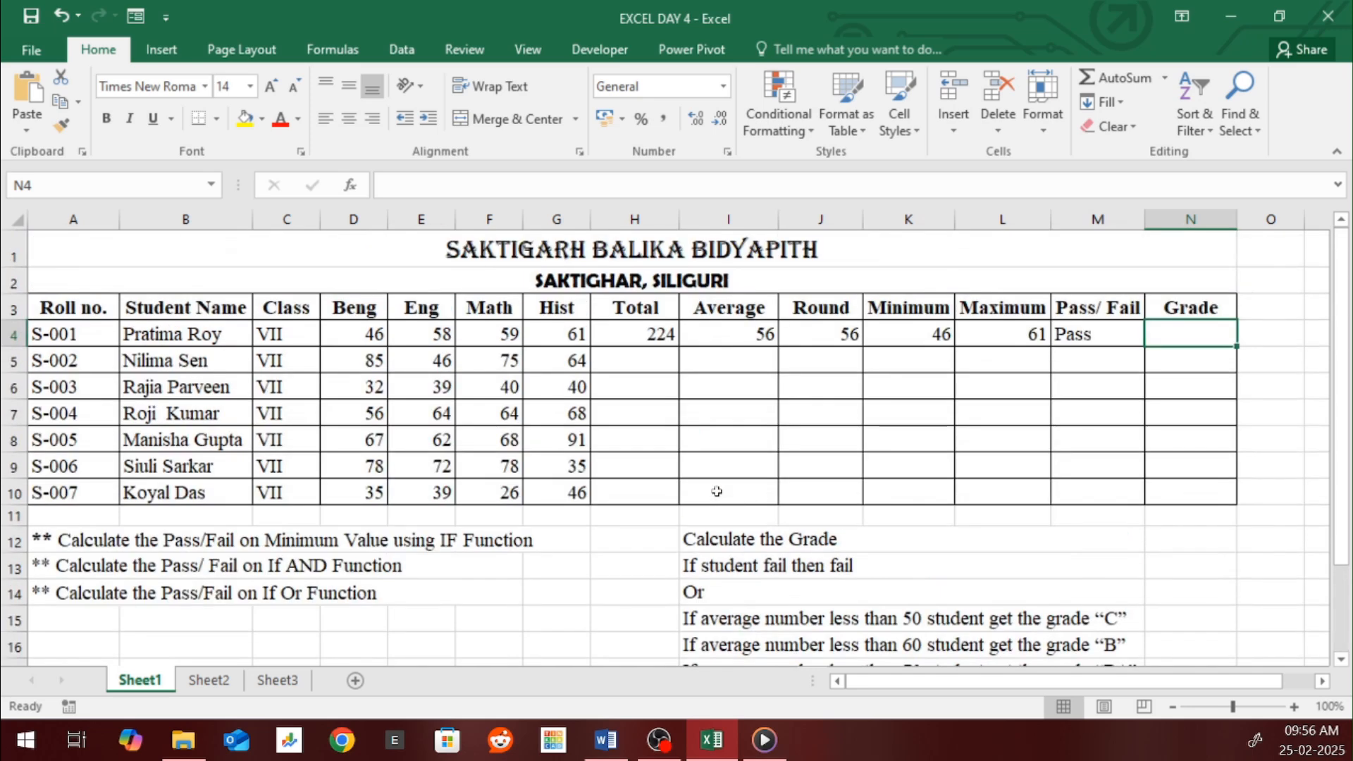
click(1322, 681)
click(1322, 681)
click(1322, 681)
click(1322, 681)
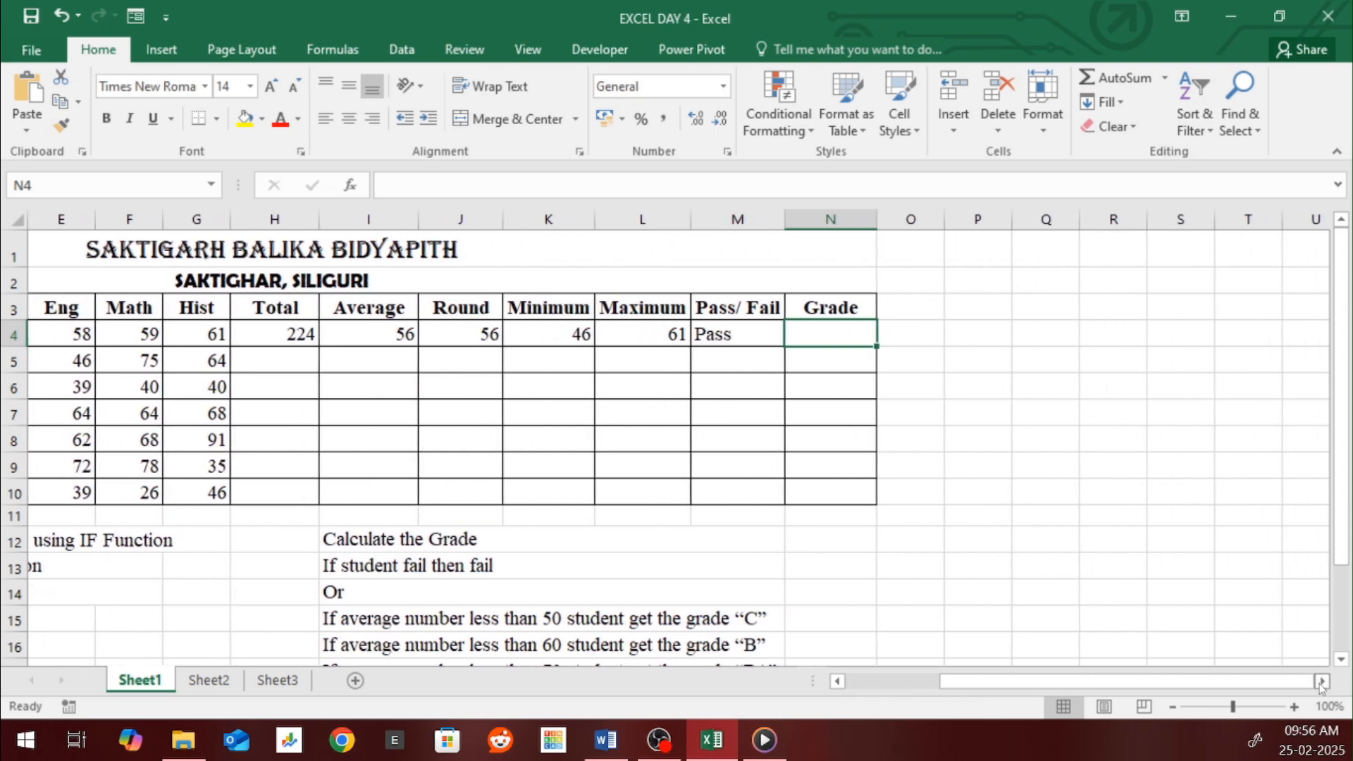
text(=IF()
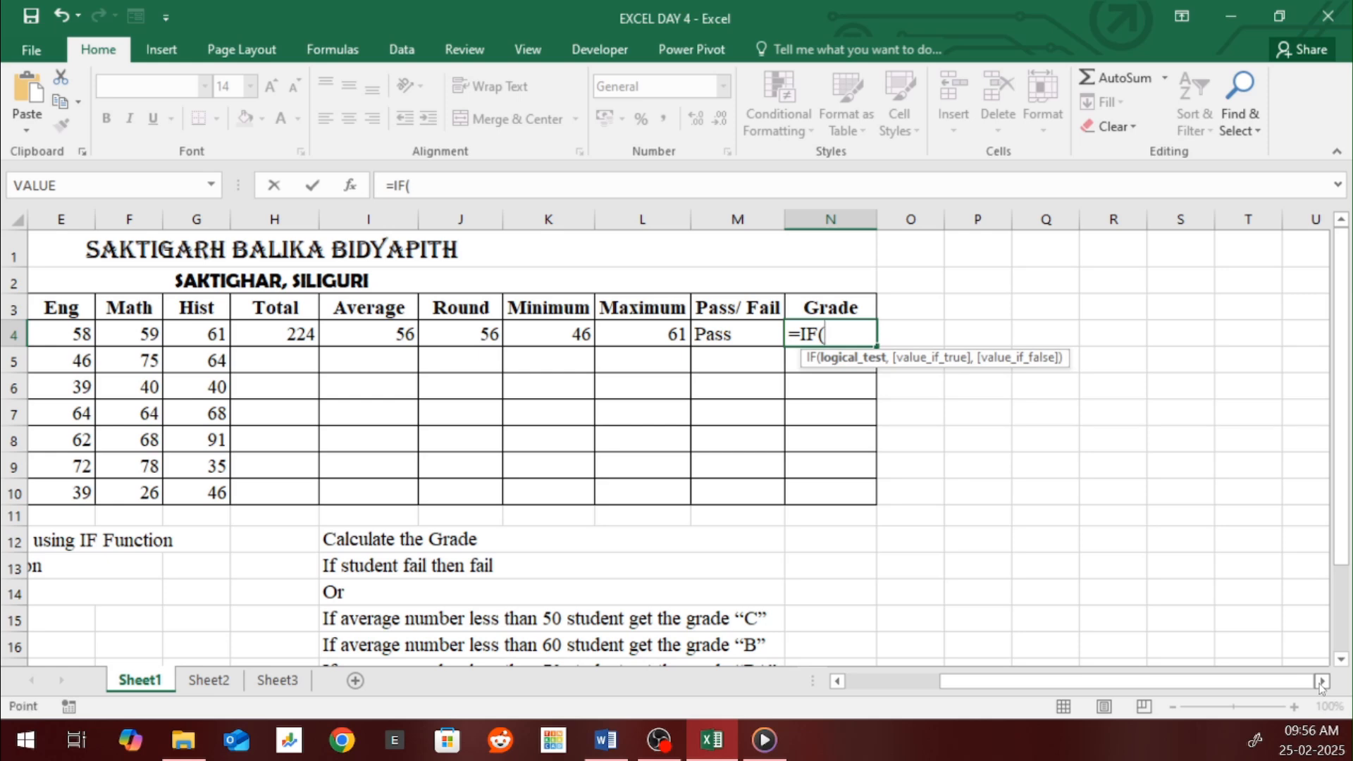
key(Left)
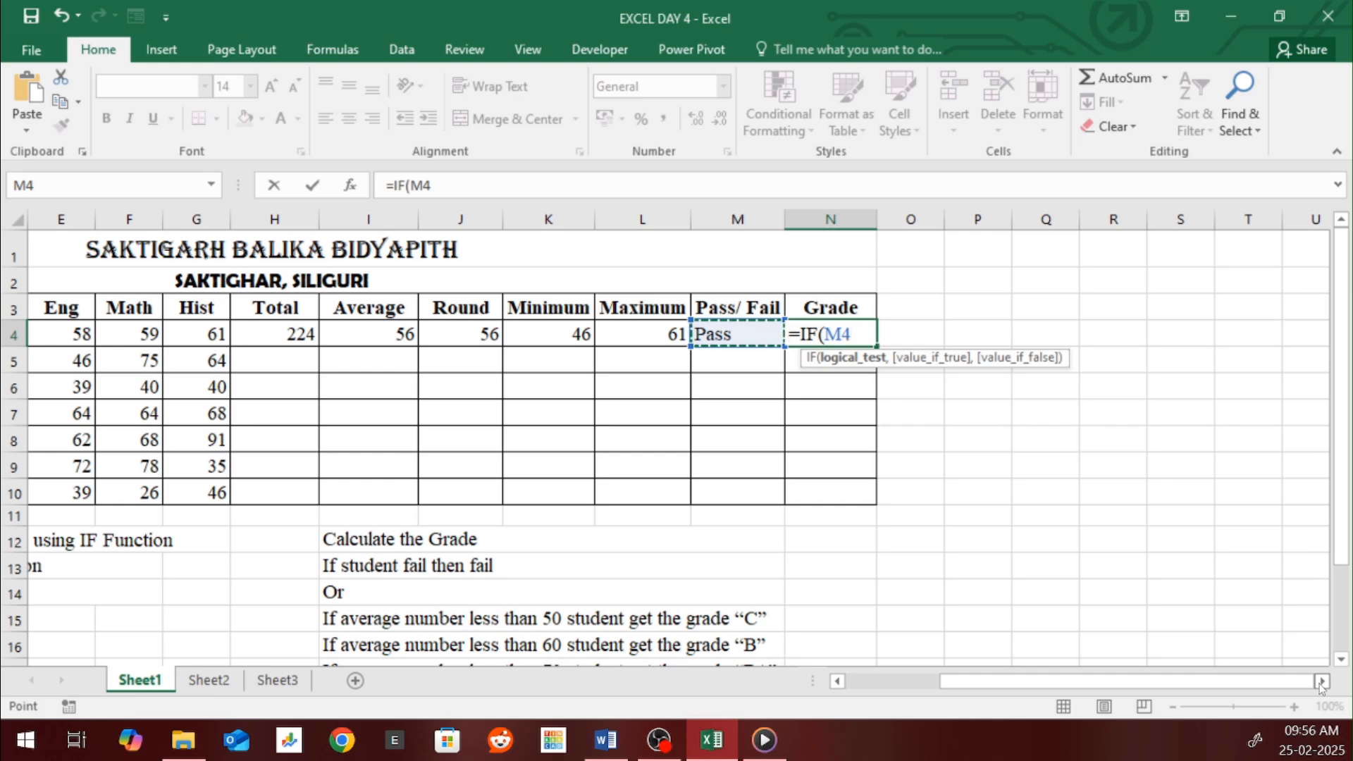
text(="f)
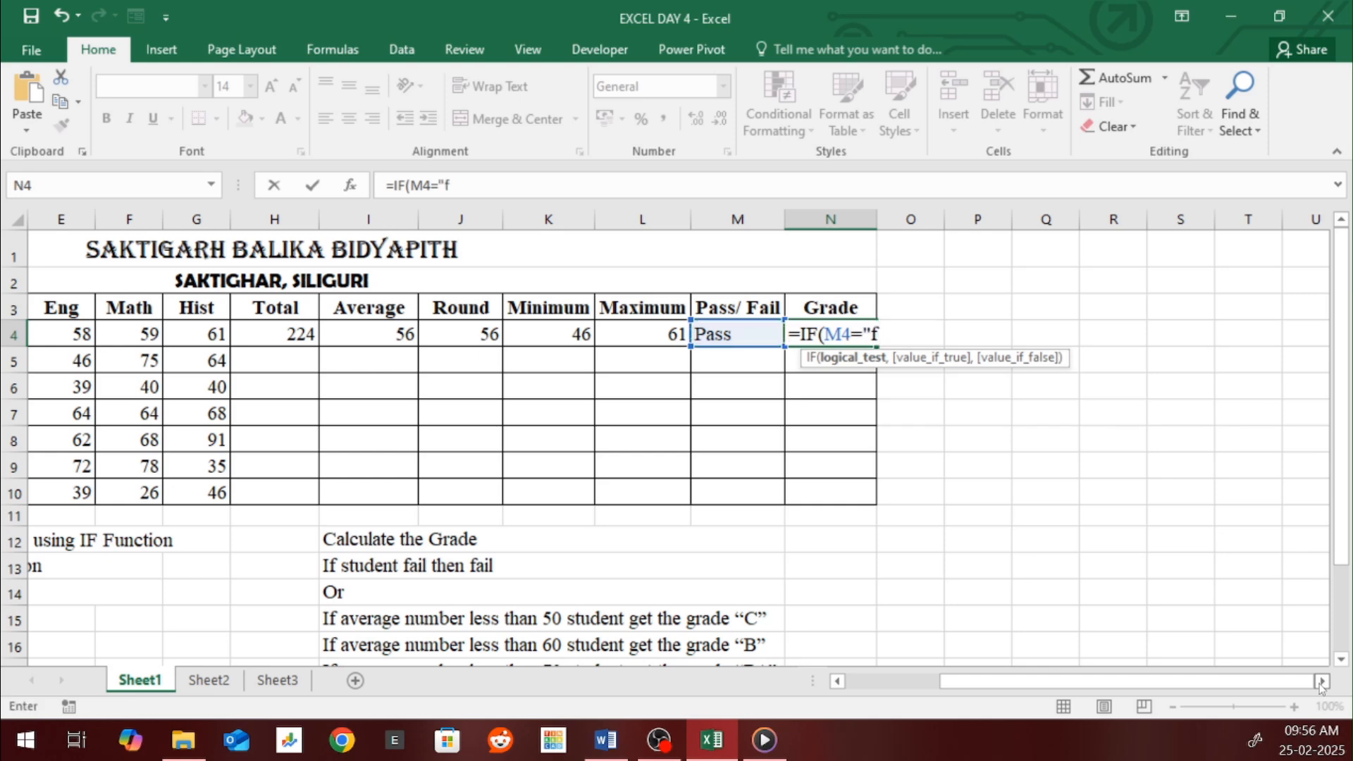
key(BackSpace)
text(Fail",")
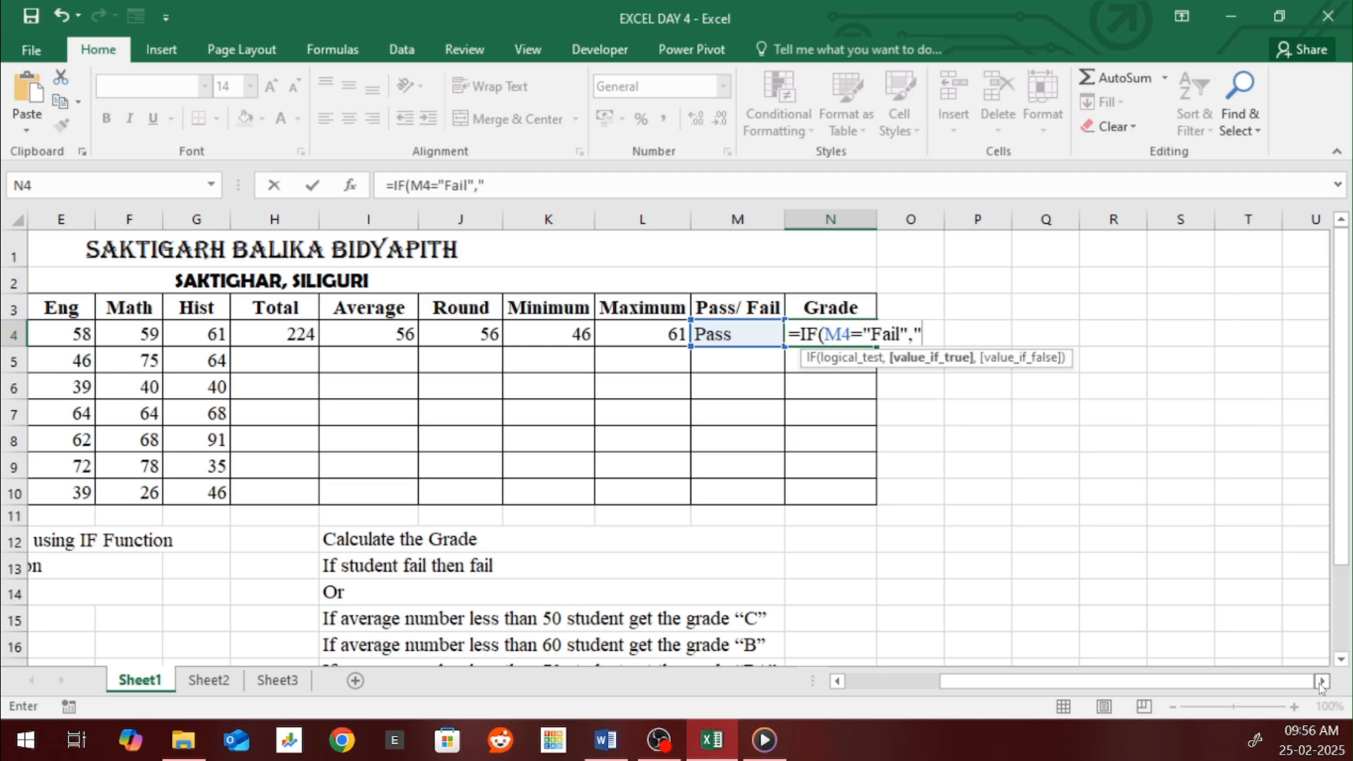
Give the N4 formula "Fail" as its true value and enter it as =IF(M4="Fail","Fail")
text(Fail")
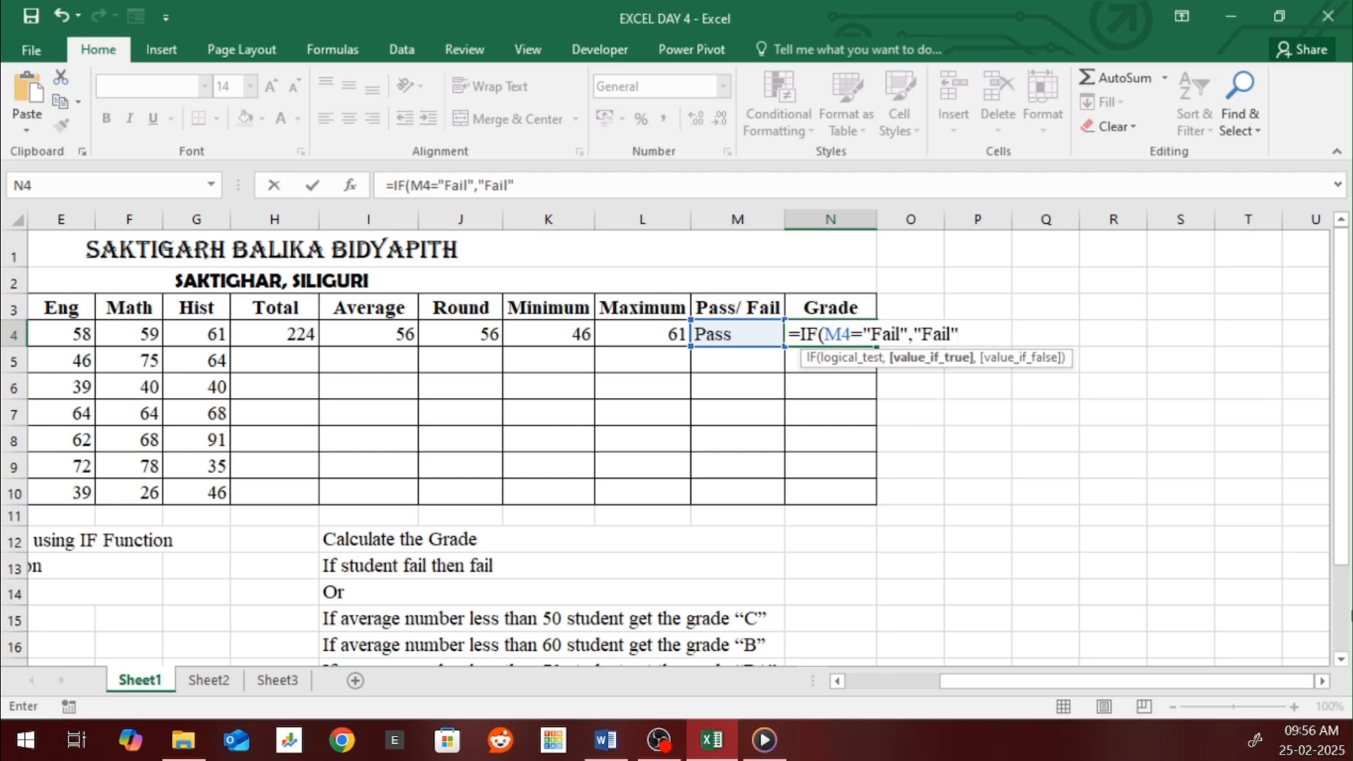
click(846, 331)
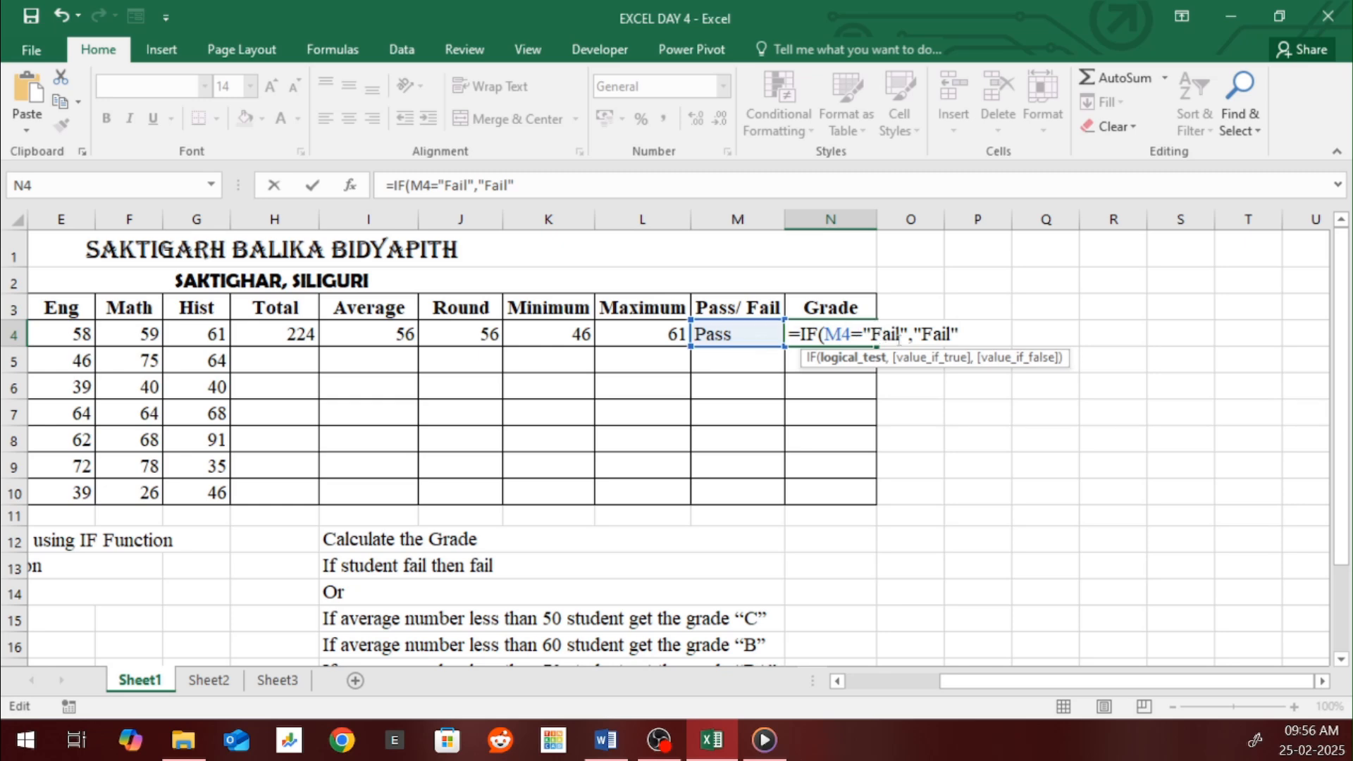
click(965, 335)
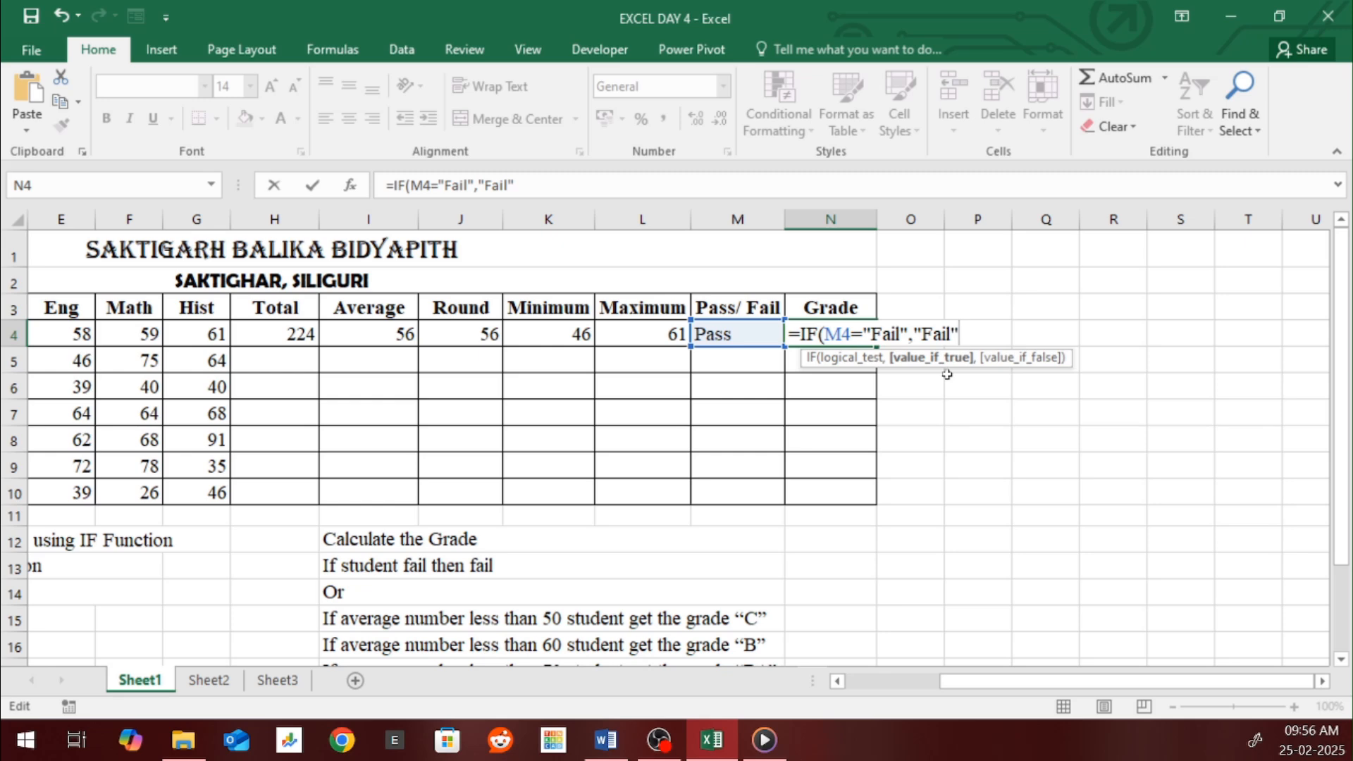
text())
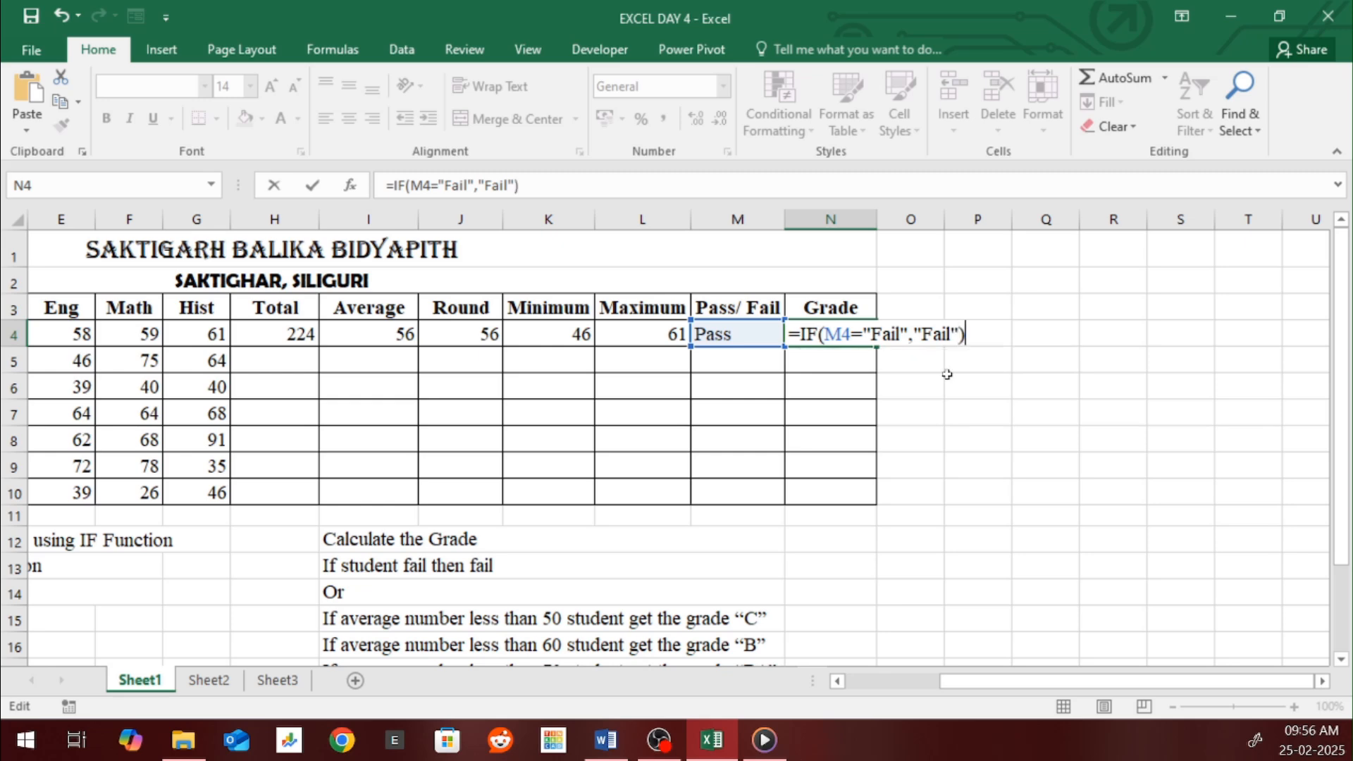
key(Return)
Review the logical test and true value of the Grade formula in N4
click(861, 333)
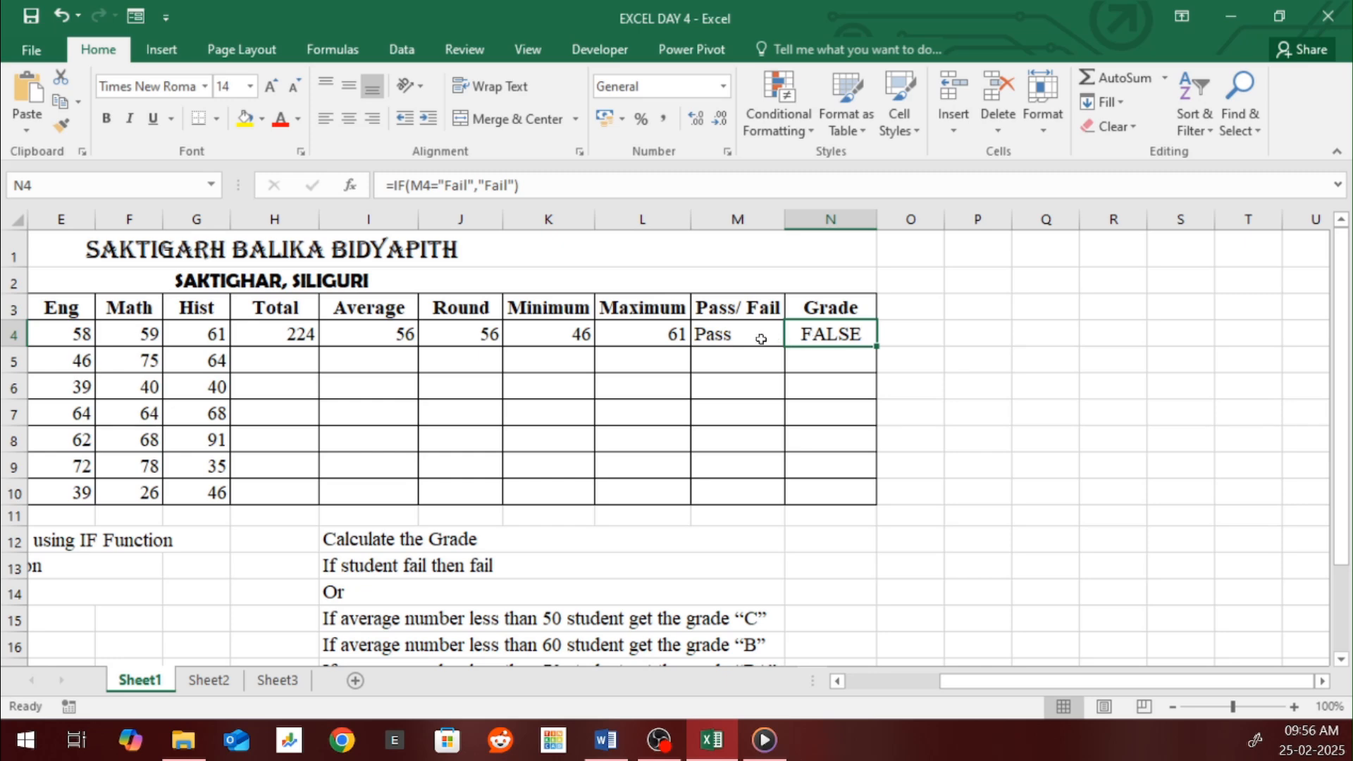
double_click(856, 334)
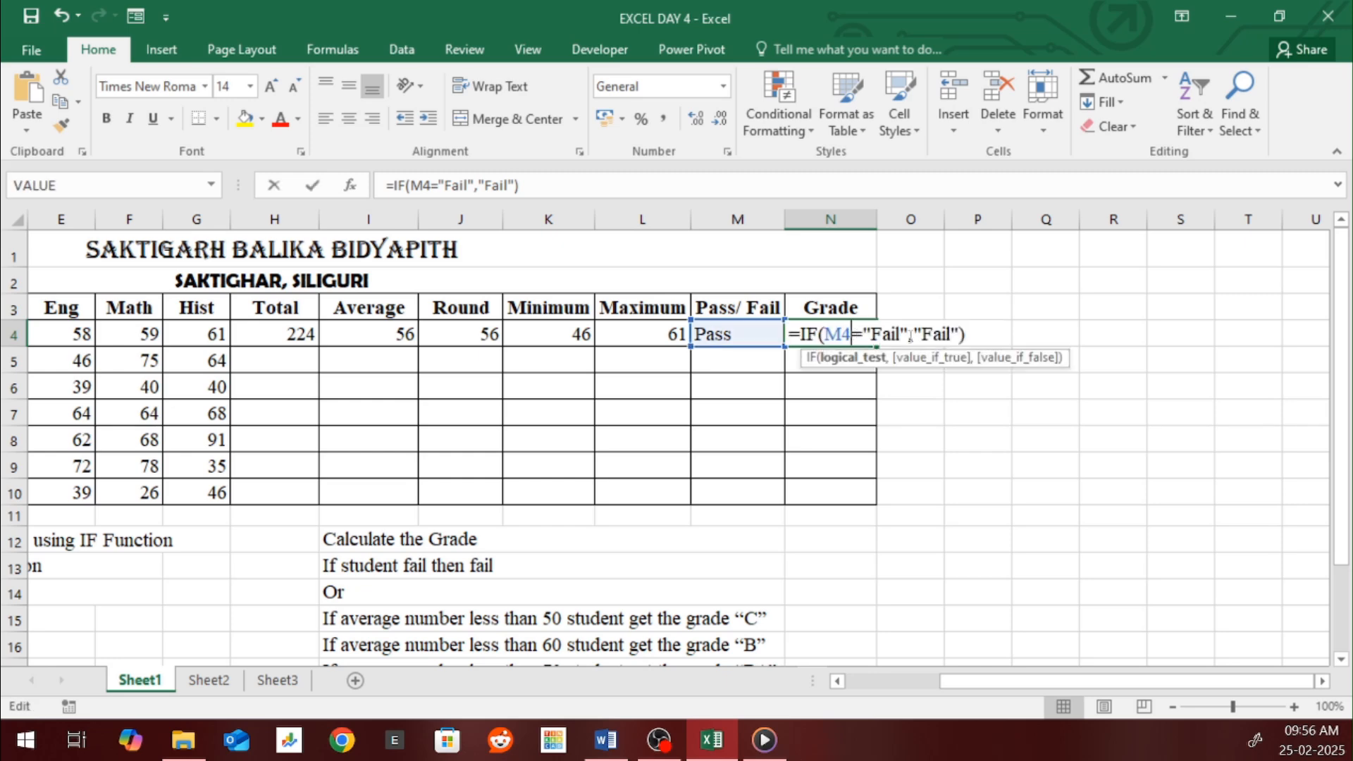
click(945, 336)
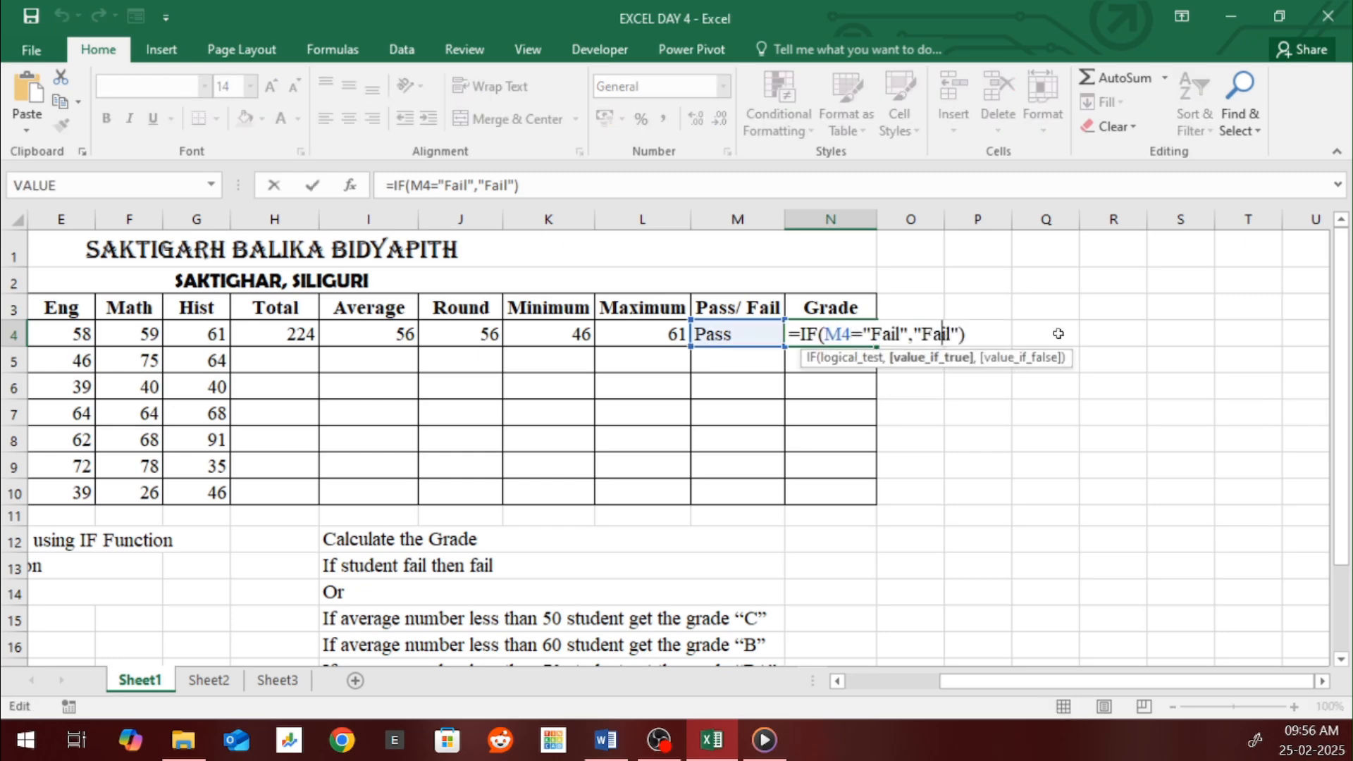
key(Return)
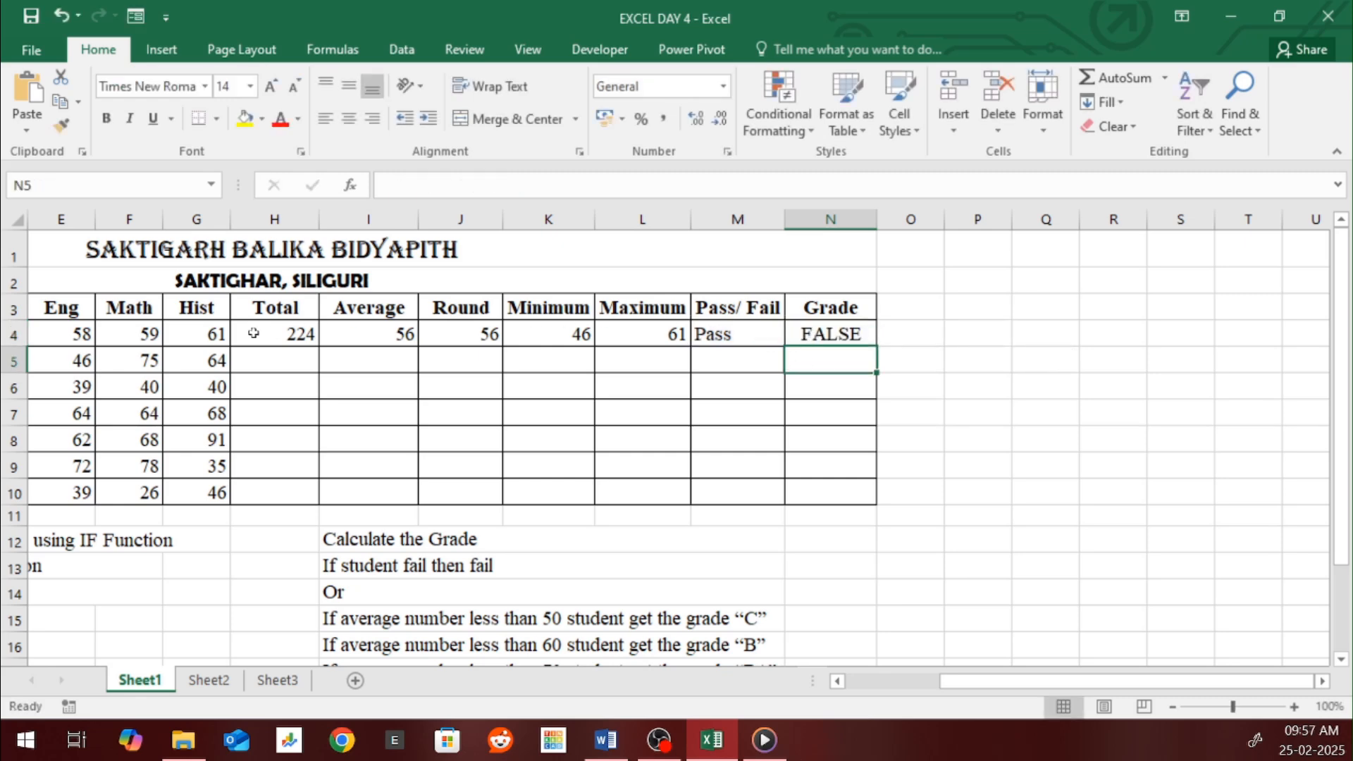
Set the first student's Hist mark in G4 to 39 and check the Pass/Fail and Grade cells
click(204, 337)
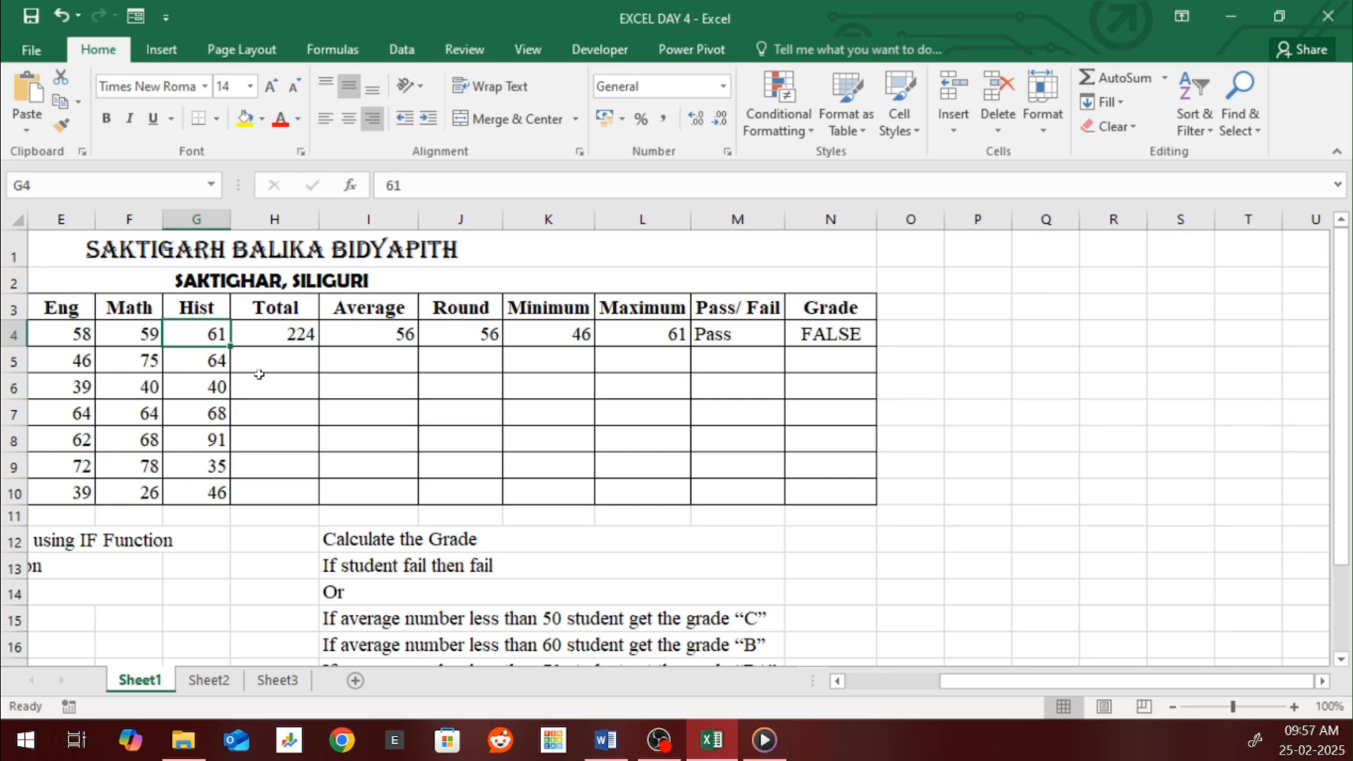
text(39)
key(Return)
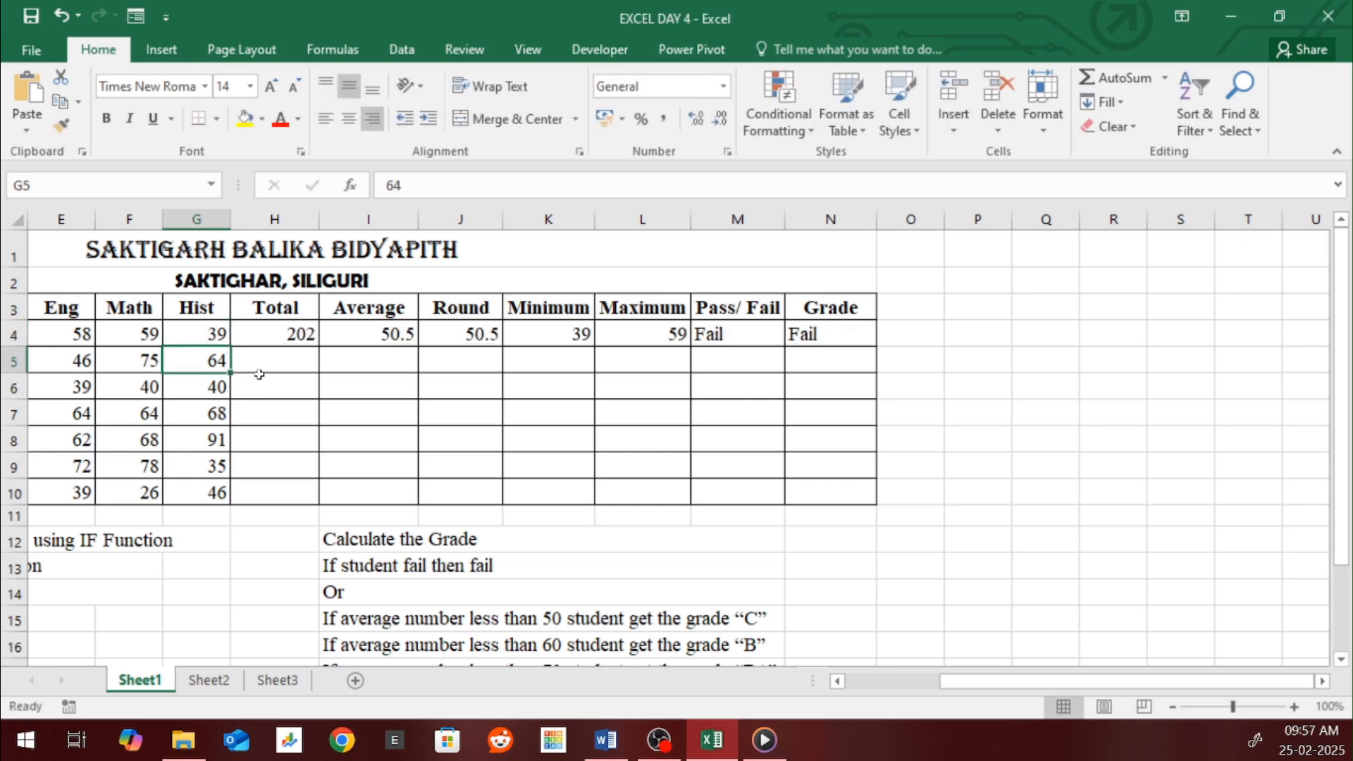
click(752, 336)
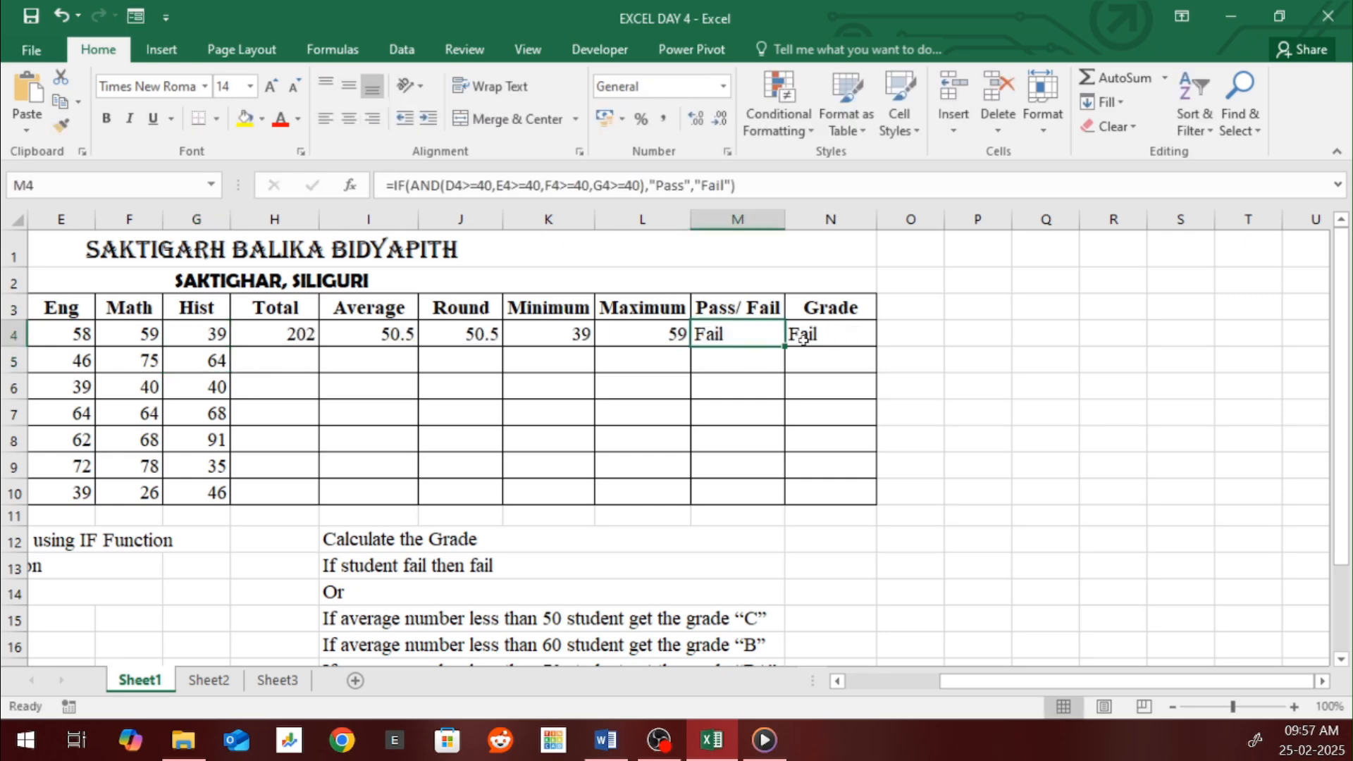
click(829, 341)
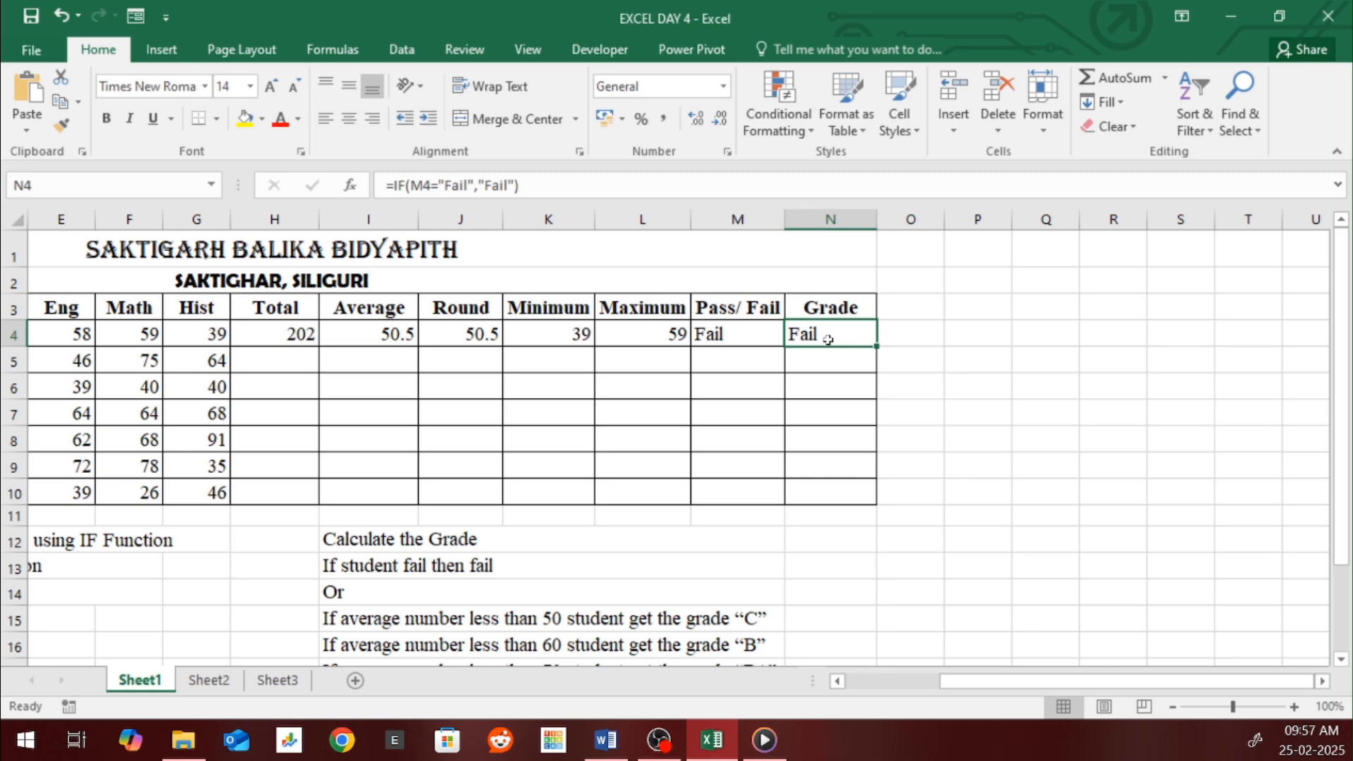
Remove the true value "Fail" from the Grade formula in N4 and enter it as =IF(M4="Fail",)
double_click(828, 340)
drag(912, 337, 960, 333)
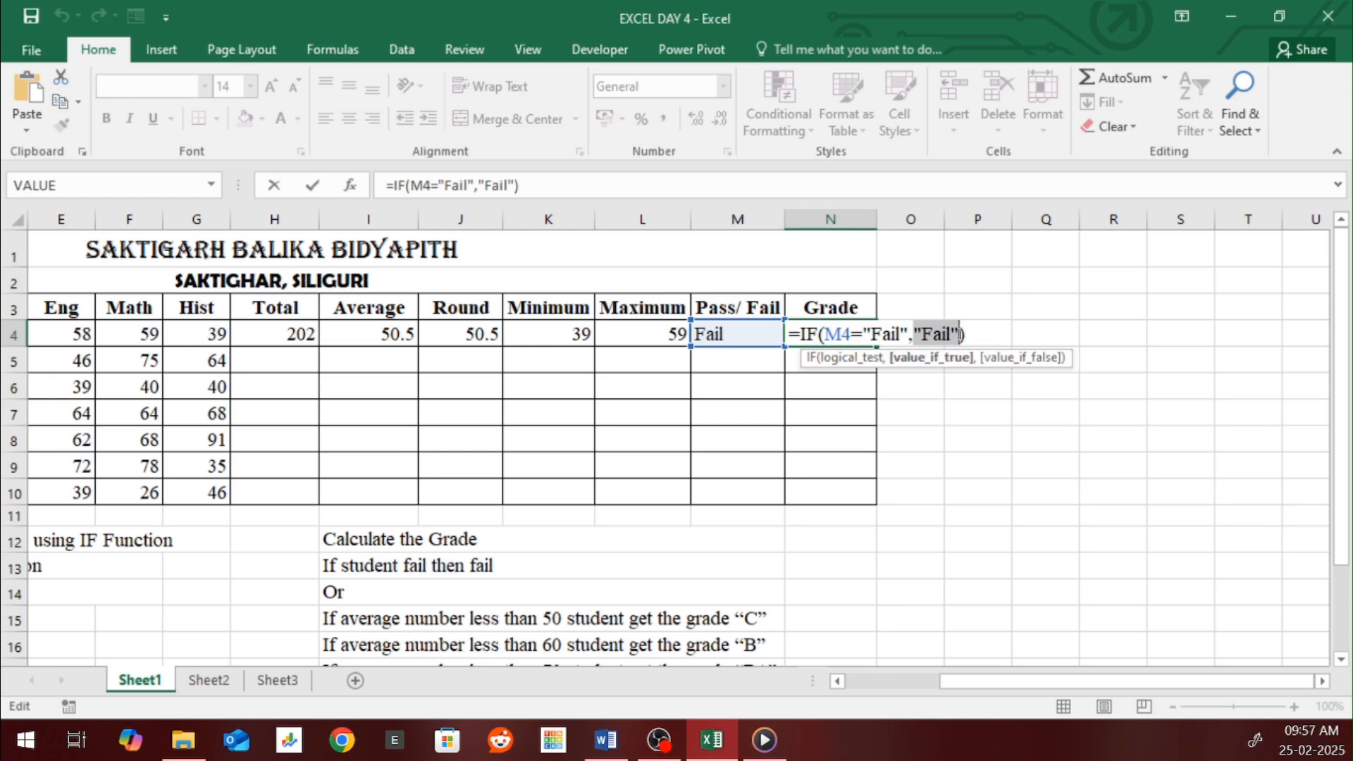
key(BackSpace)
key(Return)
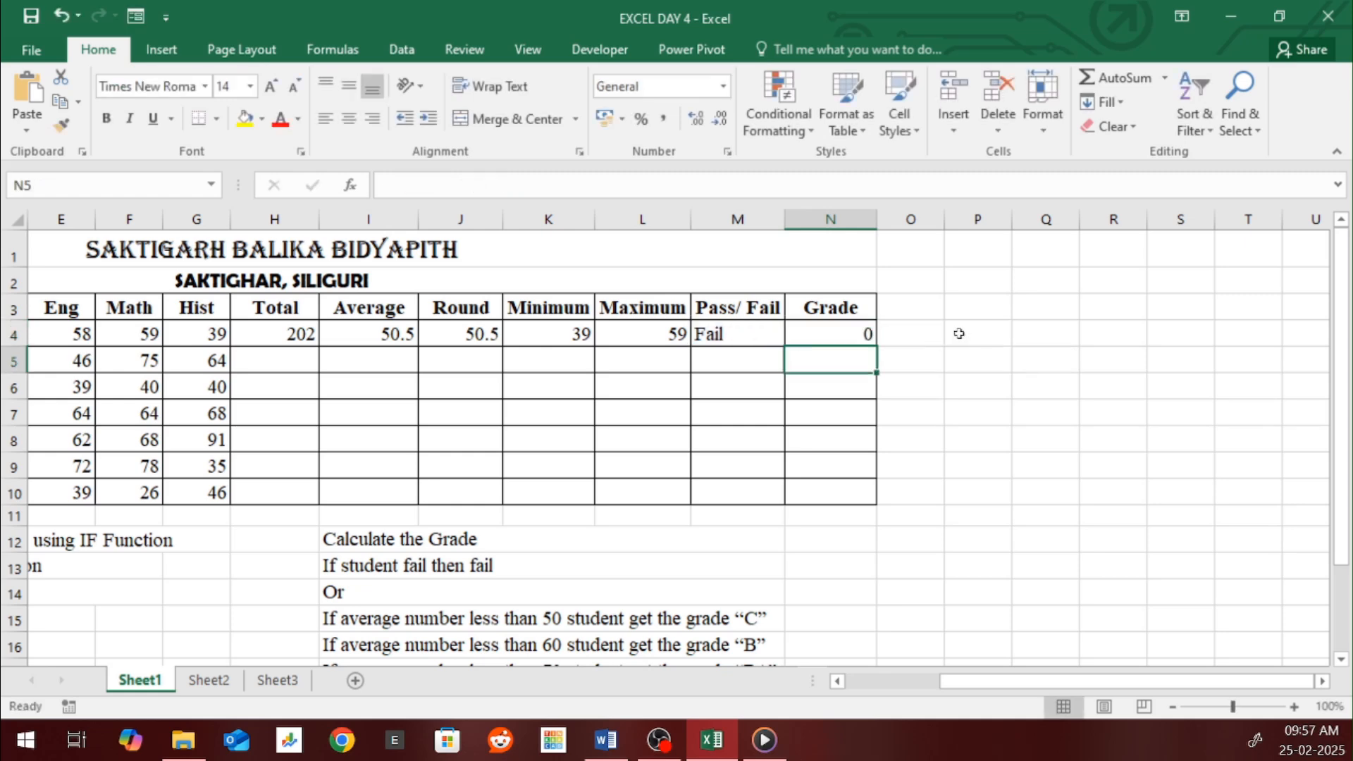
click(840, 333)
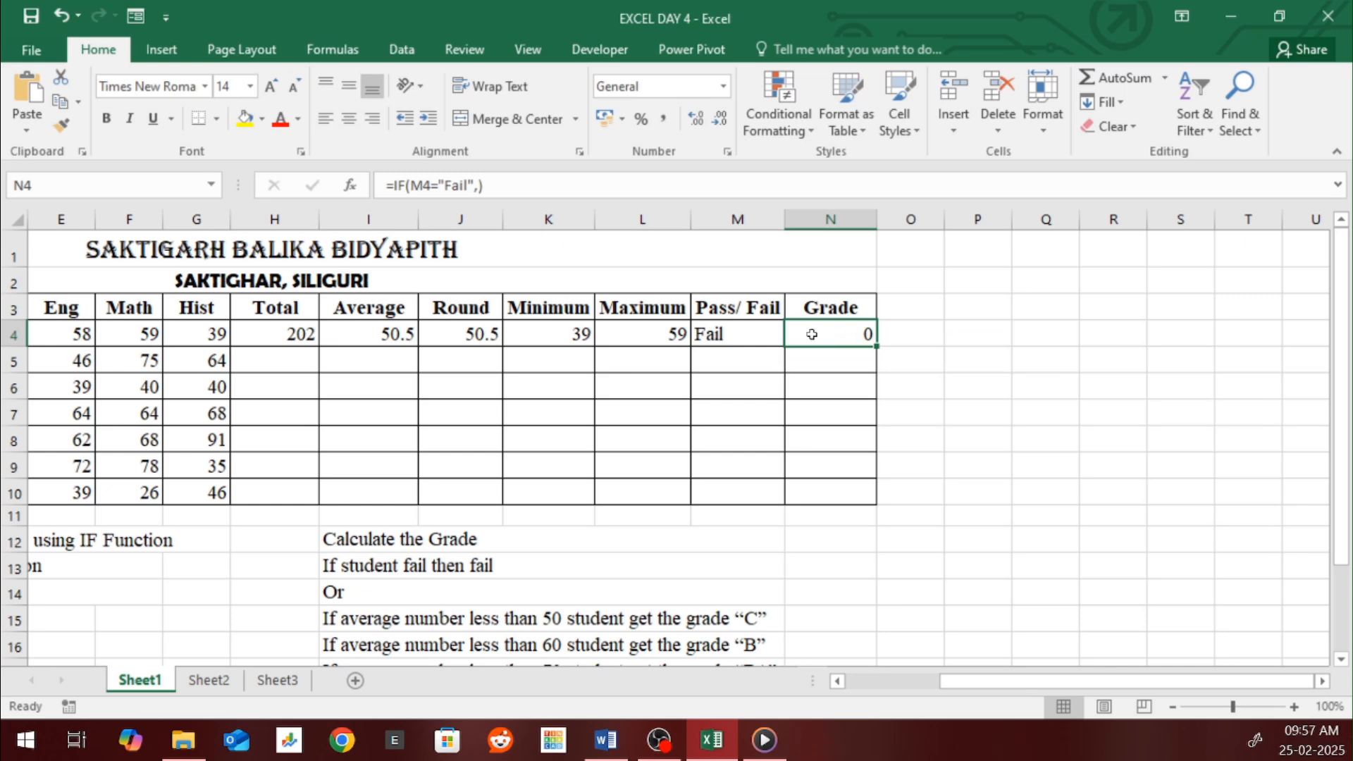
Set the first student's Hist mark in G4 to 45
click(212, 343)
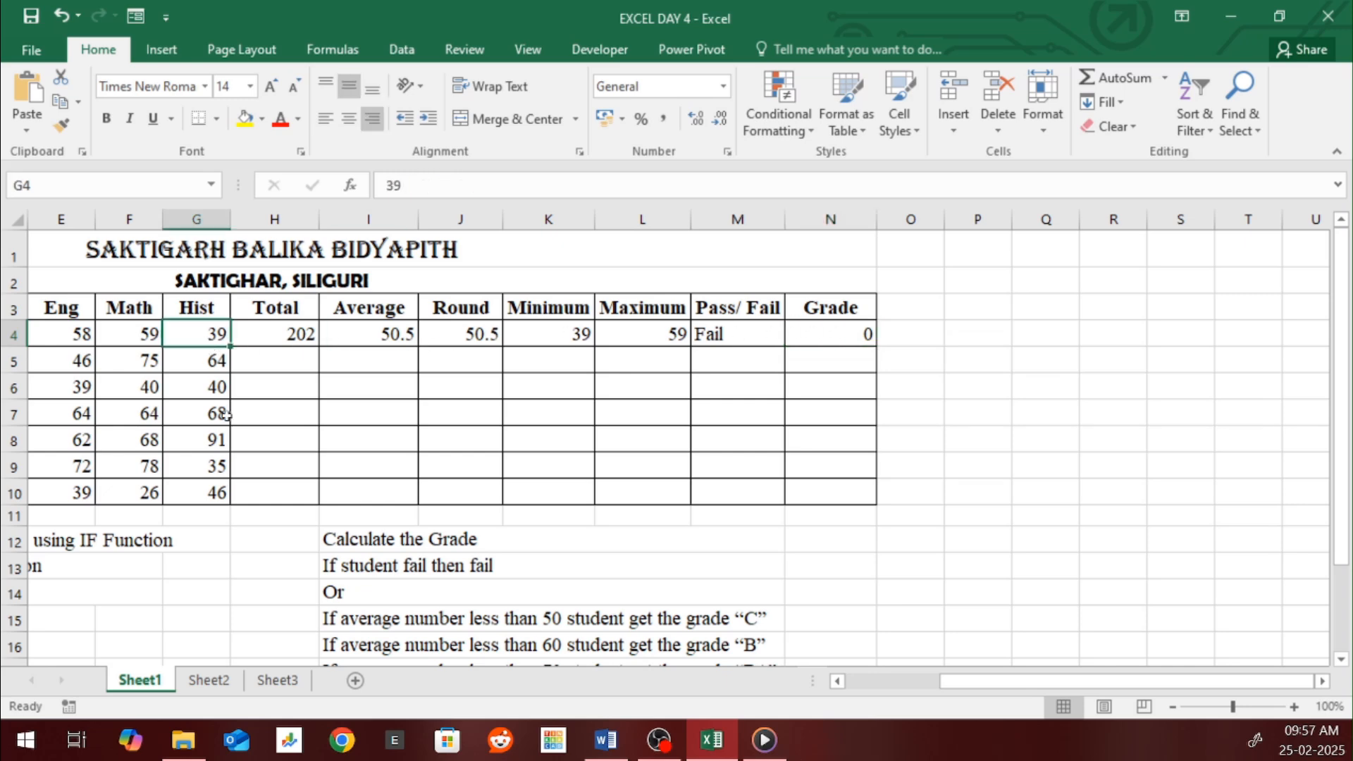
text(45)
key(Return)
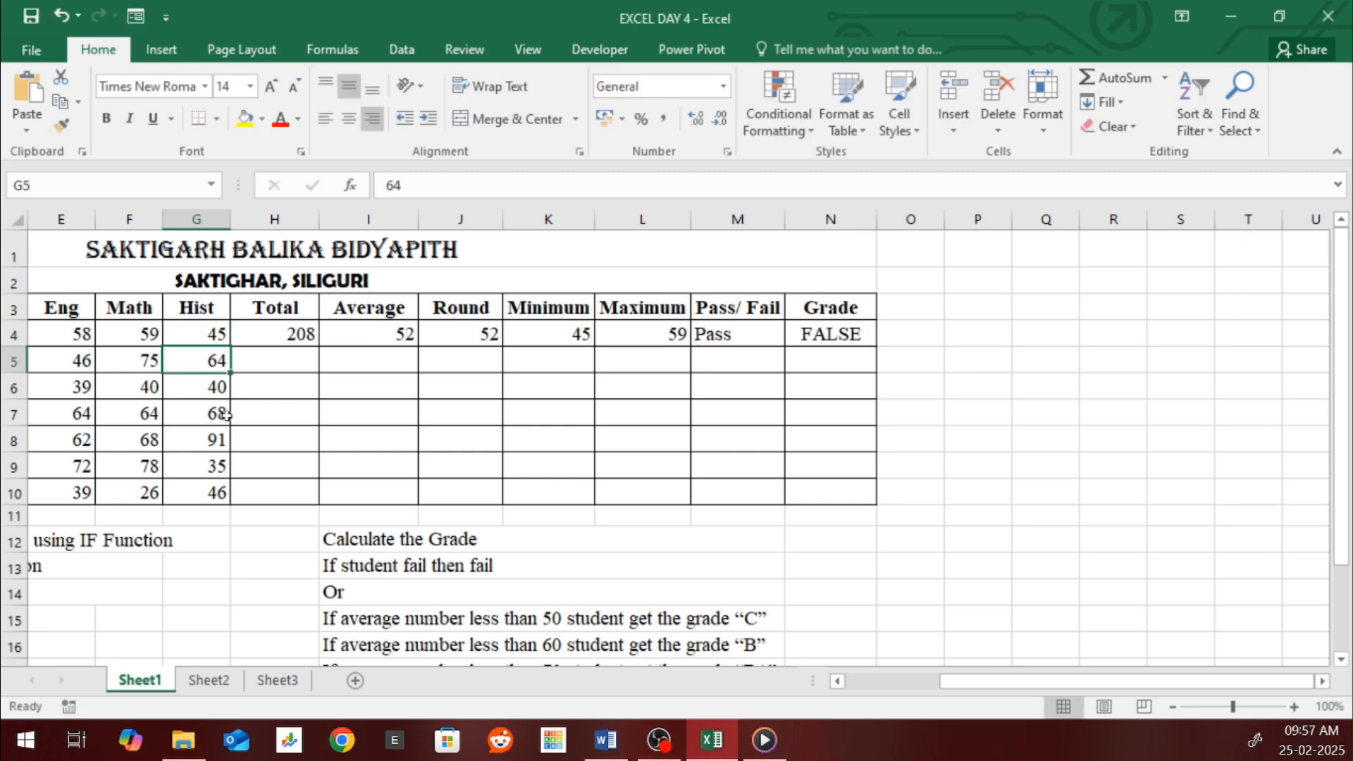
key(Up)
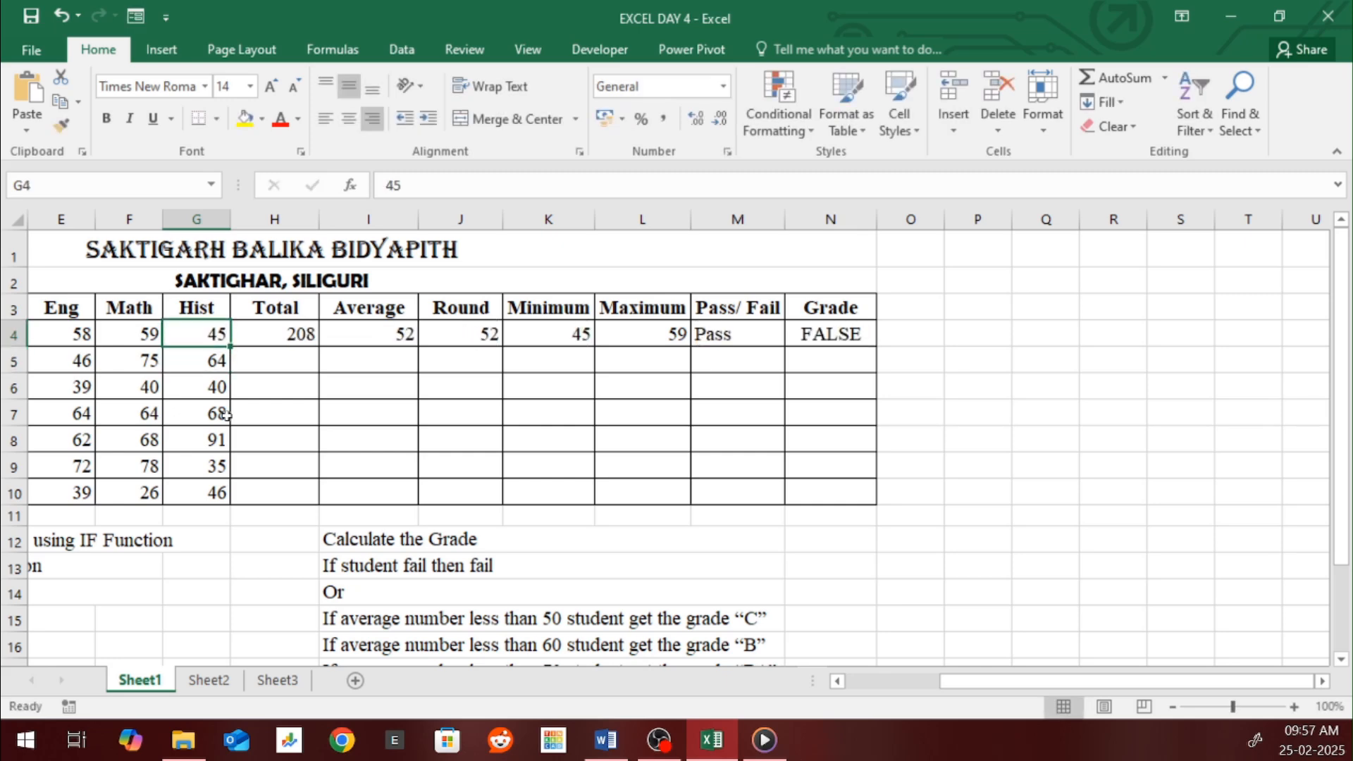
Try to enter the Grade formula in N4 with only its logical test, as =IF(M4="Fail")
double_click(816, 332)
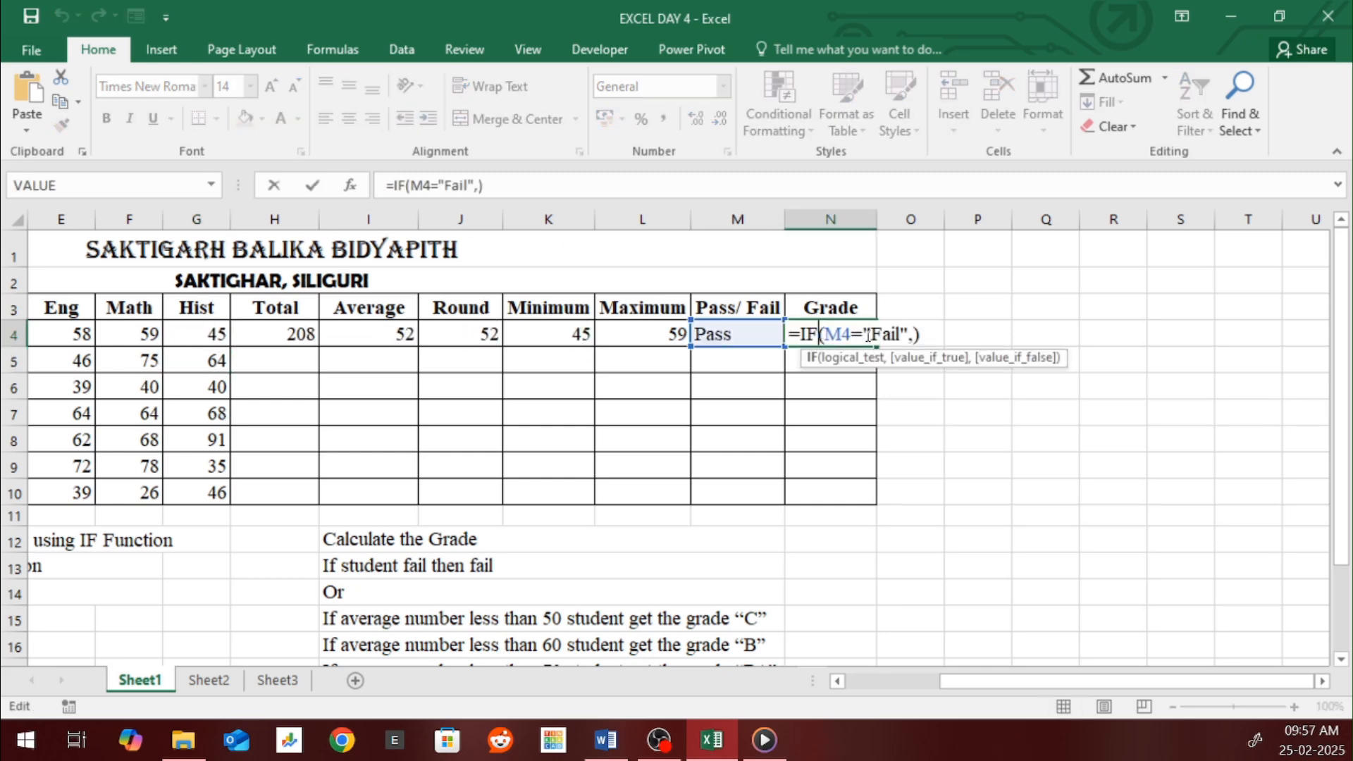
click(920, 334)
key(Left)
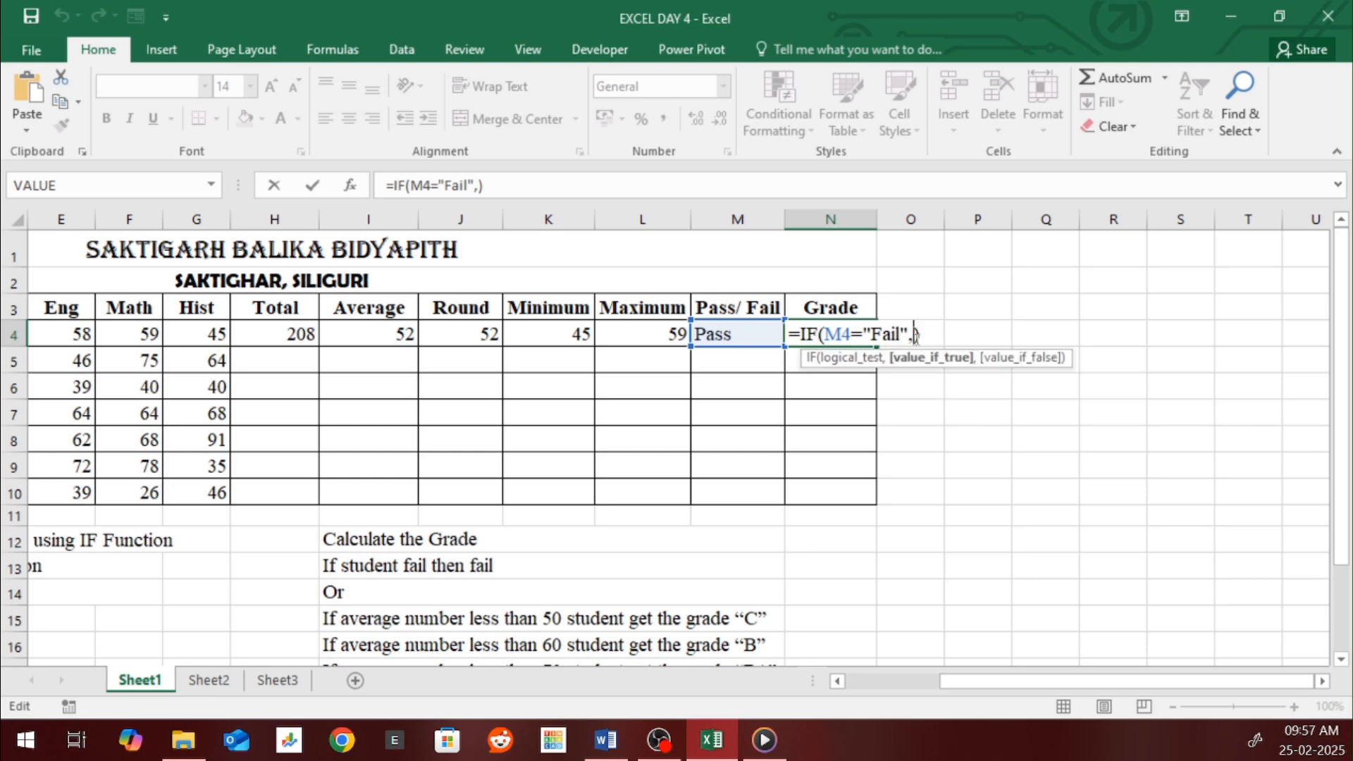
key(BackSpace)
key(Return)
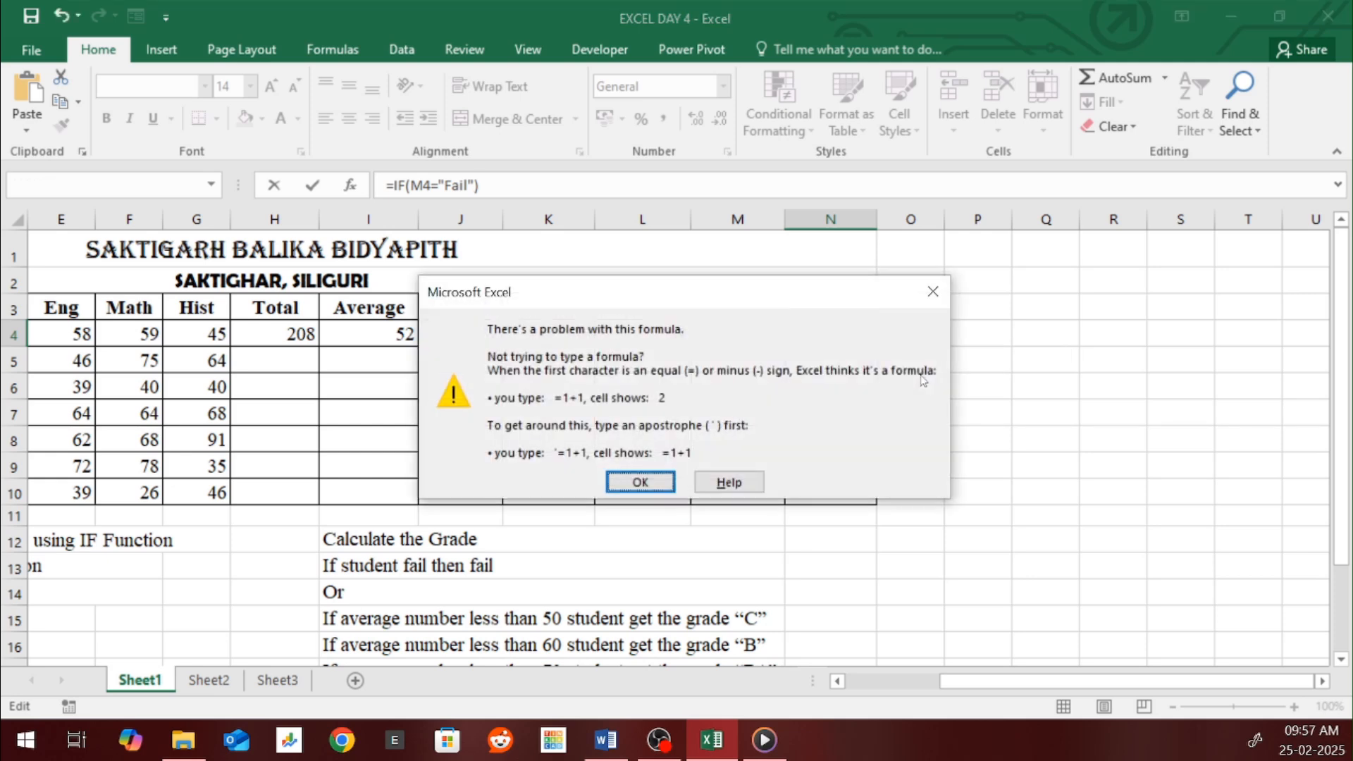
click(640, 482)
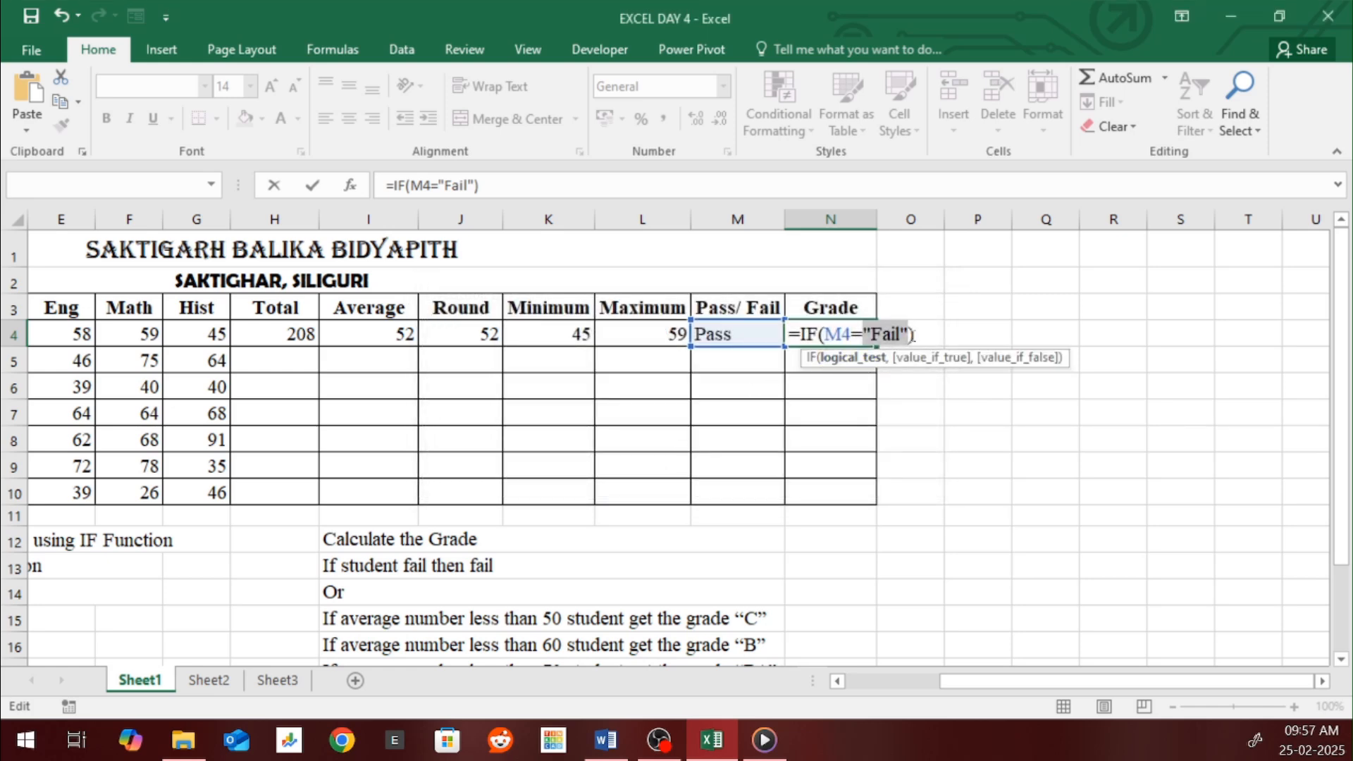
Add "Fail" as the true value of the N4 formula and start its false-value argument
click(910, 335)
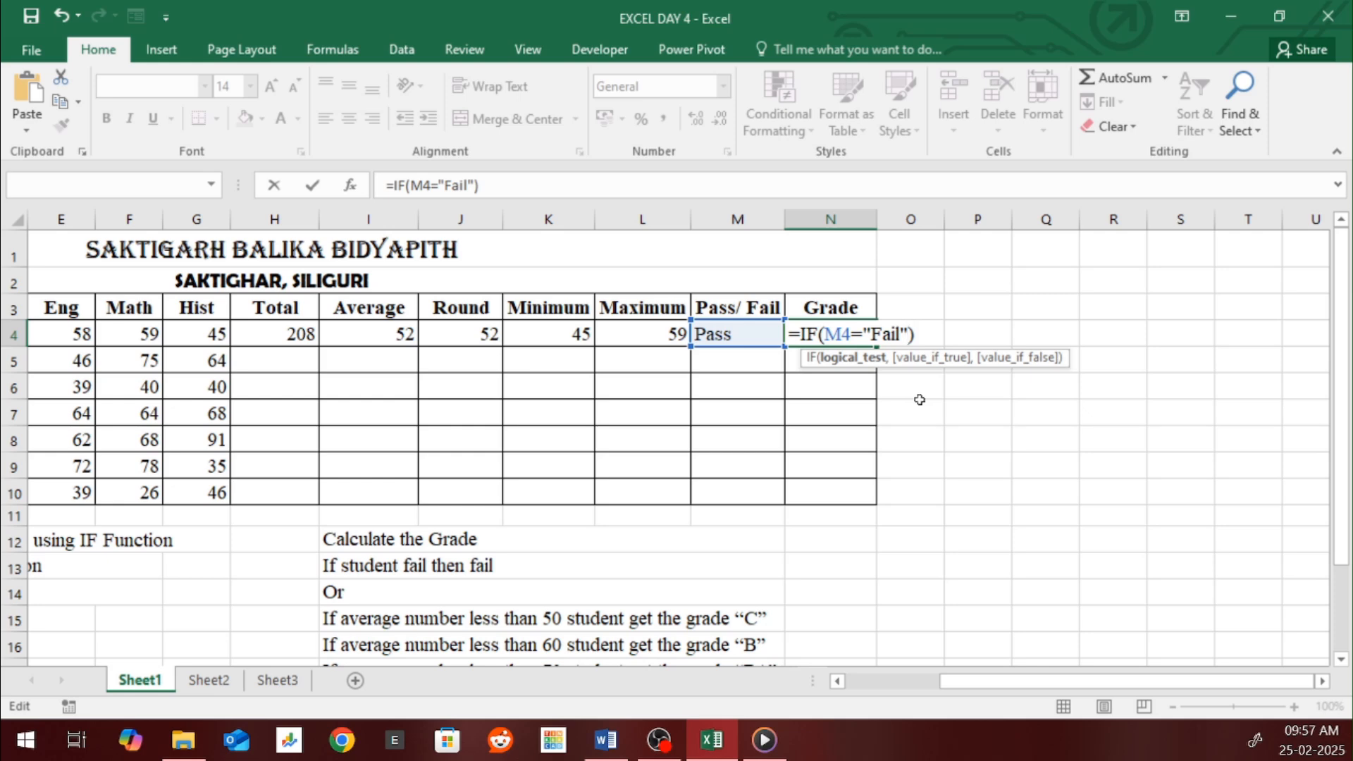
text(,"Fail")
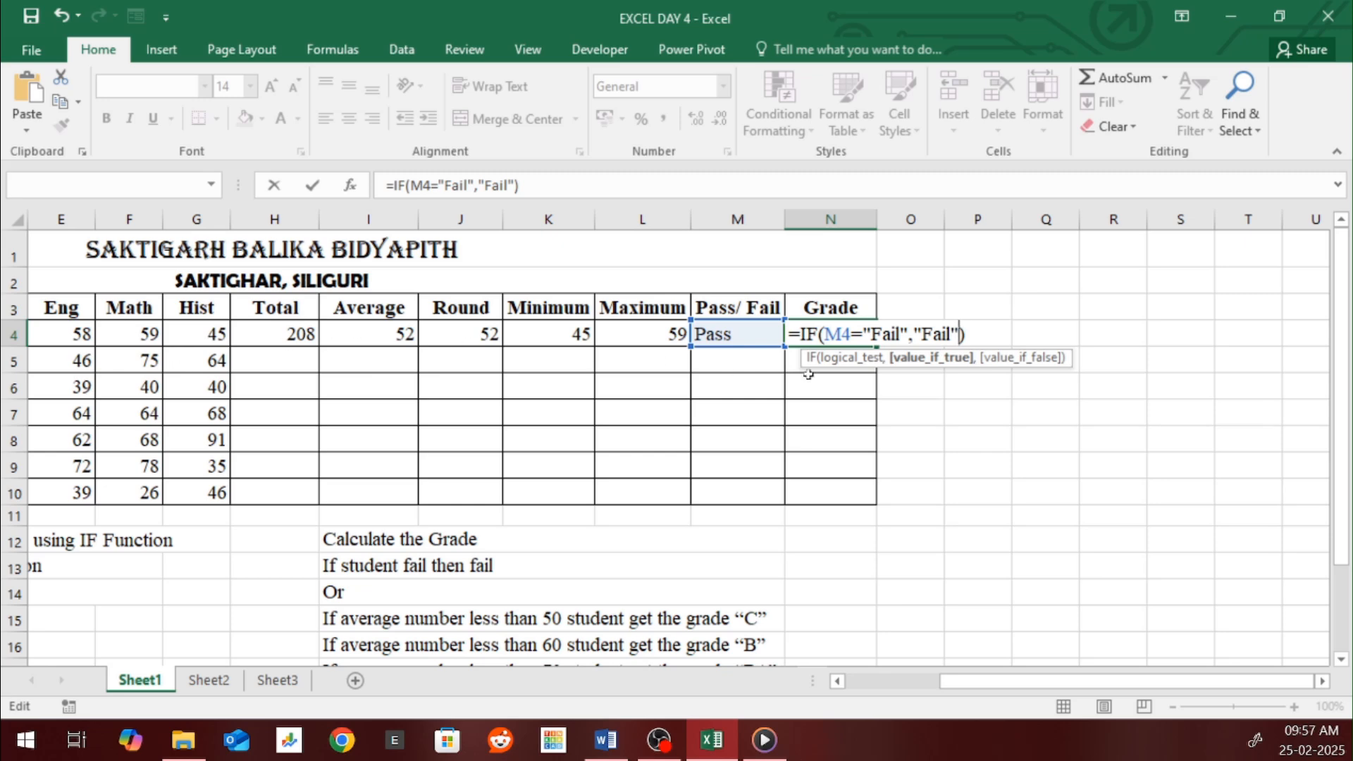
scroll(631, 436, down, 1)
scroll(631, 435, up, 1)
text(,)
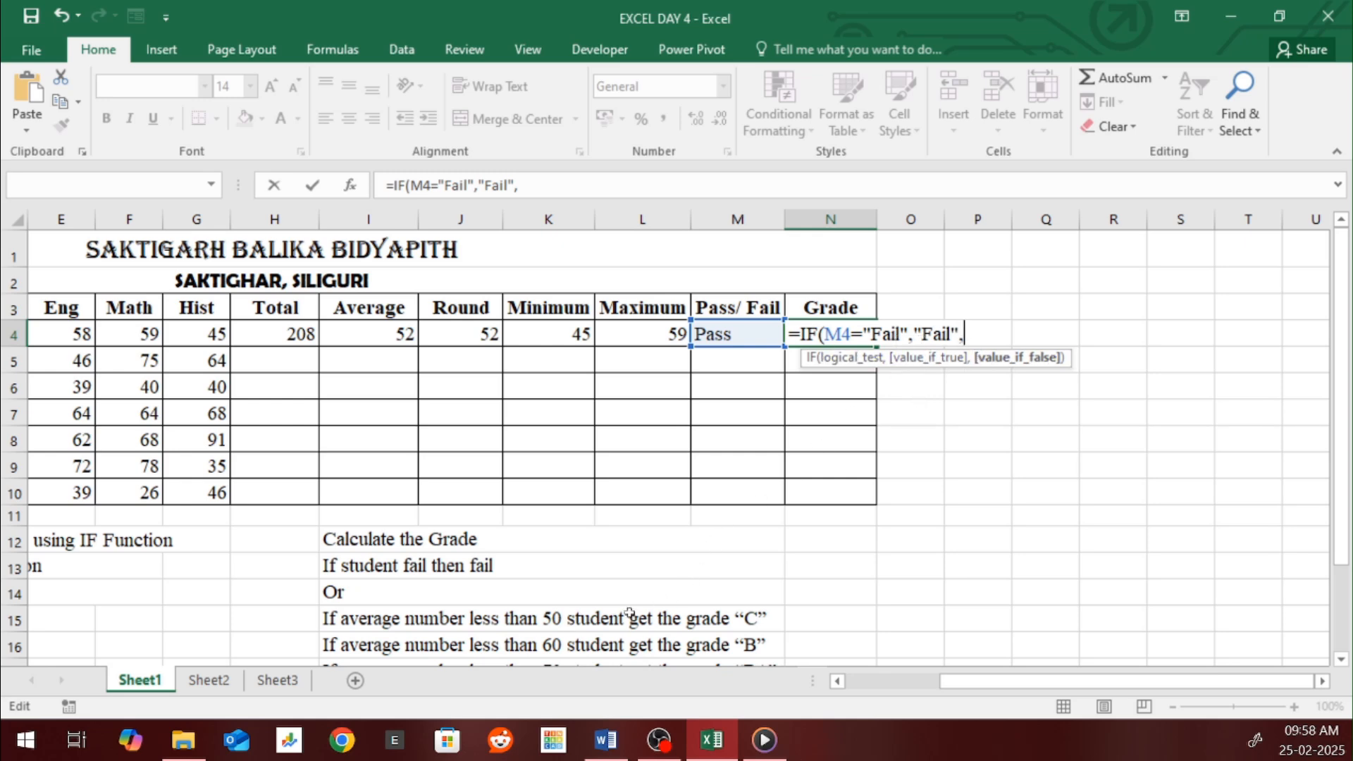
Nest a second IF in the N4 formula that gives grade "C" when the average in I4 is below 50
text(if)
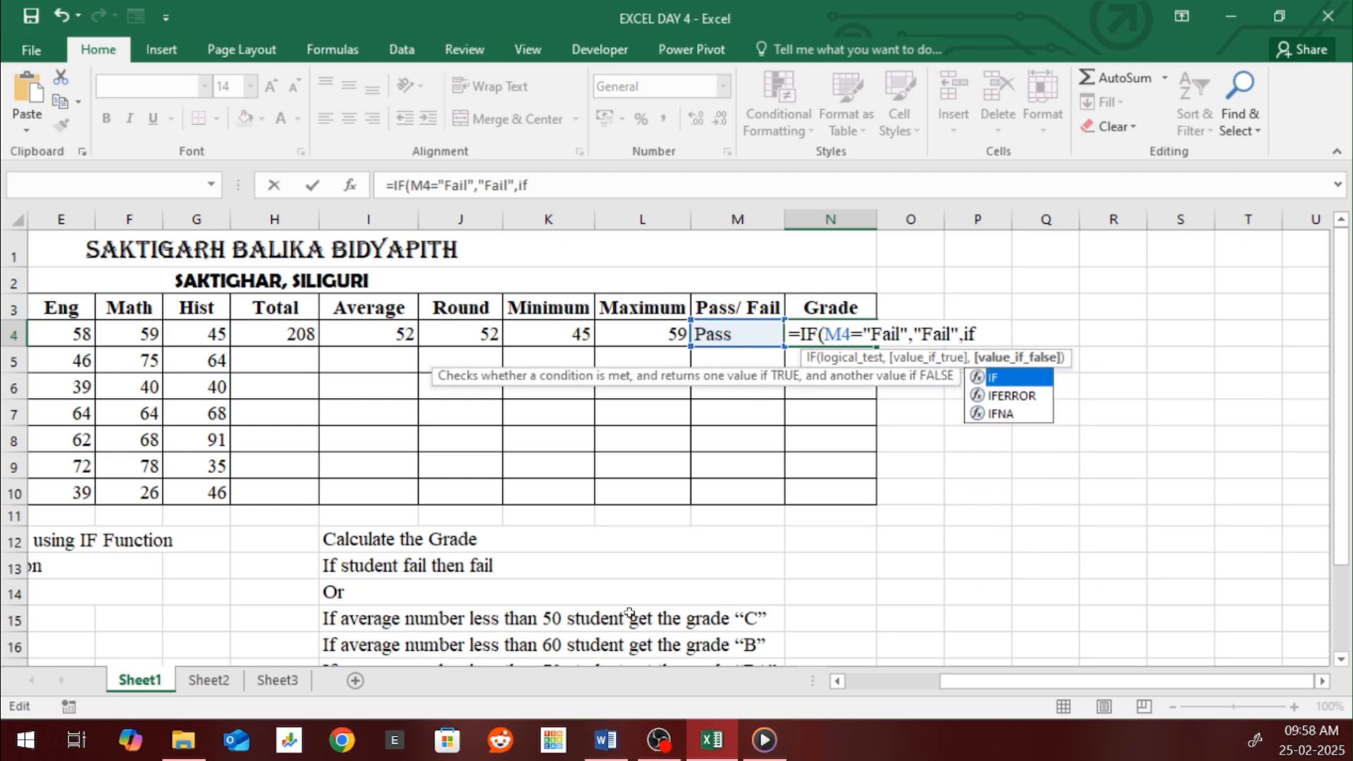
key(Tab)
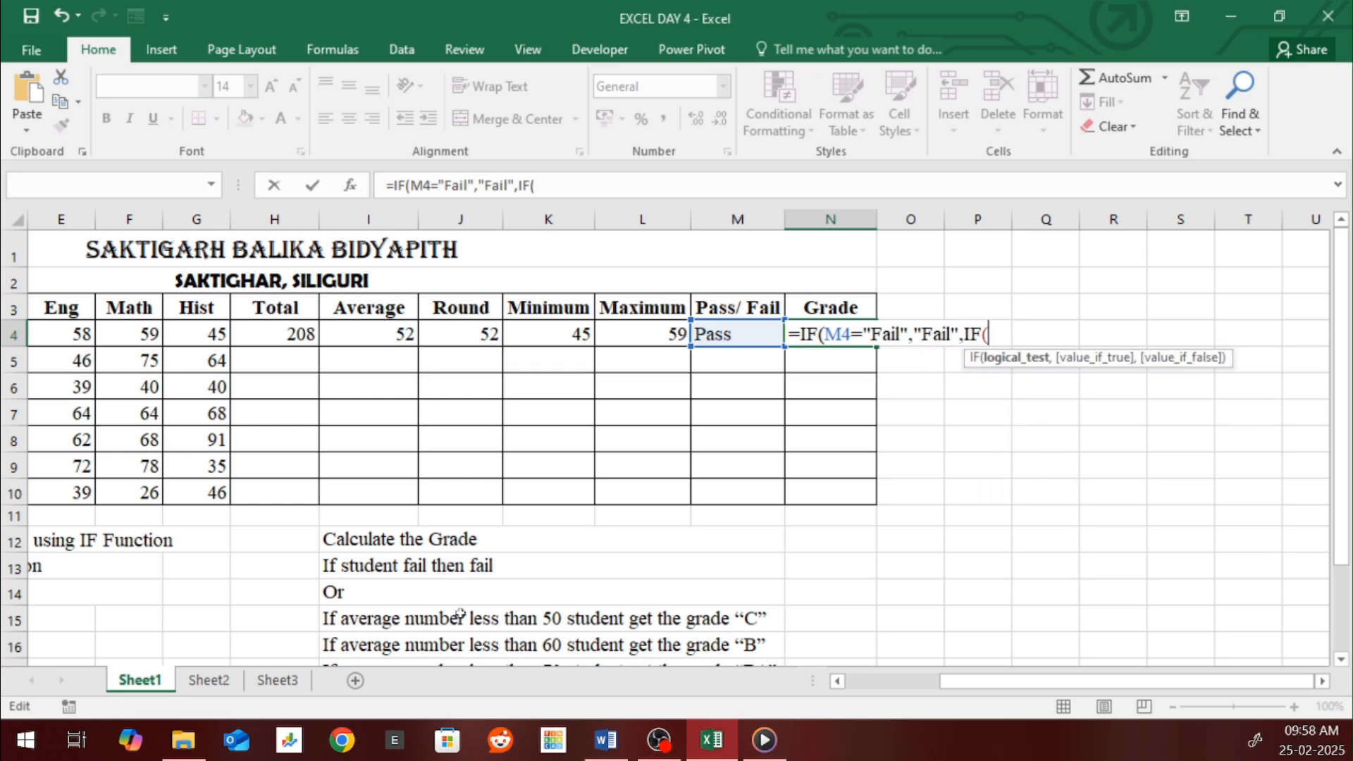
click(392, 340)
text(<4)
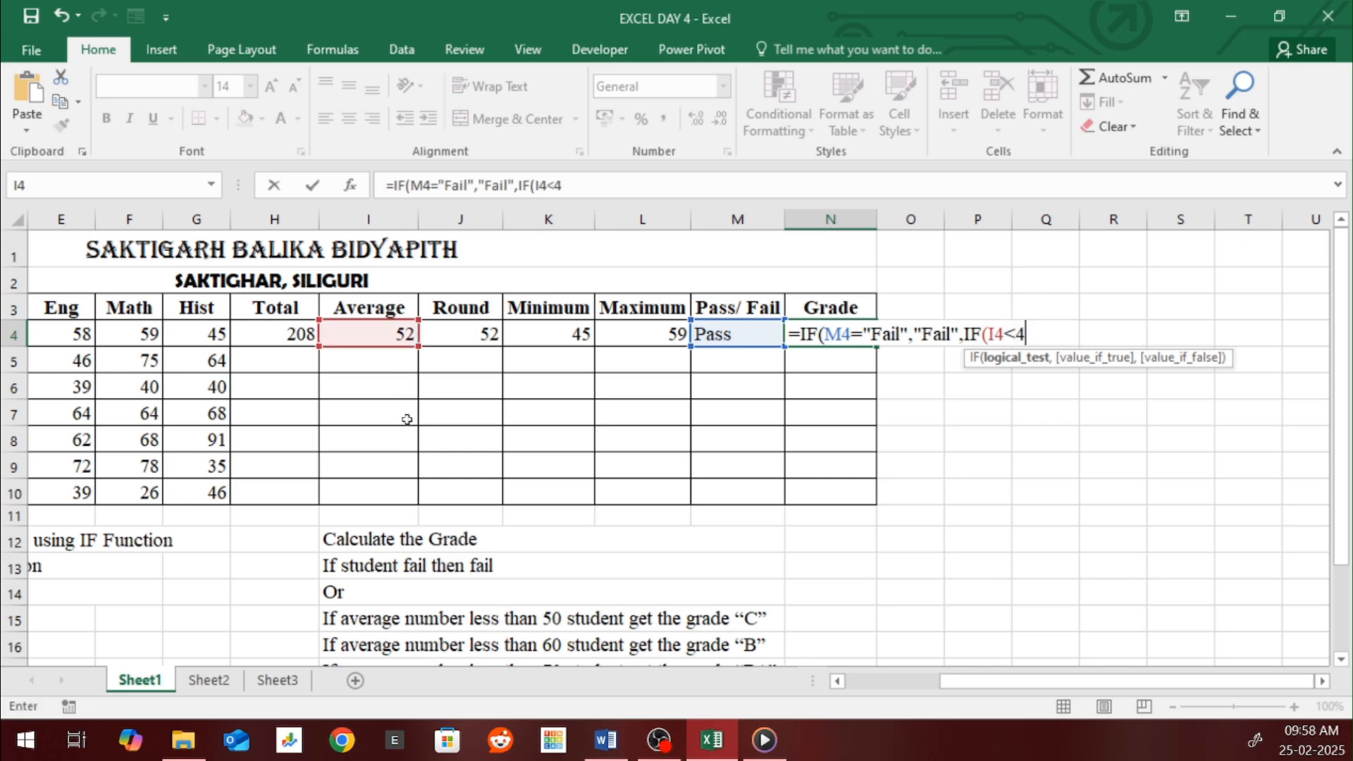
key(BackSpace)
text(50,")
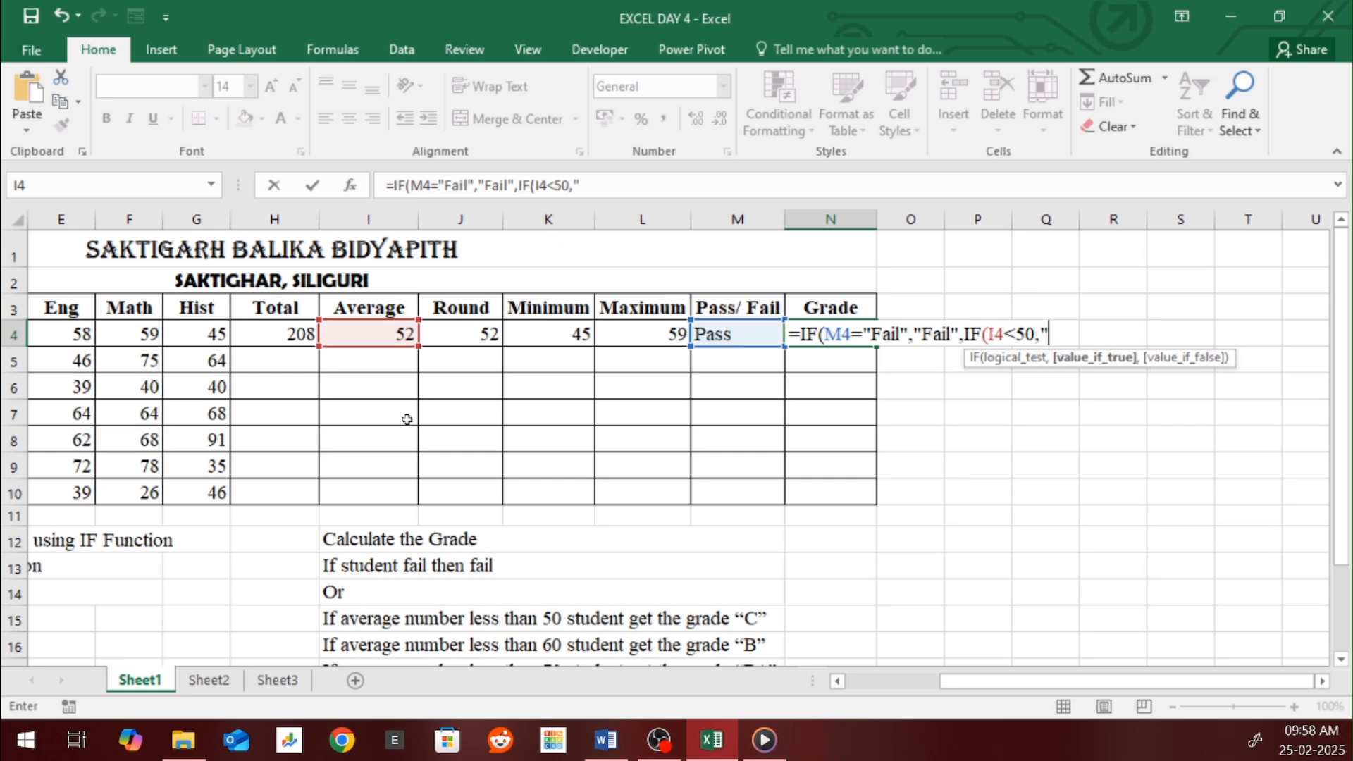
text(C",)
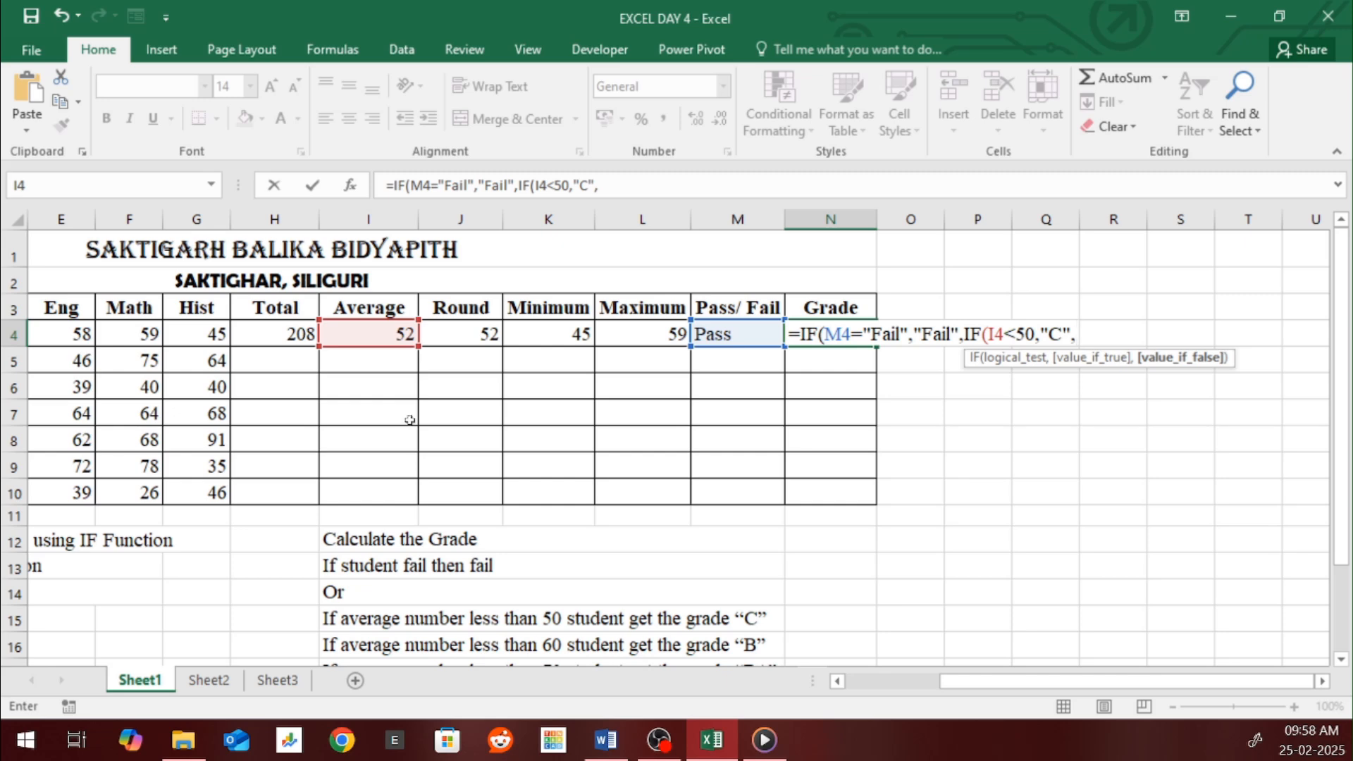
Nest a third IF in the N4 formula that gives grade "B" when I4 is below 60
text(if)
key(Tab)
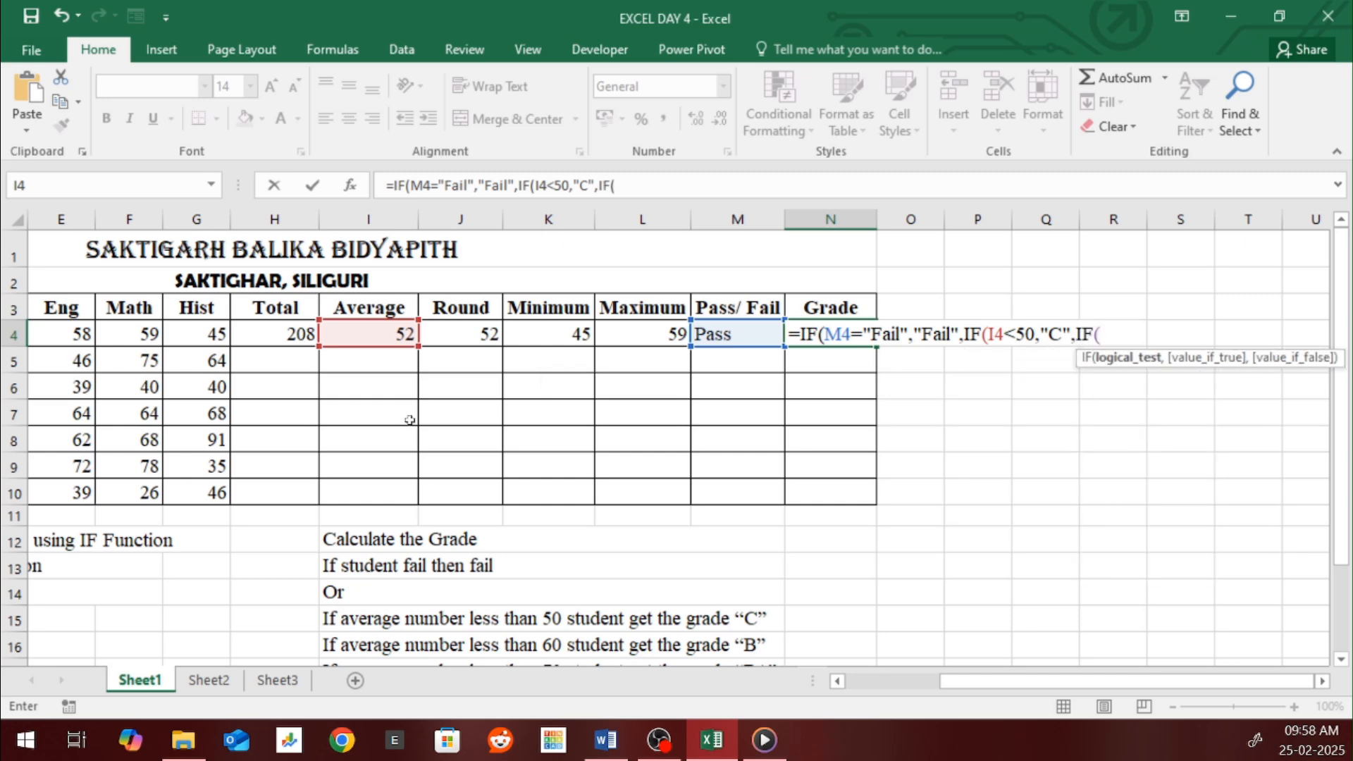
click(386, 334)
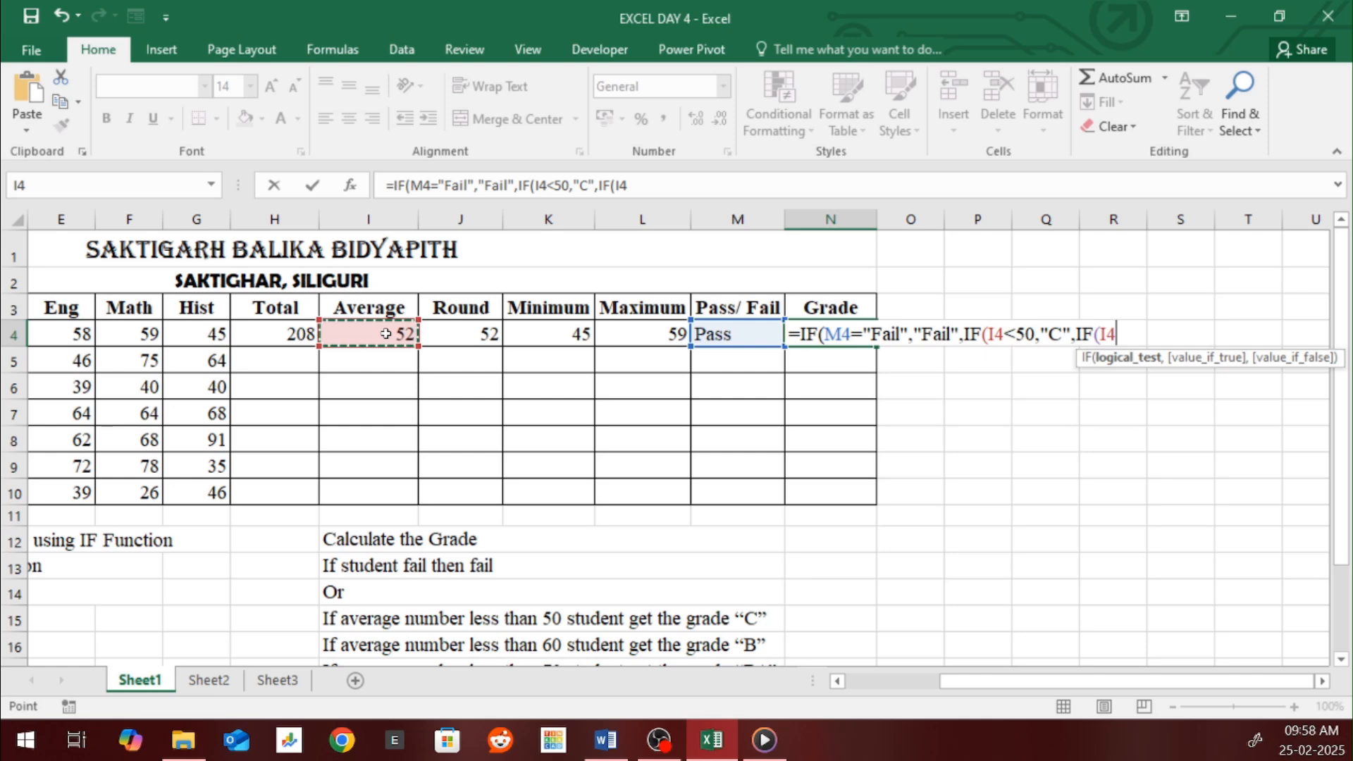
text(<60,")
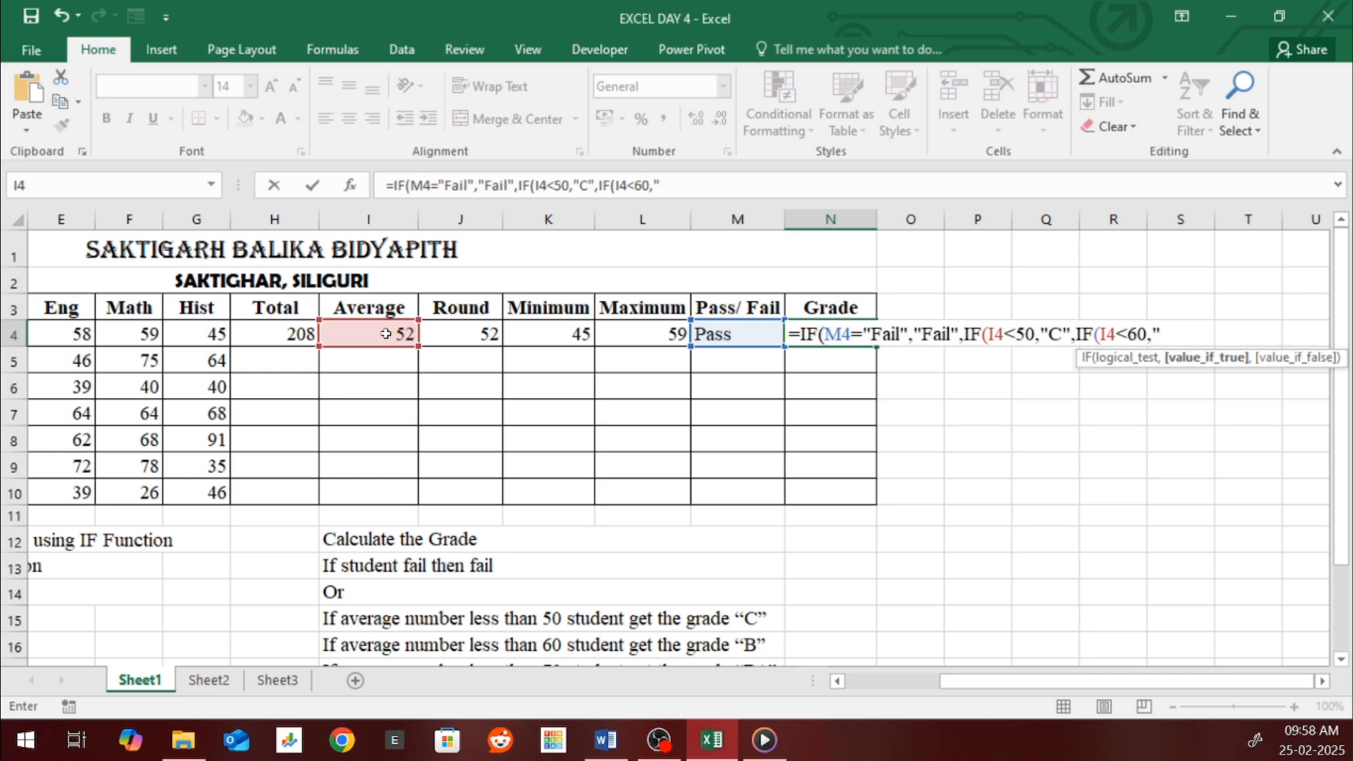
text(B",)
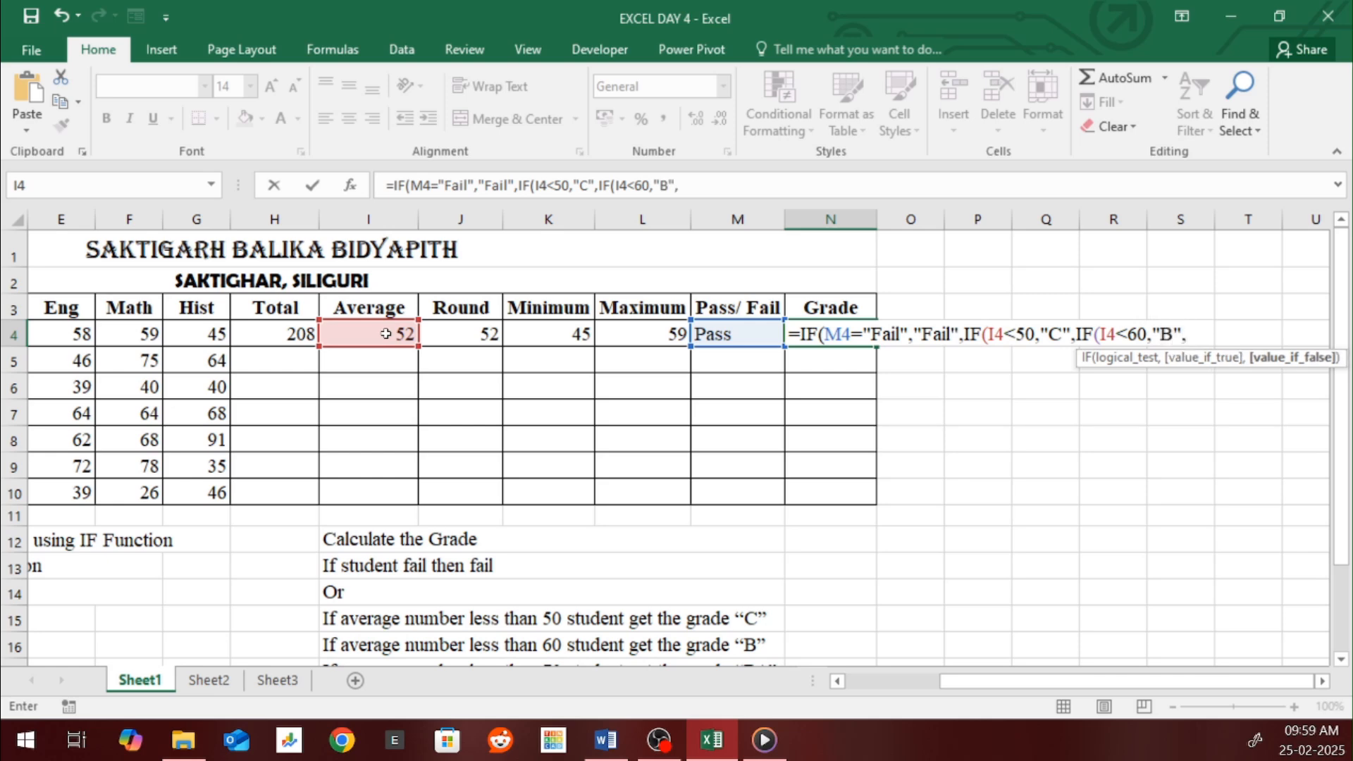
Nest a fourth IF in the N4 formula that gives grade "B+" when I4 is below 70
scroll(725, 544, down, 2)
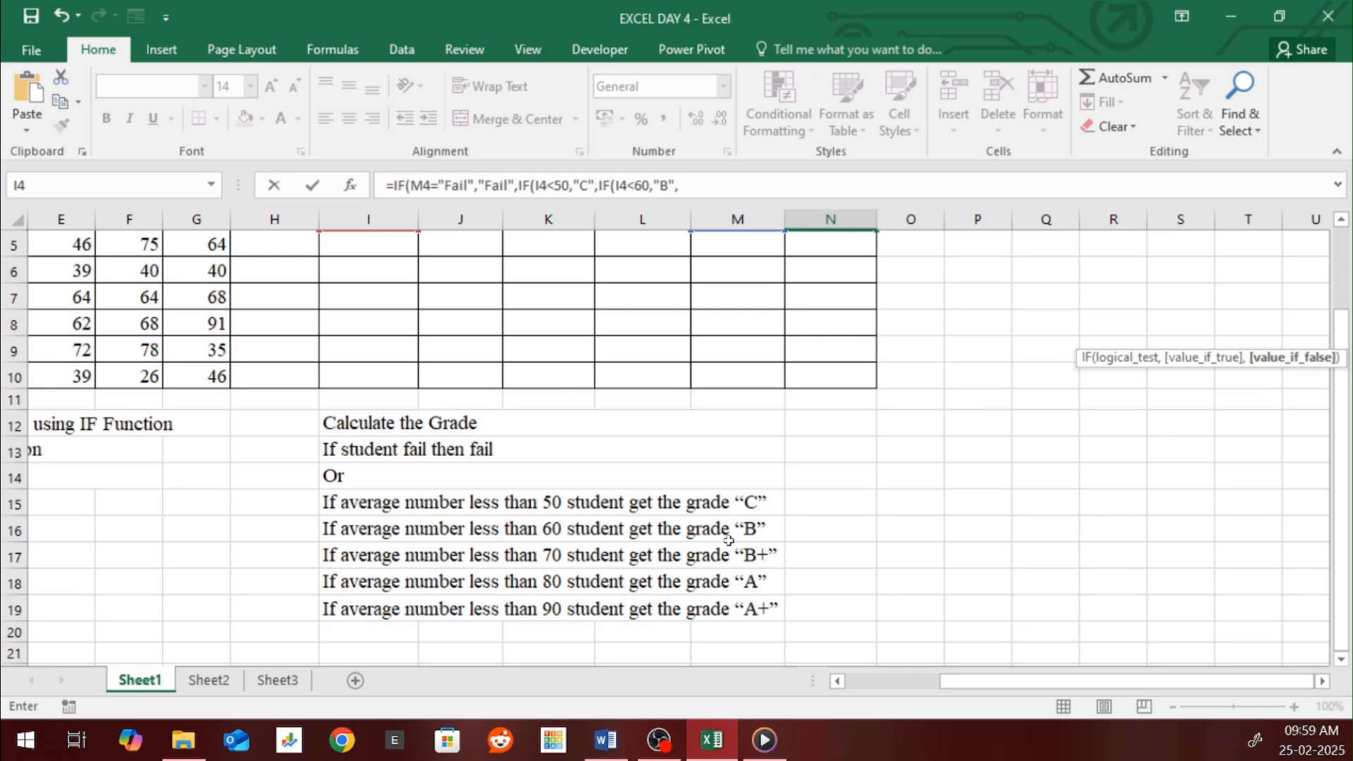
scroll(728, 541, up, 2)
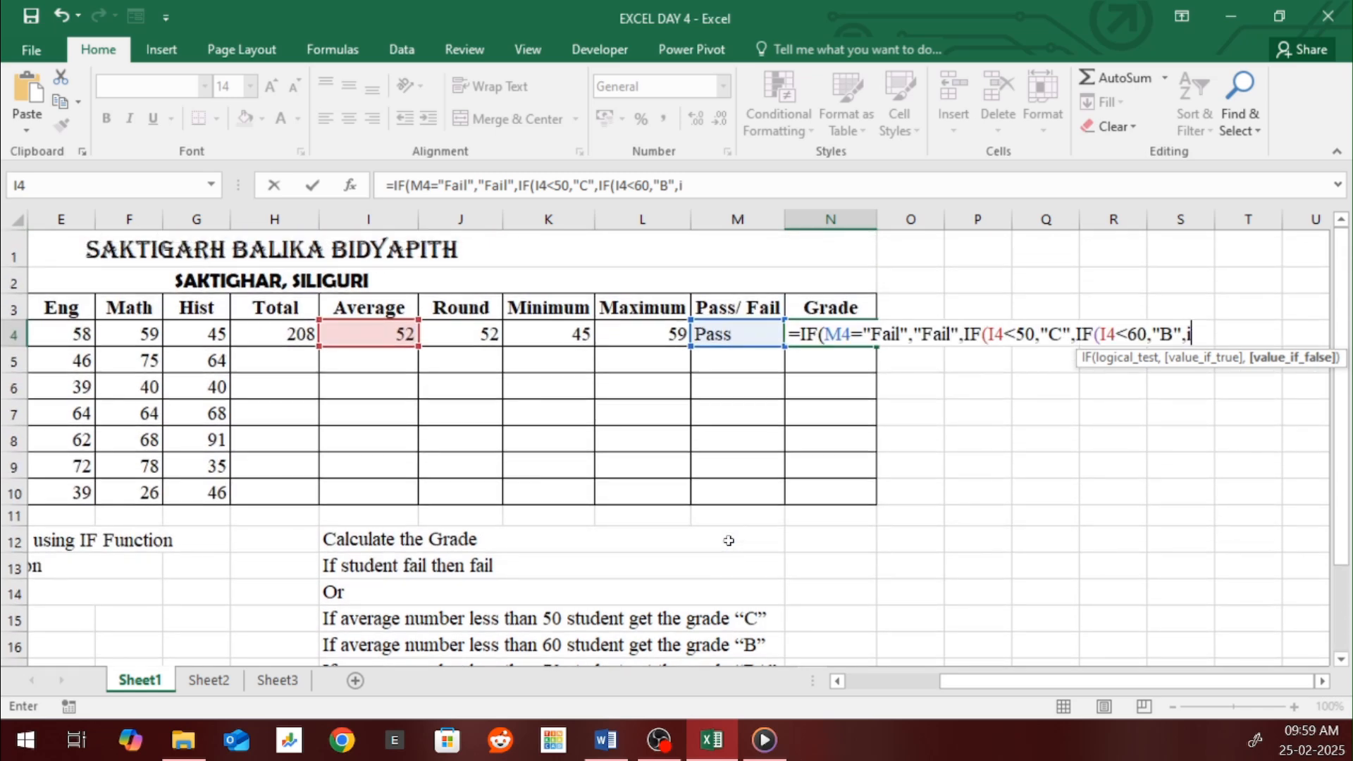
text(if()
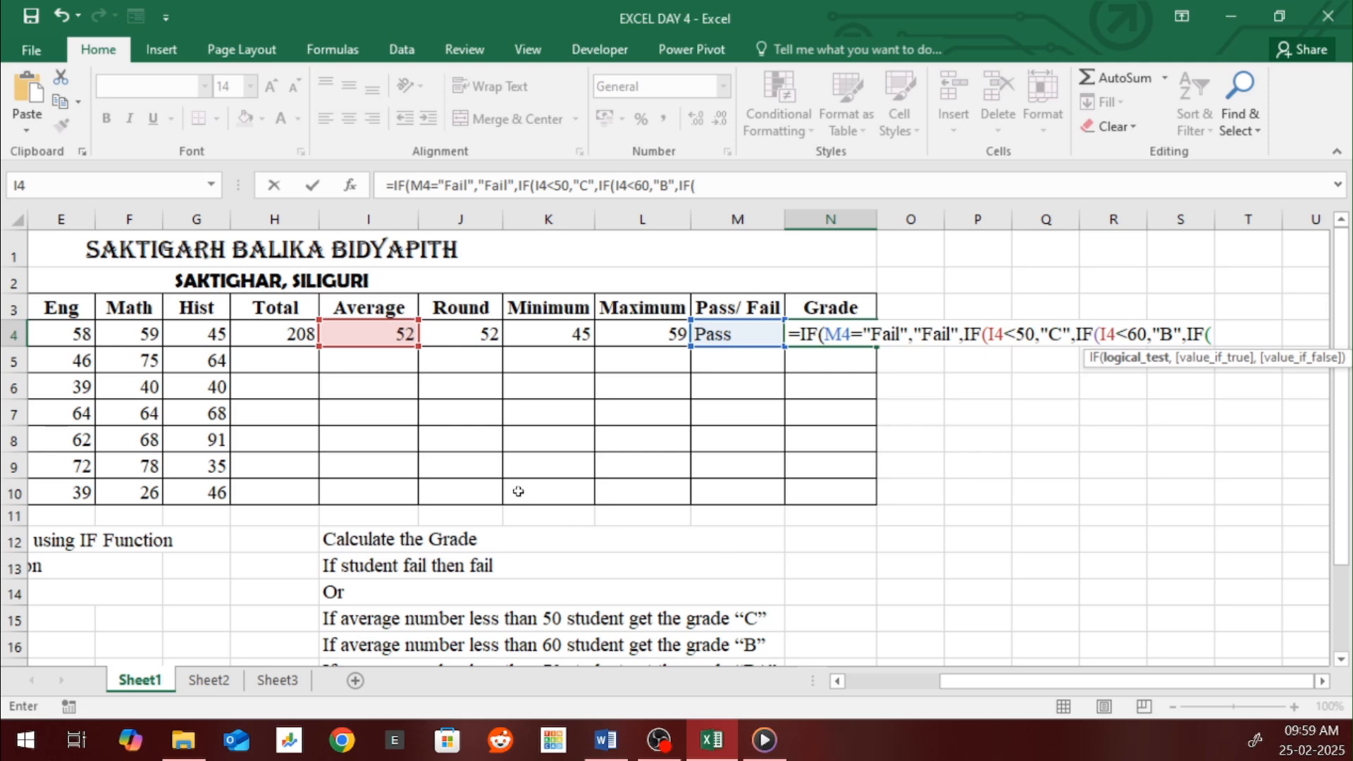
click(394, 337)
text(<7)
text(0,)
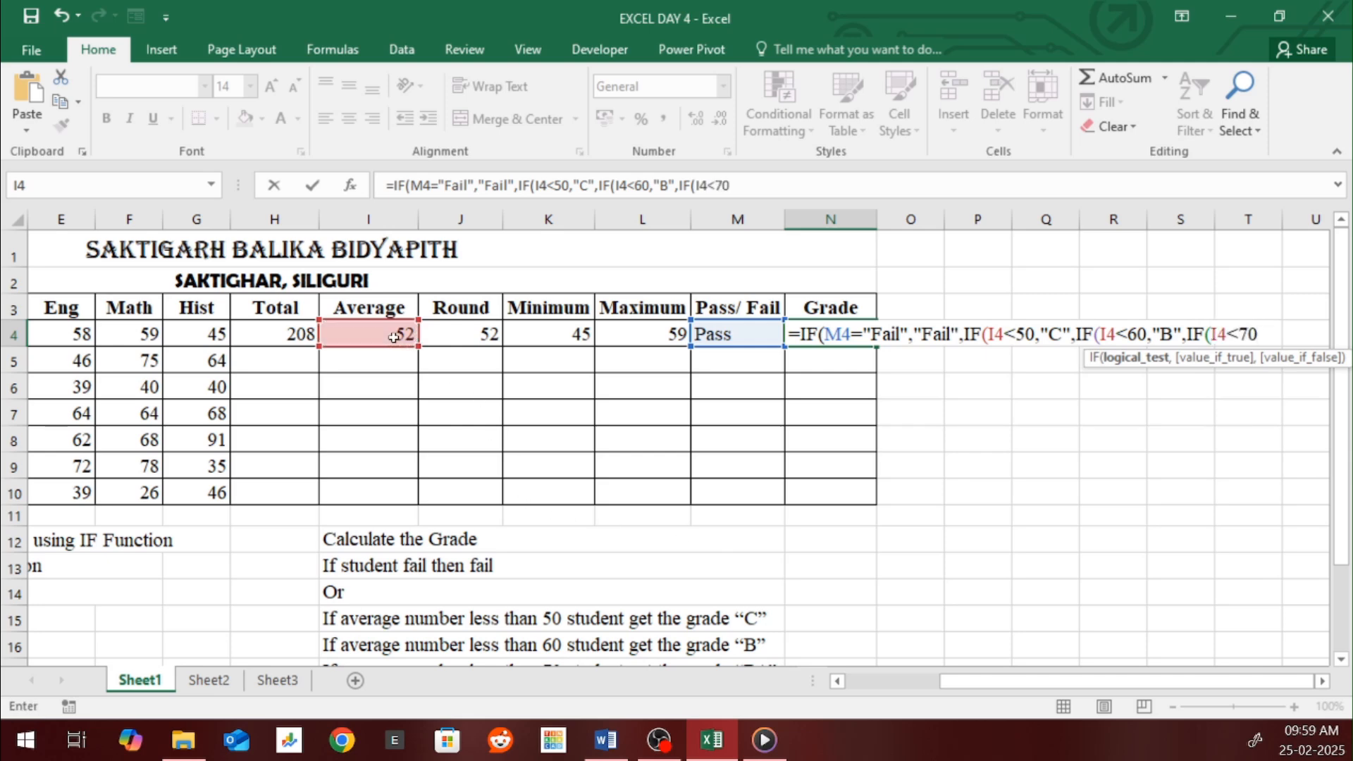
text(")
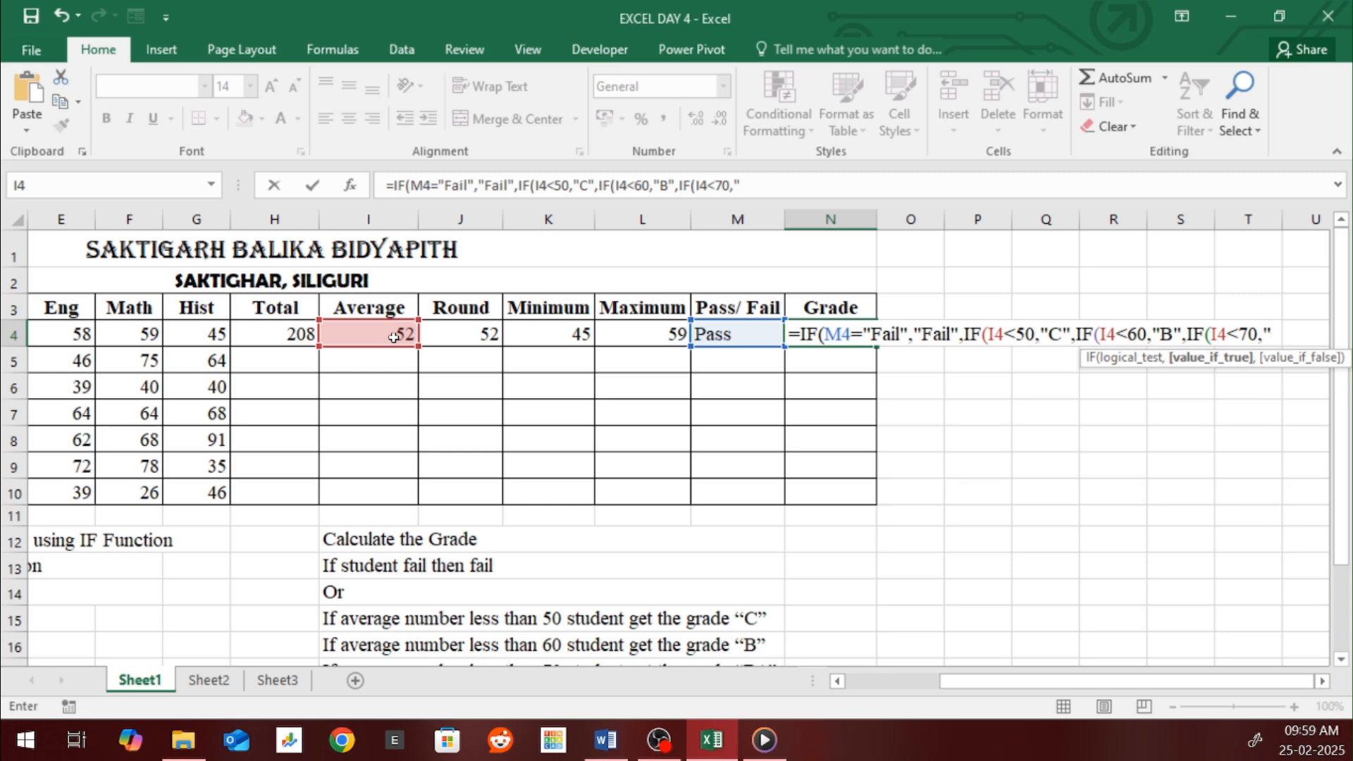
text(B+",)
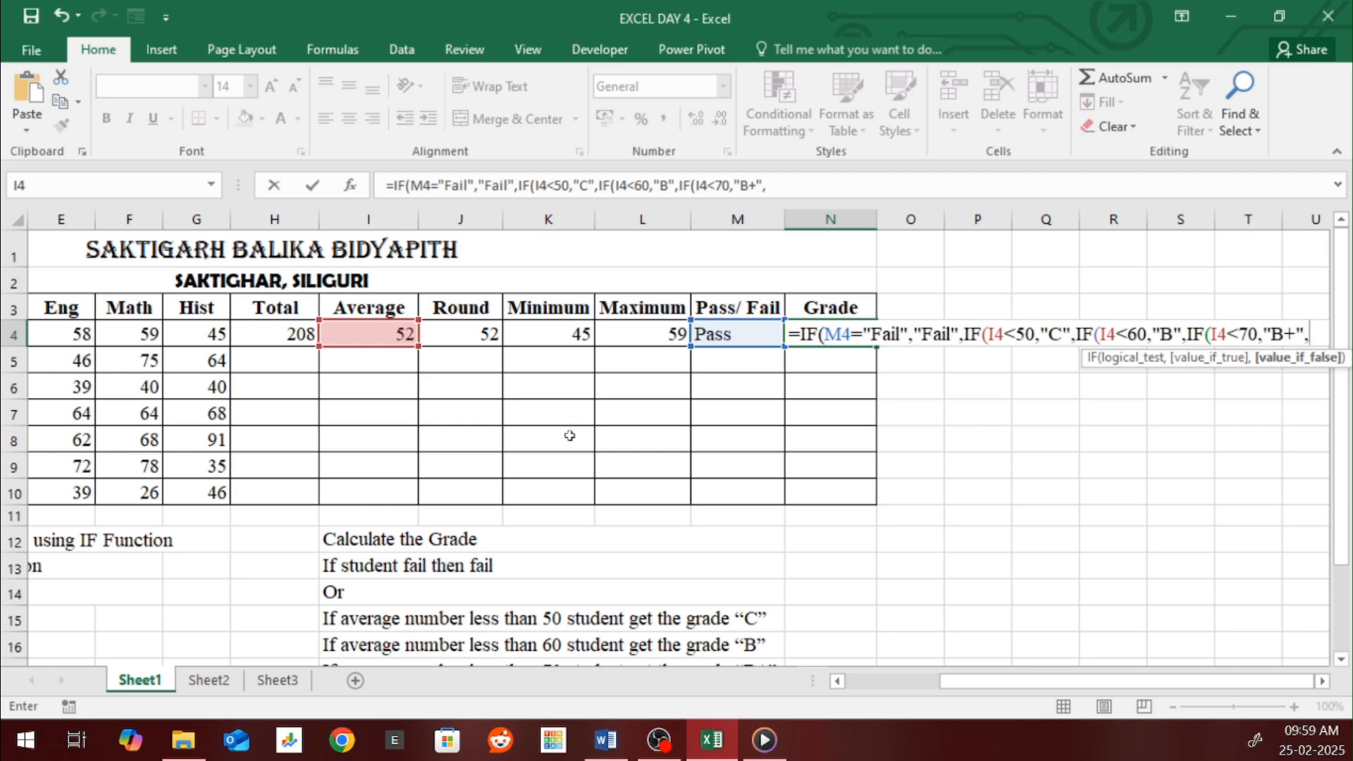
Nest a final IF in the N4 formula that gives "A" when I4 is below 80 and otherwise "A+"
scroll(583, 480, down, 2)
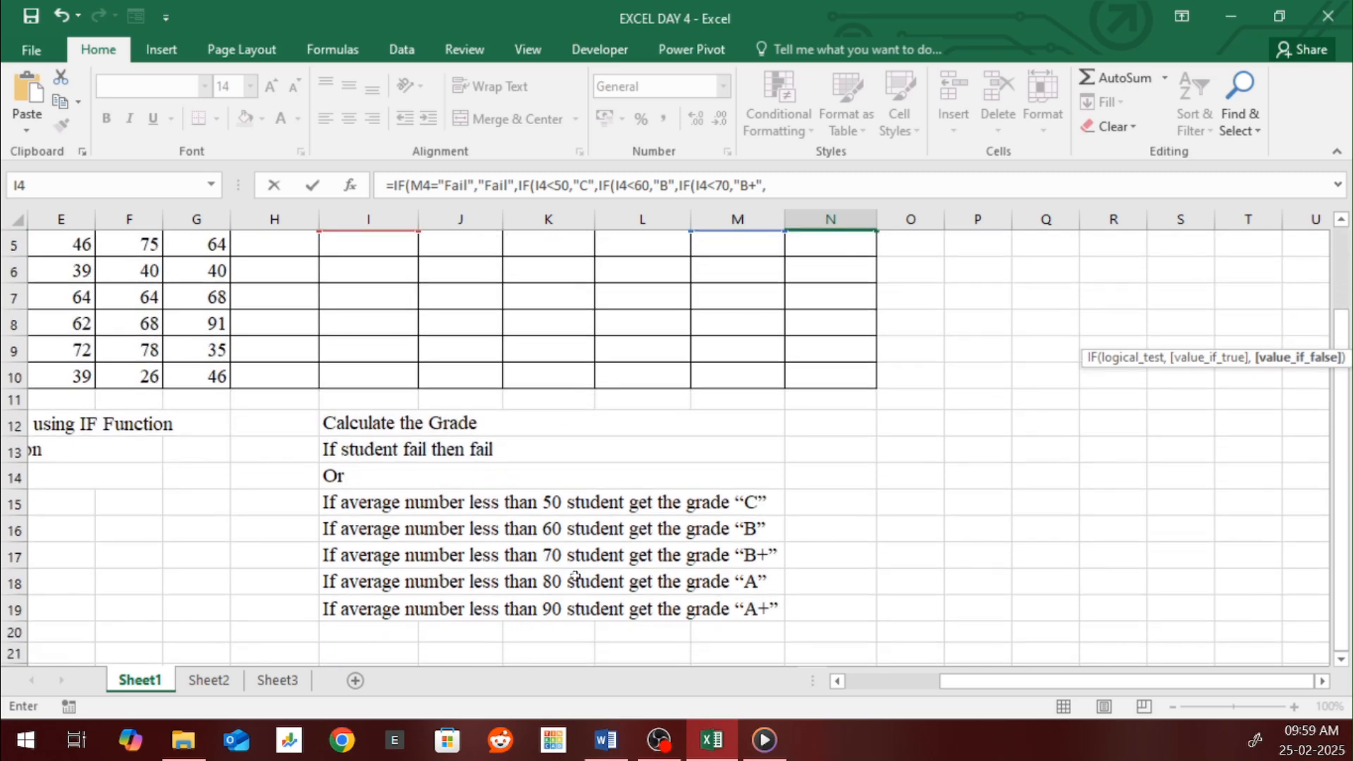
scroll(575, 576, up, 2)
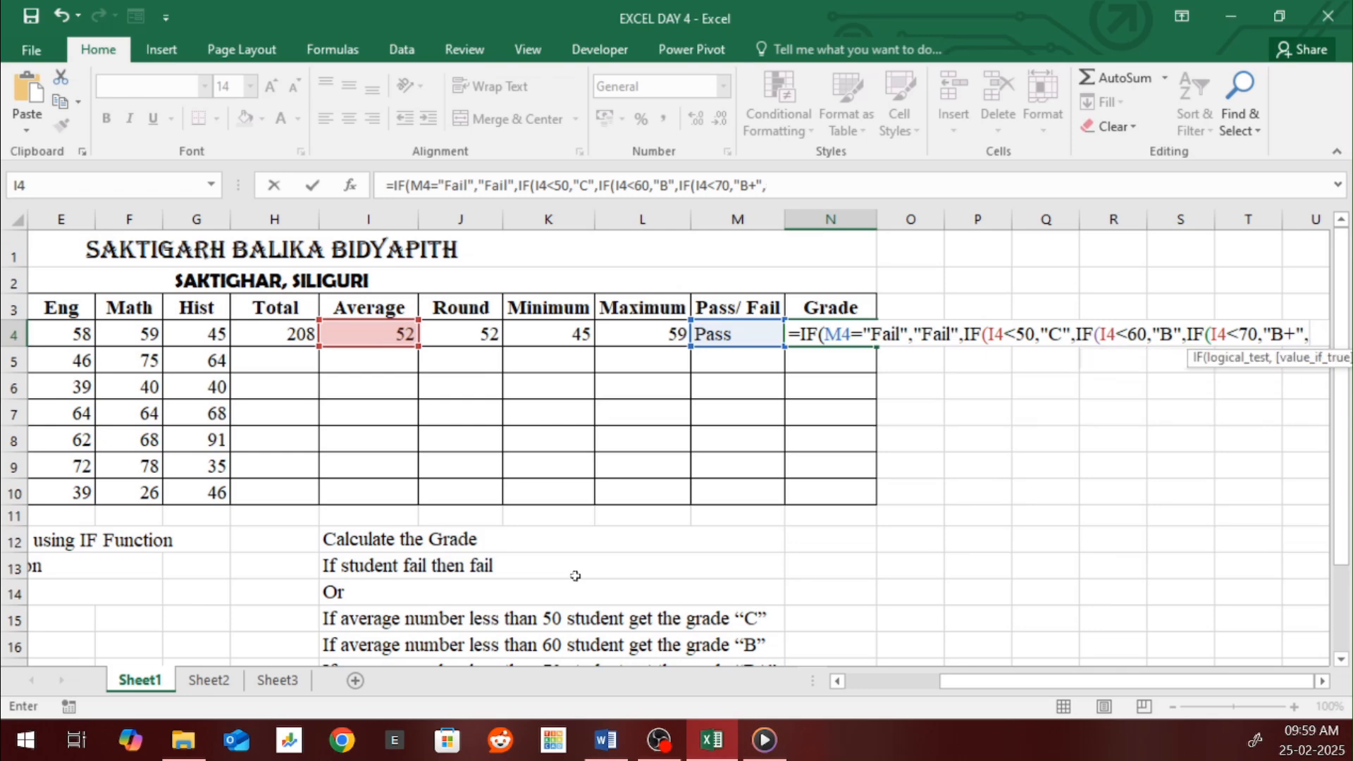
text(if)
key(Tab)
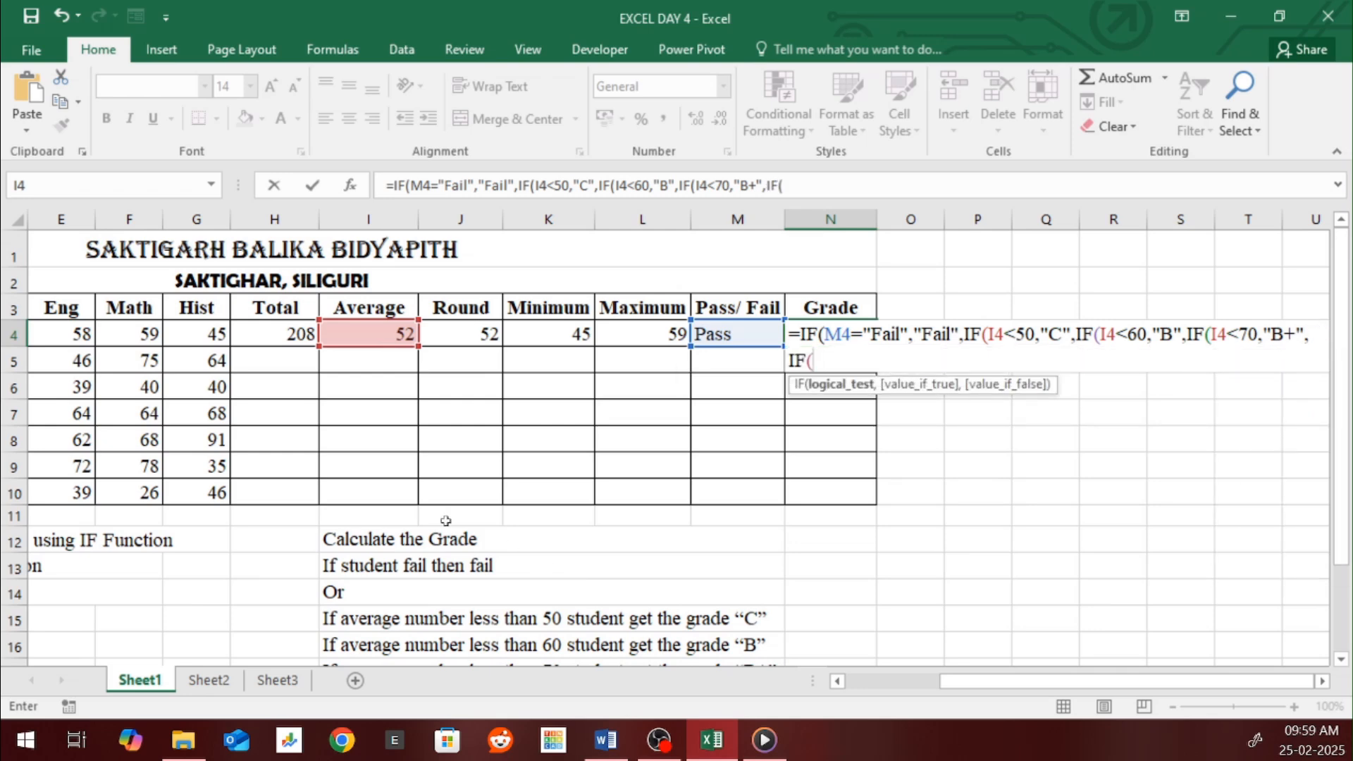
click(382, 331)
text(<)
text(80)
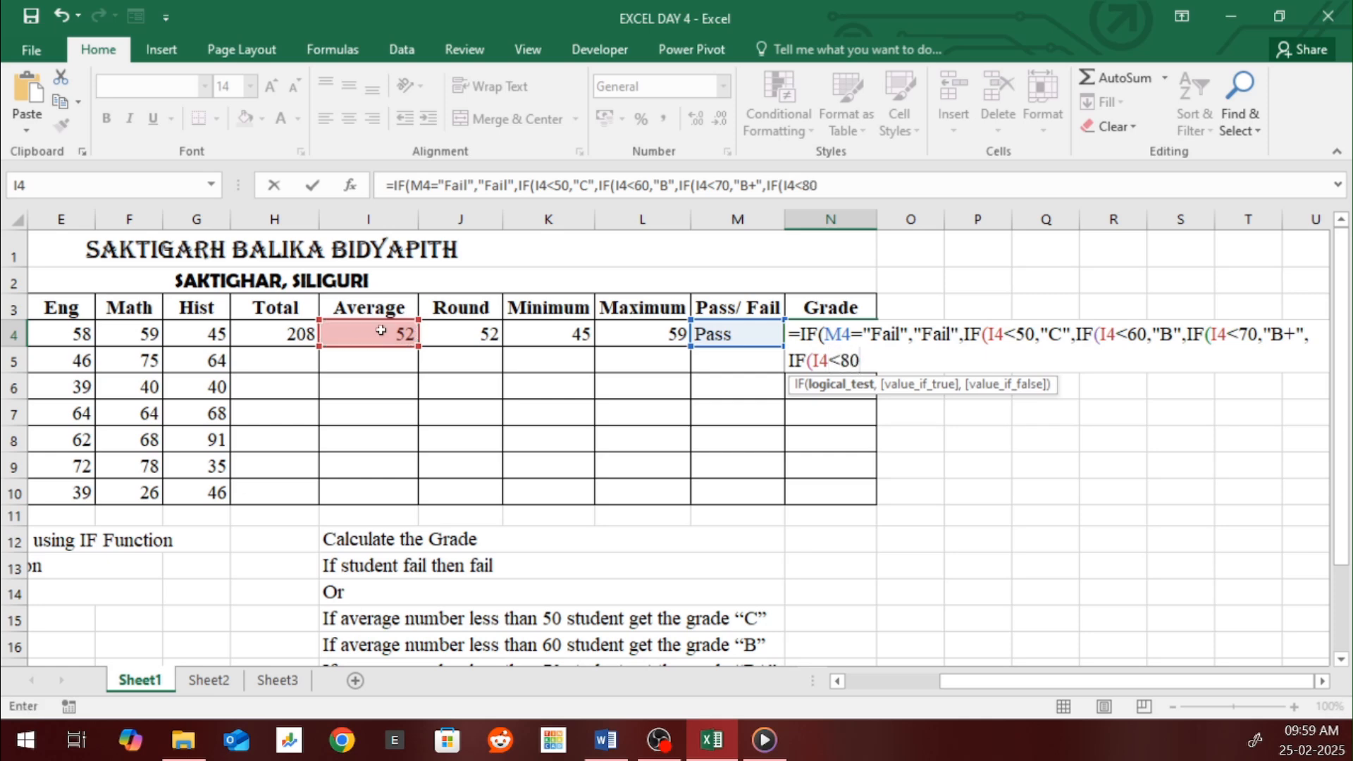
text(,"A",)
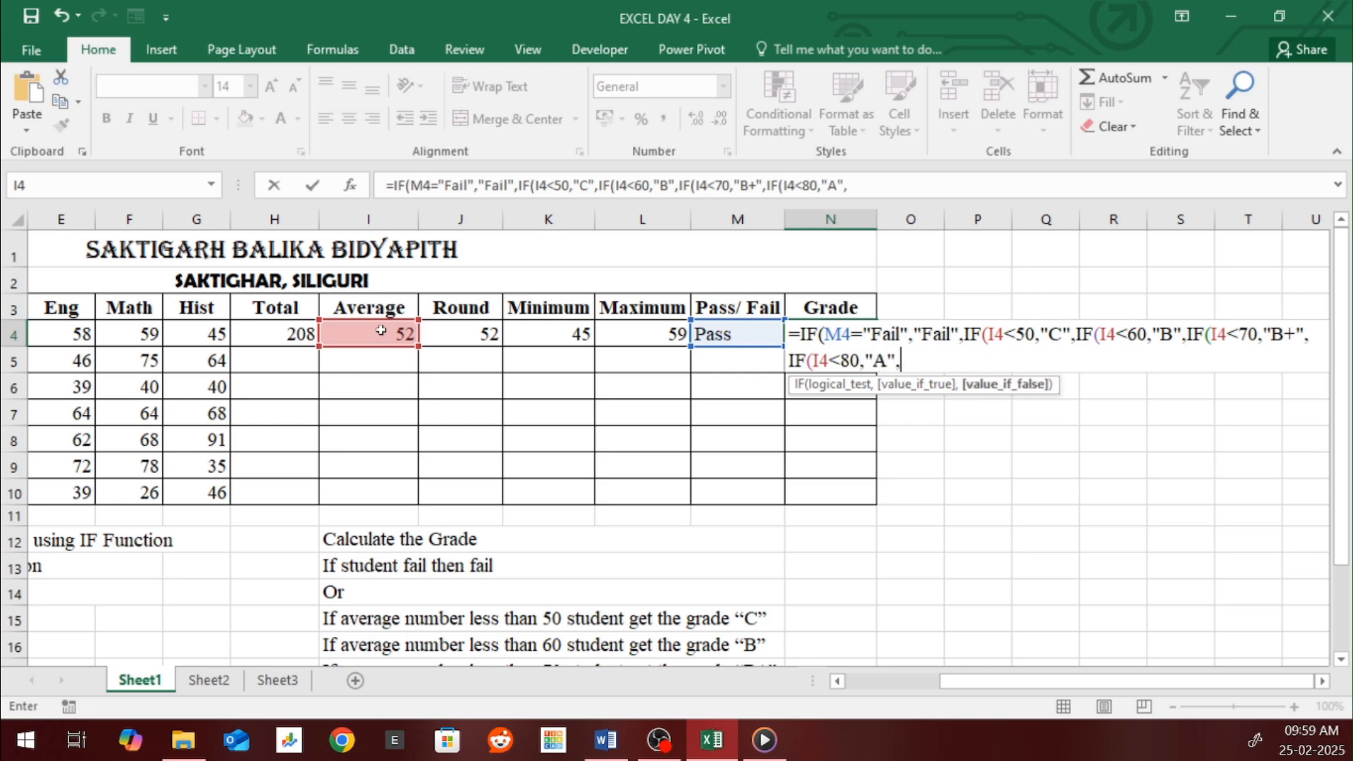
text("A+")
Examine the N4 grade formula argument by argument, from the M4="Fail" test through each nested IF on the average
drag(826, 334, 915, 334)
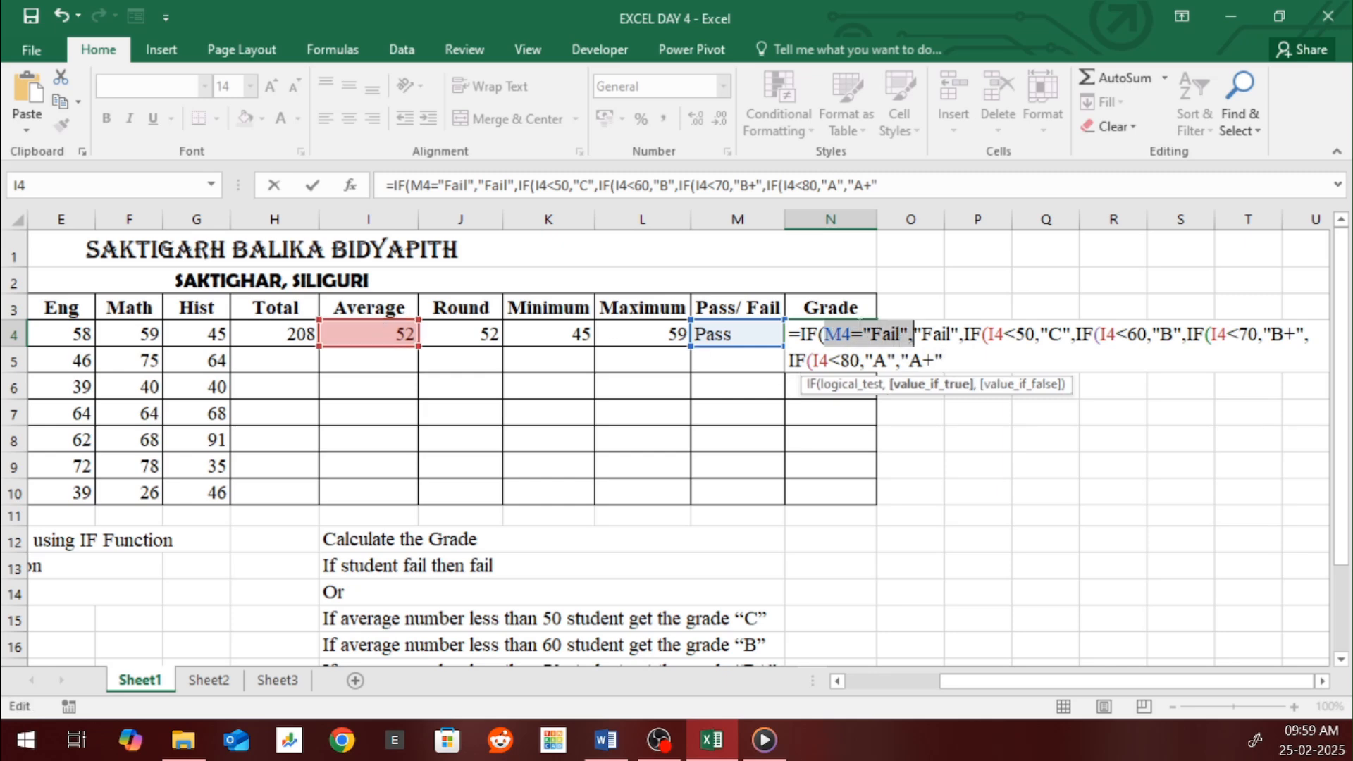
click(851, 334)
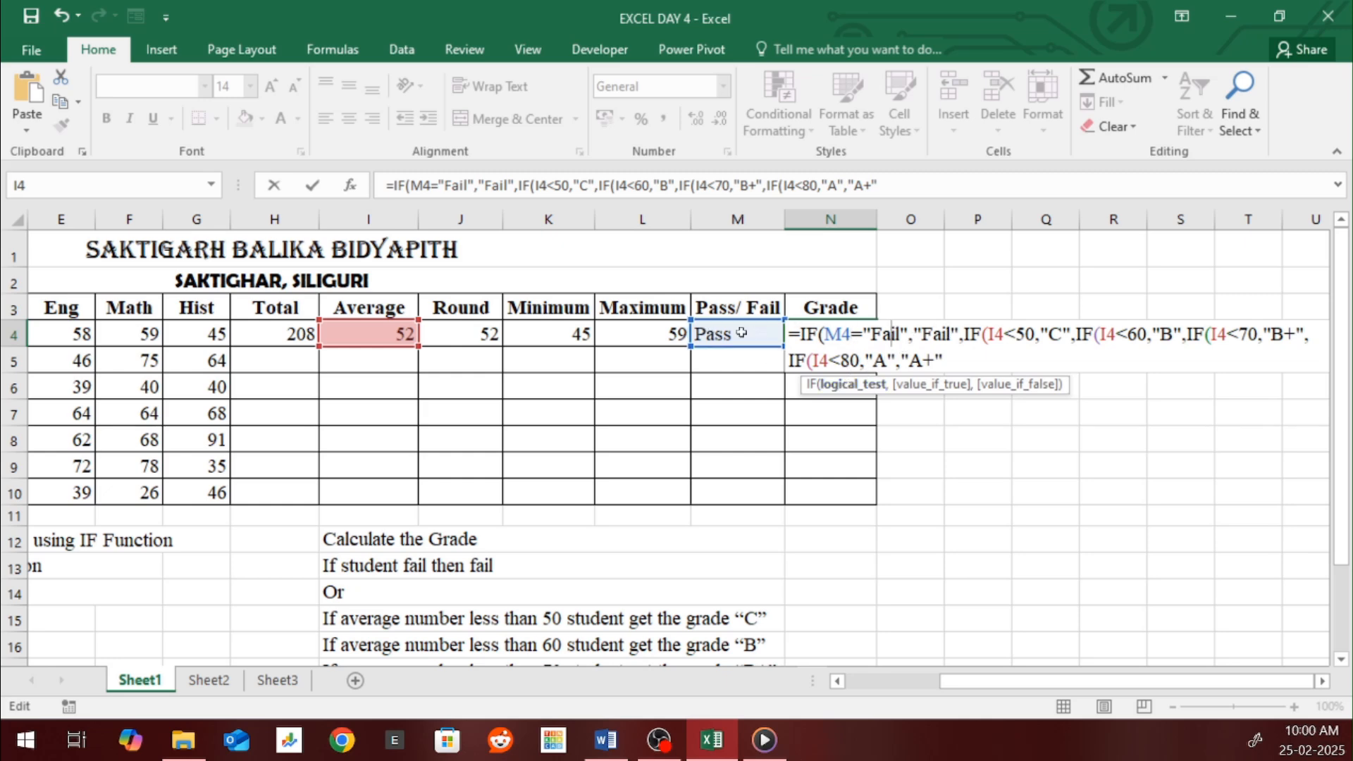
click(922, 334)
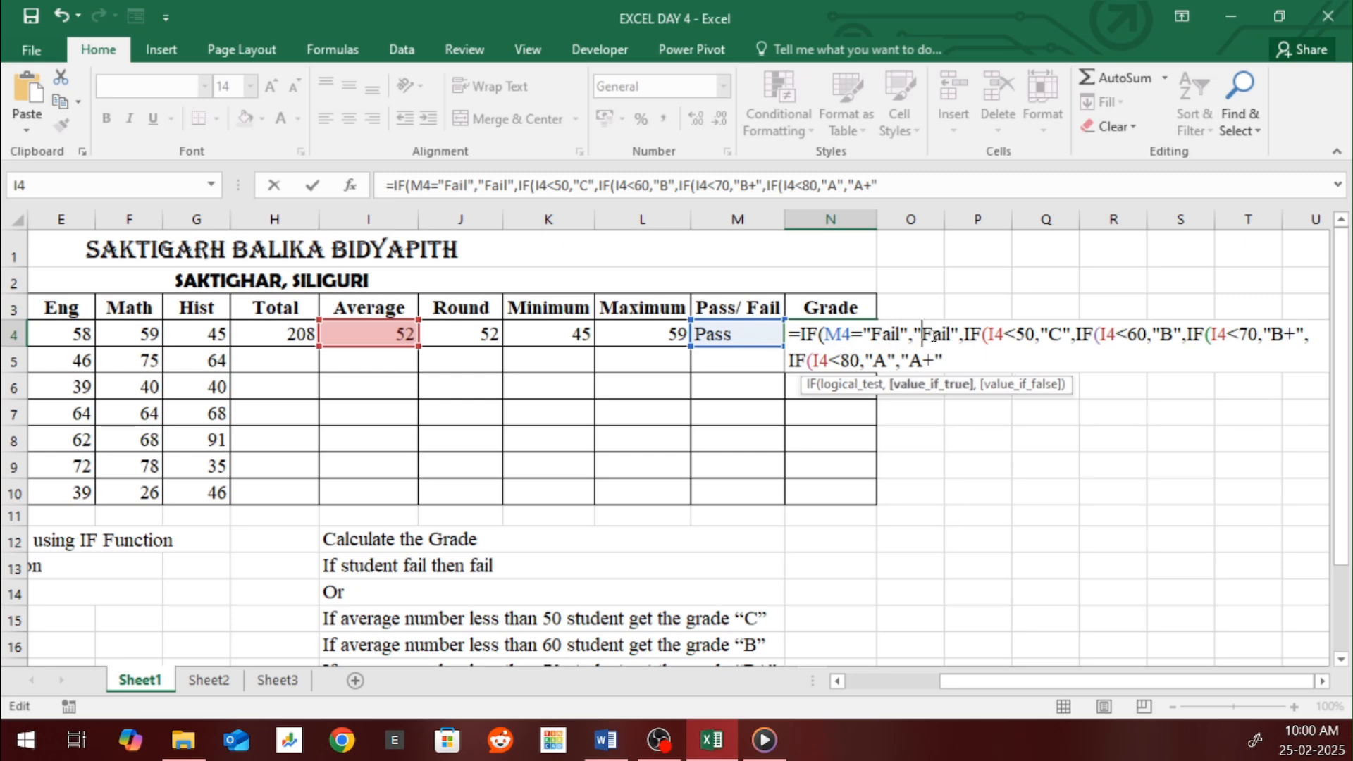
click(979, 334)
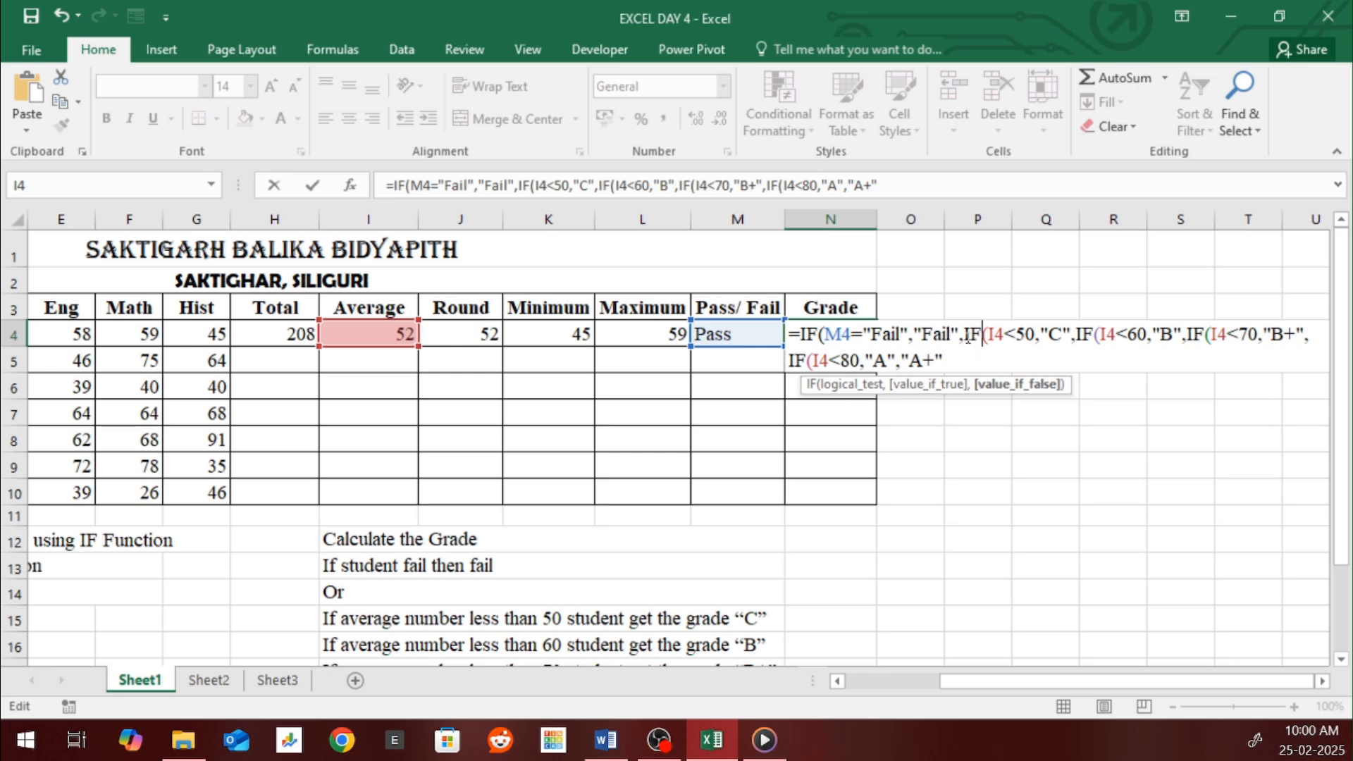
click(952, 336)
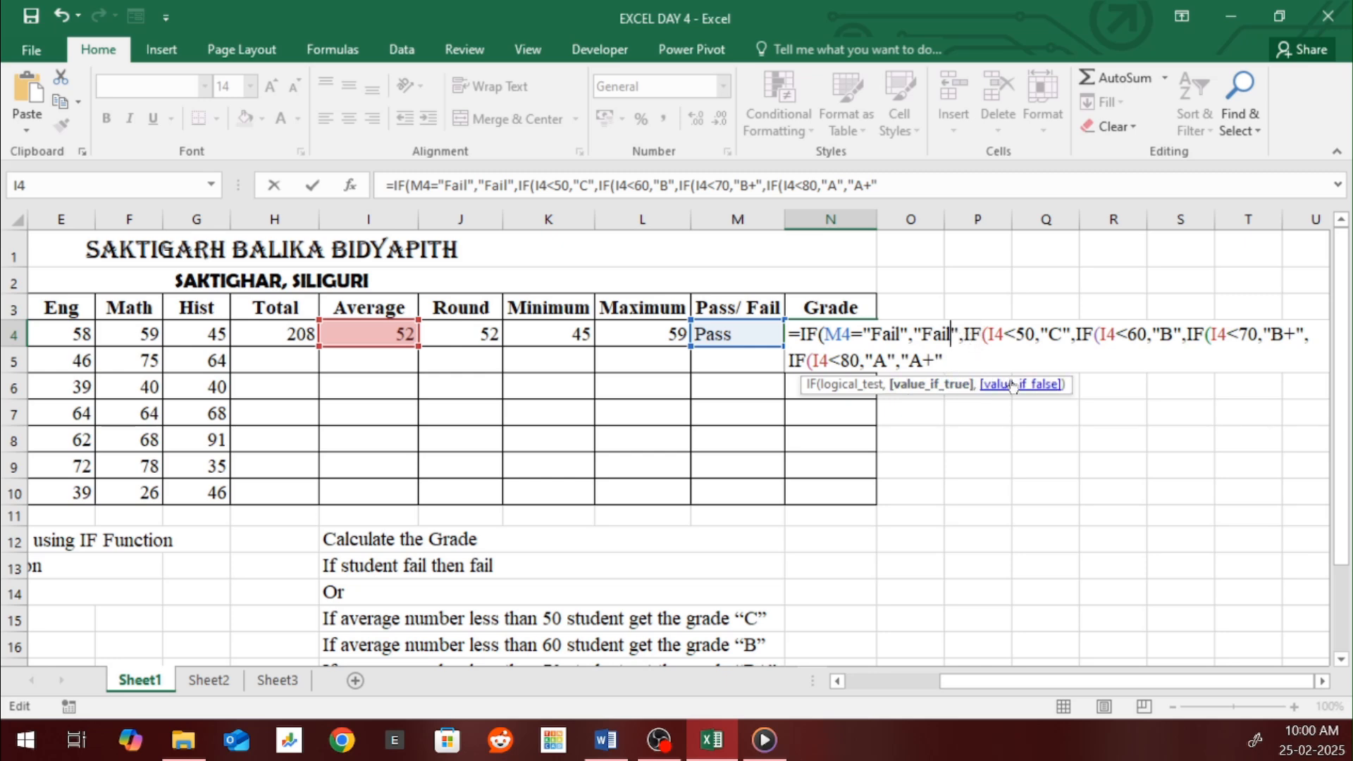
click(1005, 335)
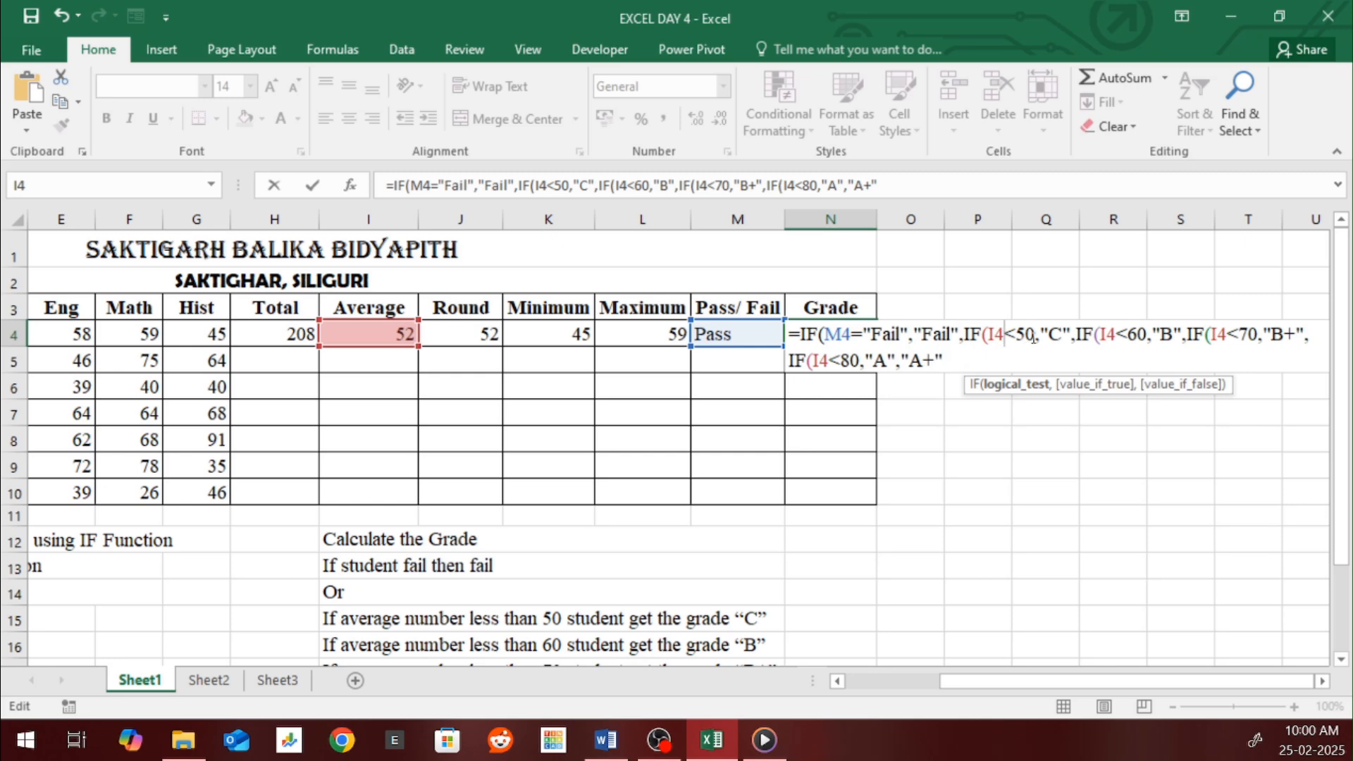
click(1063, 335)
click(1083, 334)
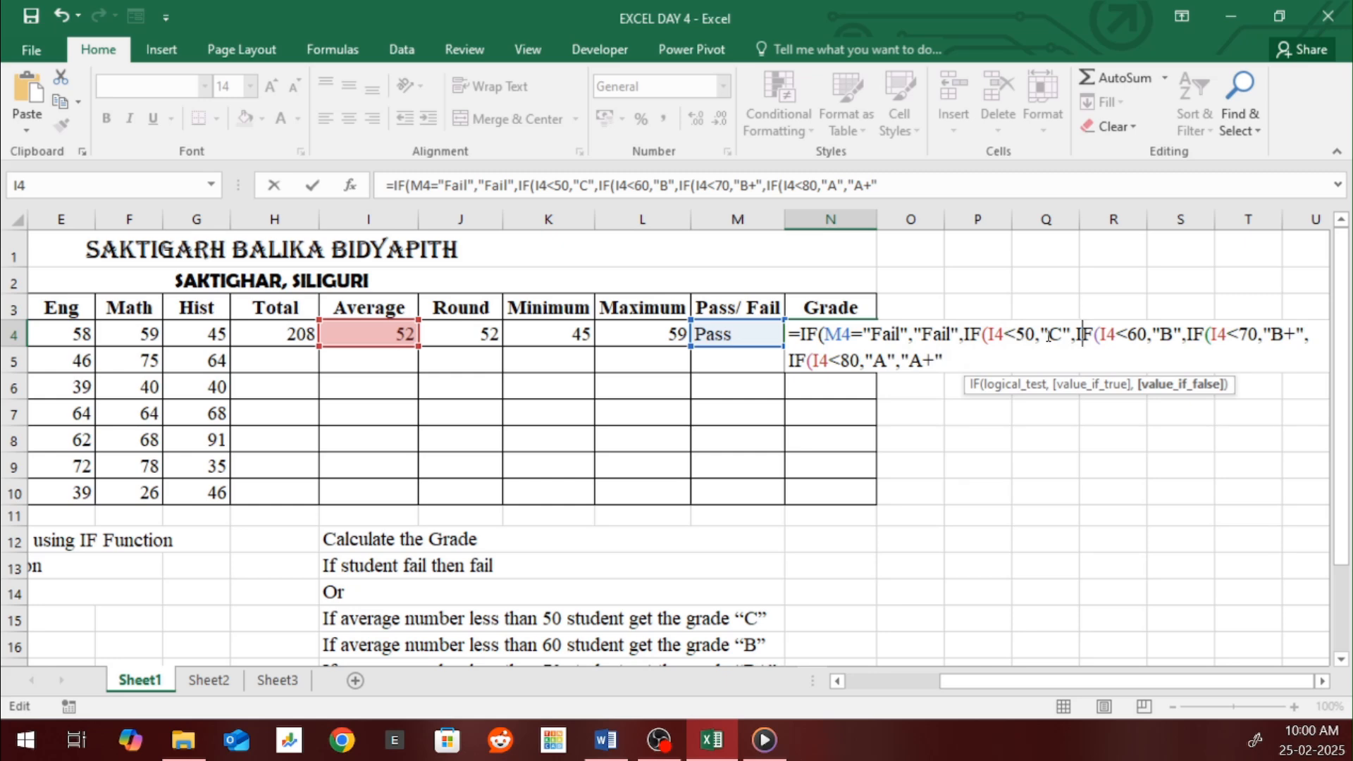
click(1161, 336)
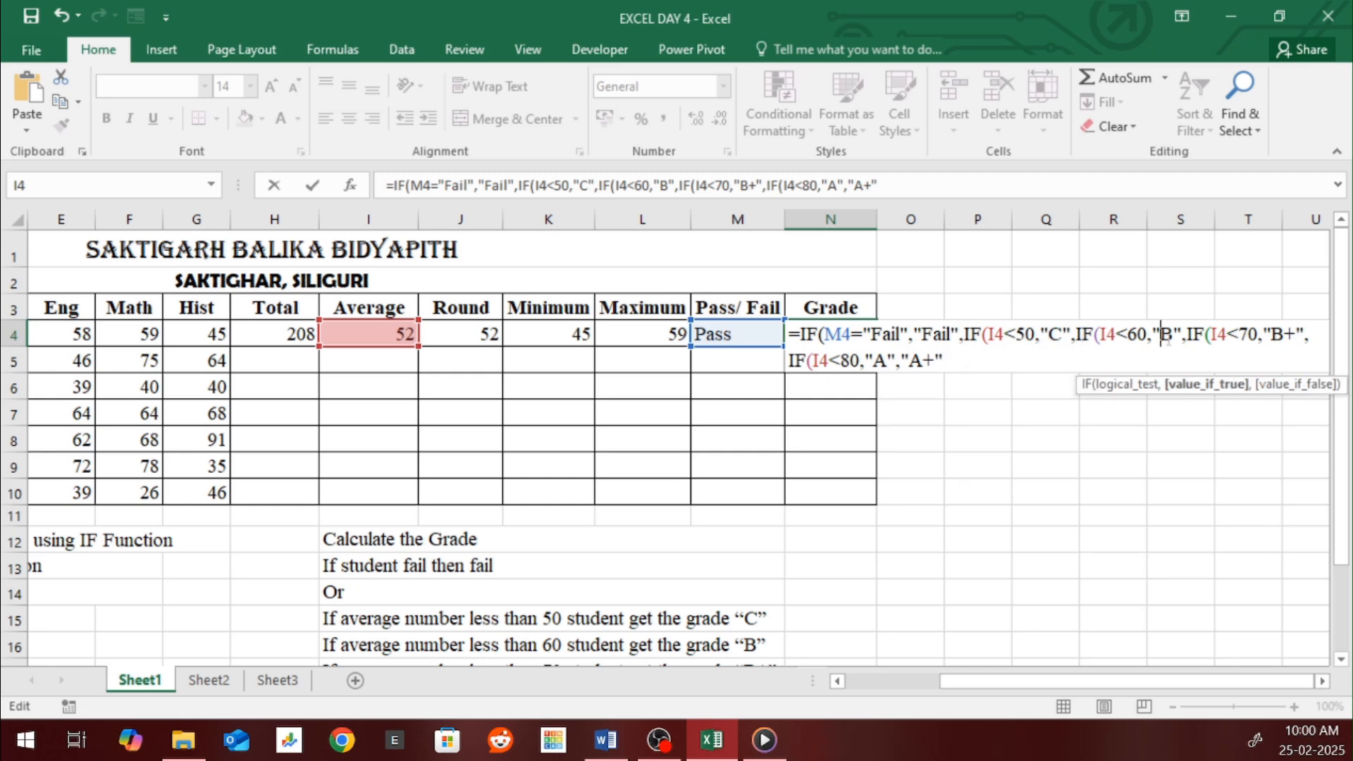
click(1246, 344)
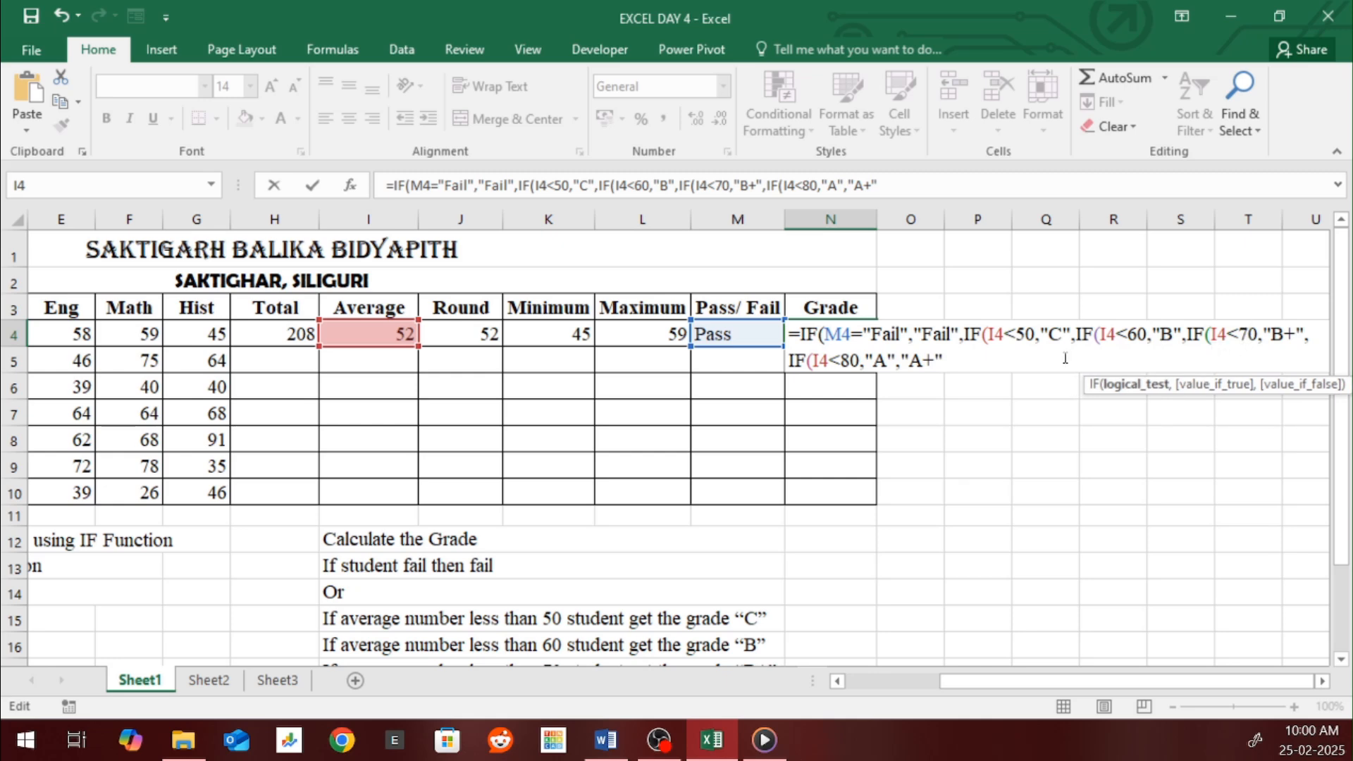
click(861, 361)
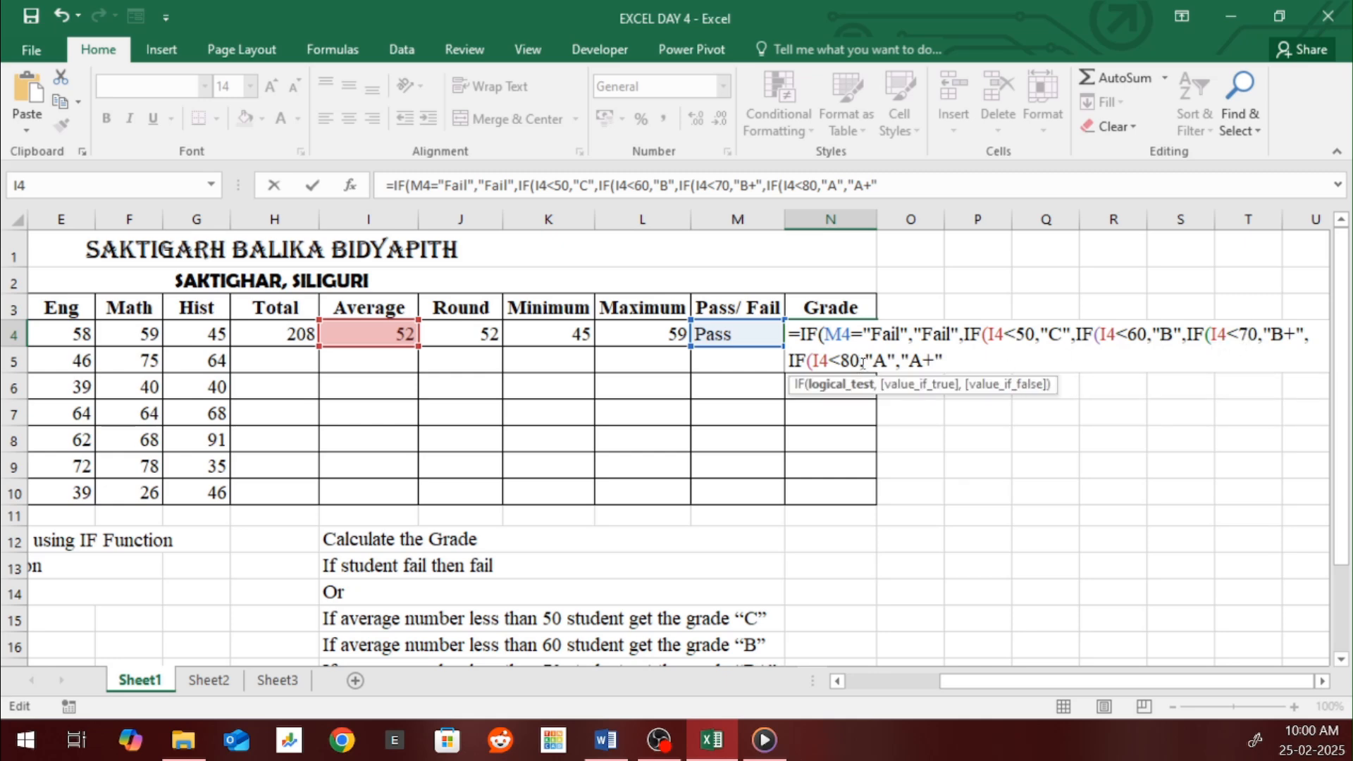
text(,)
Close all five nested IF functions at the end of the N4 formula and commit it
click(949, 361)
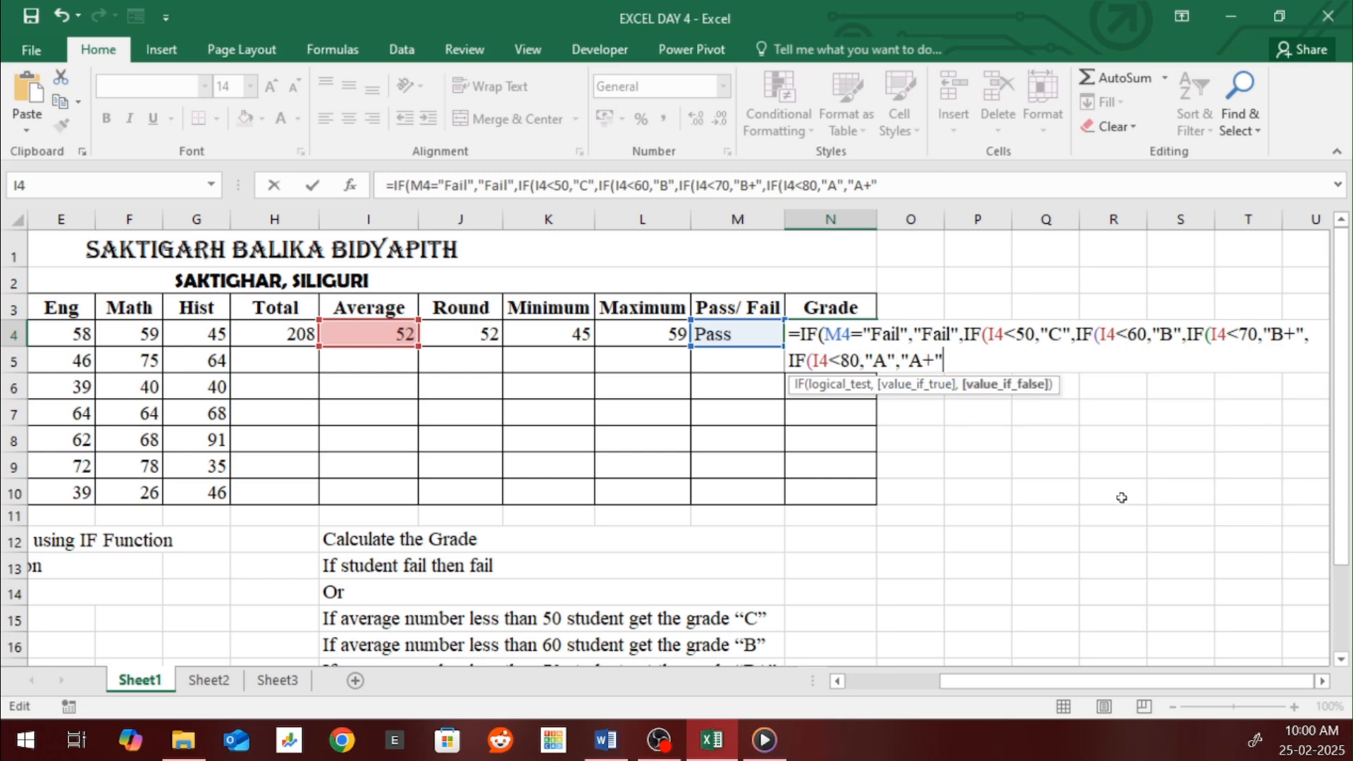
text()))
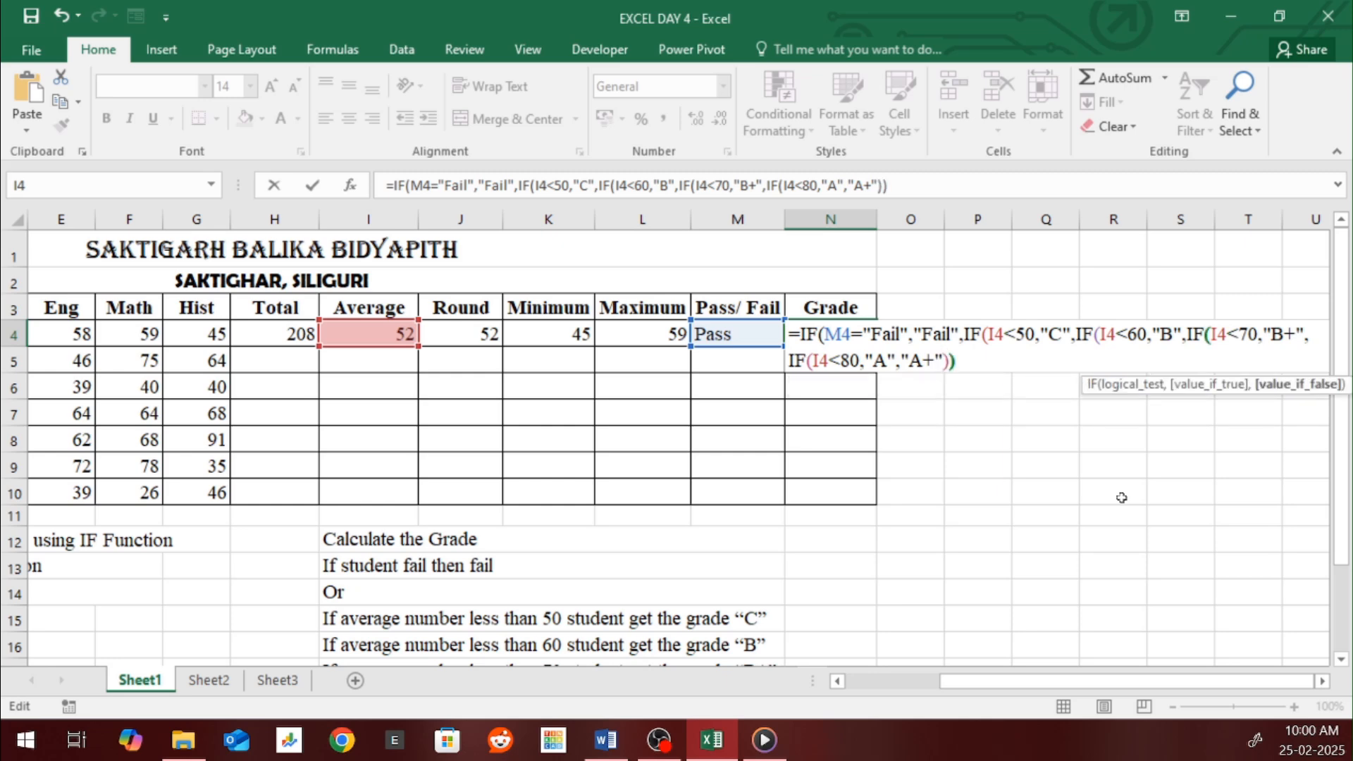
text())
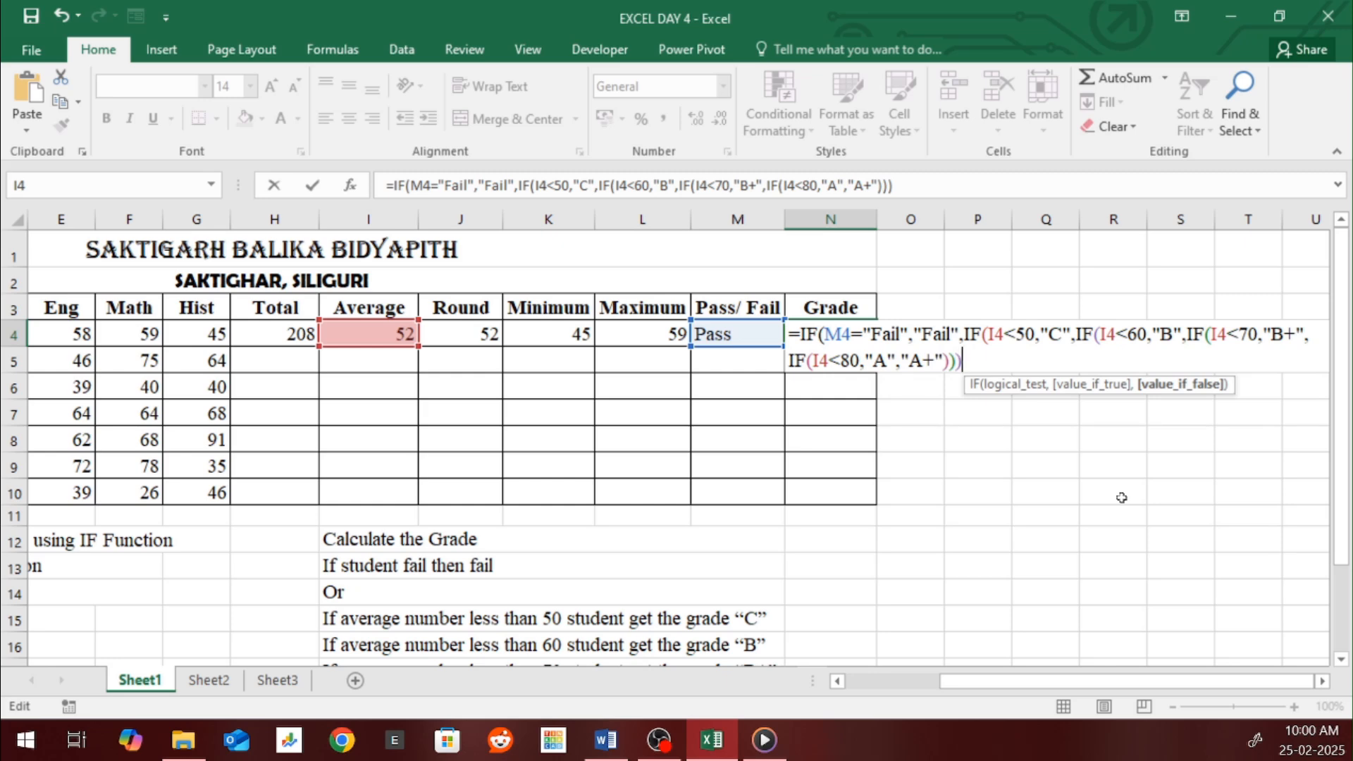
text()))
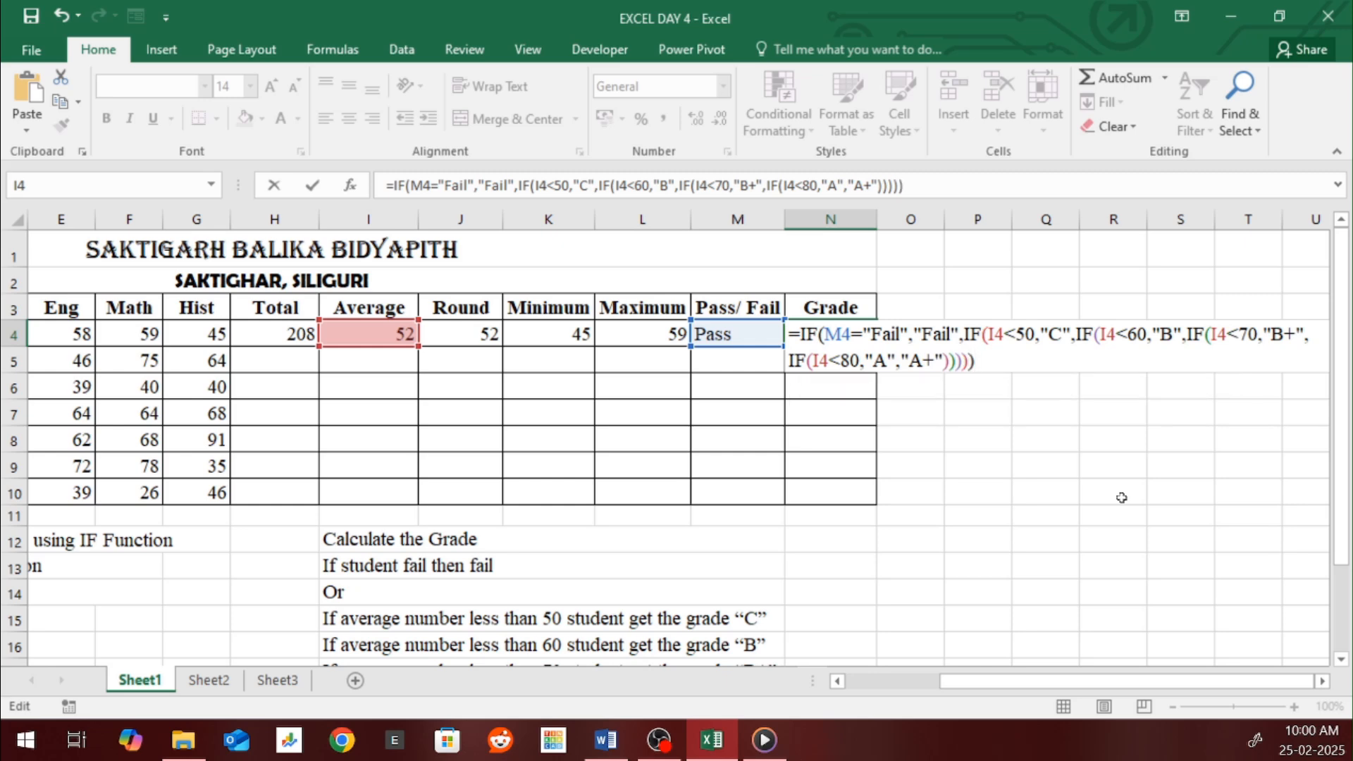
key(Return)
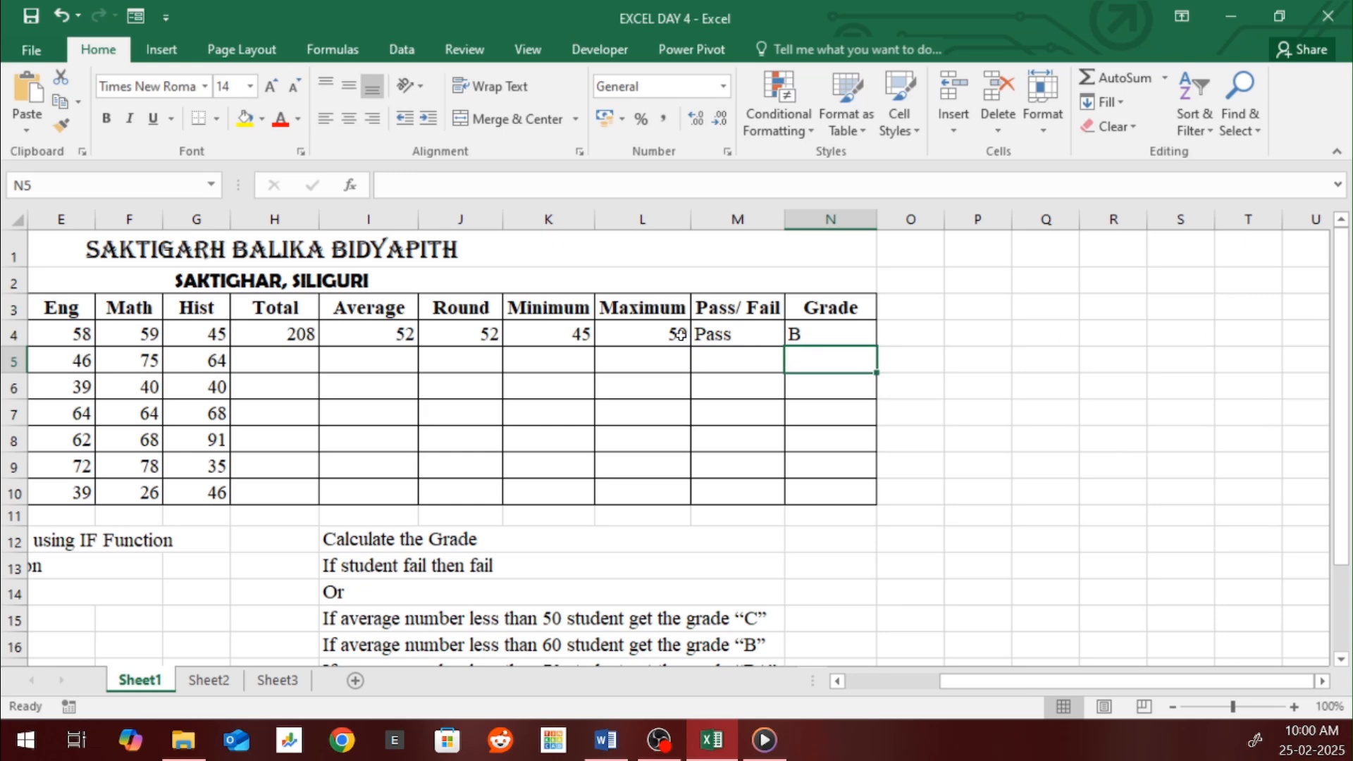
Check the N4 grade and its formula against the average in I4 and the pass/fail formula in M4
click(401, 335)
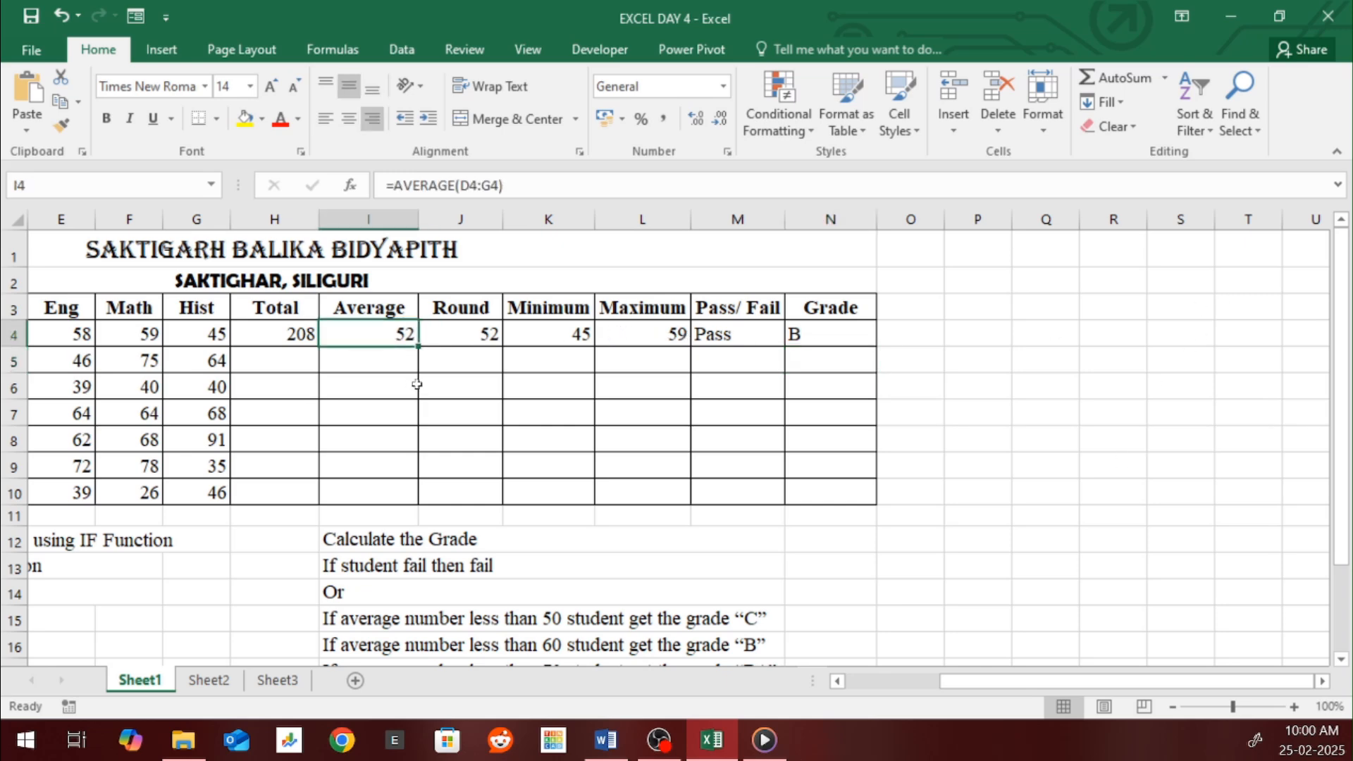
click(797, 334)
double_click(797, 335)
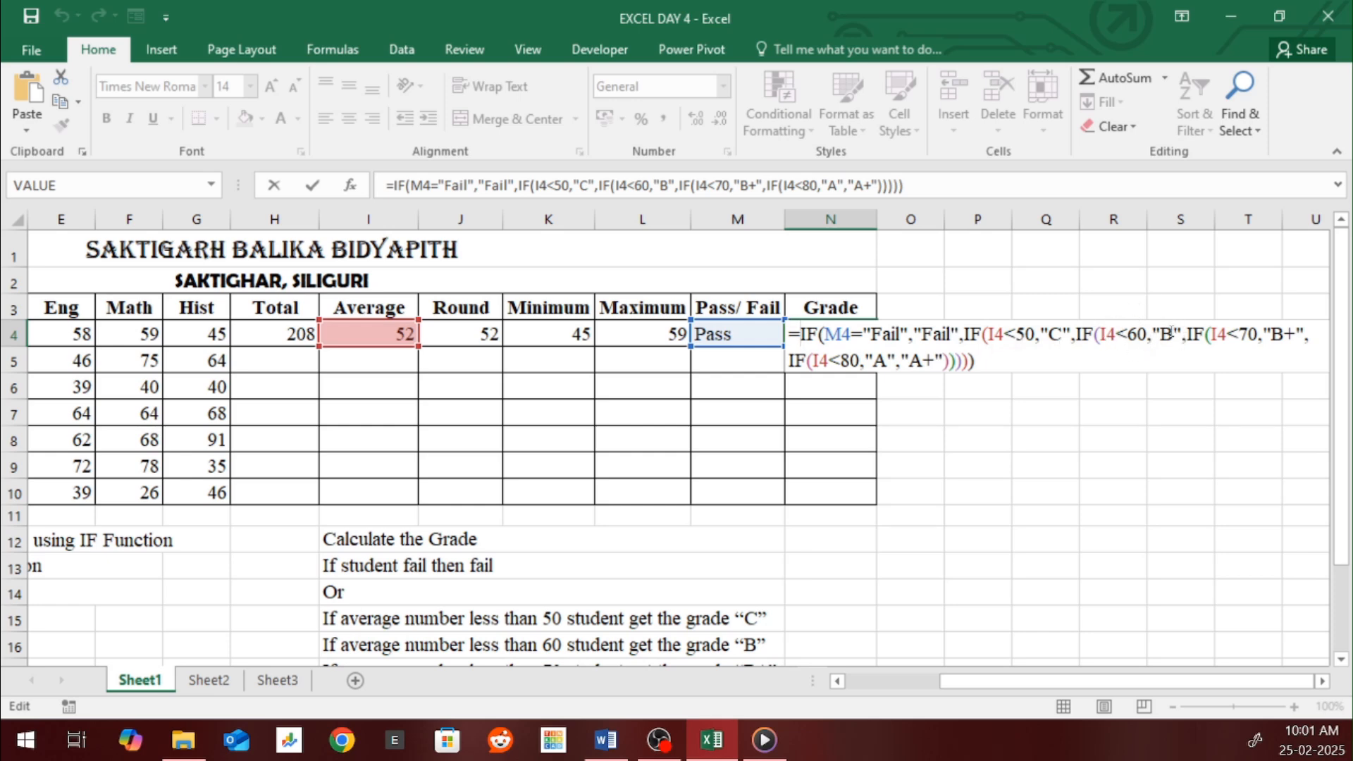
key(Return)
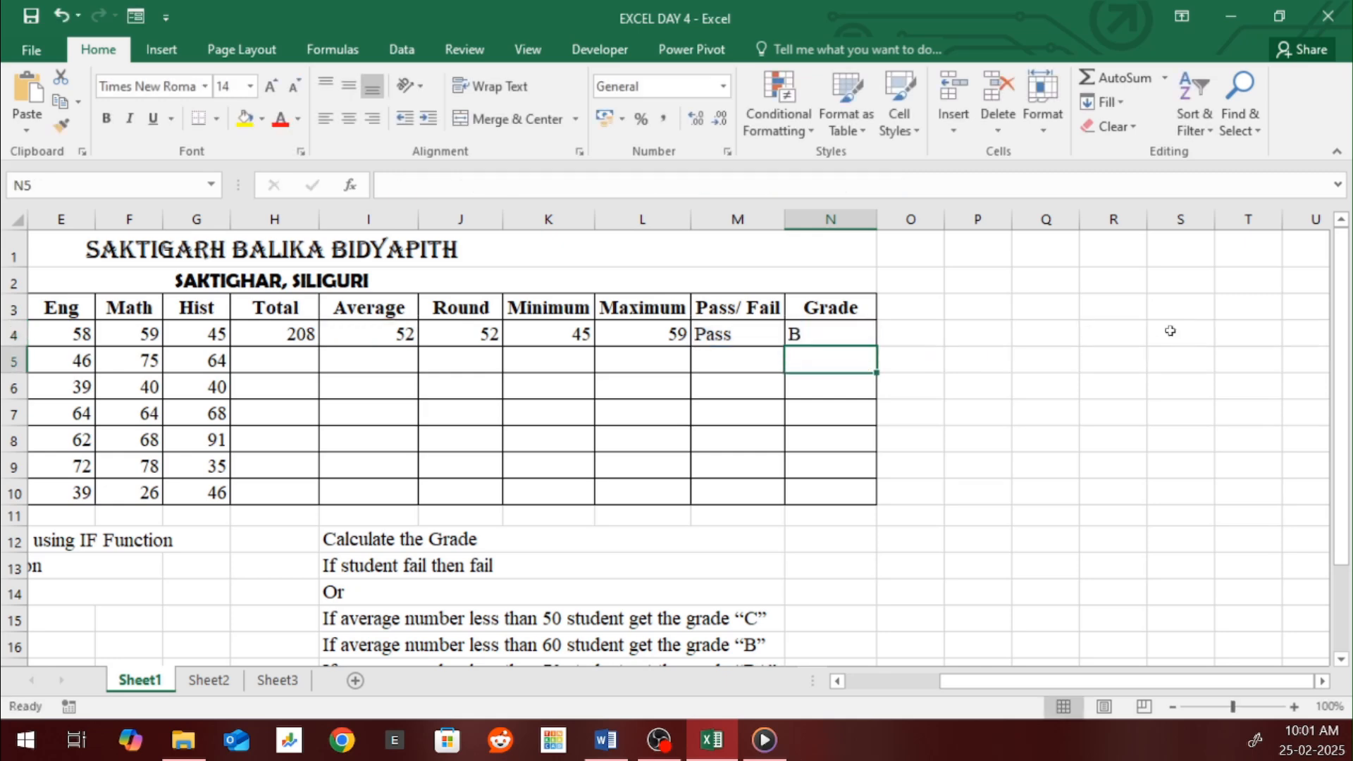
click(746, 337)
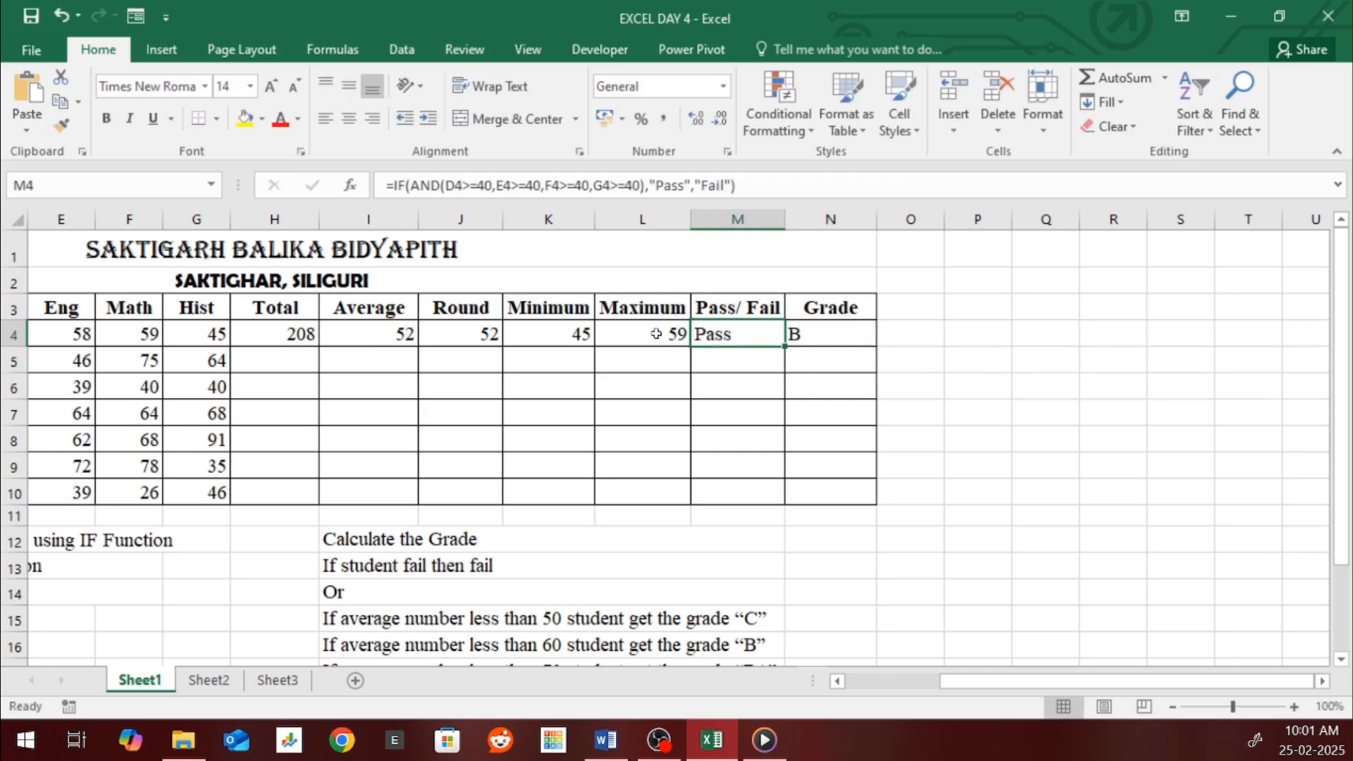
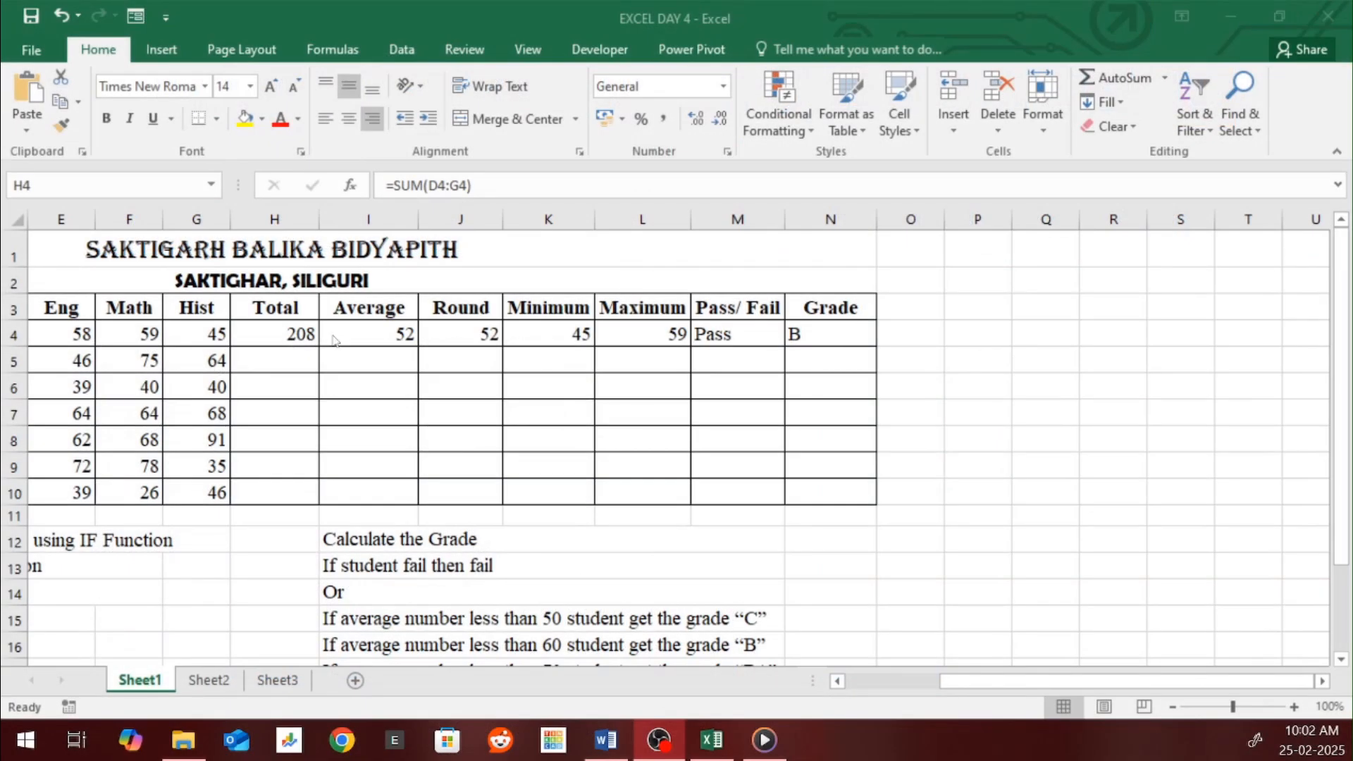
Fill the formulas in H4:N4 down to row 10 for the remaining students
drag(285, 336, 795, 334)
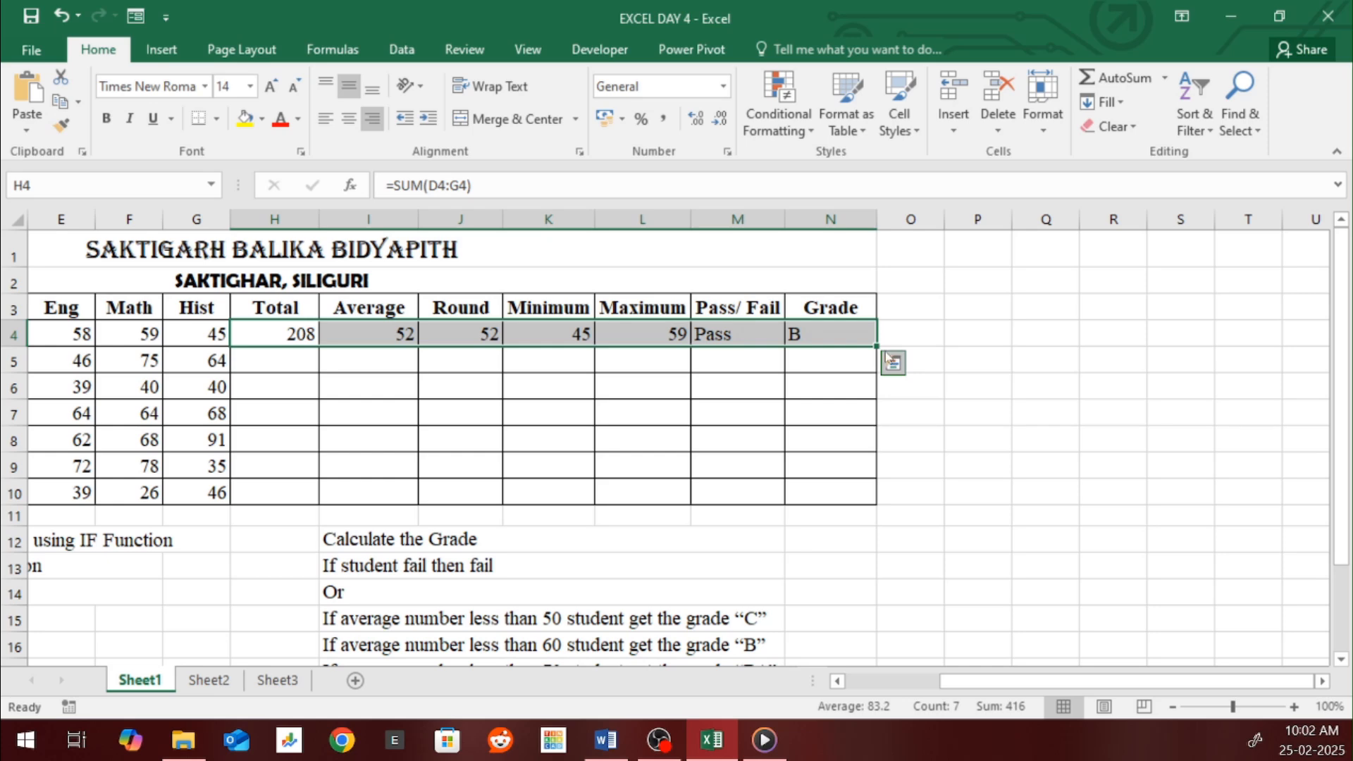
drag(880, 351, 879, 506)
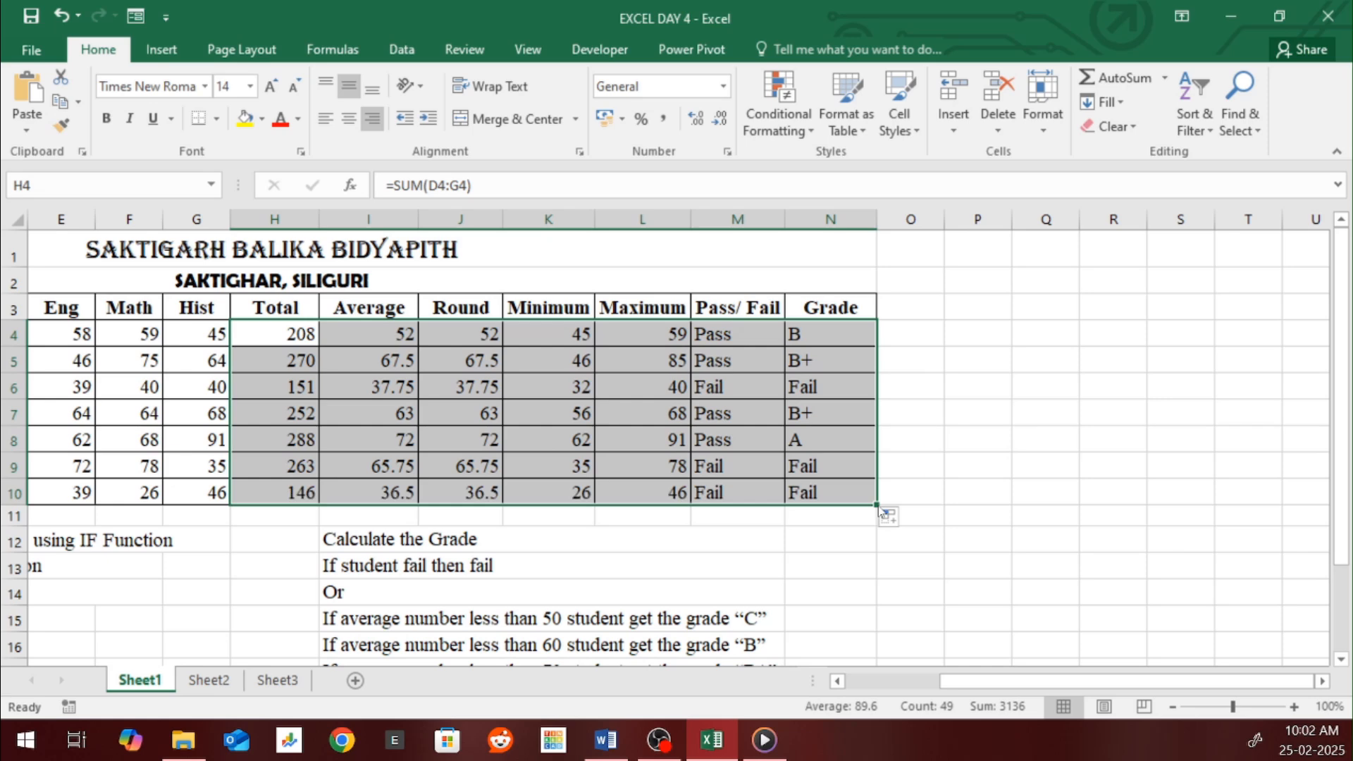
click(808, 330)
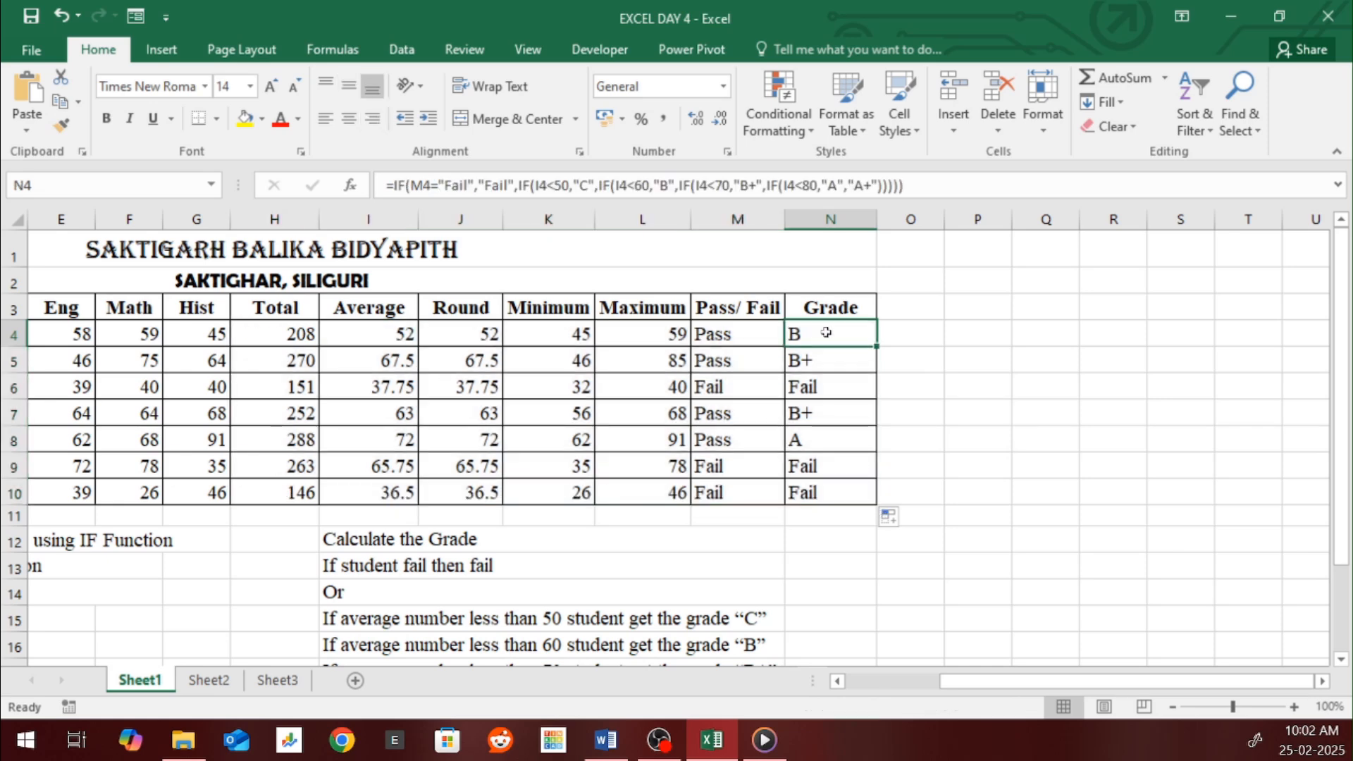
On Sheet2, enter =ISODD(A2) in B2 under Odd value
click(208, 681)
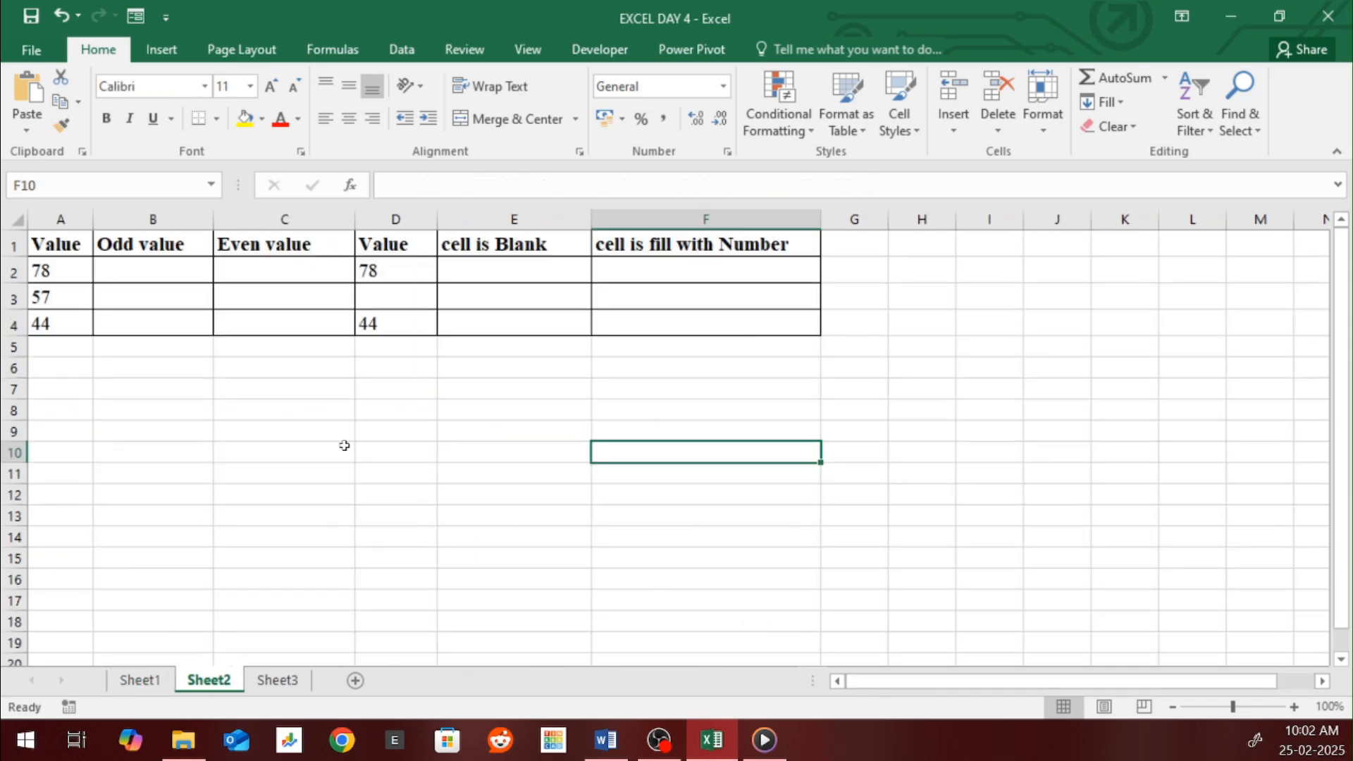
click(167, 267)
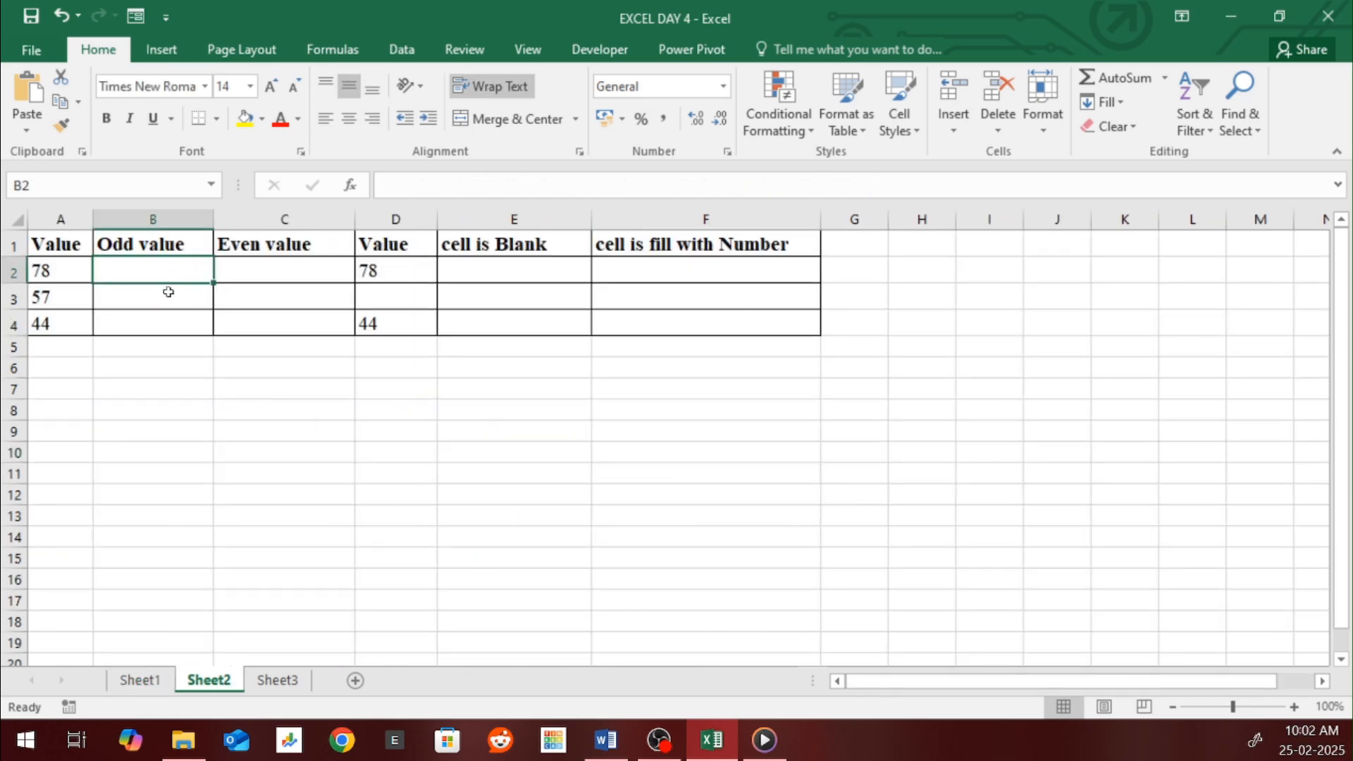
text(=)
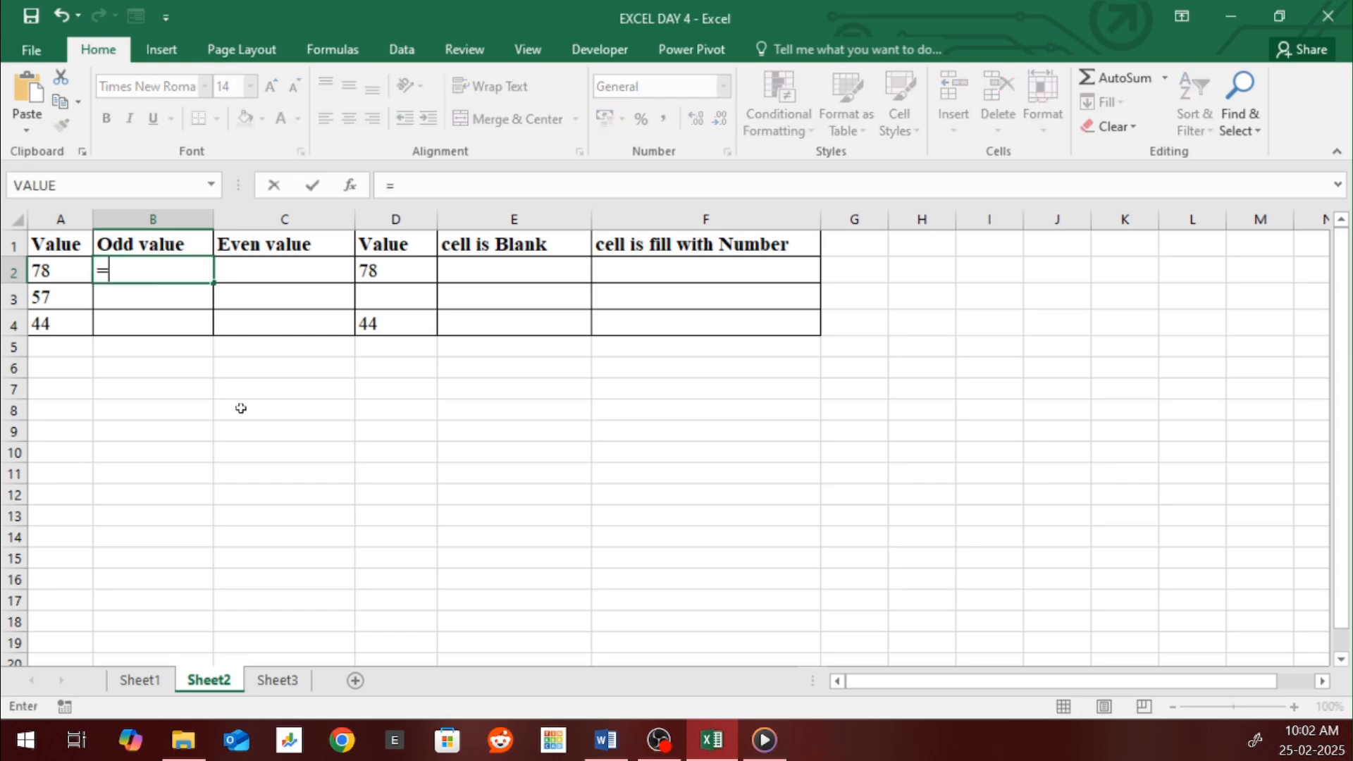
text(iso)
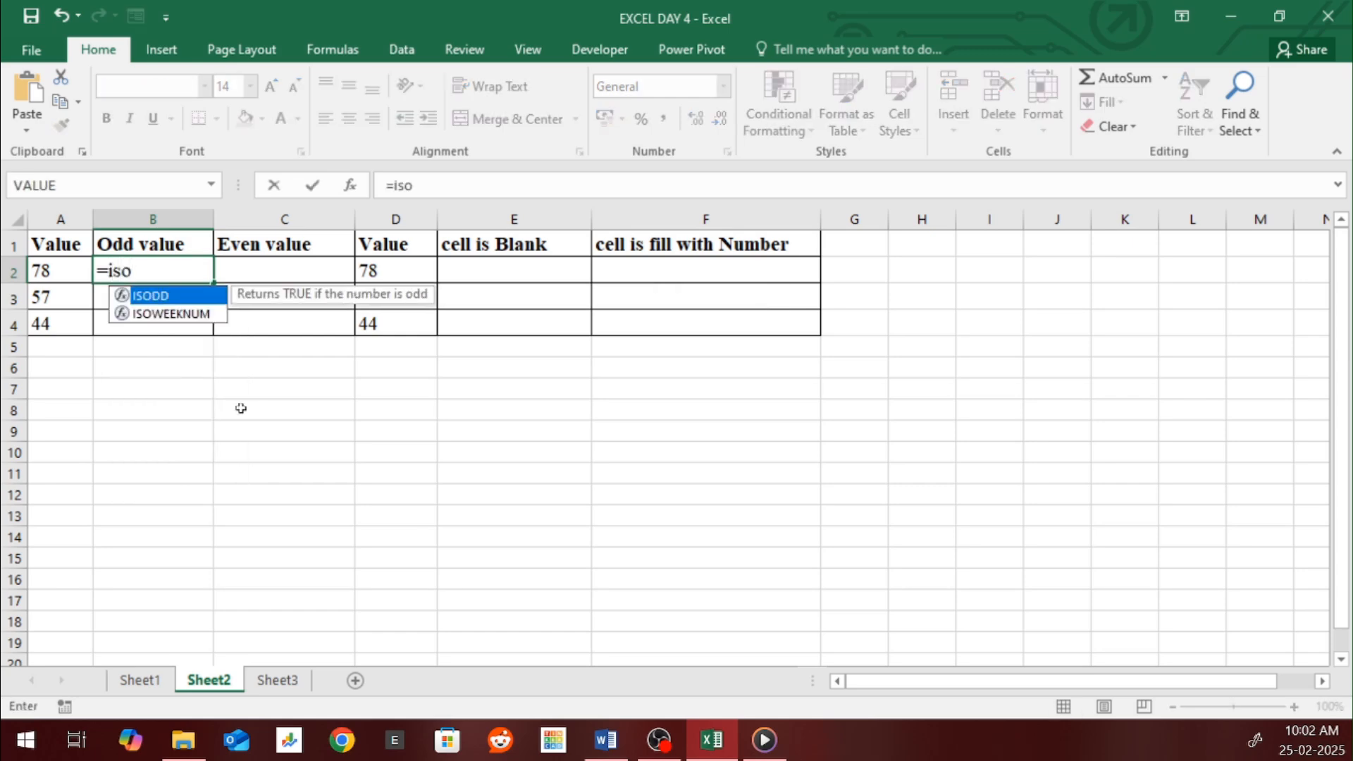
key(Tab)
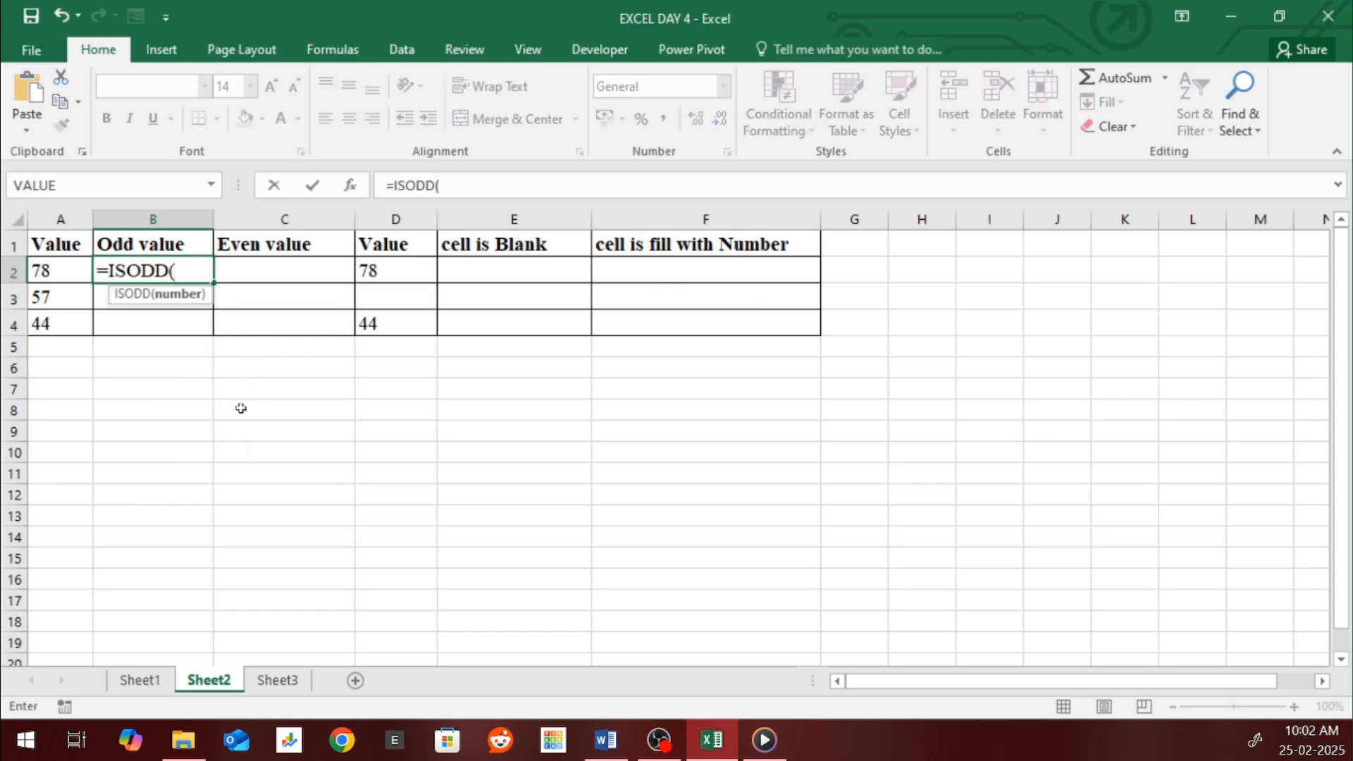
click(48, 265)
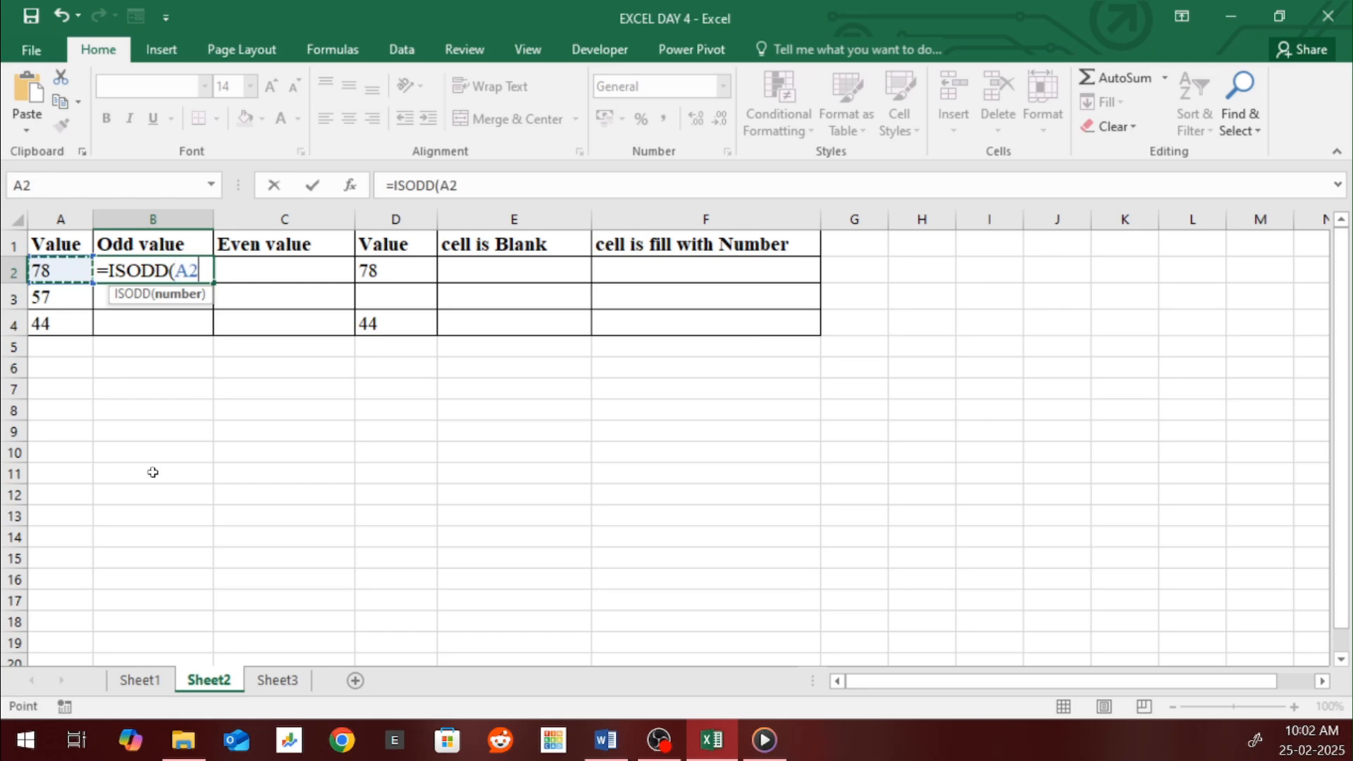
text())
key(Return)
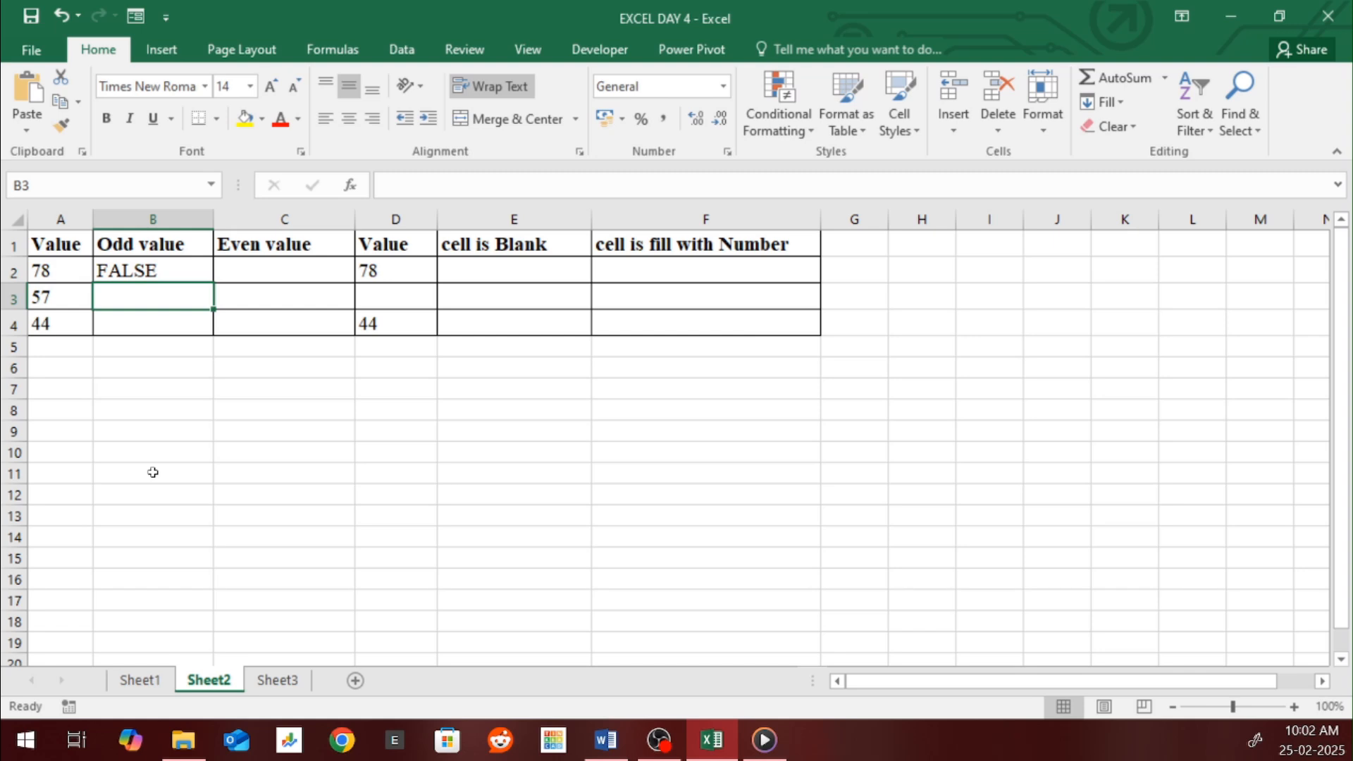
Fill the ISODD formula from B2 down to B4
click(171, 271)
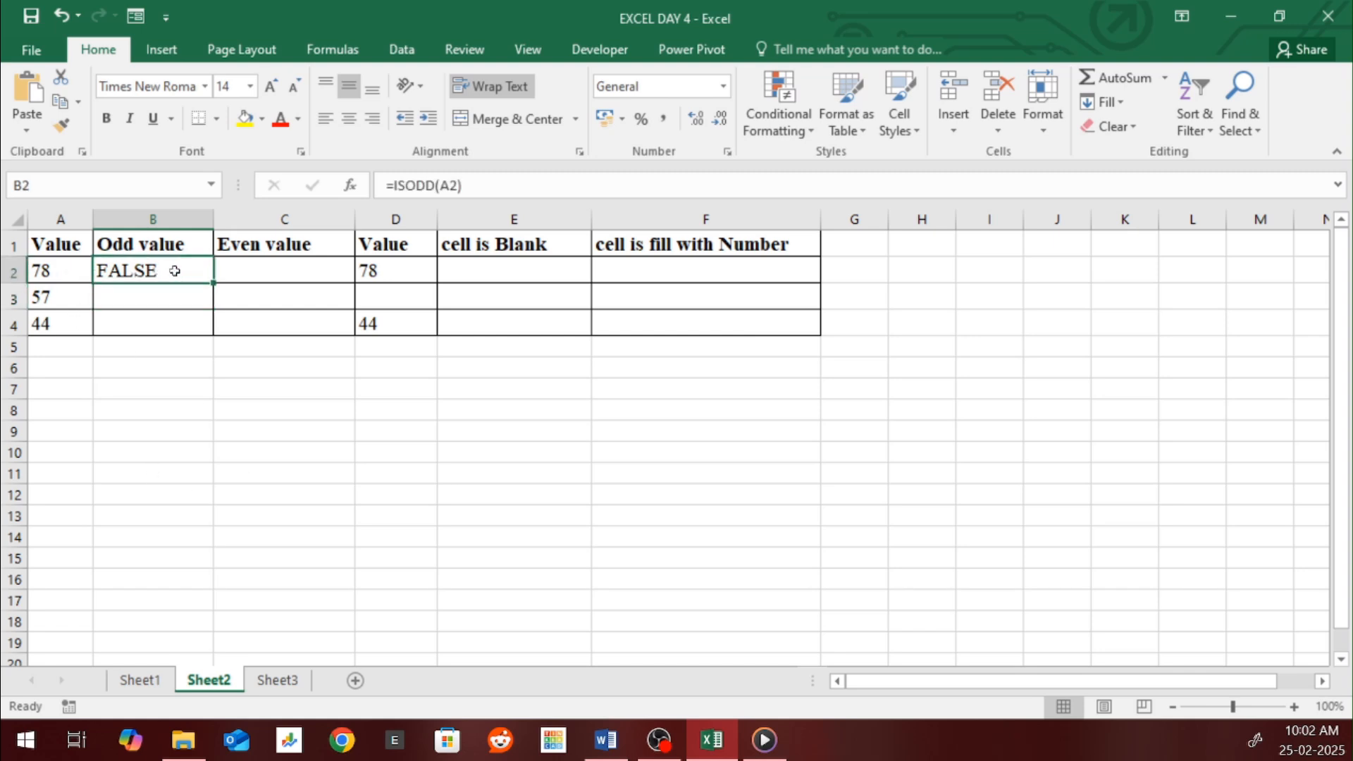
drag(213, 283, 211, 330)
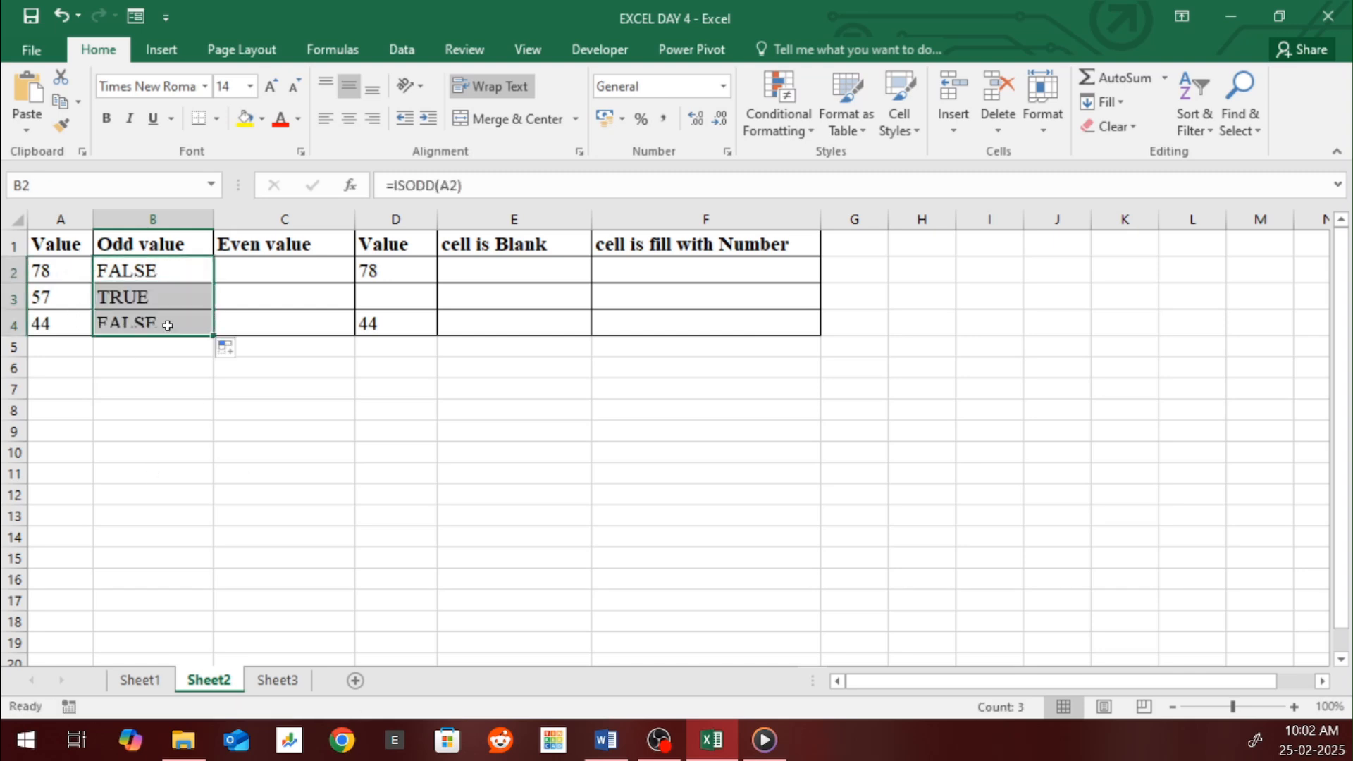
click(119, 301)
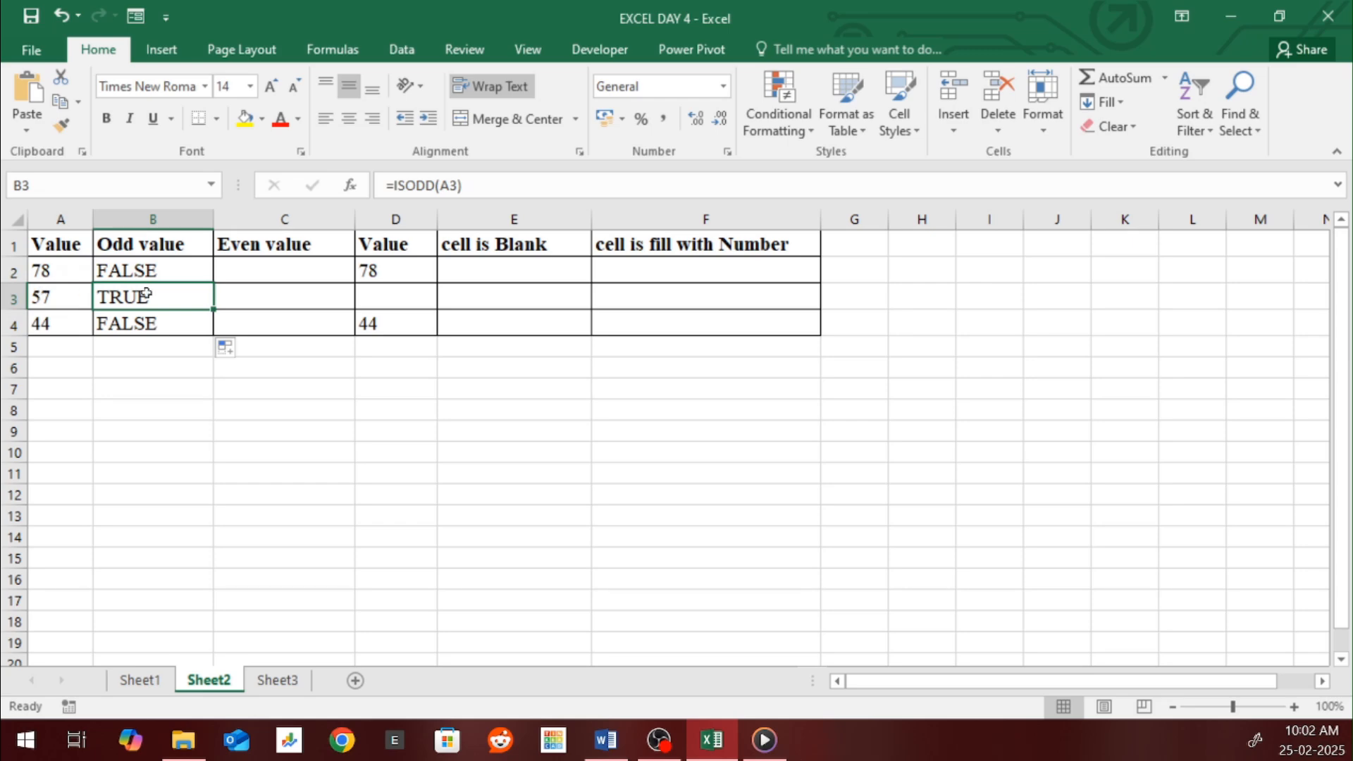
Enter =ISEVEN(A2) in C2 under Even value
double_click(268, 272)
text(=)
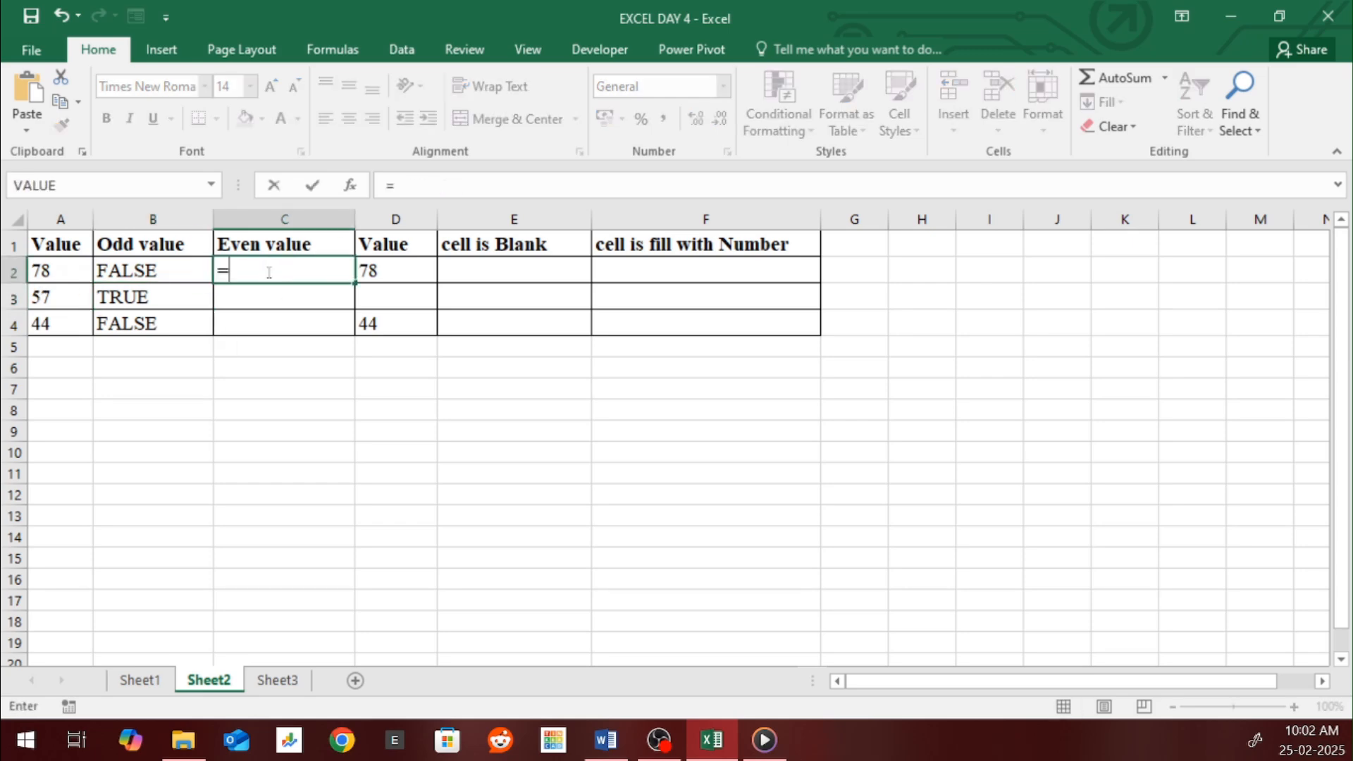
text(isev)
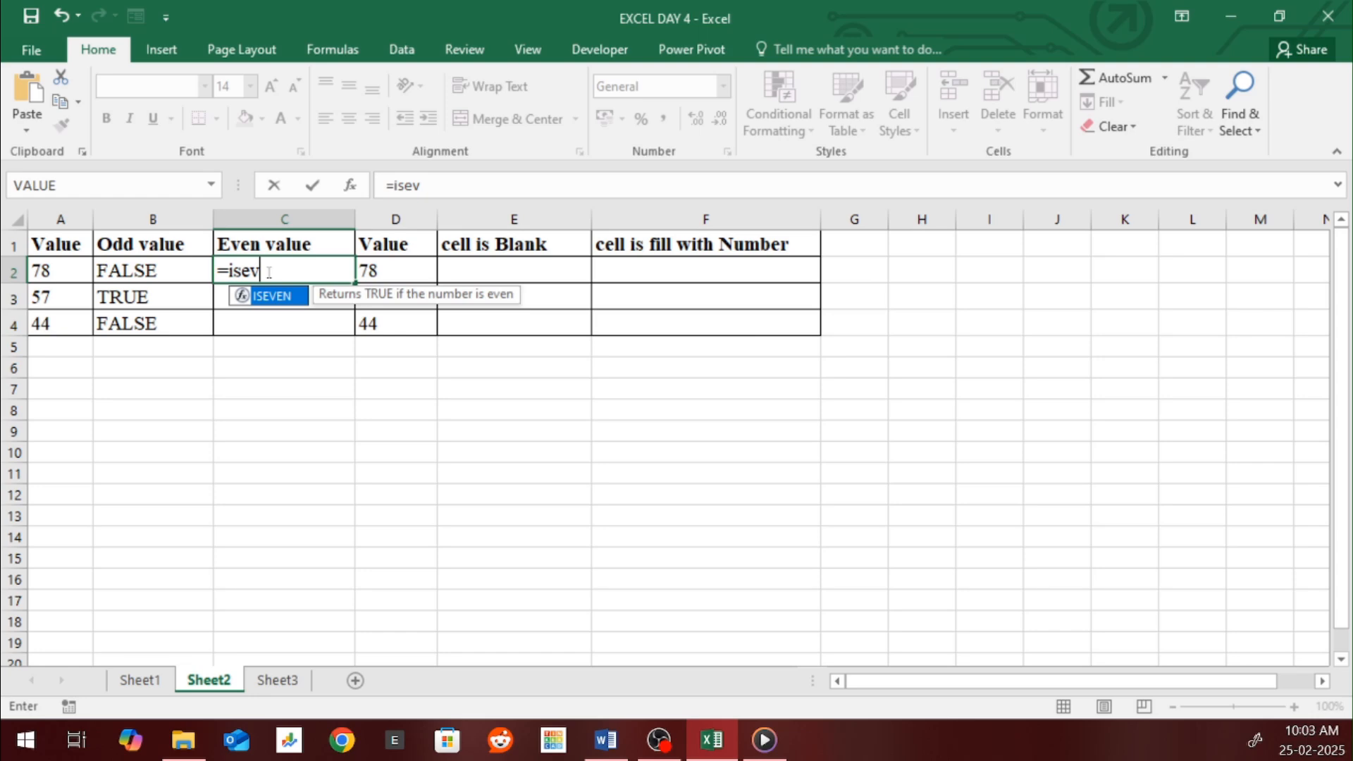
key(Tab)
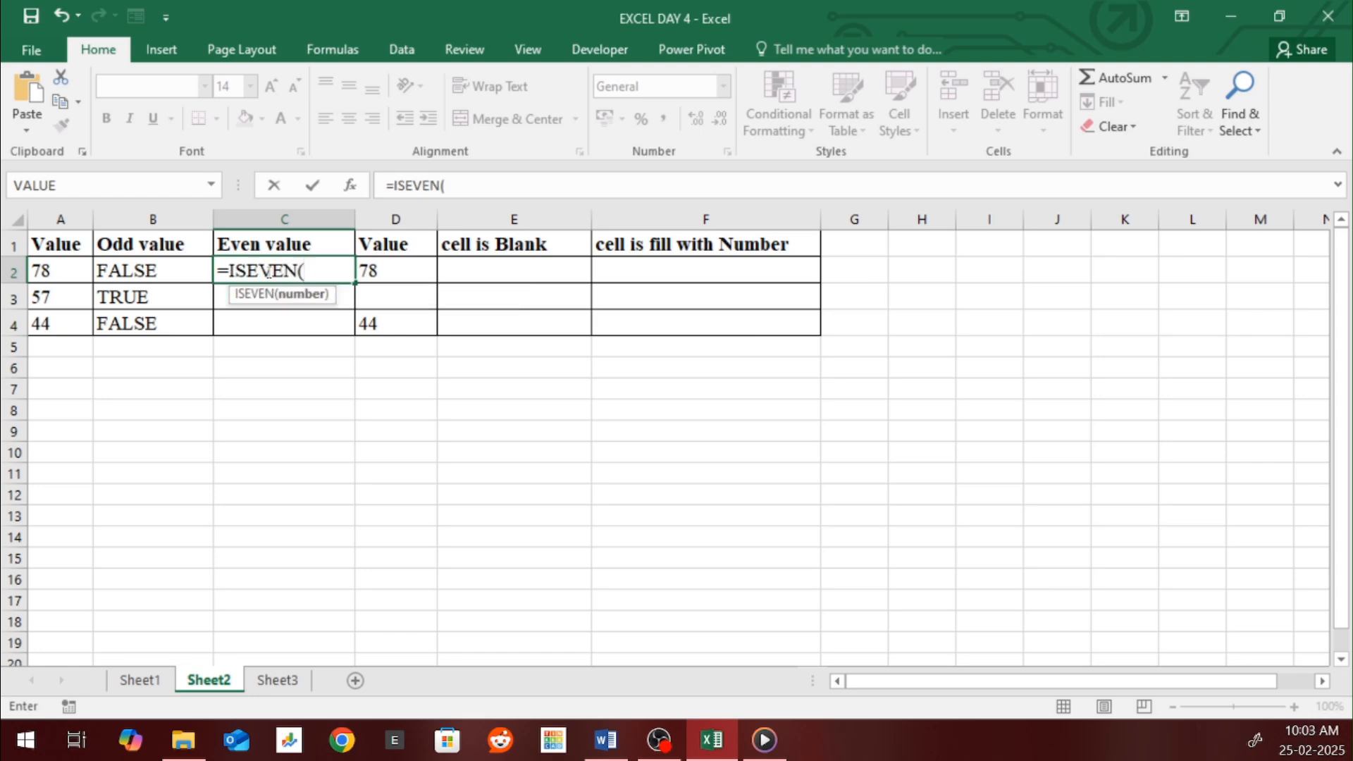
click(44, 270)
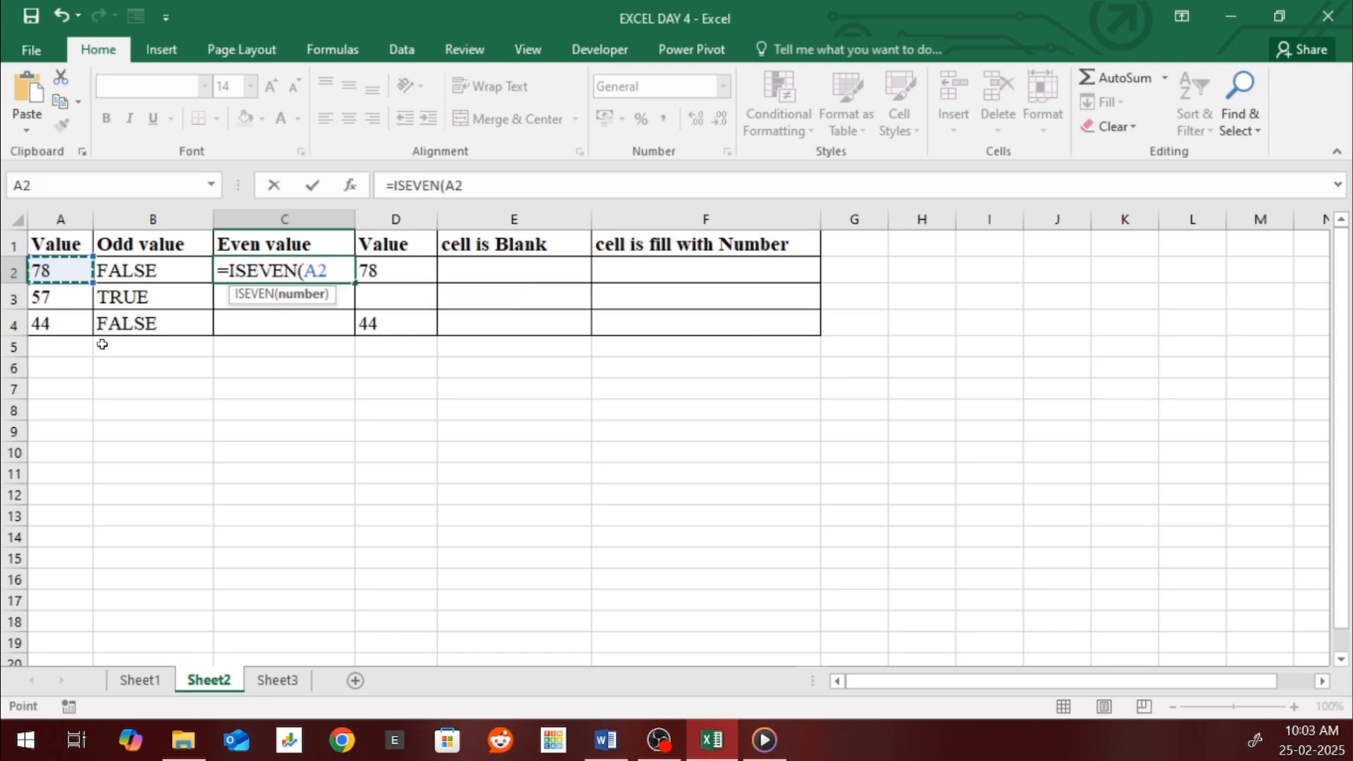
text())
key(Return)
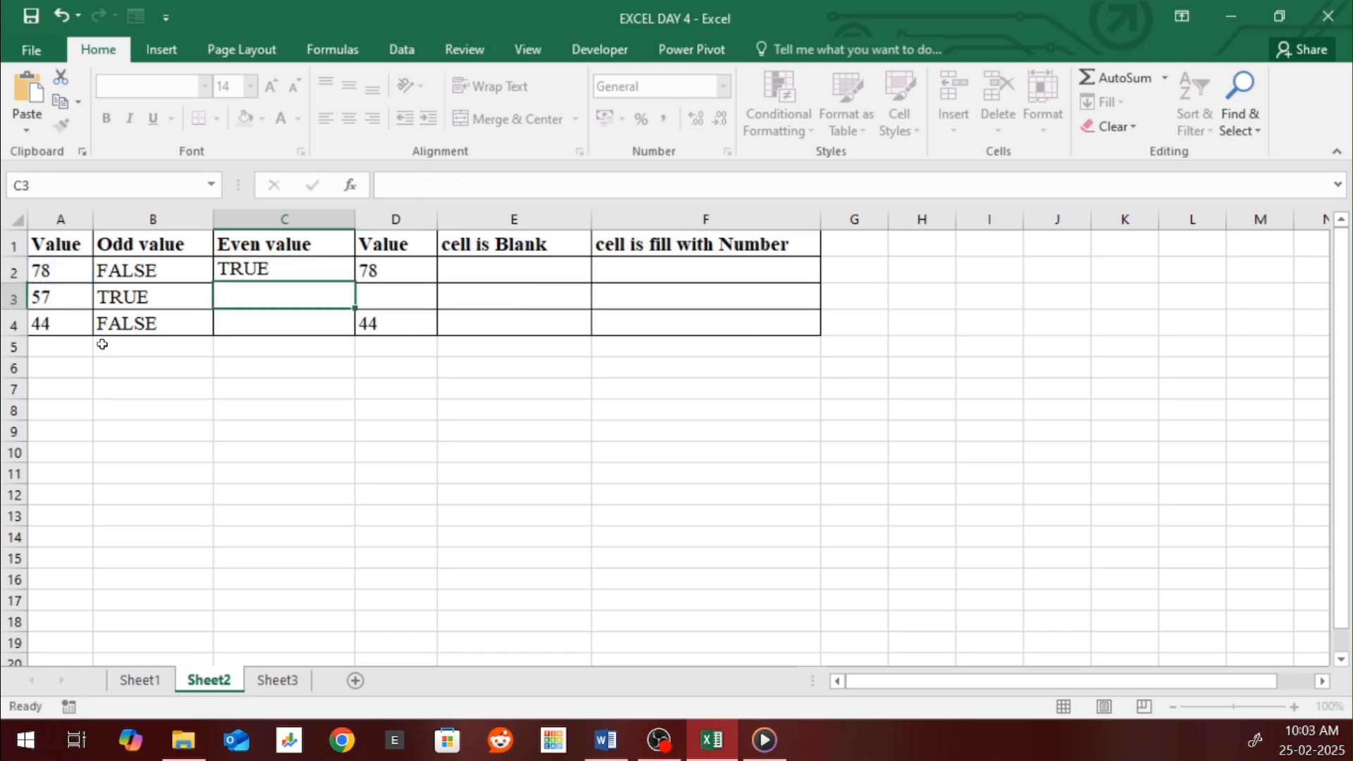
Fill the ISEVEN formula from C2 down to C4
click(296, 270)
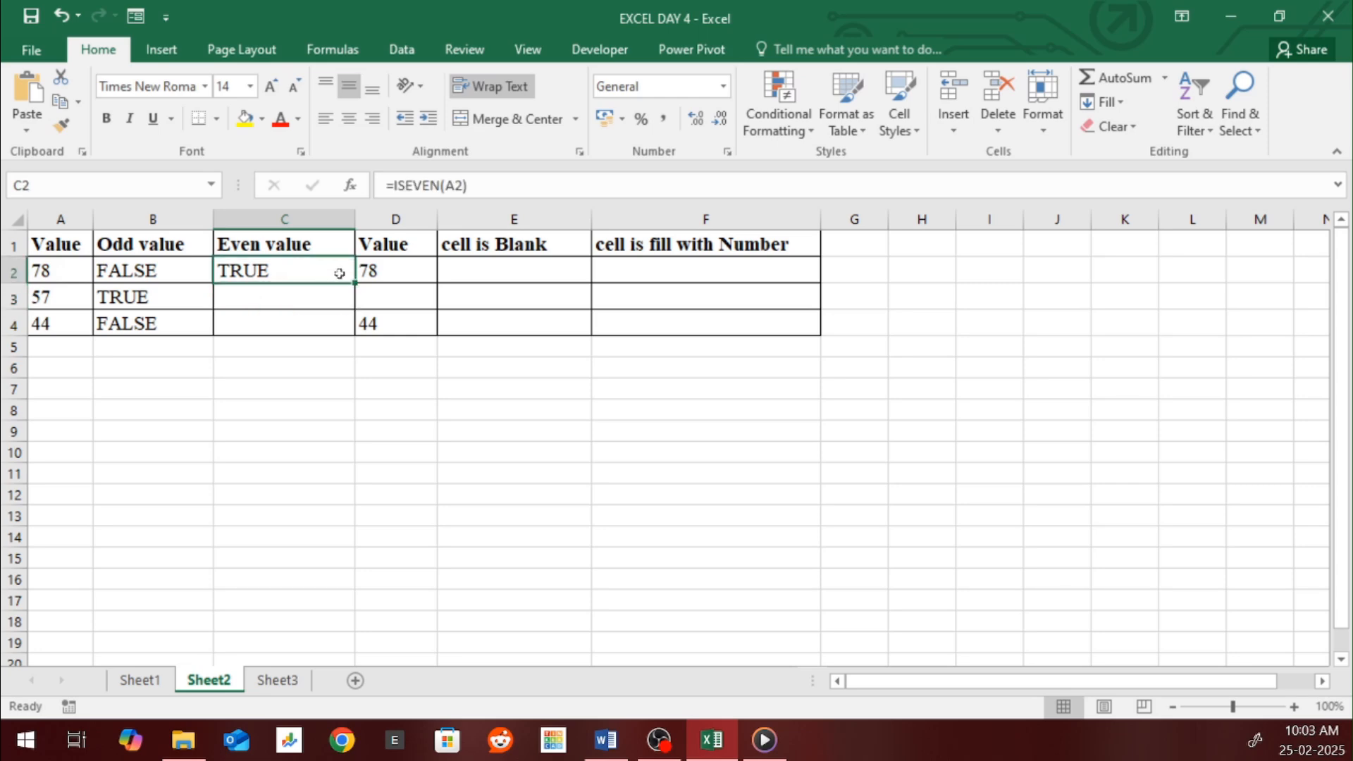
drag(354, 283, 356, 329)
click(297, 300)
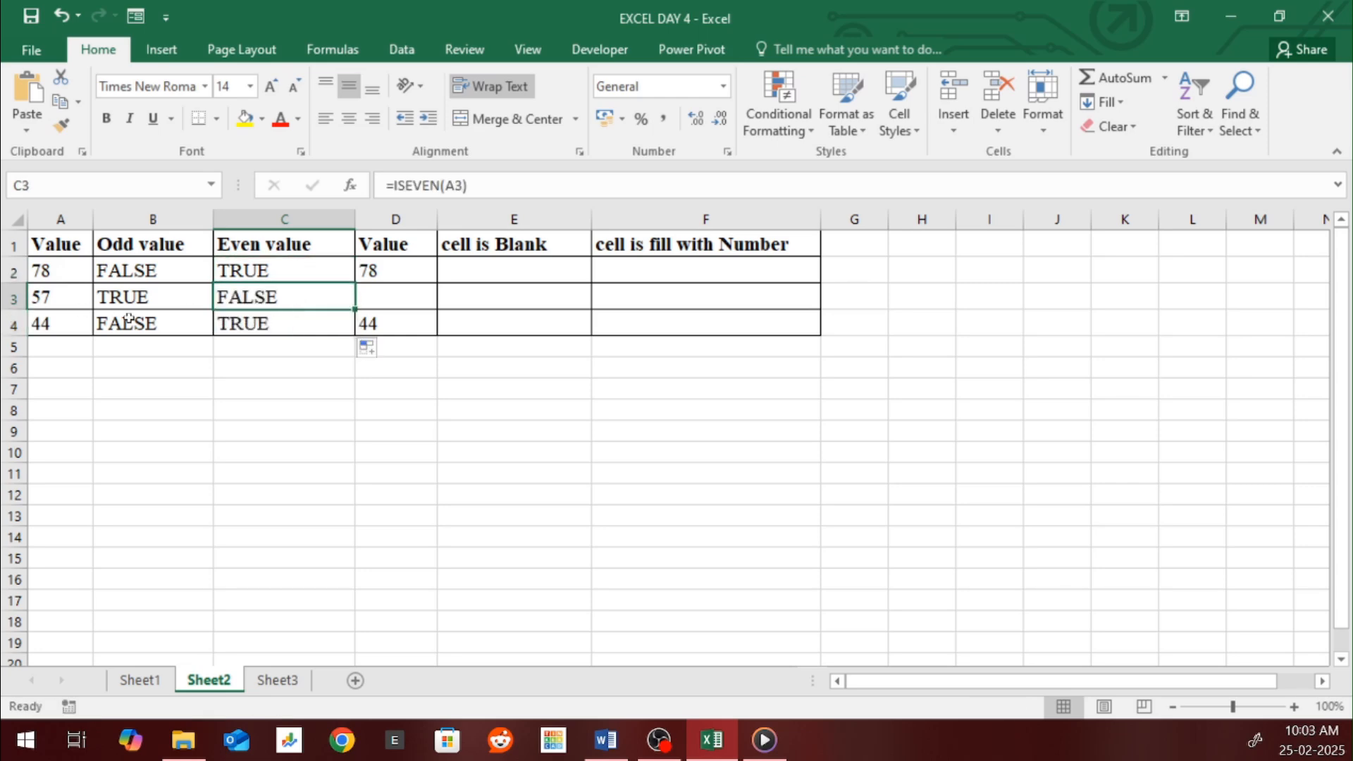
Enter =ISBLANK(D2) in E2 under cell is Blank
click(513, 270)
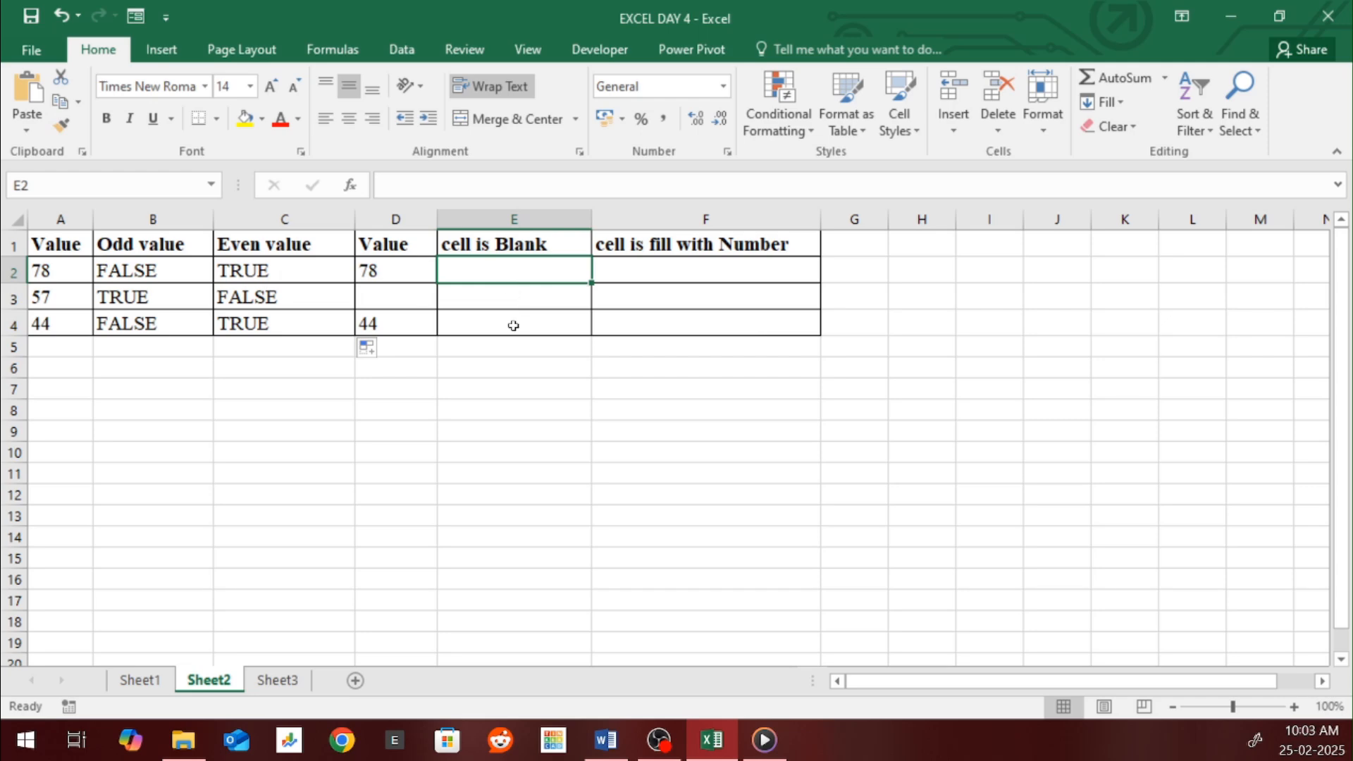
text(=)
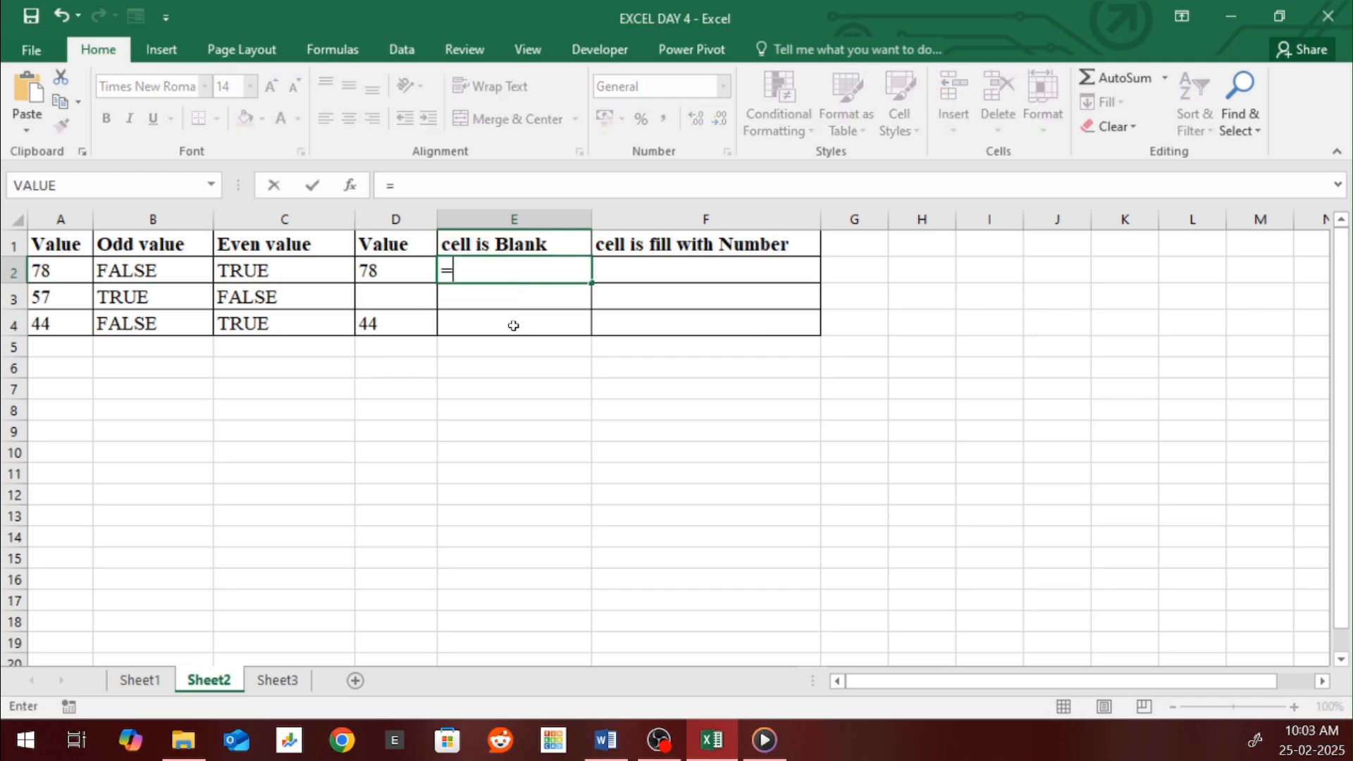
text(isb)
key(Tab)
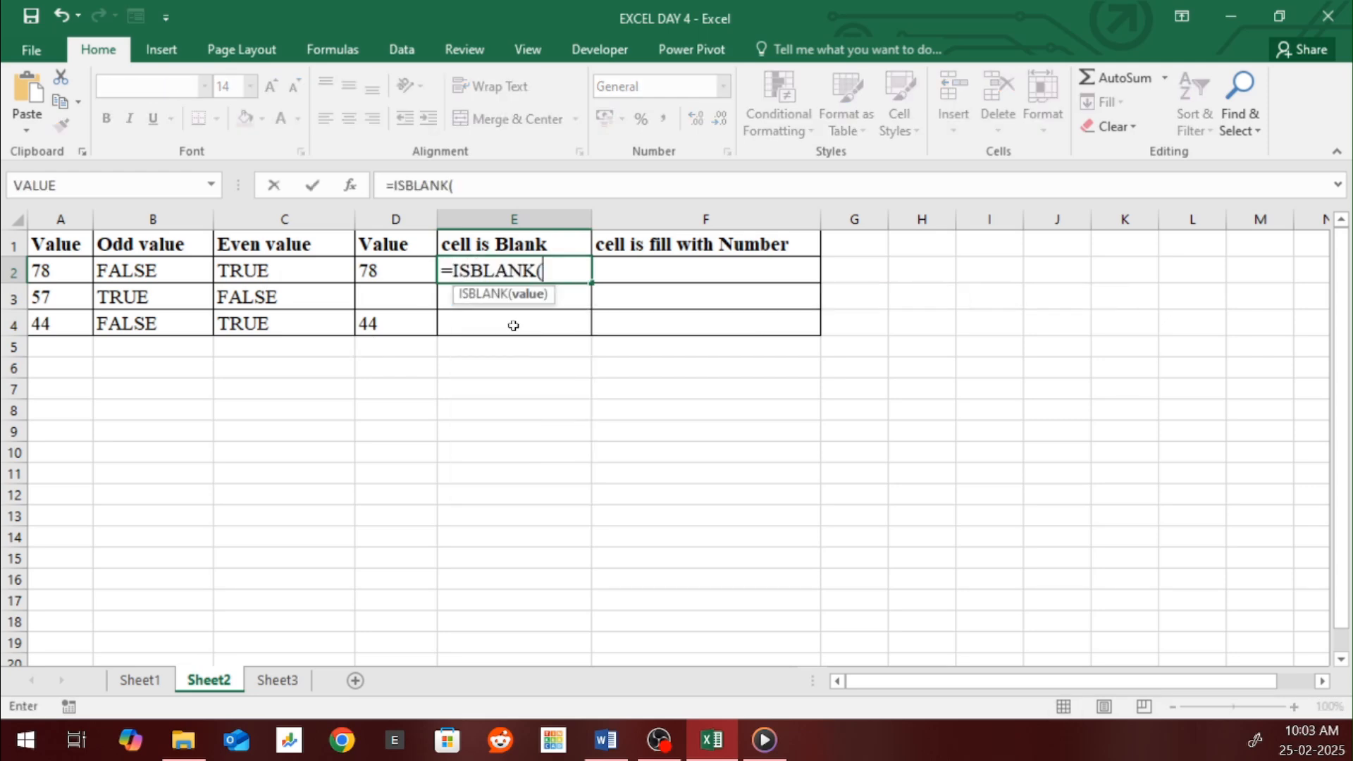
click(408, 277)
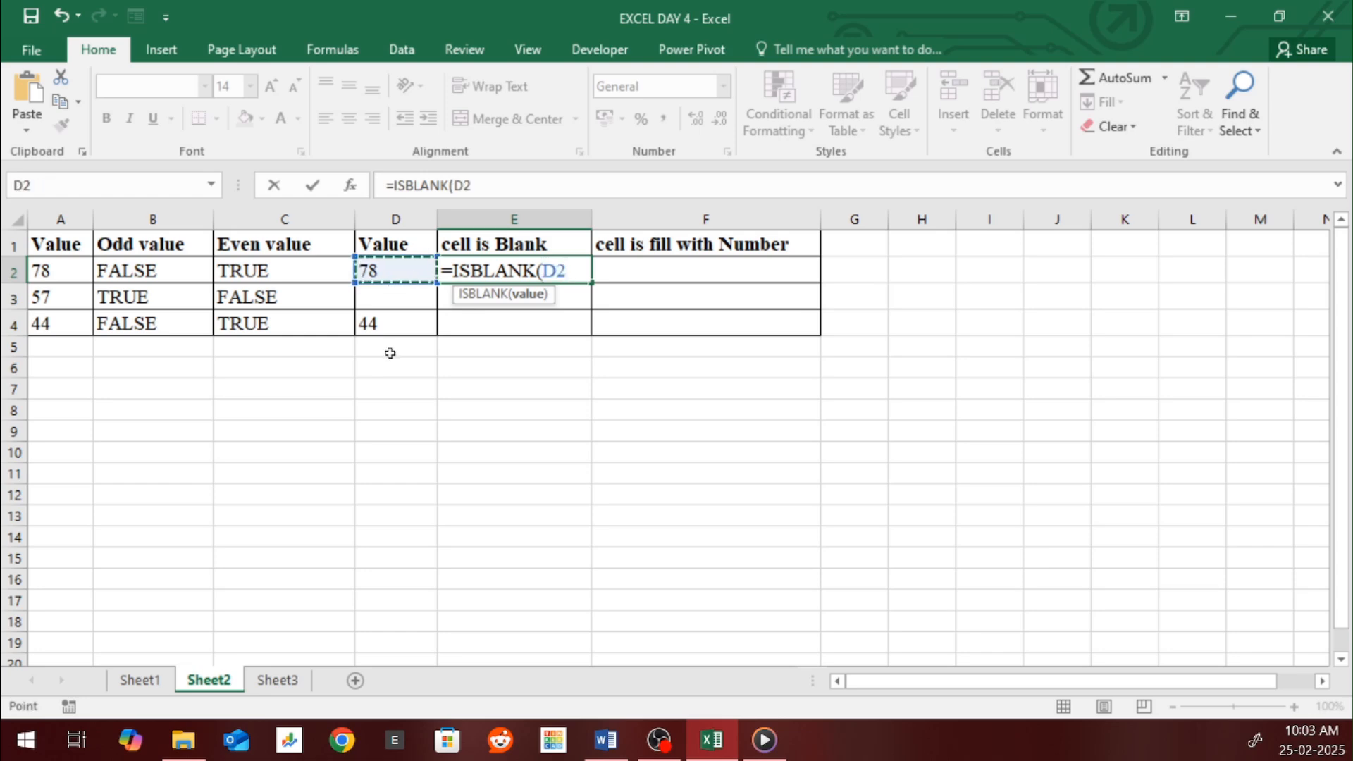
text())
key(Return)
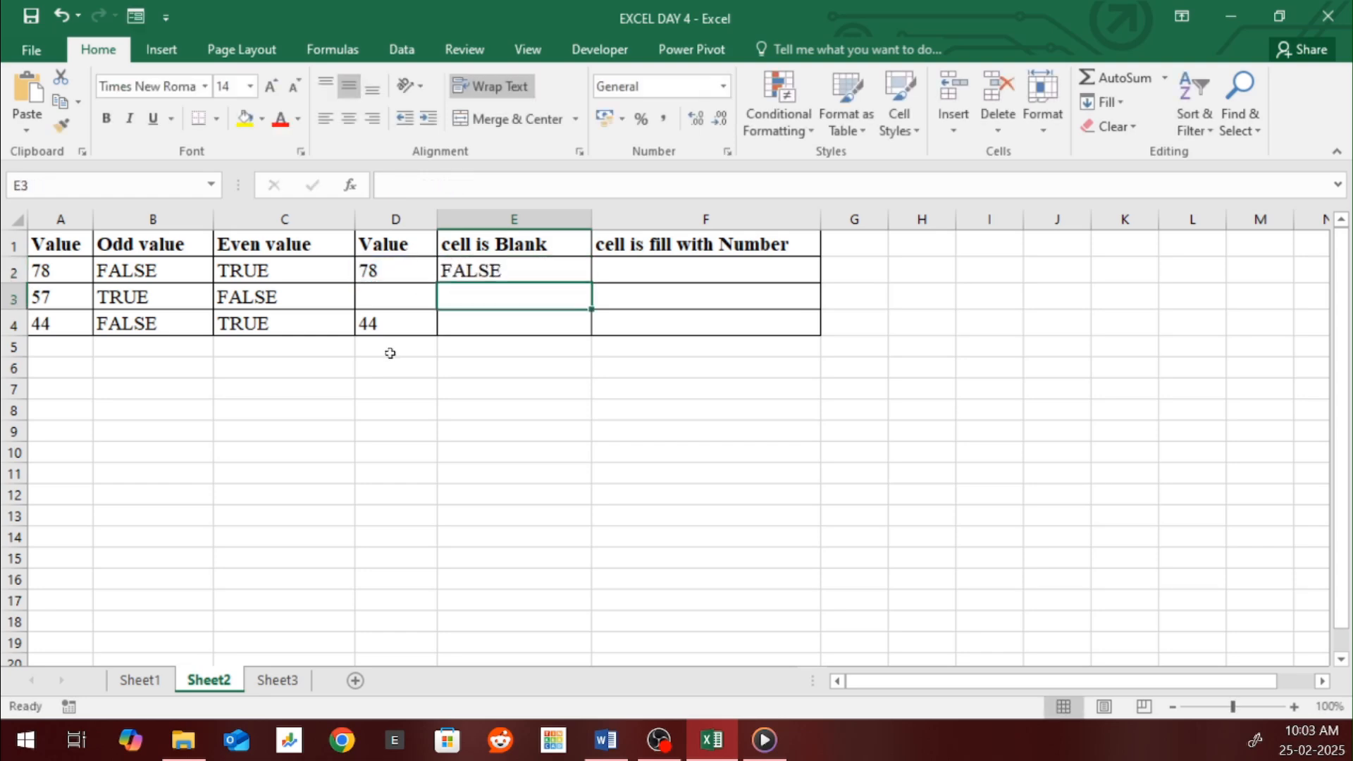
Fill the ISBLANK formula from E2 down to E4 and check the formula in E3 against the empty cell D3
click(396, 277)
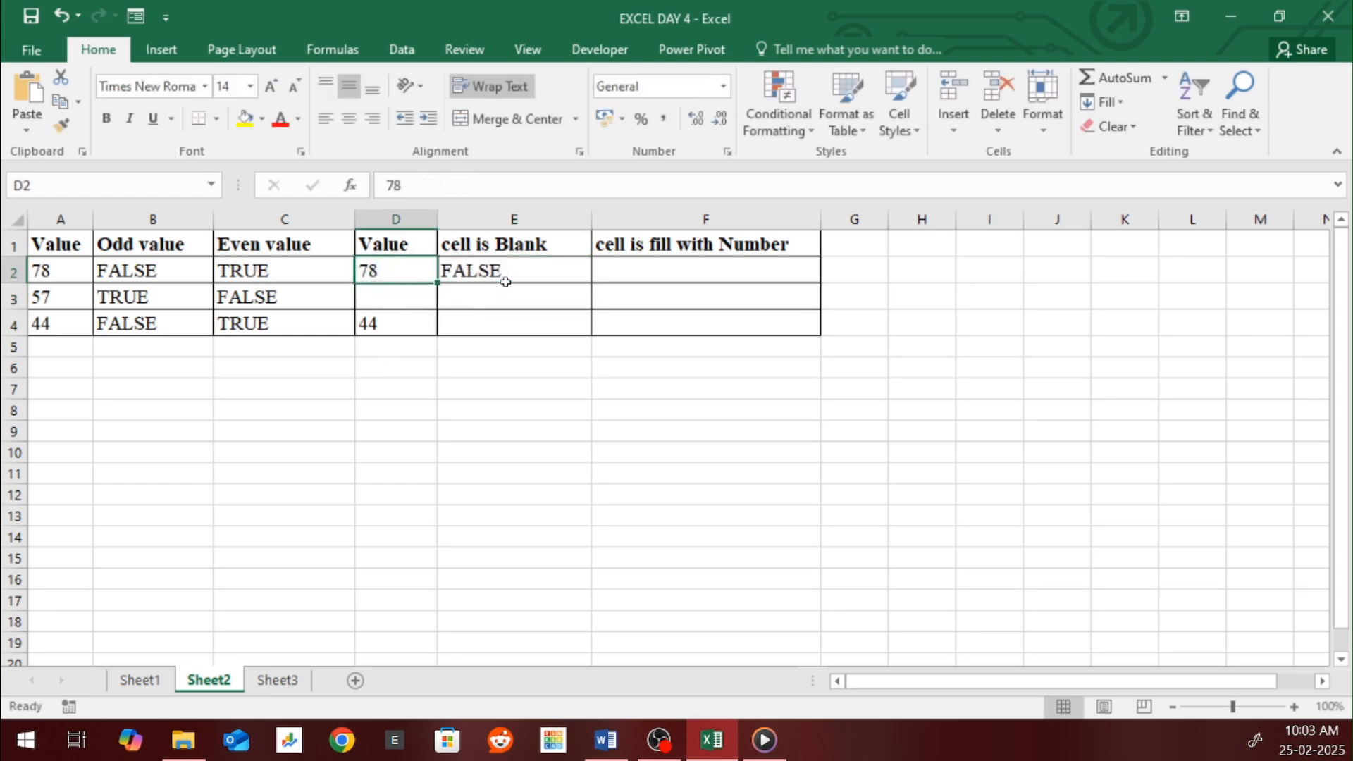
click(543, 278)
drag(591, 282, 549, 323)
click(506, 299)
click(409, 296)
click(494, 296)
double_click(493, 296)
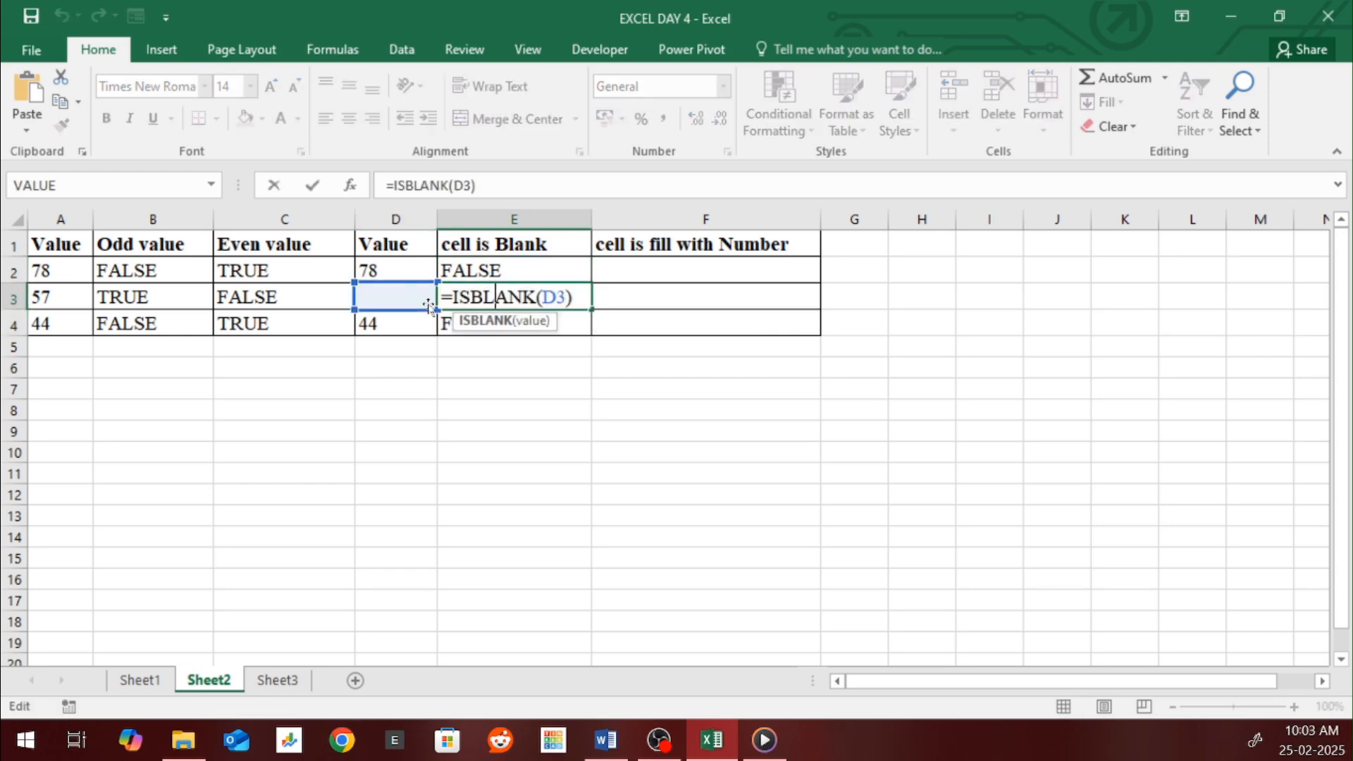
key(Return)
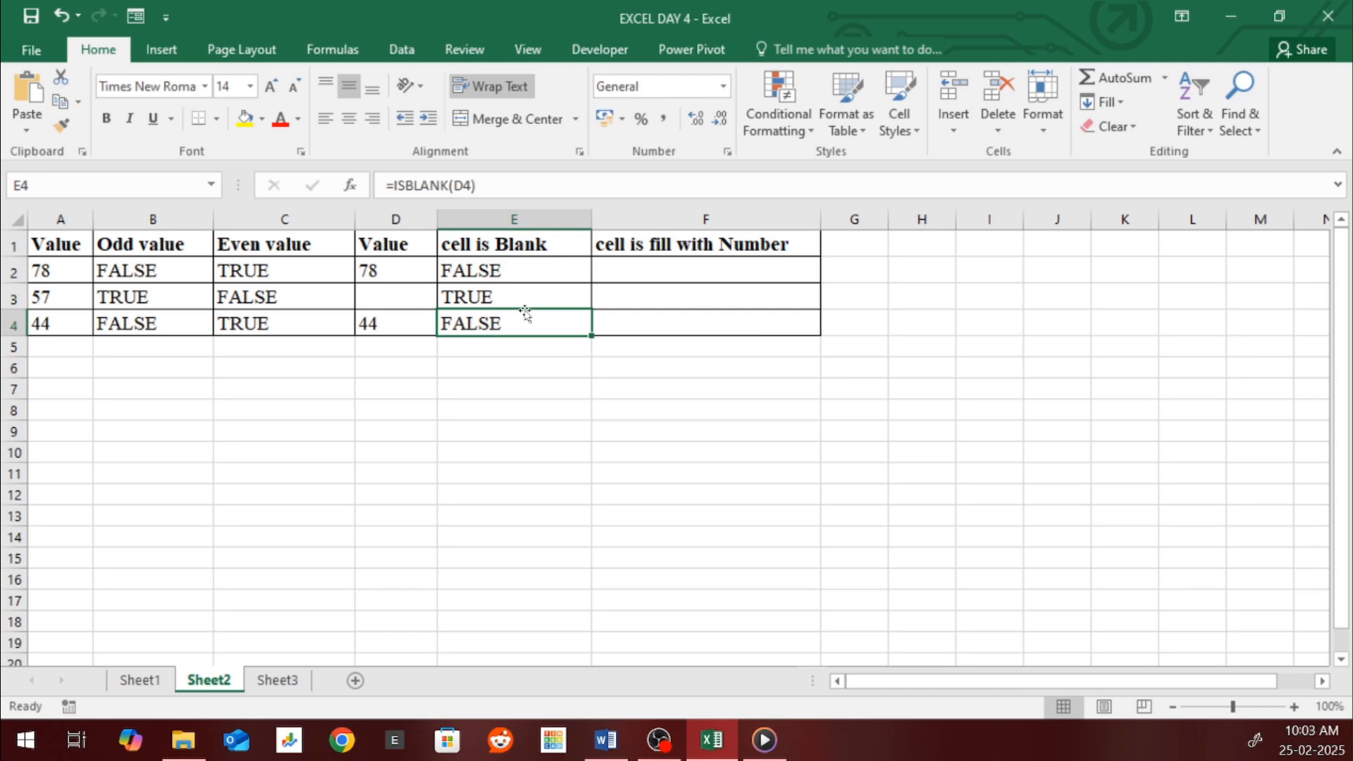
Enter =ISNUMBER(D2) in F2 under cell is fill with Number
click(631, 275)
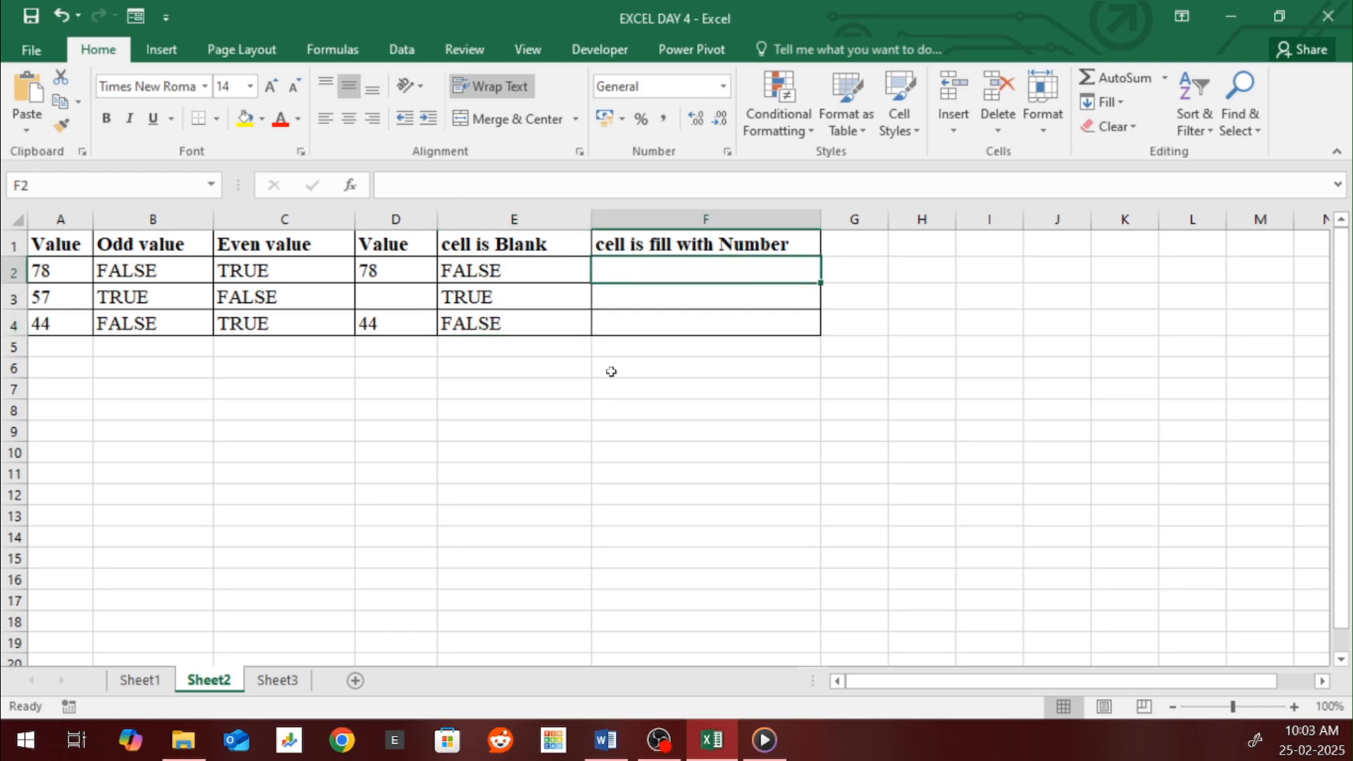
text(i)
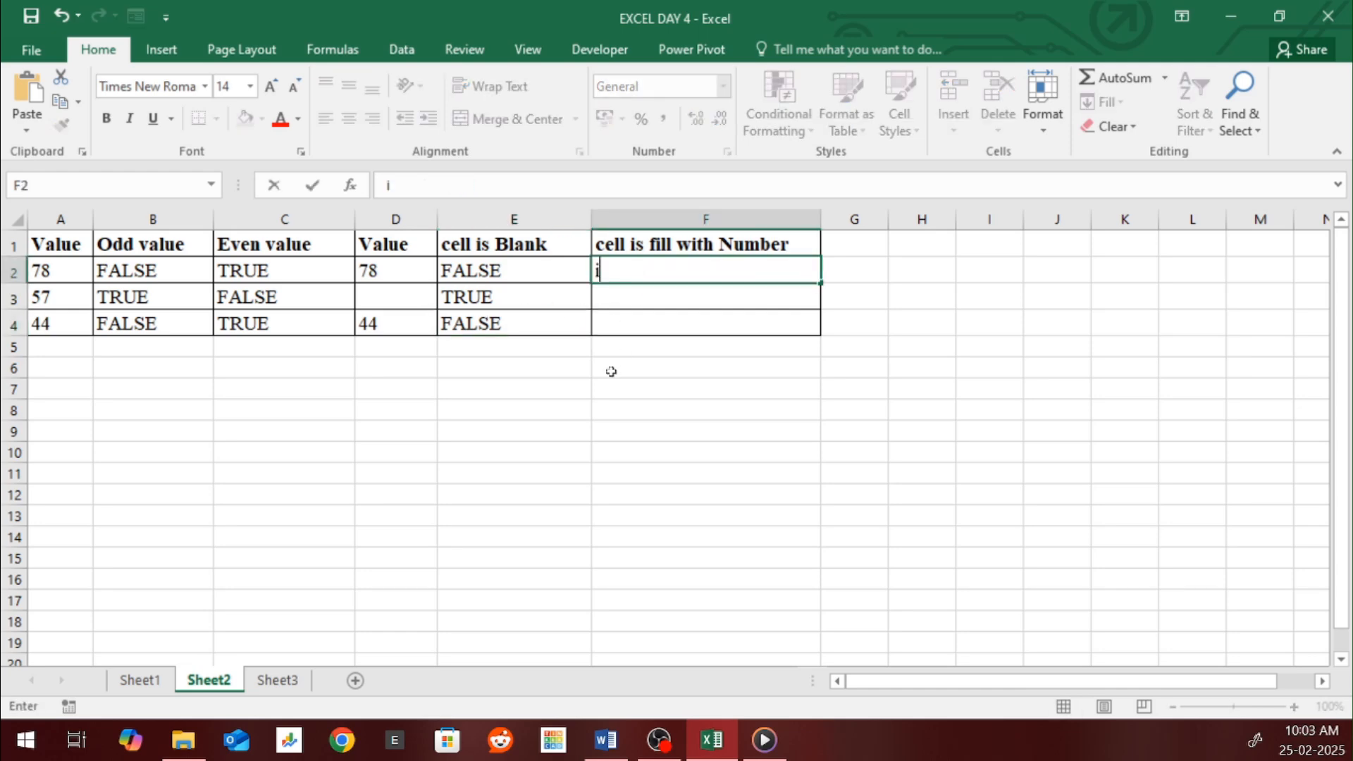
key(BackSpace)
text(=)
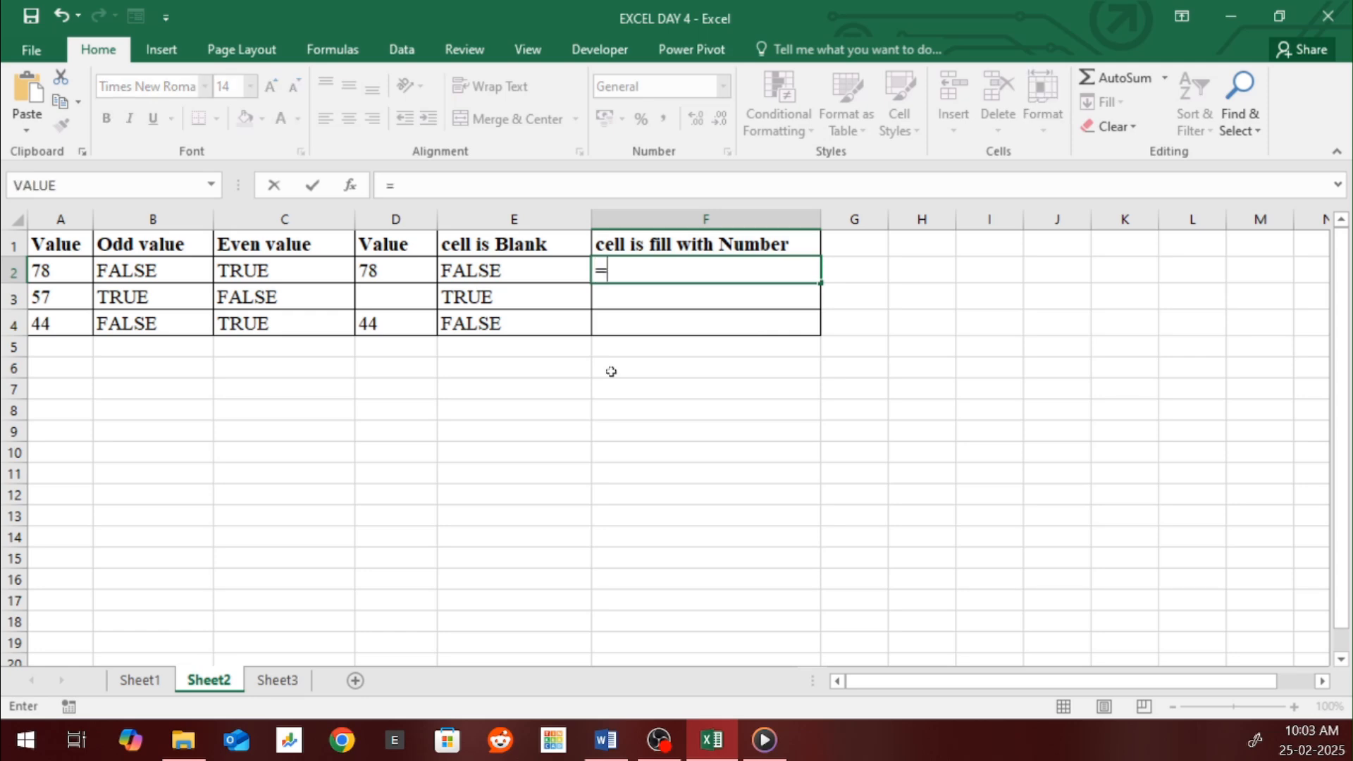
text(isn)
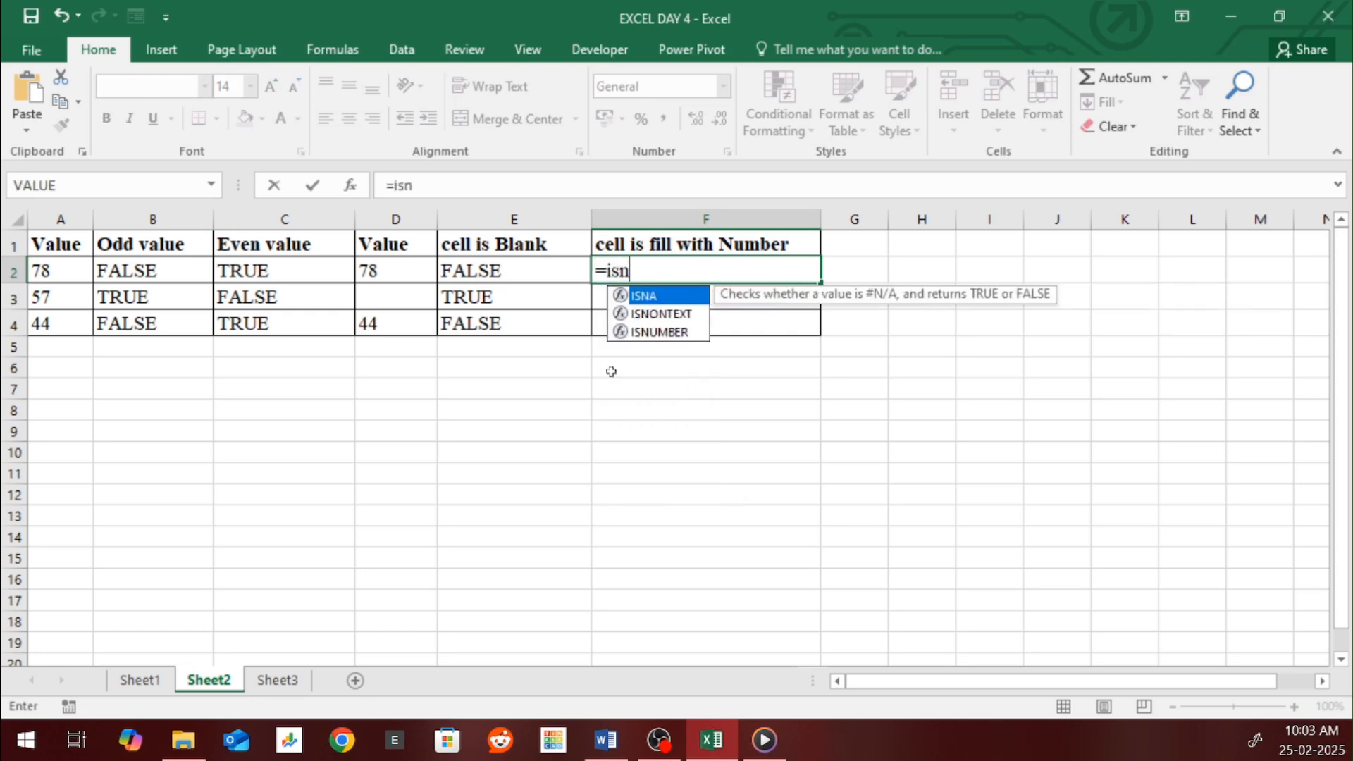
key(Down)
key(Down)
key(Tab)
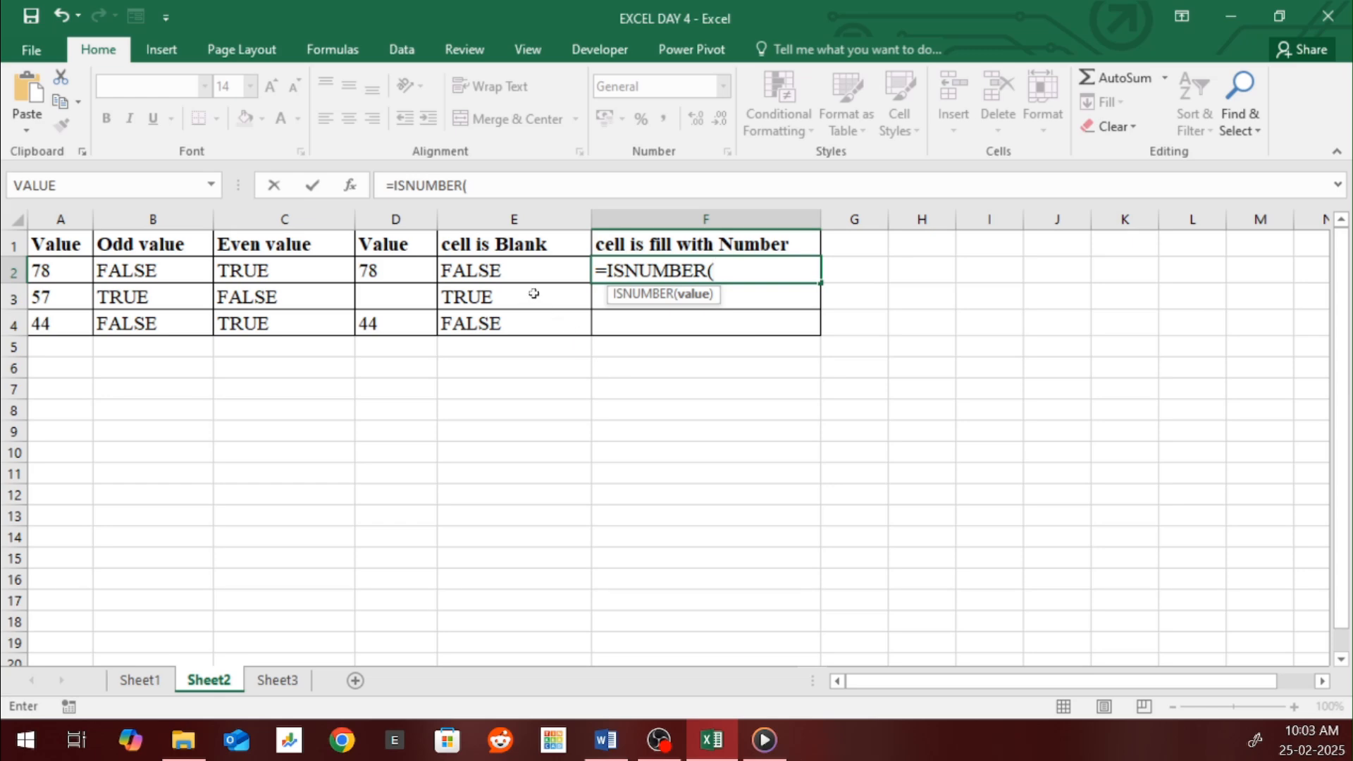
click(406, 271)
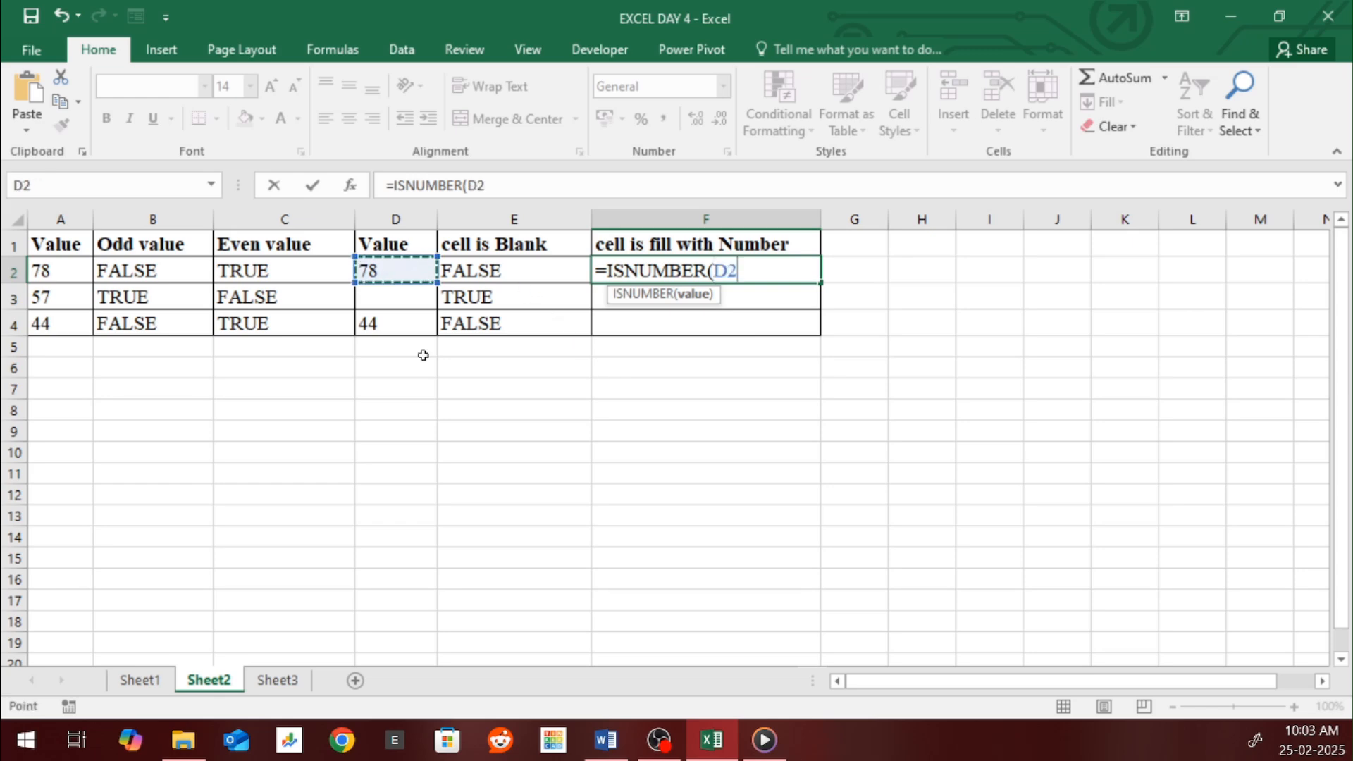
text())
key(Return)
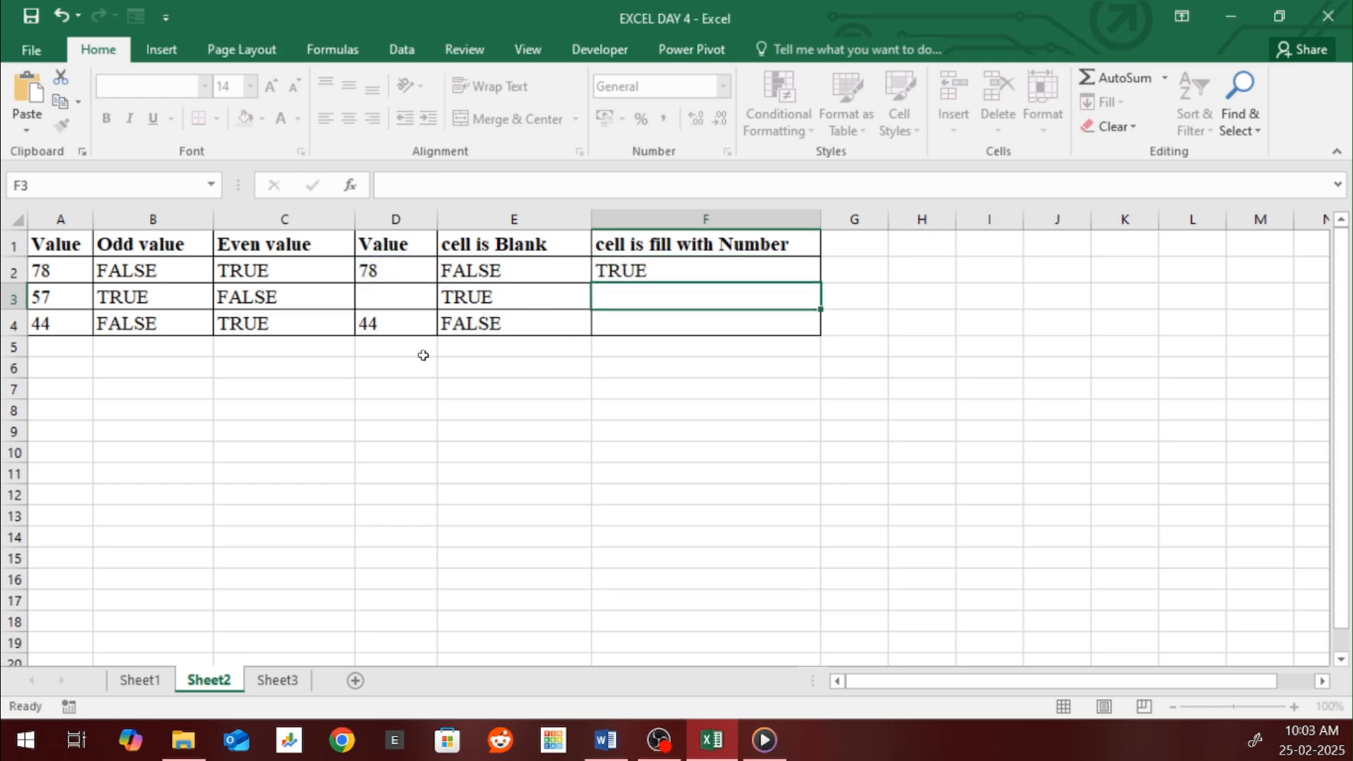
Fill the ISNUMBER formula from F2 down to F4
key(Up)
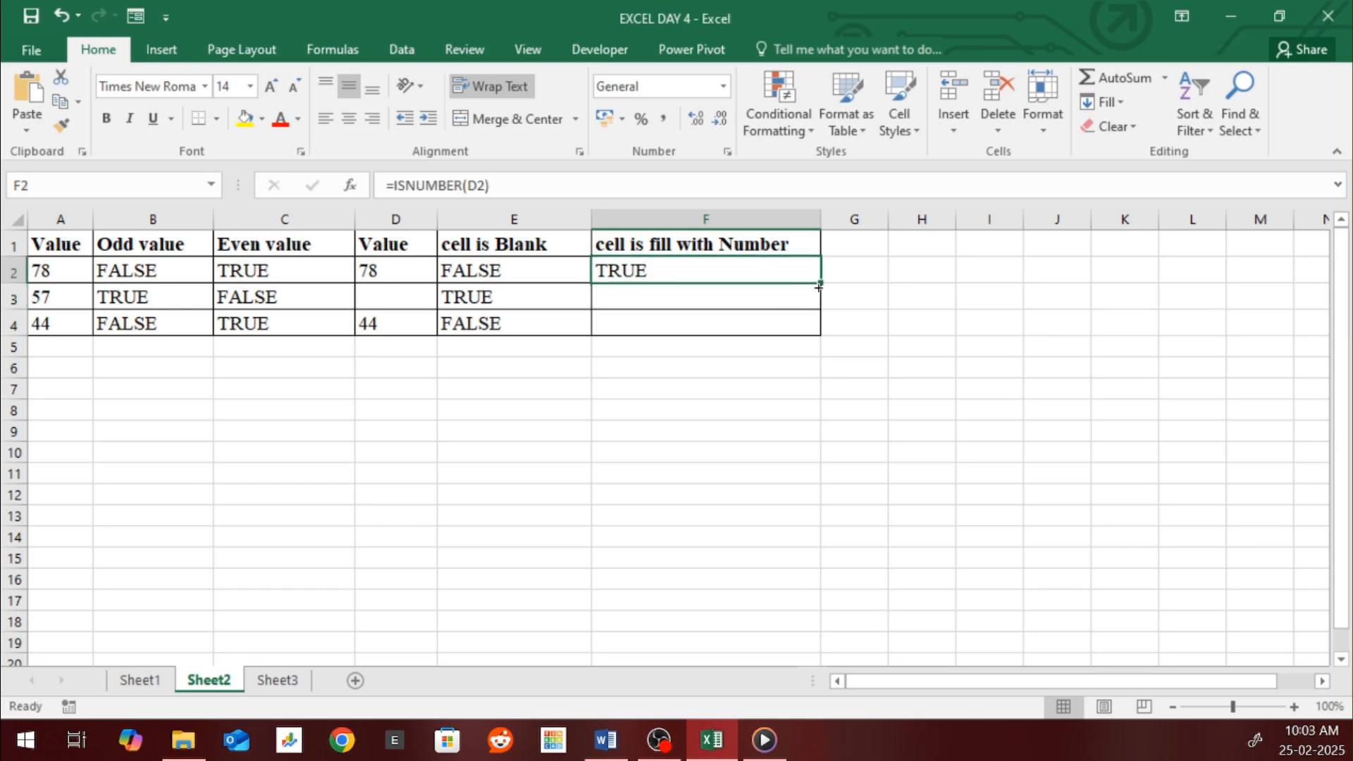
drag(820, 284, 820, 336)
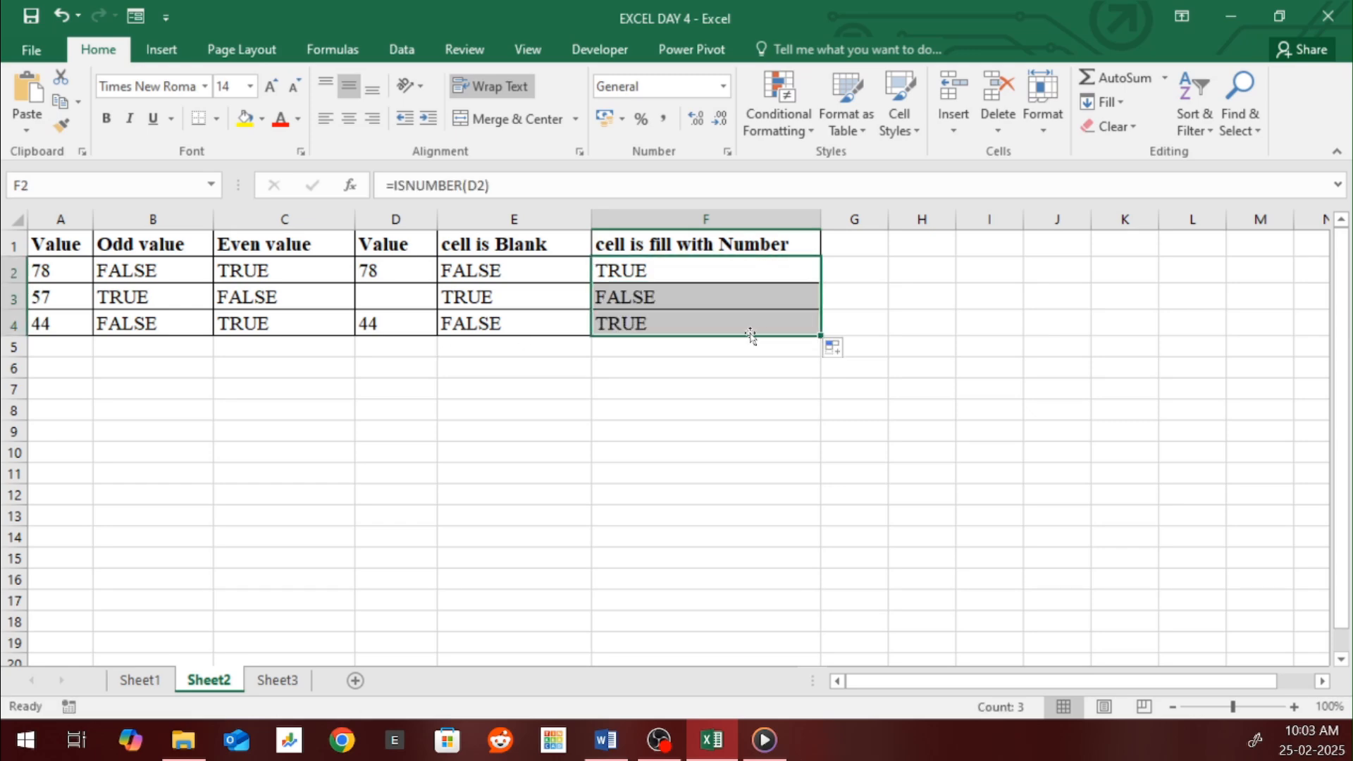
click(648, 290)
Enter the letter a in the empty cell D3 to test the blank and number checks
click(412, 302)
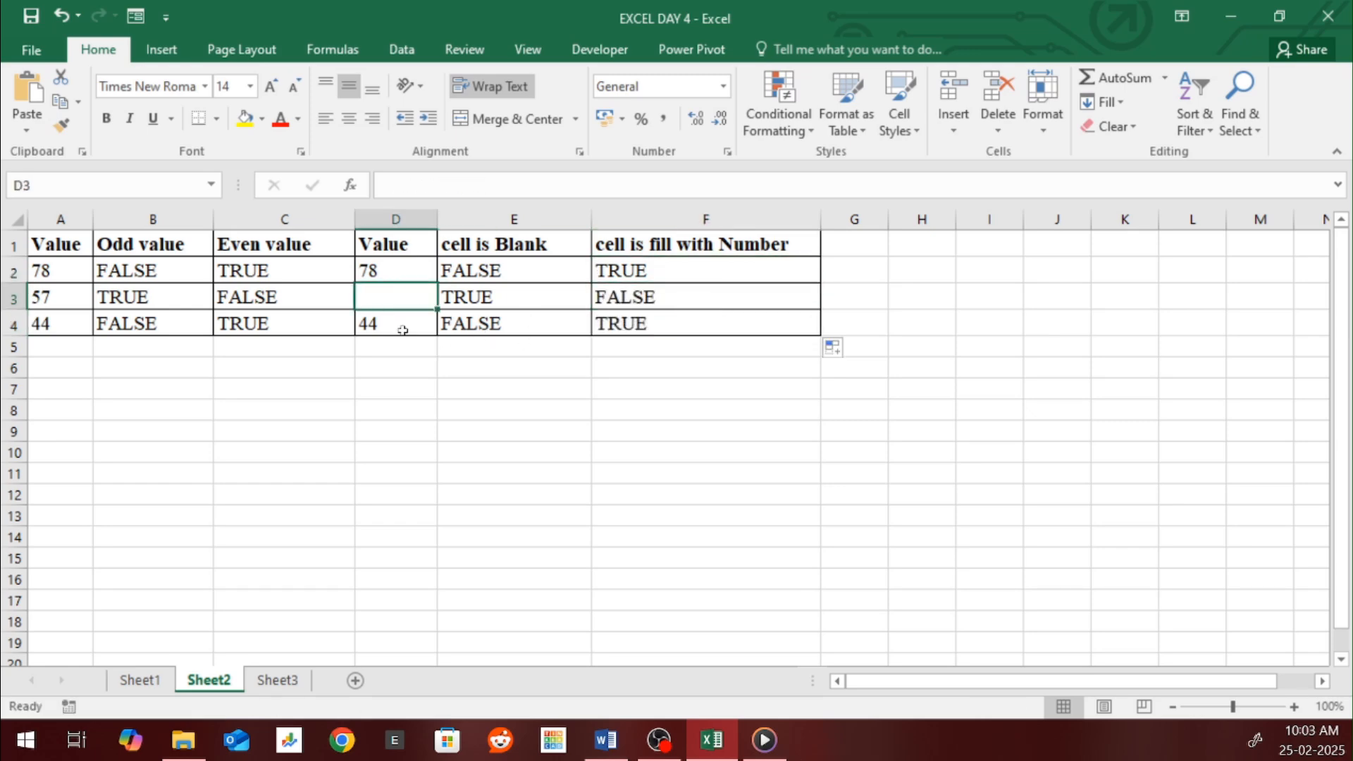
text(a)
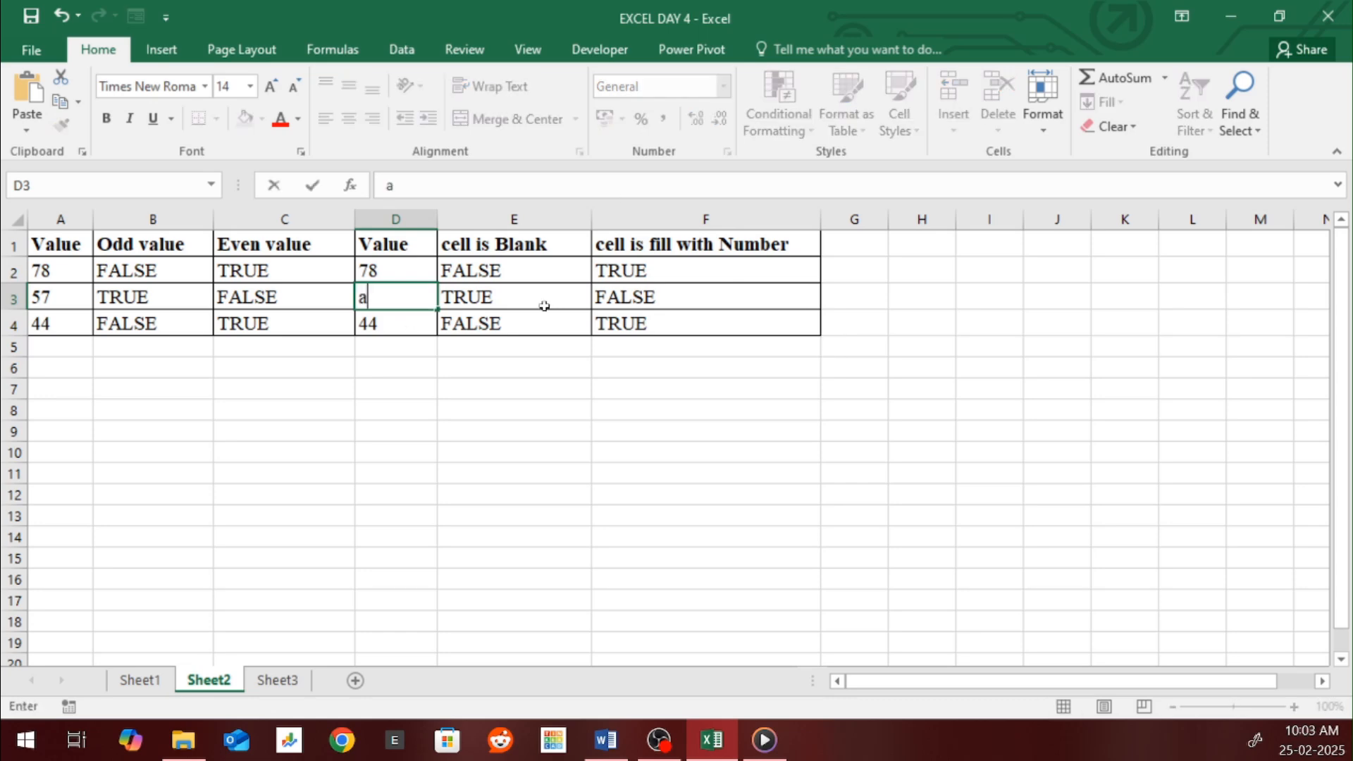
key(Return)
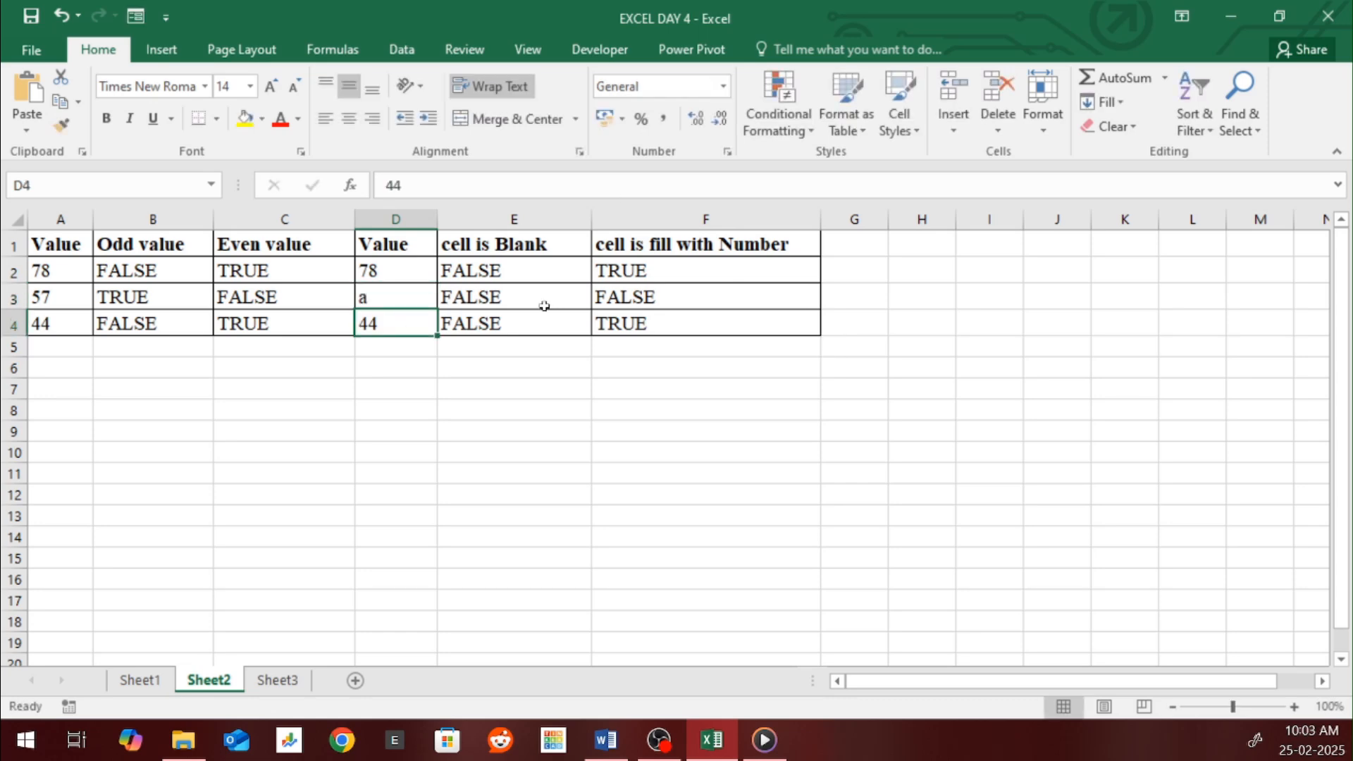
key(Up)
click(545, 306)
Change D3 to a capital A and check the ISNUMBER formula in F3
key(Left)
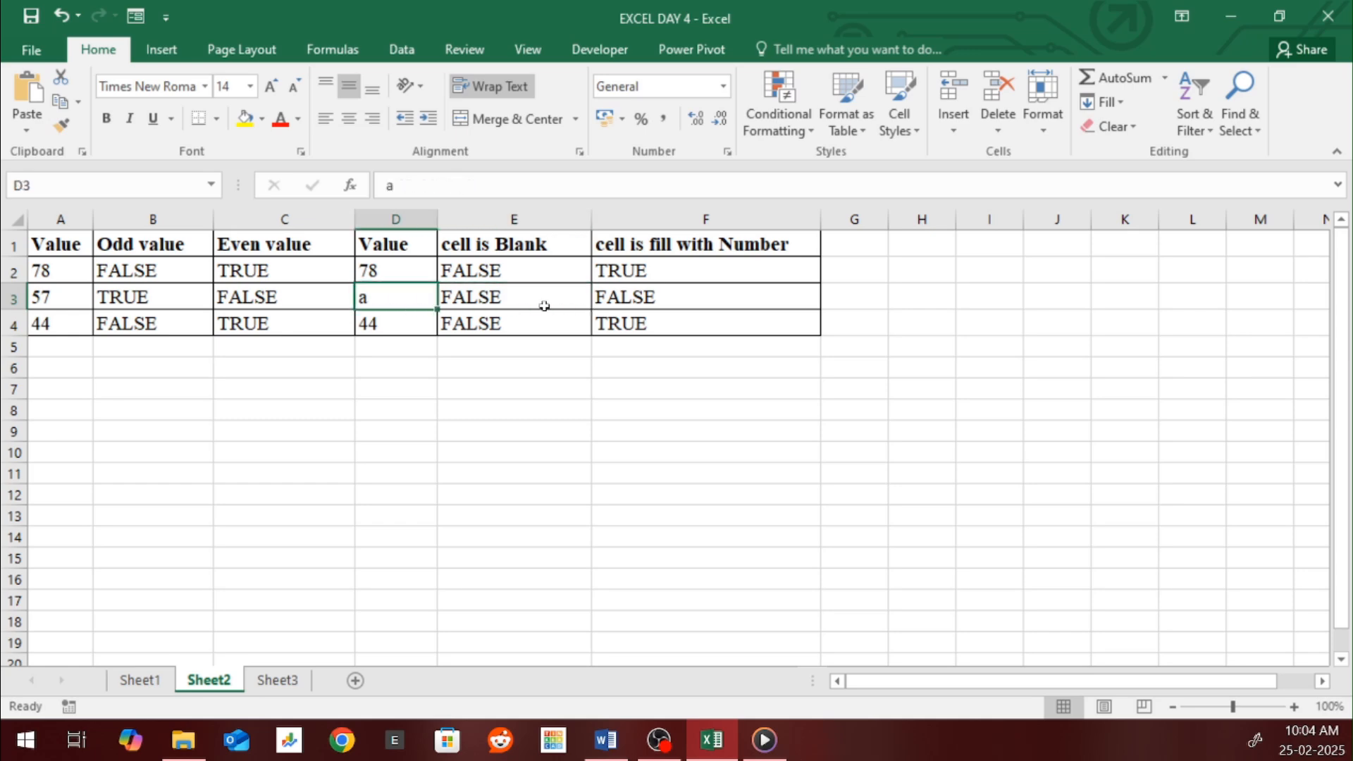
text(A)
key(Return)
key(Up)
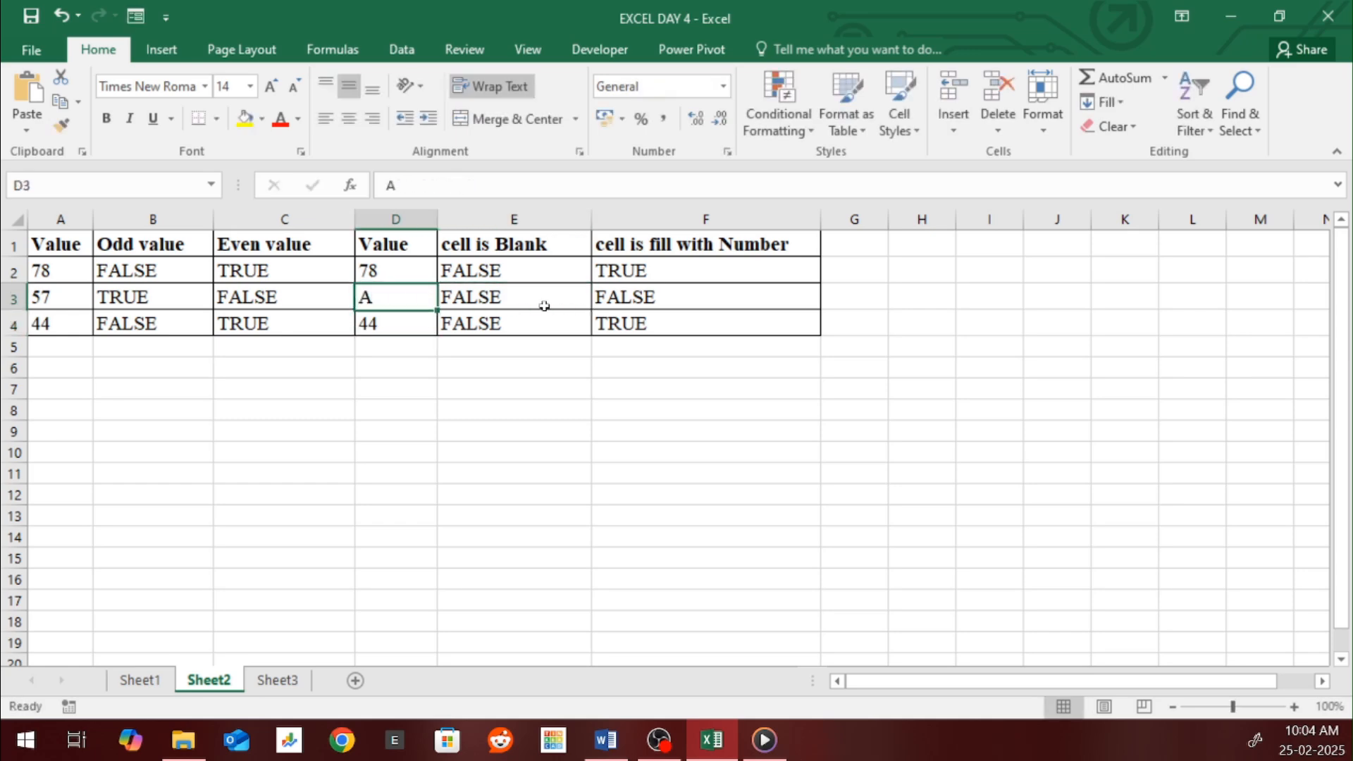
key(Right)
key(Right)
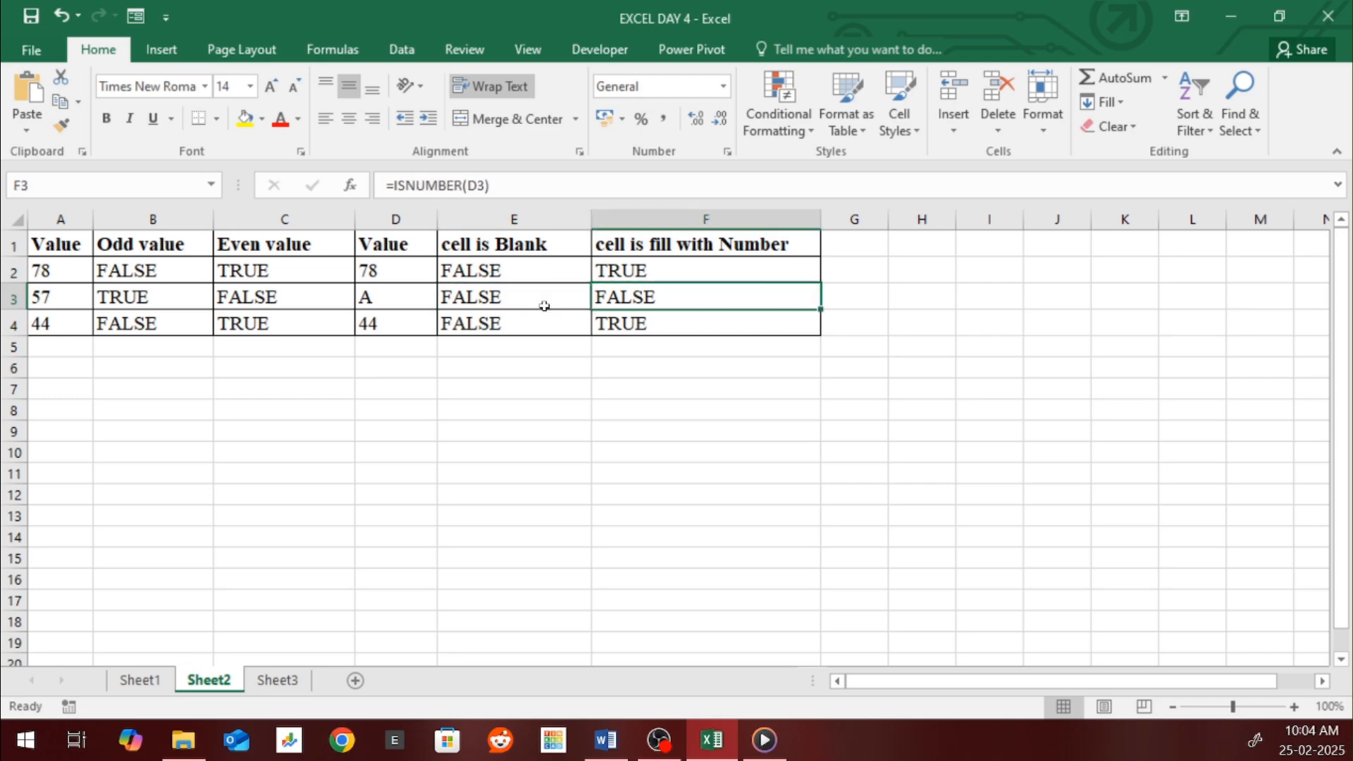
Set D3 to 79 to test the blank and number checks with a number
key(Left)
key(Left)
text(79)
click(545, 307)
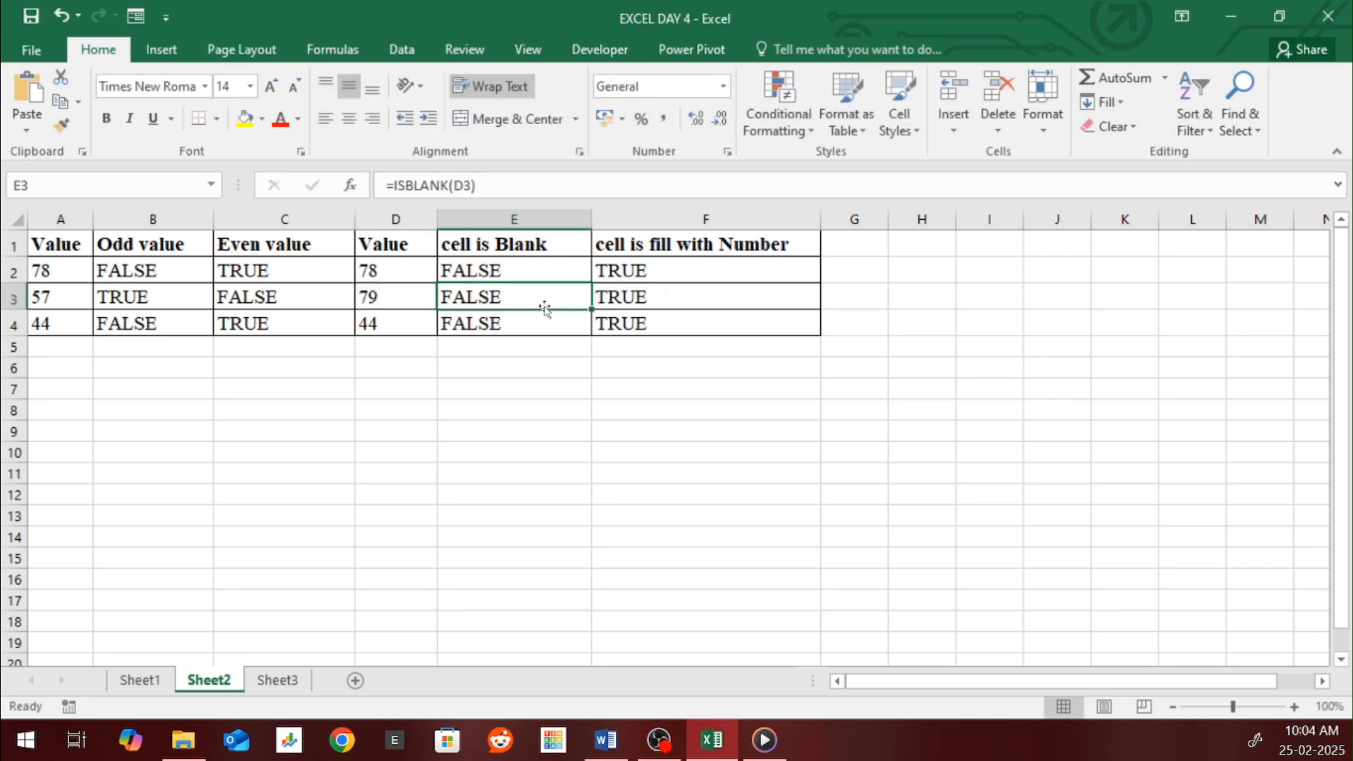
Replace the number in D3 with A, then clear the cell
key(Left)
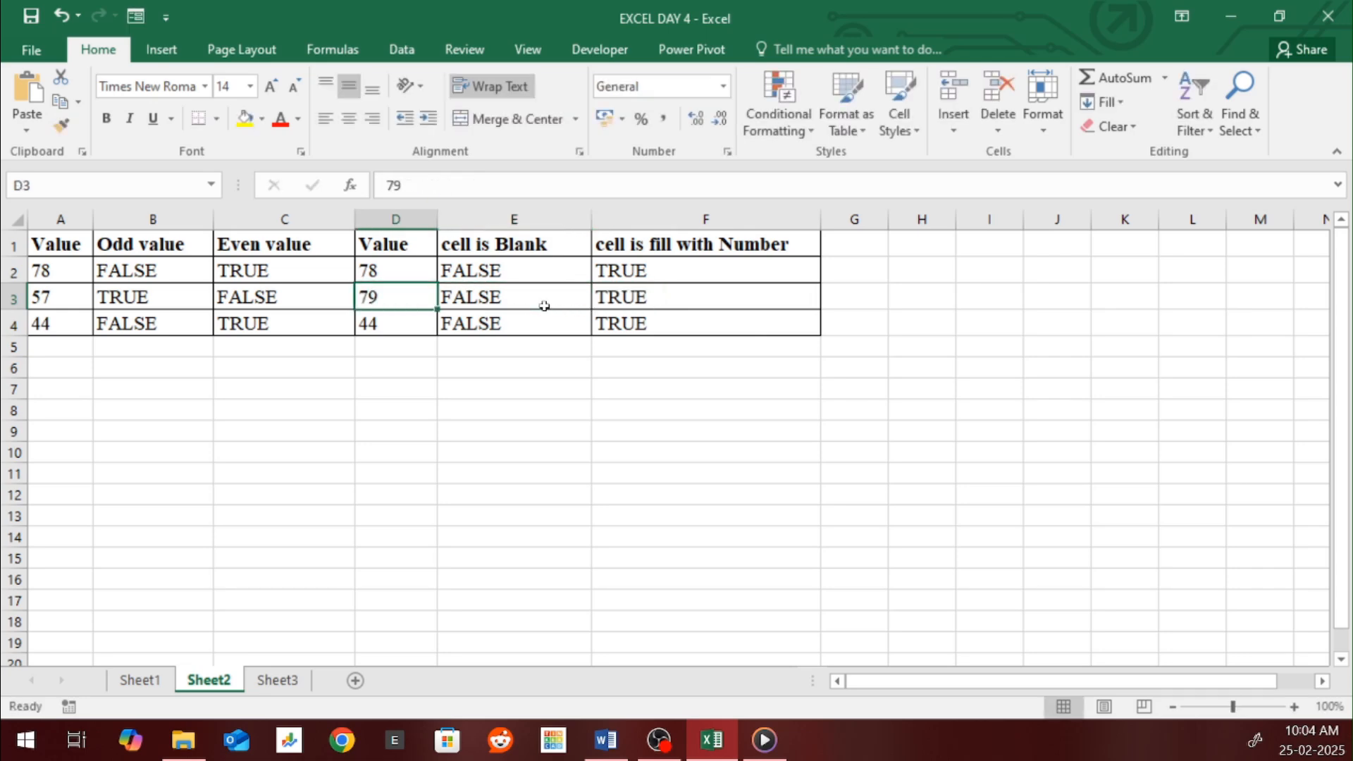
text(A)
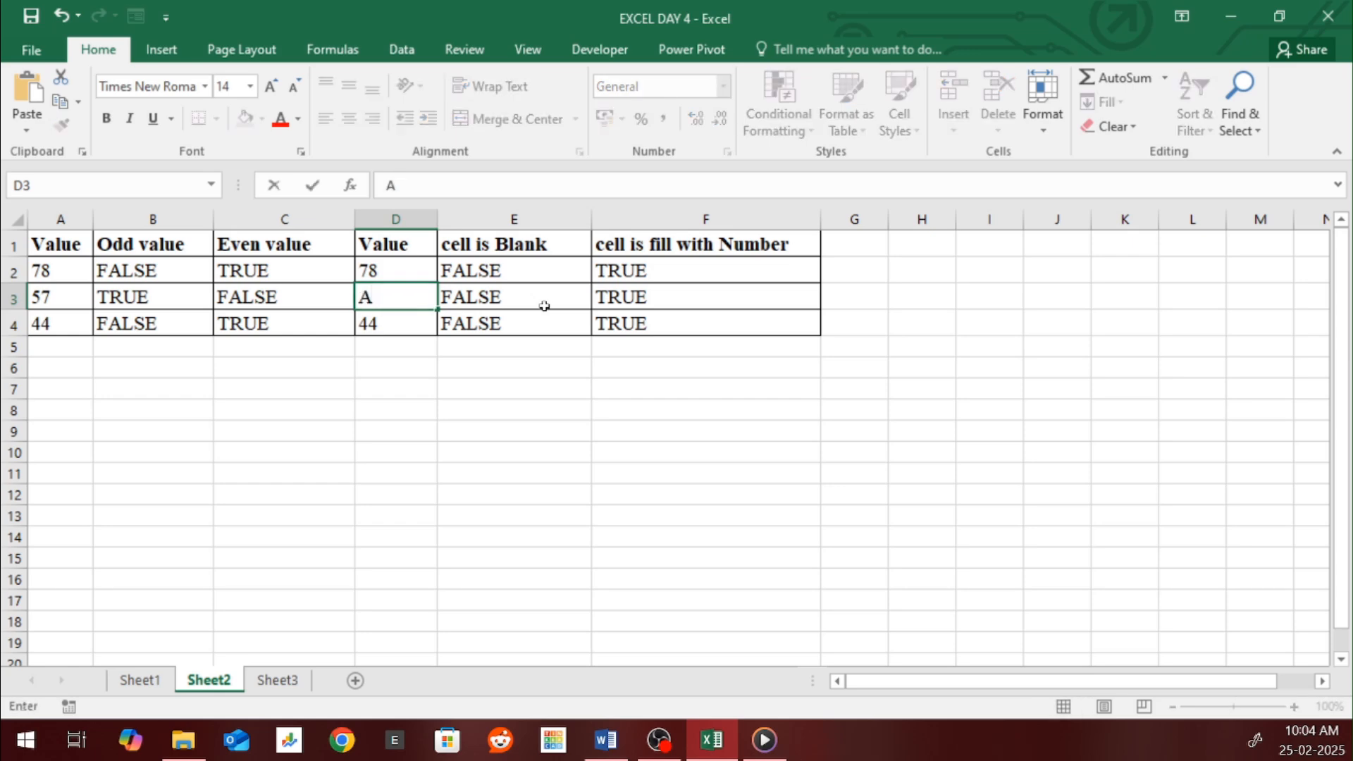
key(Return)
key(Up)
key(Delete)
Set D4 to A to test the blank and number checks with text
key(Down)
text(a)
key(BackSpace)
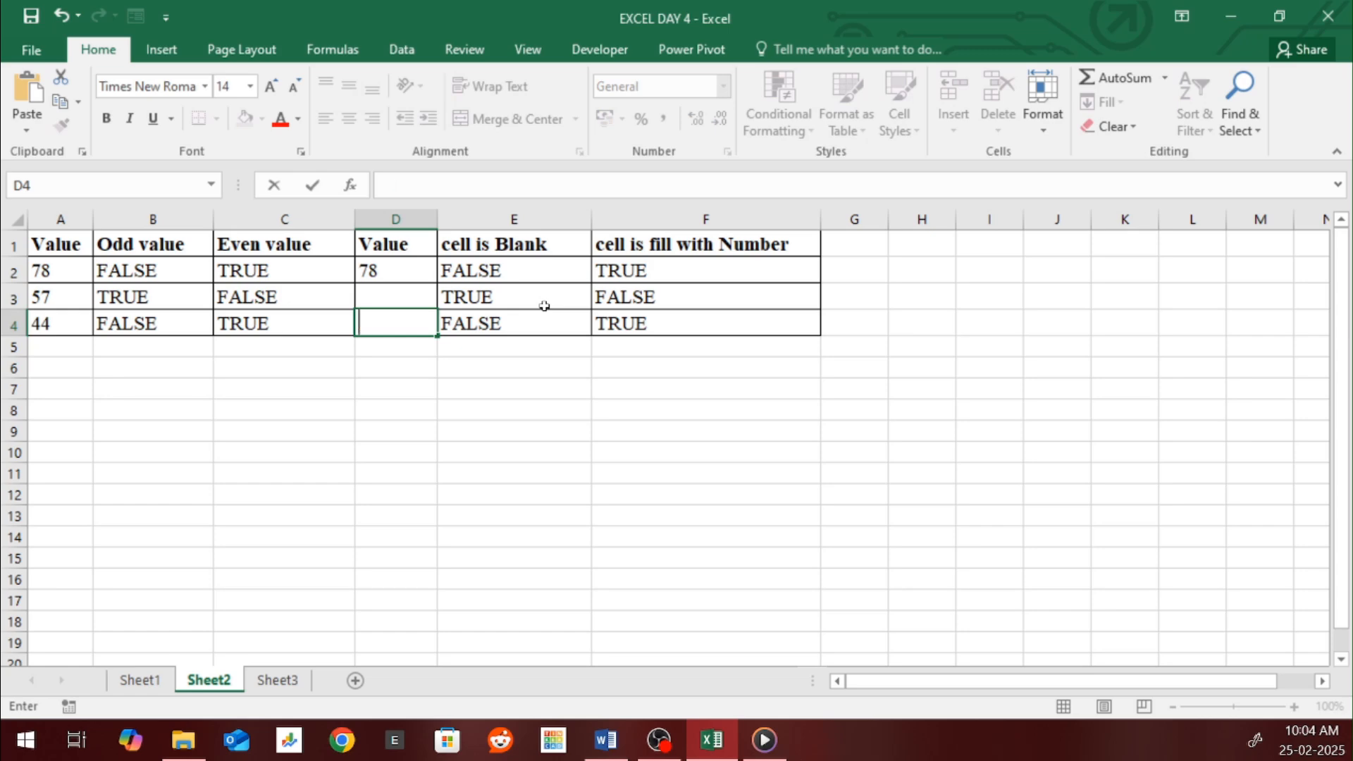
text(A)
key(Return)
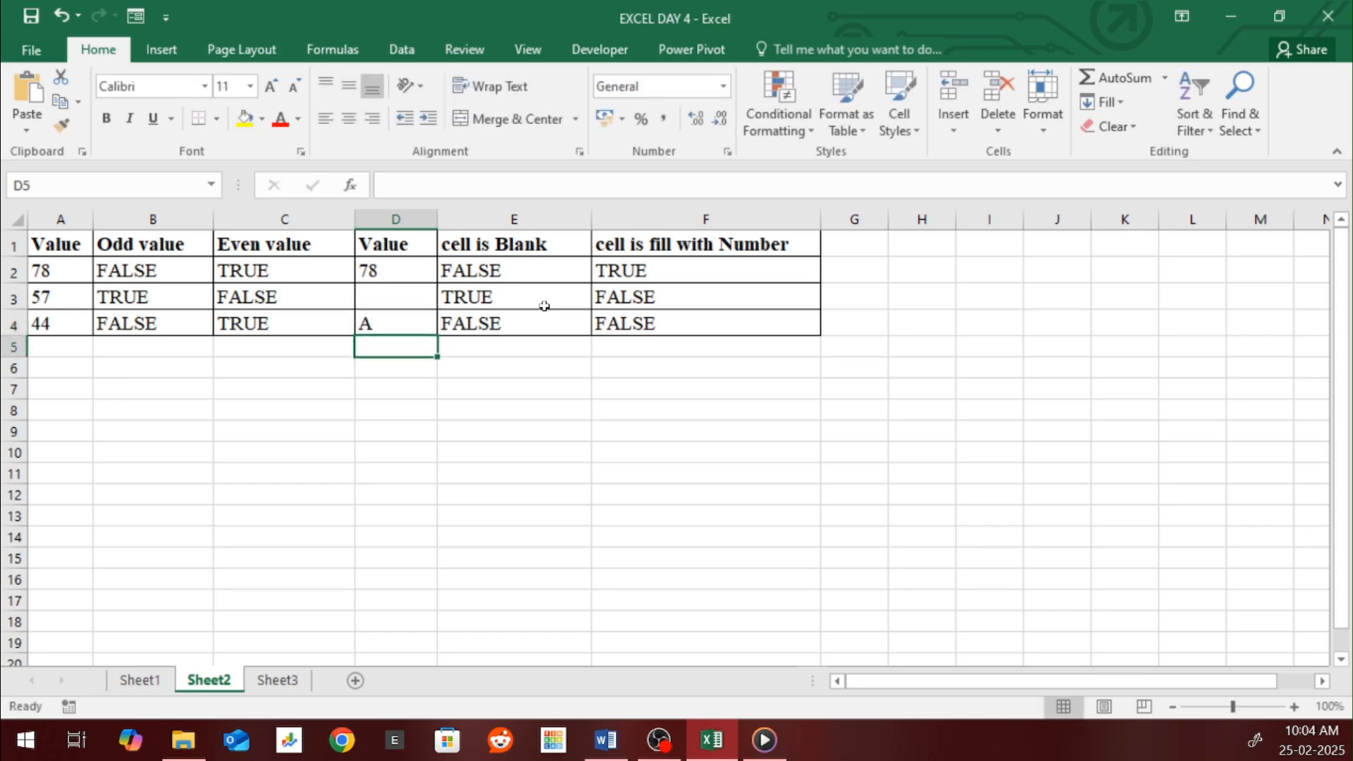
Enter =ISTEXT(D4) in G4 to check whether D4 holds text
key(Up)
key(Right)
key(Right)
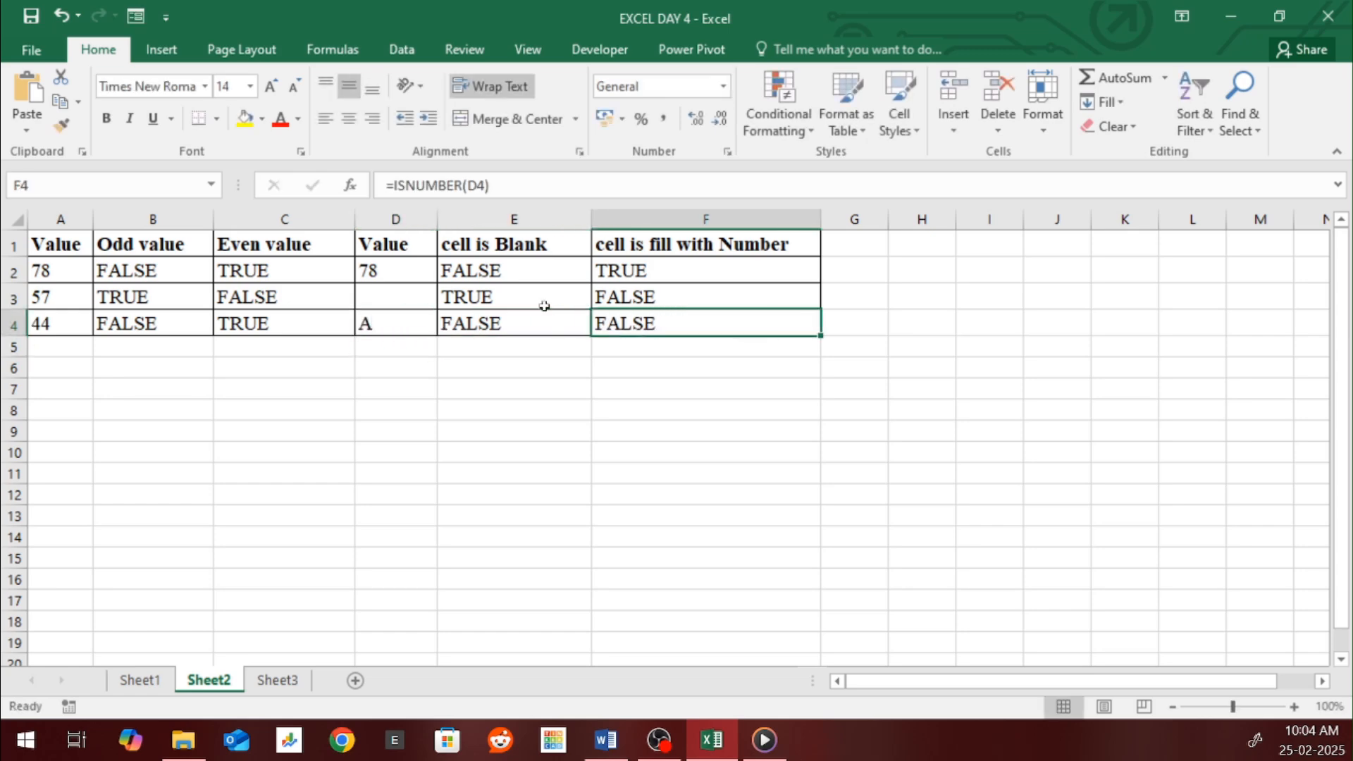
key(Left)
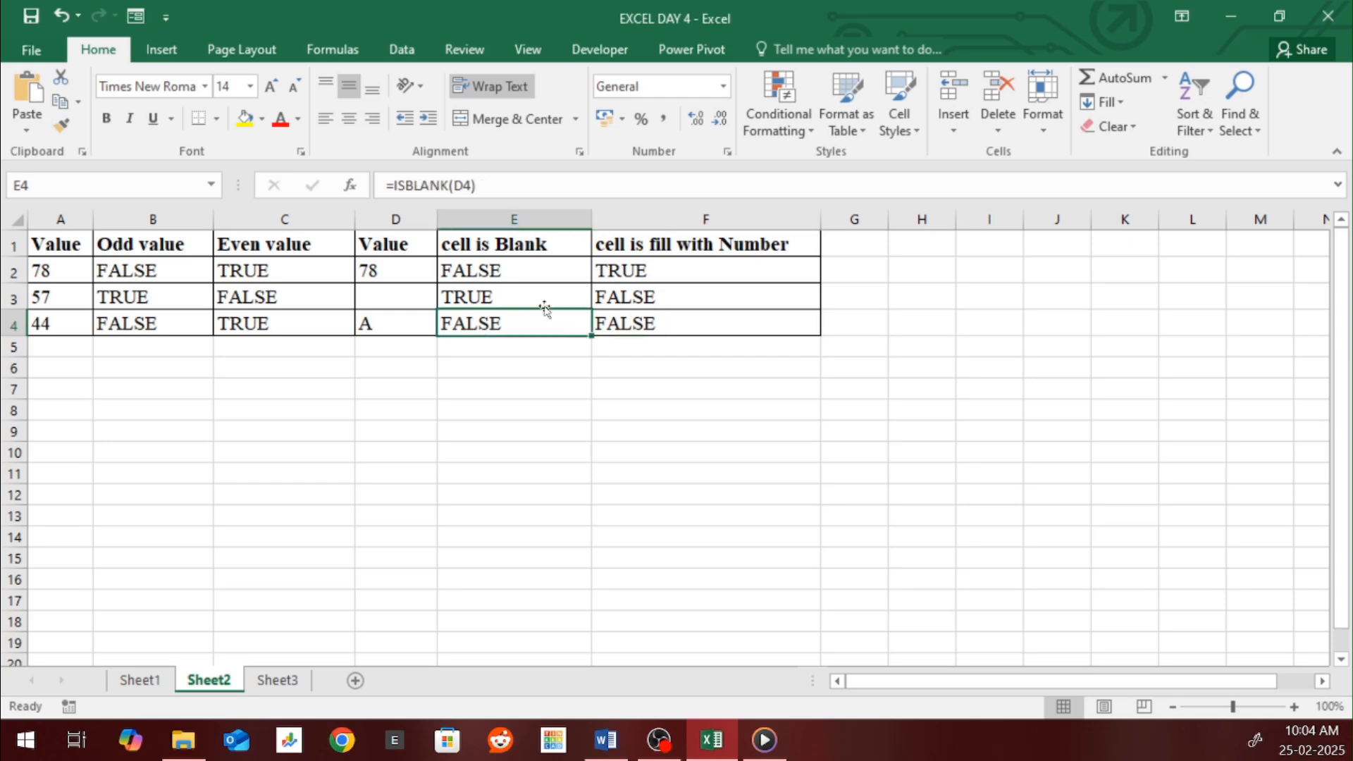
key(Right)
key(Right)
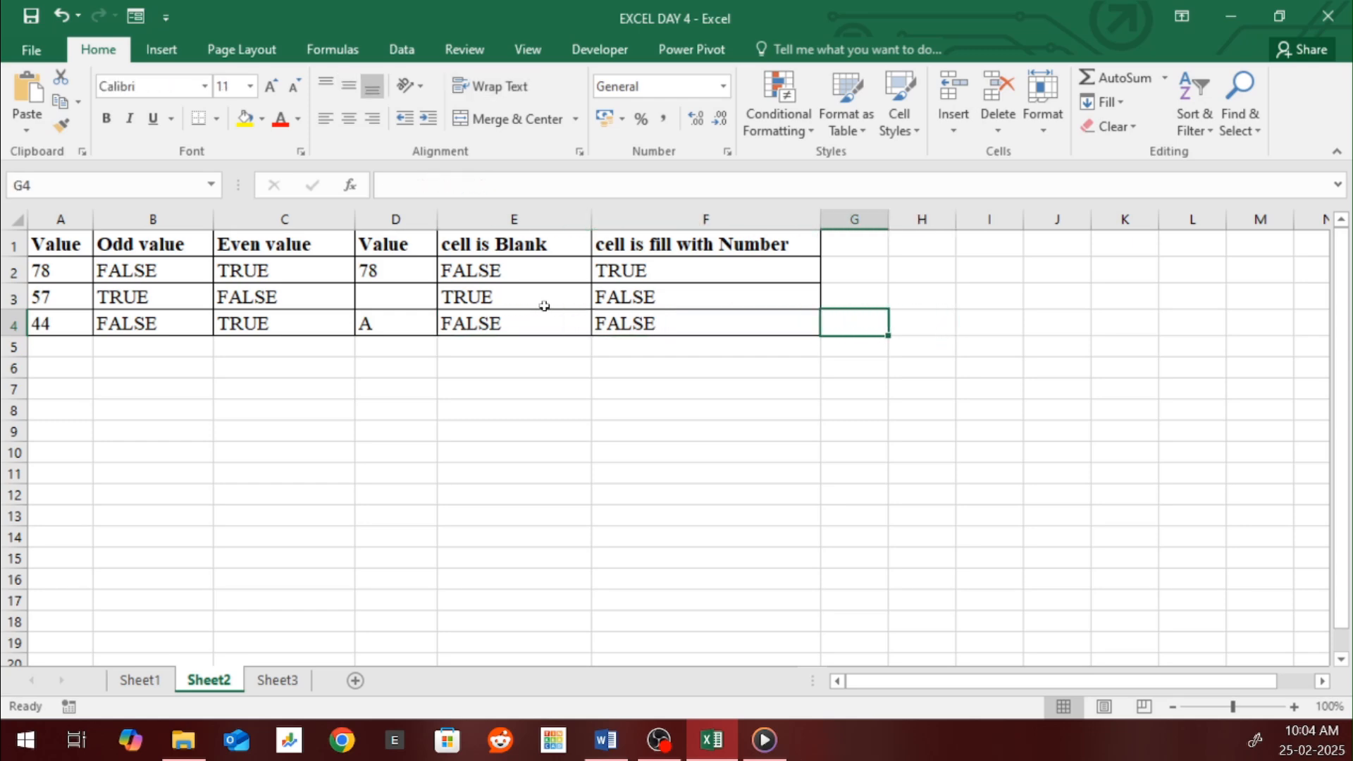
text(=is)
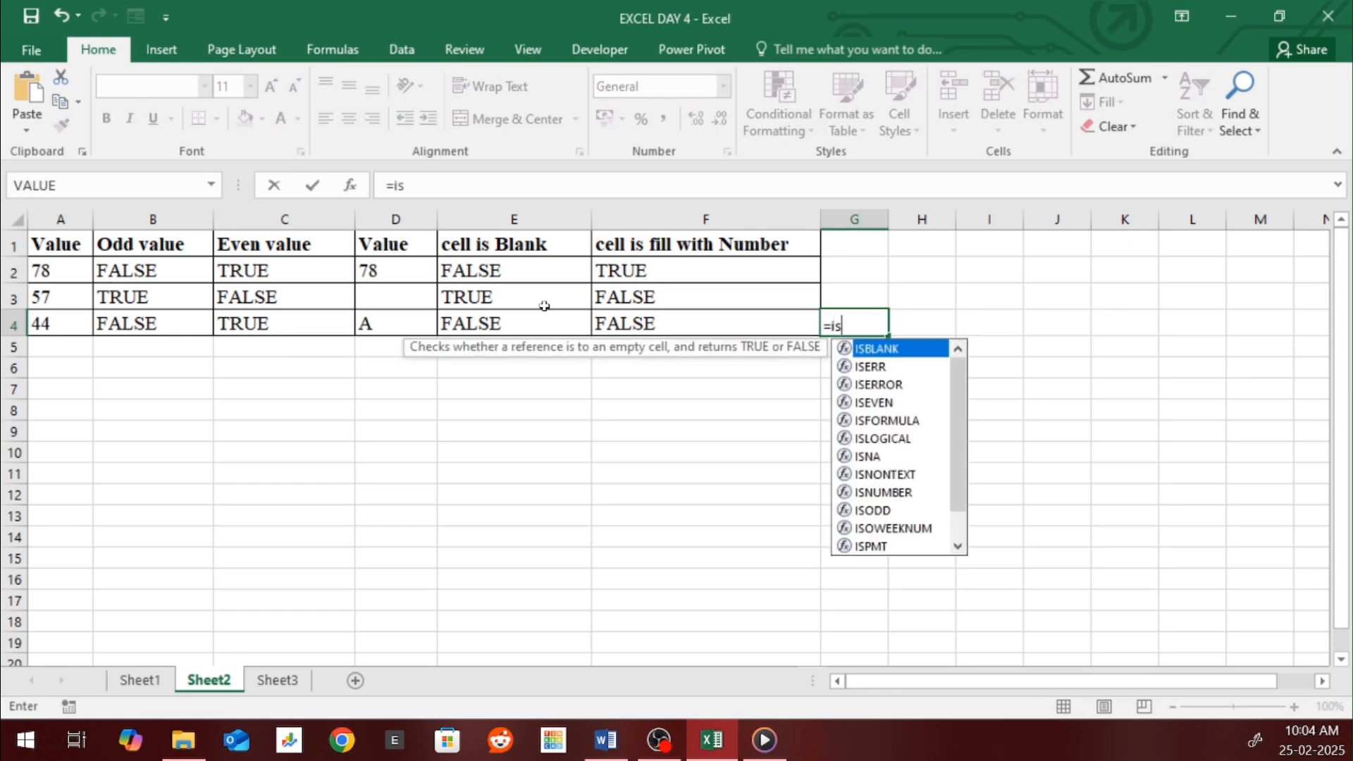
text(t)
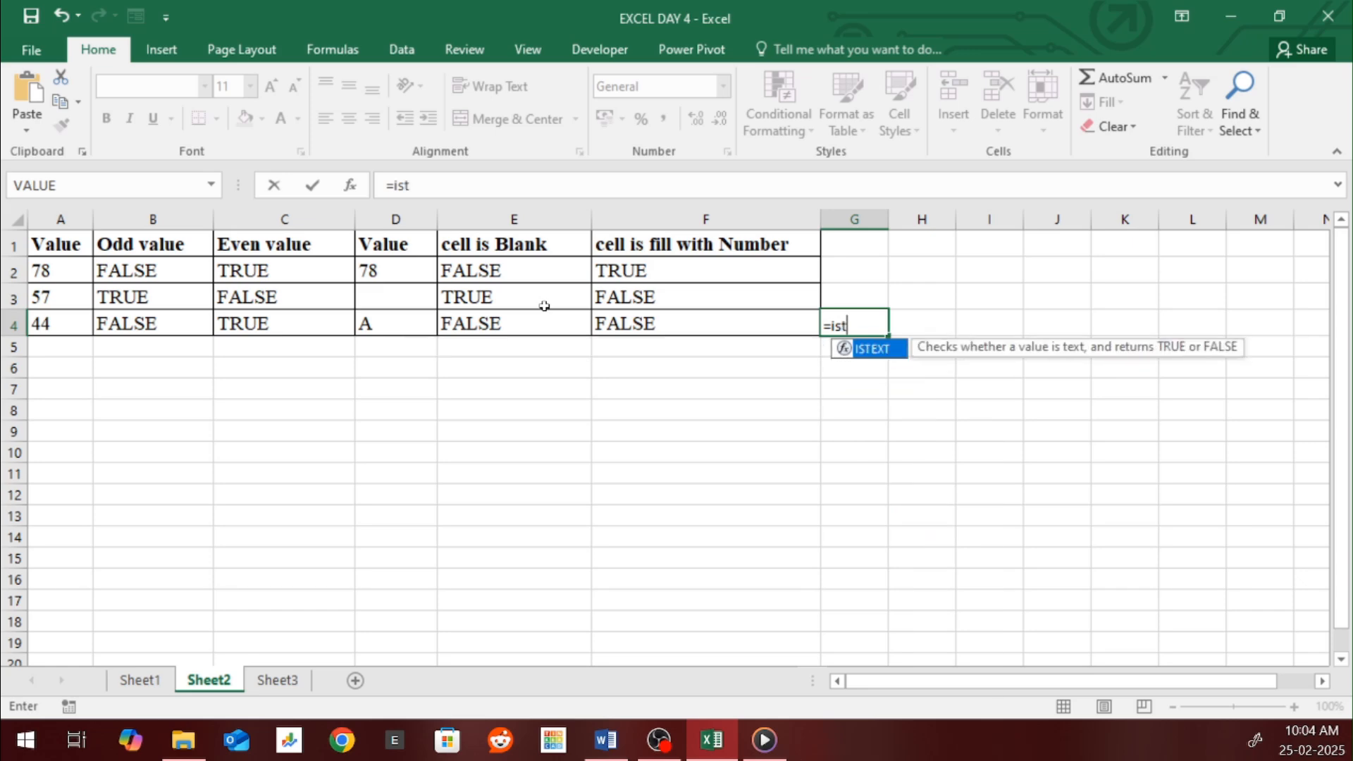
key(Tab)
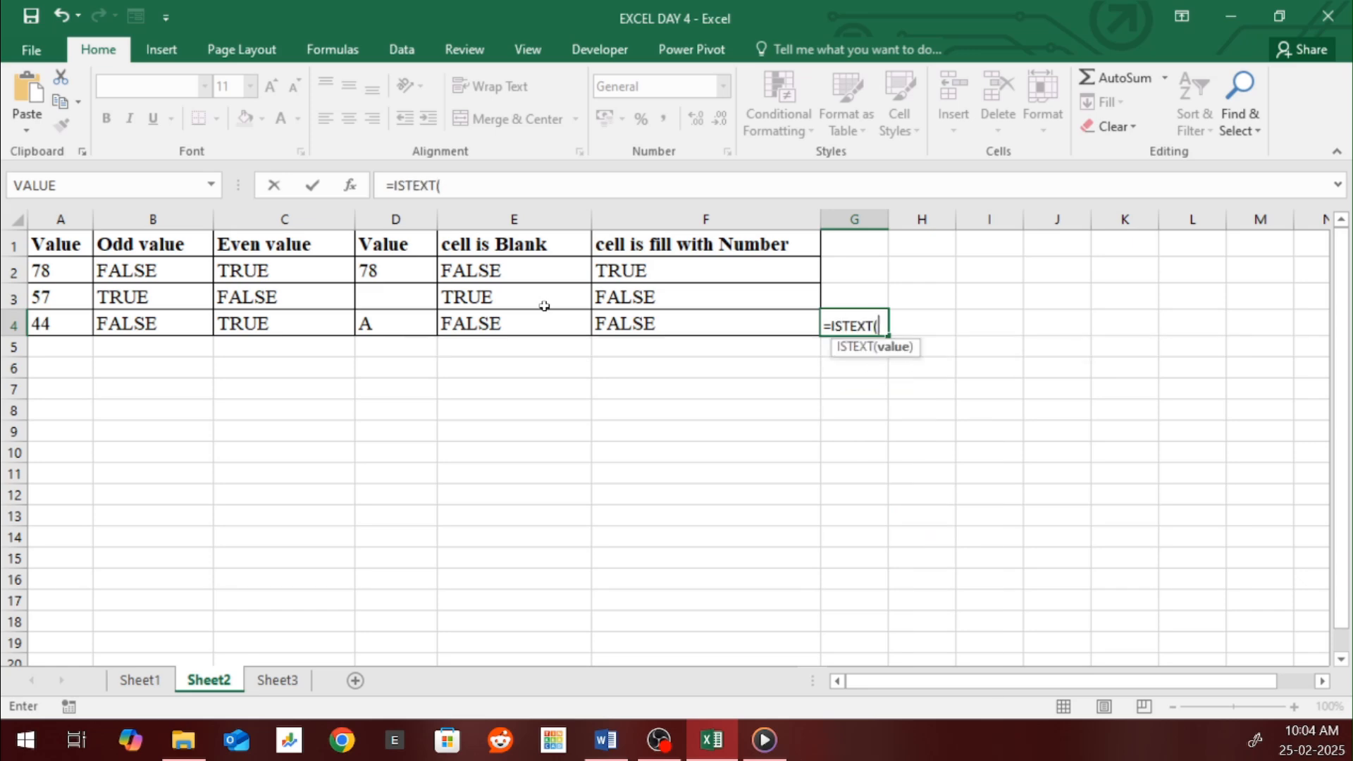
click(380, 326)
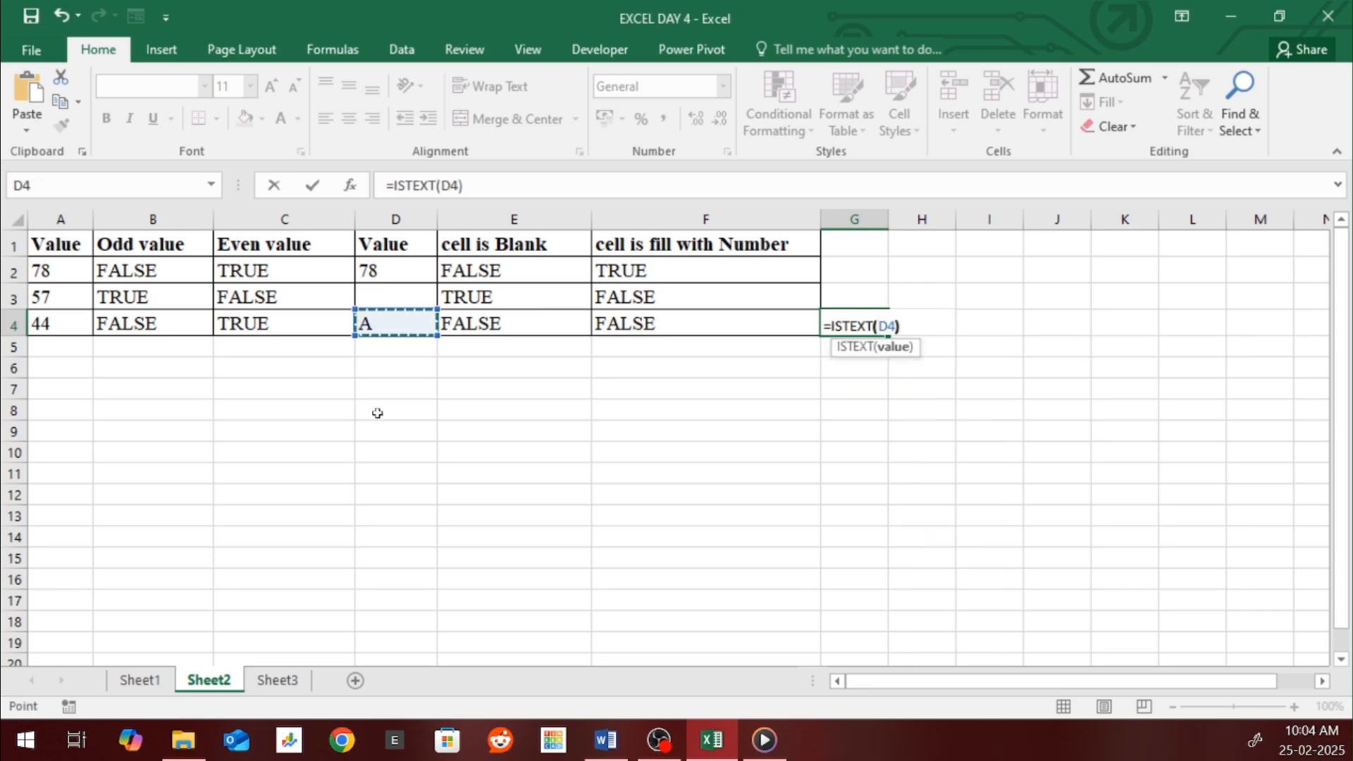
key(Return)
key(Up)
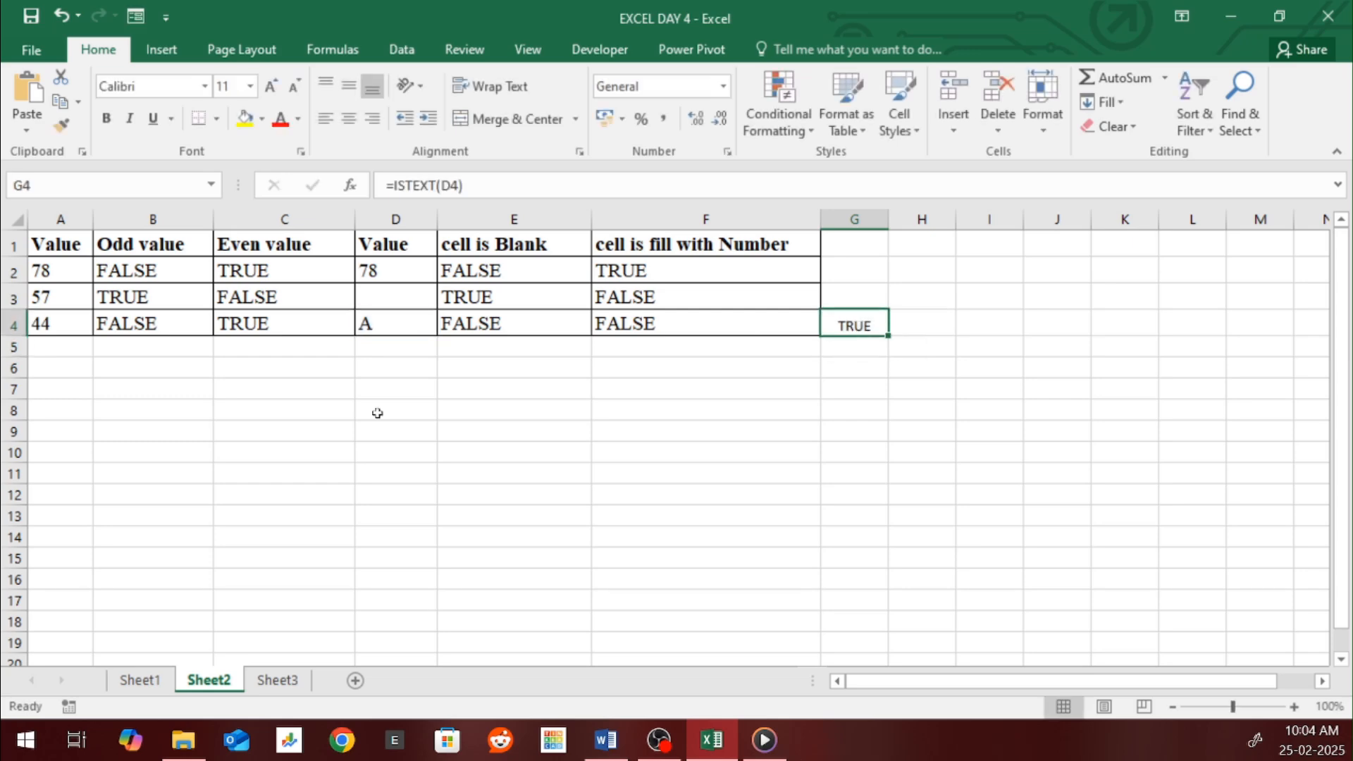
Fill the ISTEXT formula from G4 up through column G to row 1, then clear G1
drag(888, 336, 881, 243)
click(877, 243)
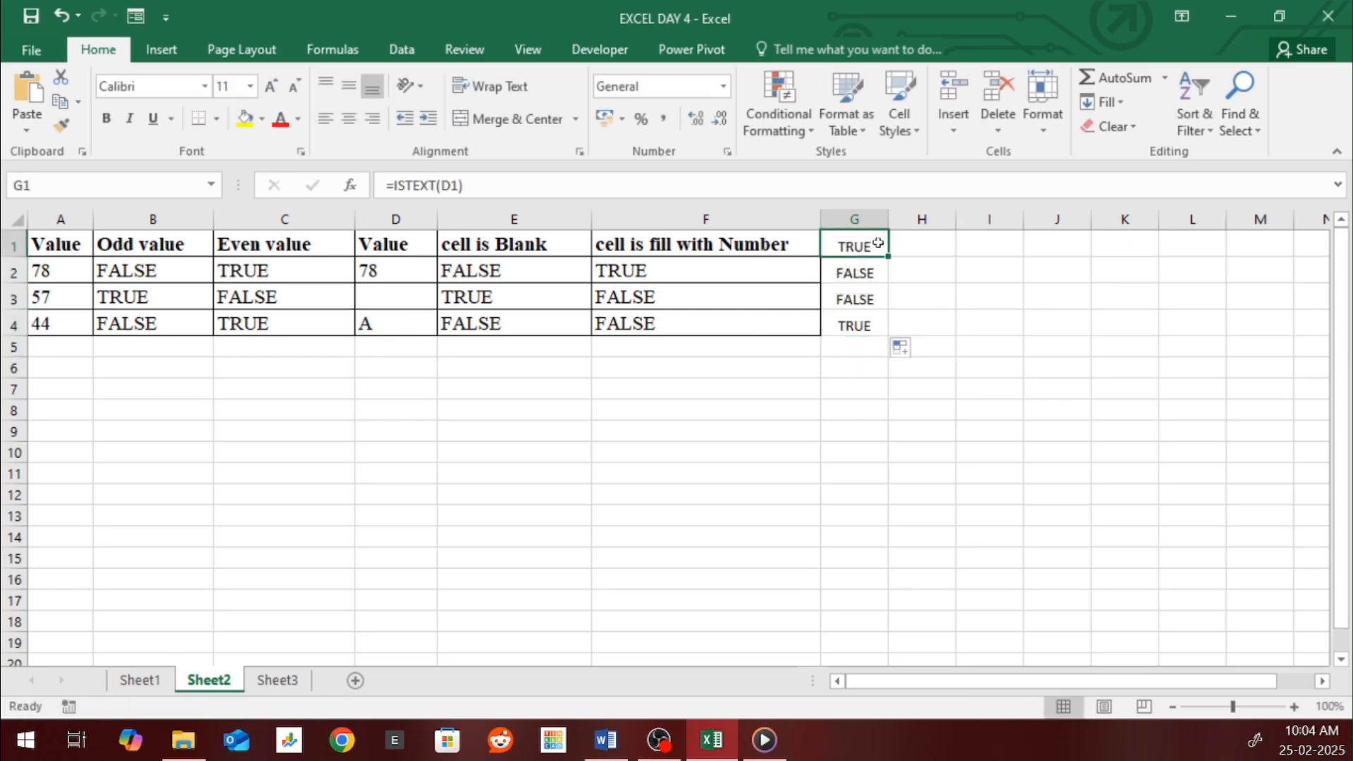
key(Delete)
key(Down)
key(Up)
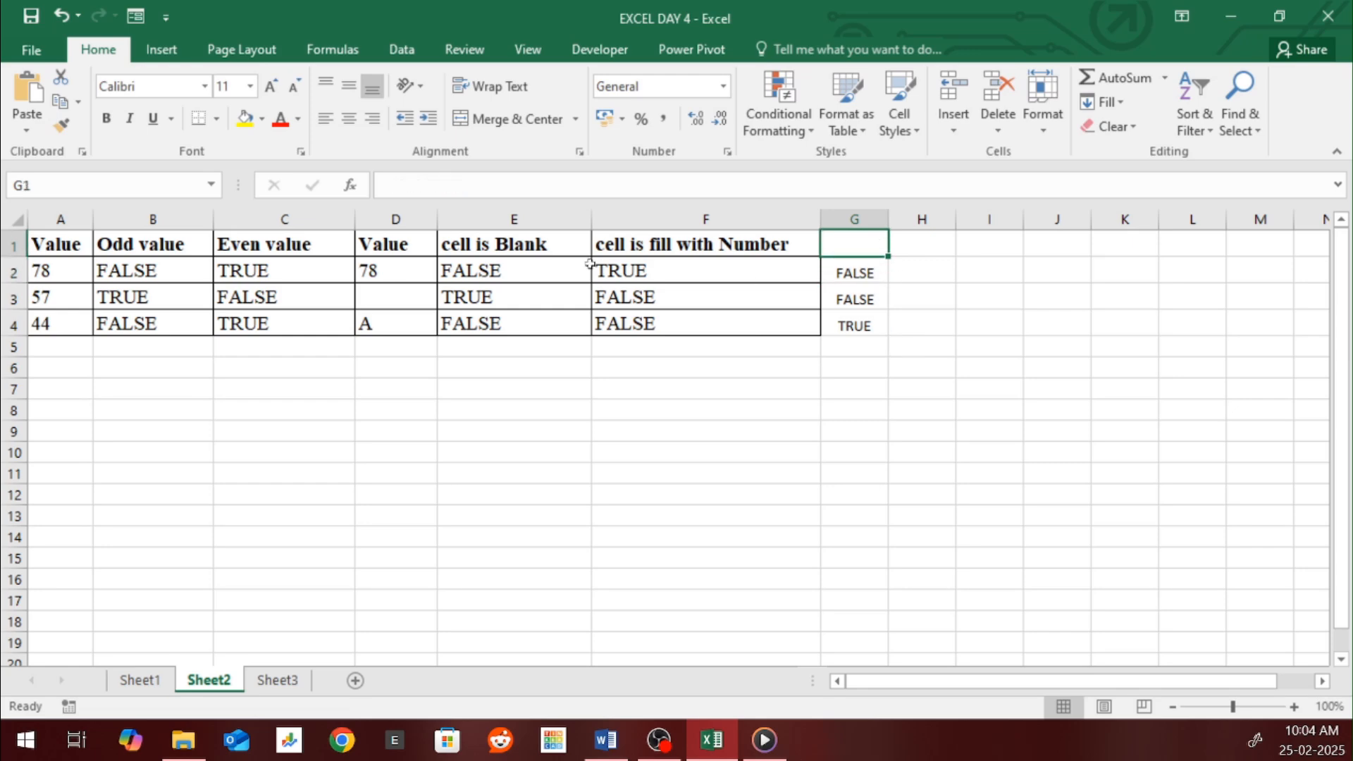
Copy the F1 header into G1 and change its wording to "cell is fill with Text"
click(736, 246)
drag(820, 254, 865, 243)
double_click(865, 242)
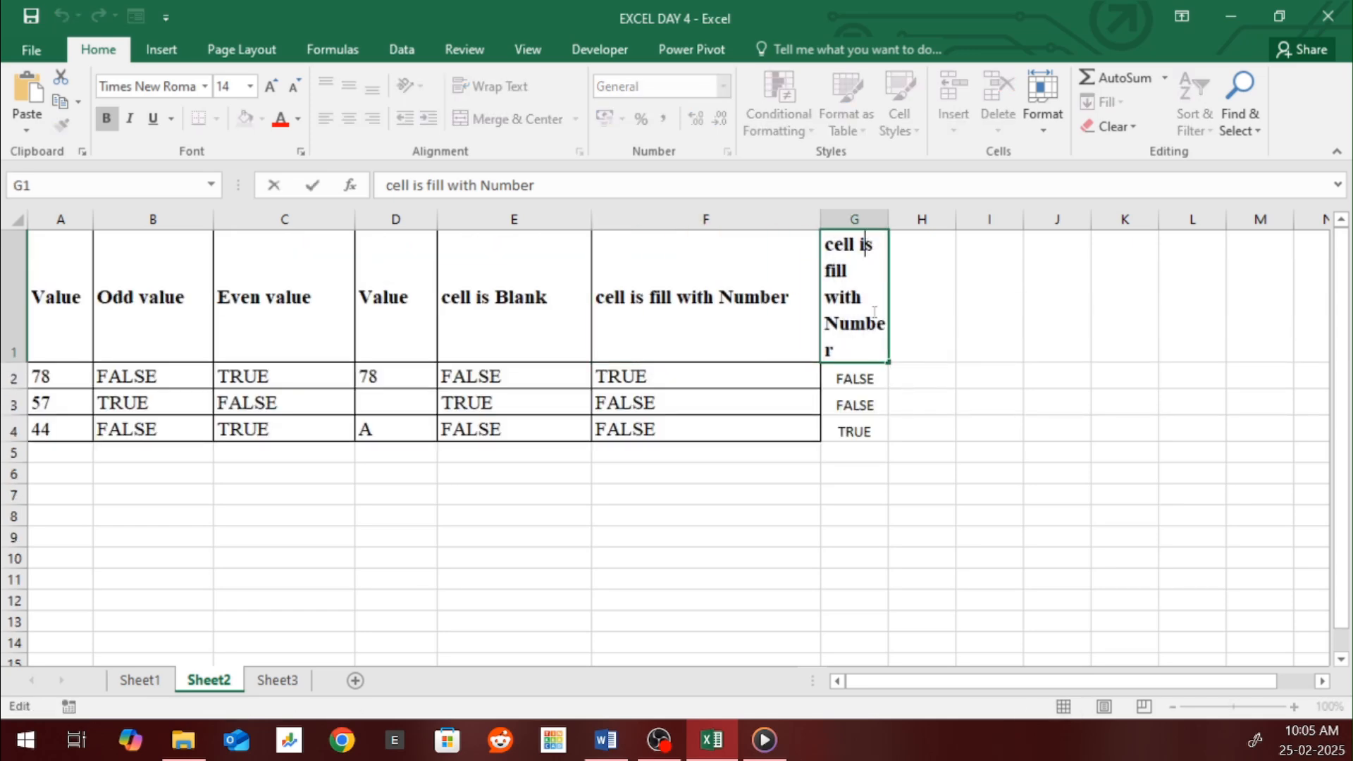
drag(847, 349, 825, 324)
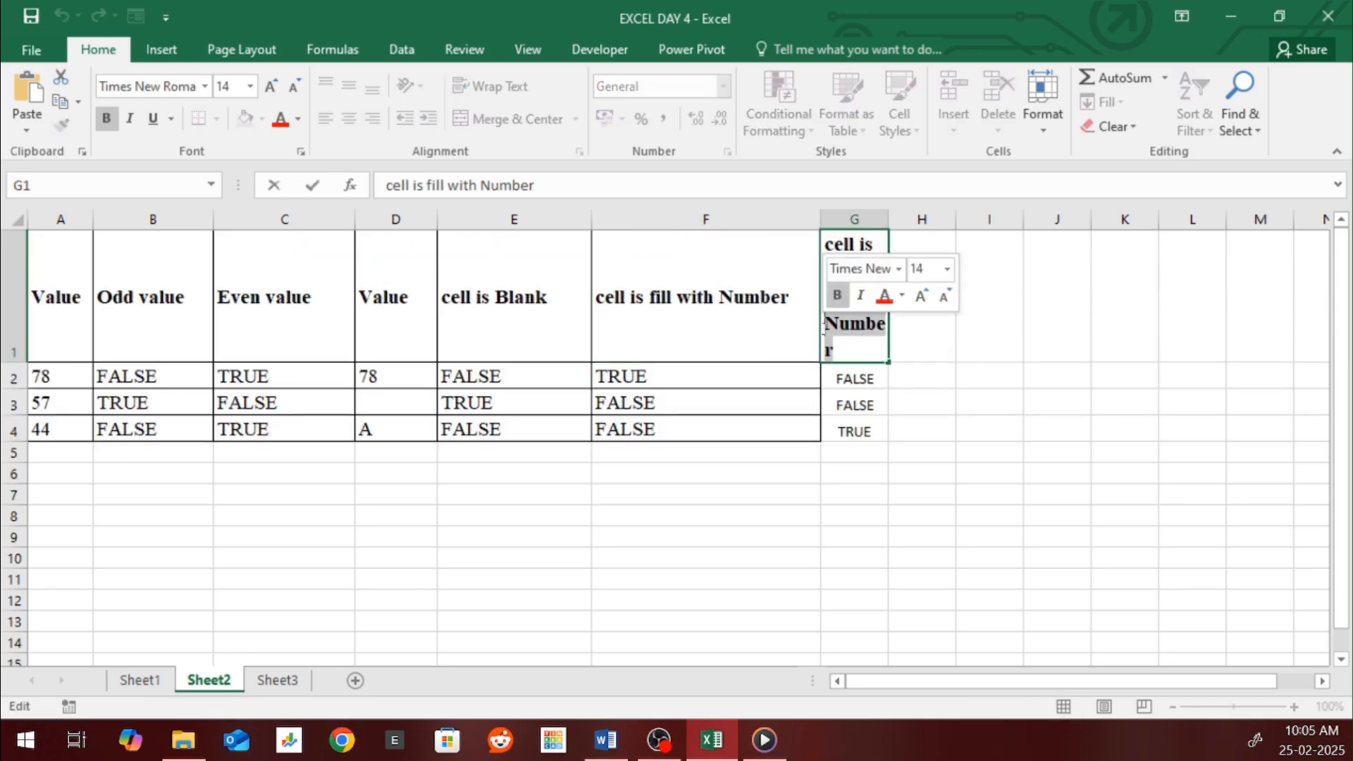
text(Text)
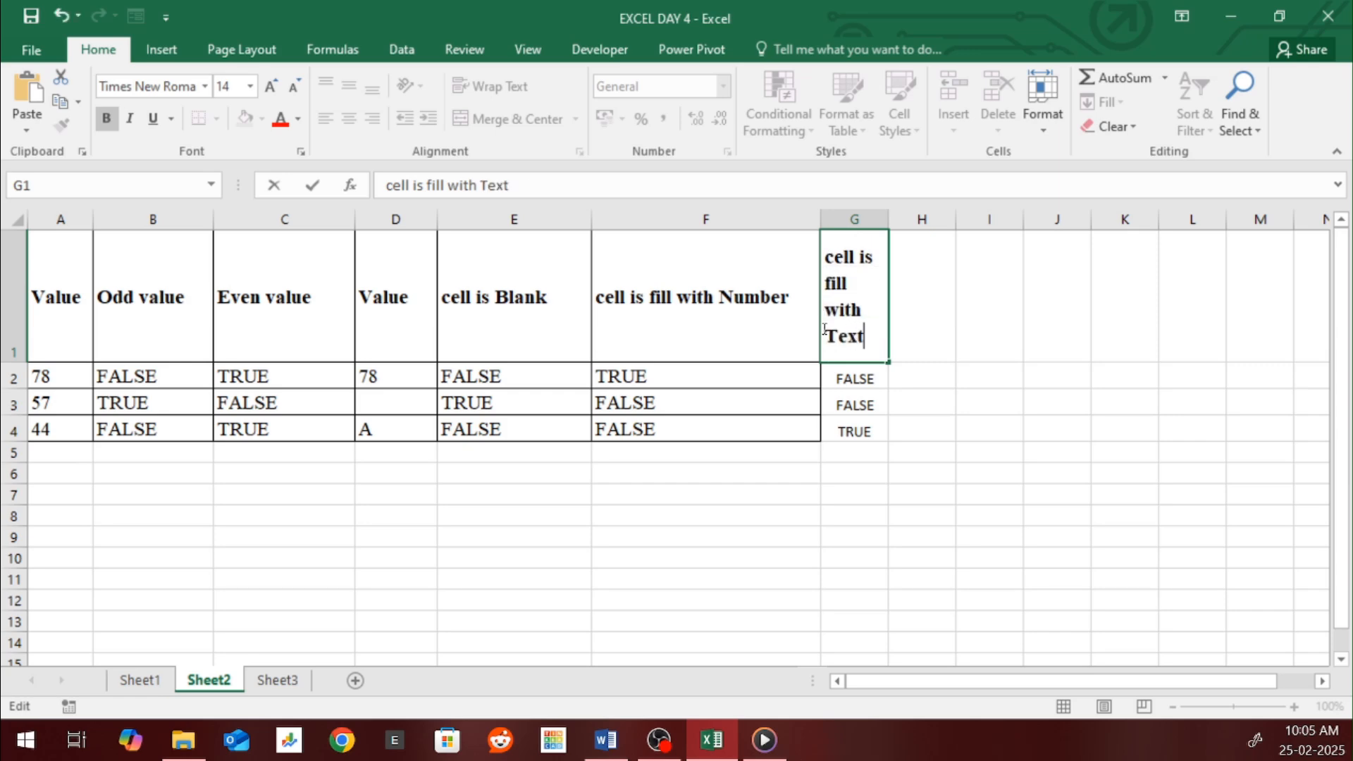
key(Return)
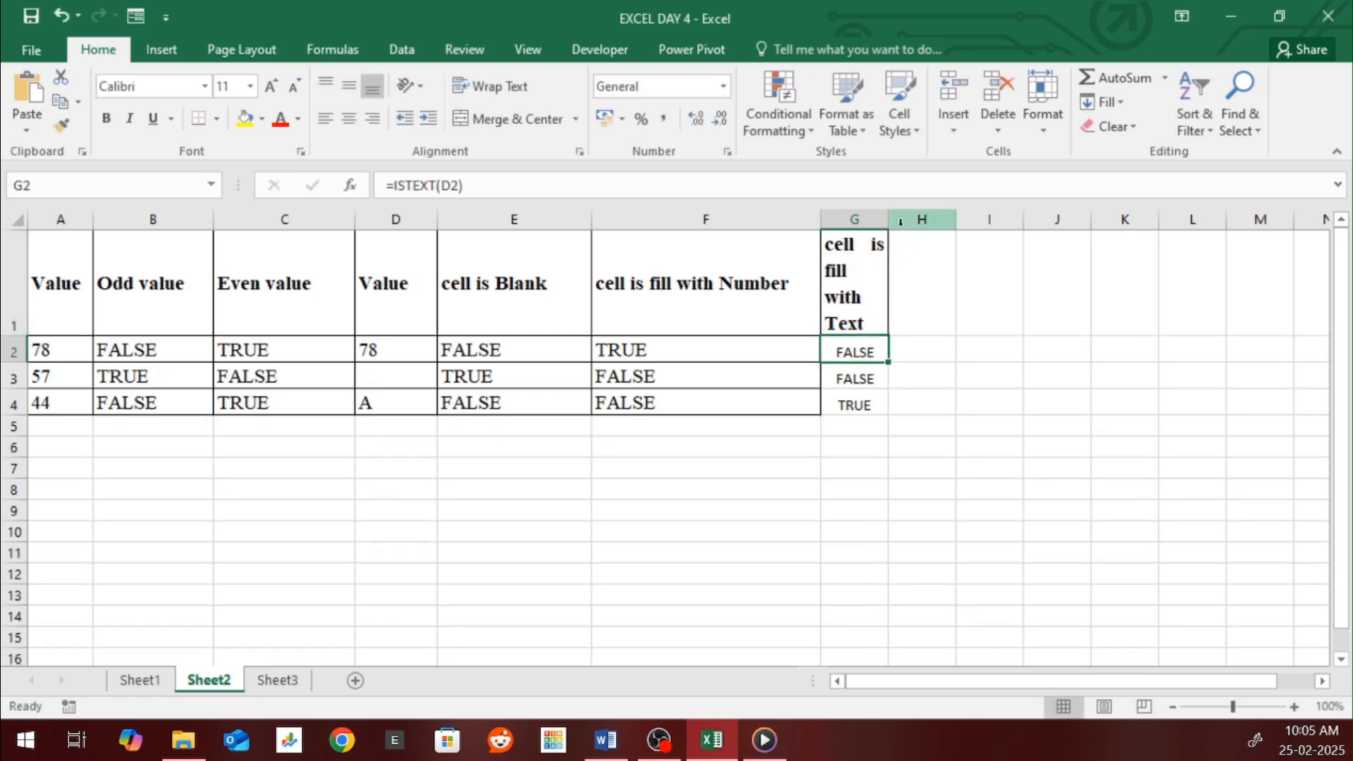
Widen column G so its header fits on one line and autofit the height of row 1
drag(894, 221, 912, 220)
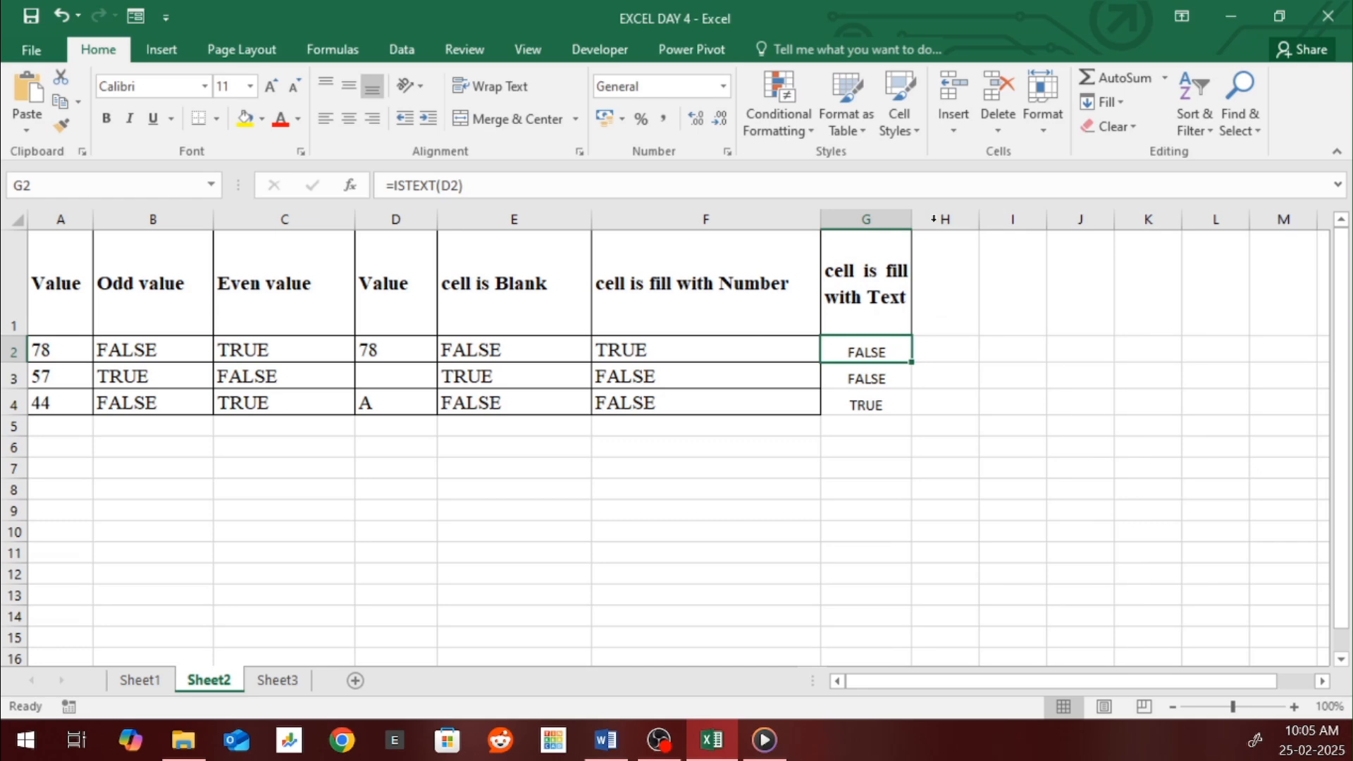
drag(912, 220, 1003, 228)
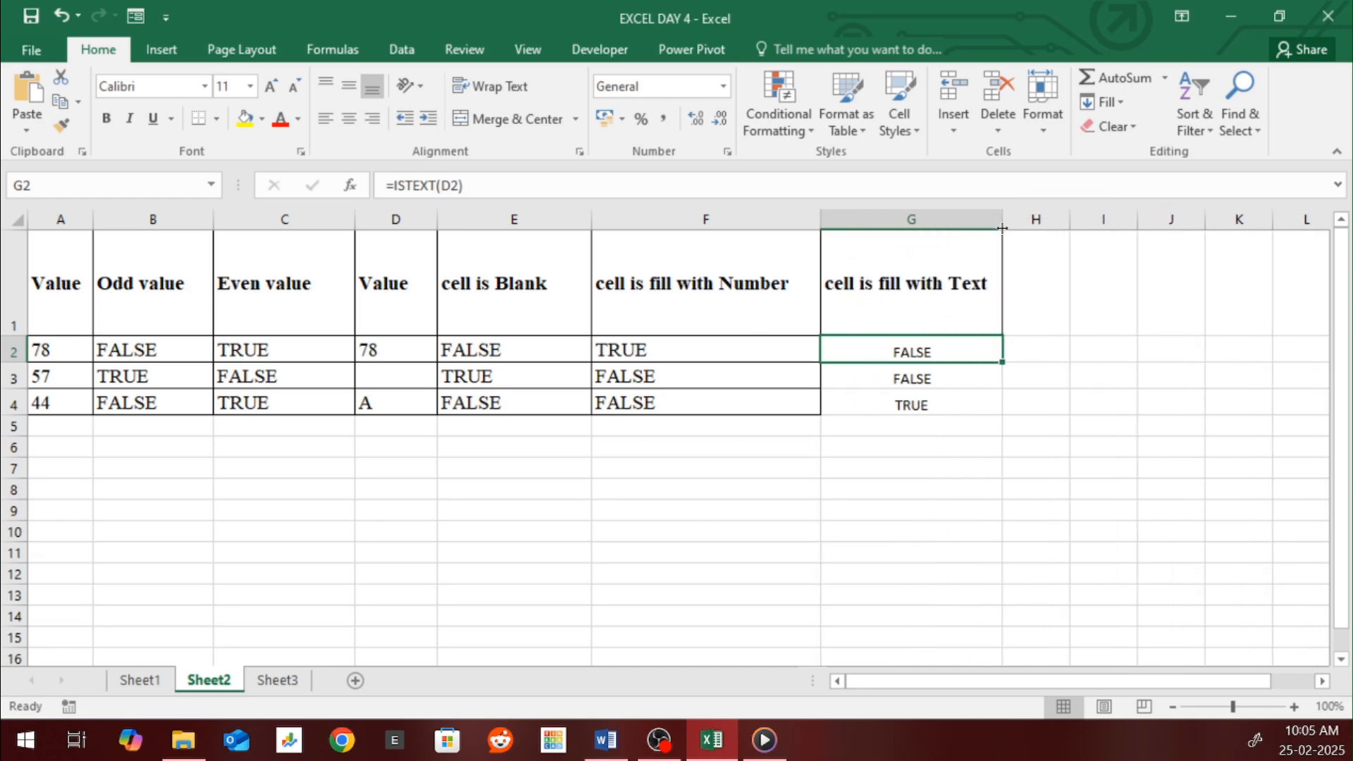
double_click(24, 334)
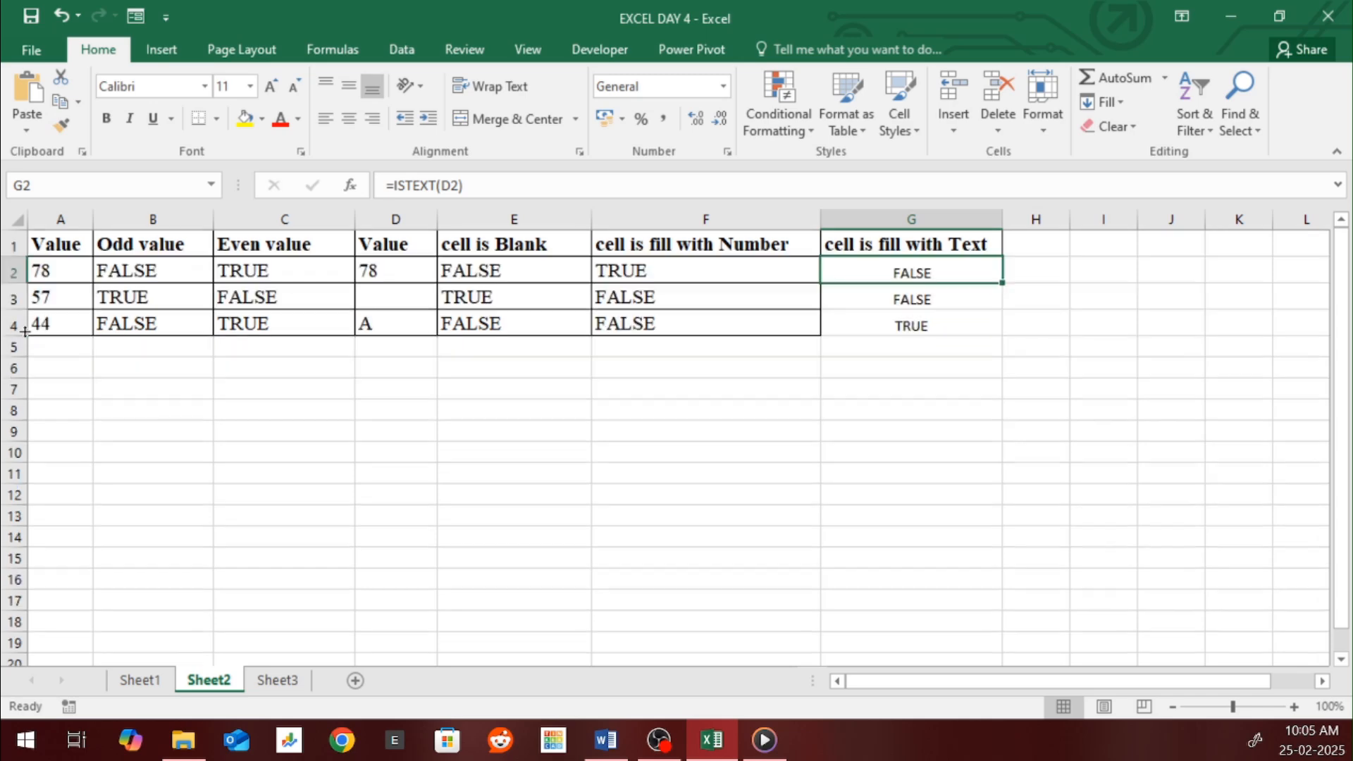
Copy the cell formatting of F2 onto the ISTEXT results in G2:G4
click(751, 272)
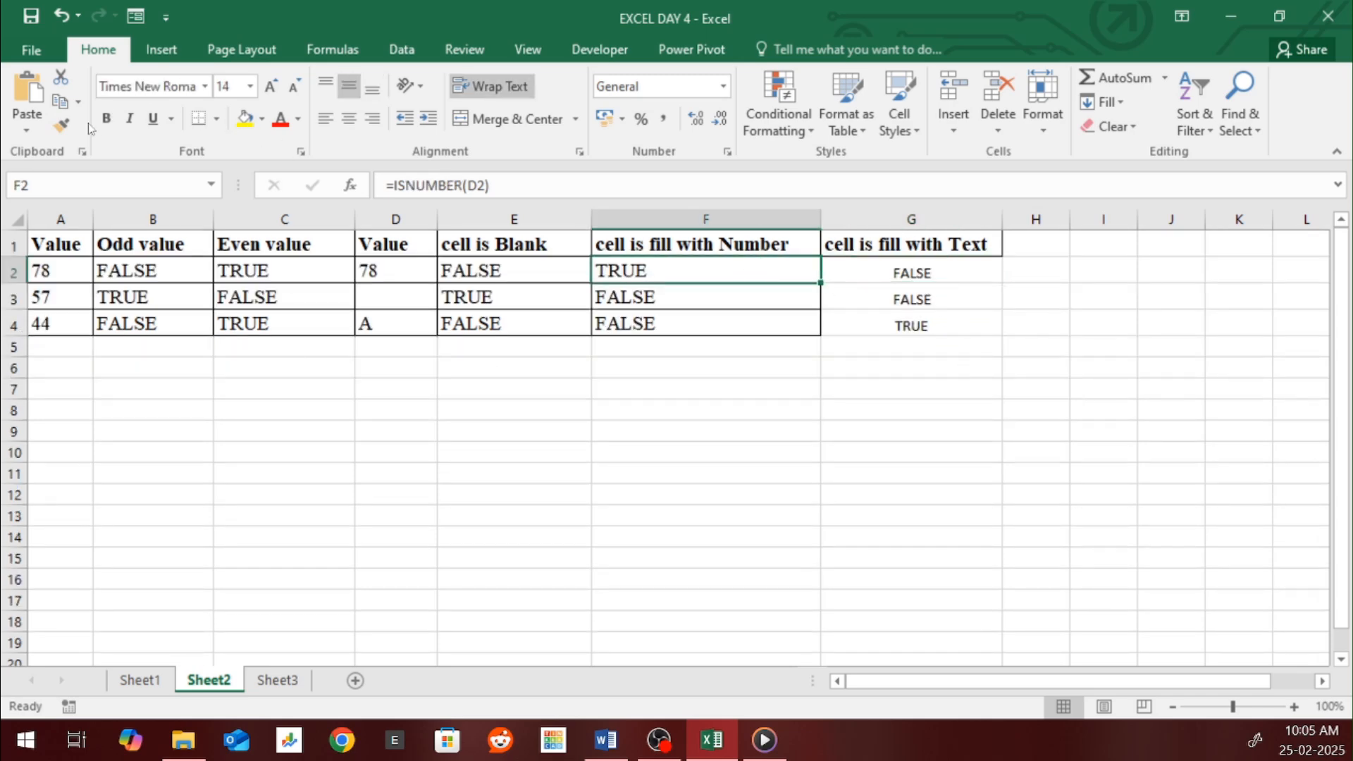
click(63, 127)
drag(907, 275, 909, 321)
click(921, 290)
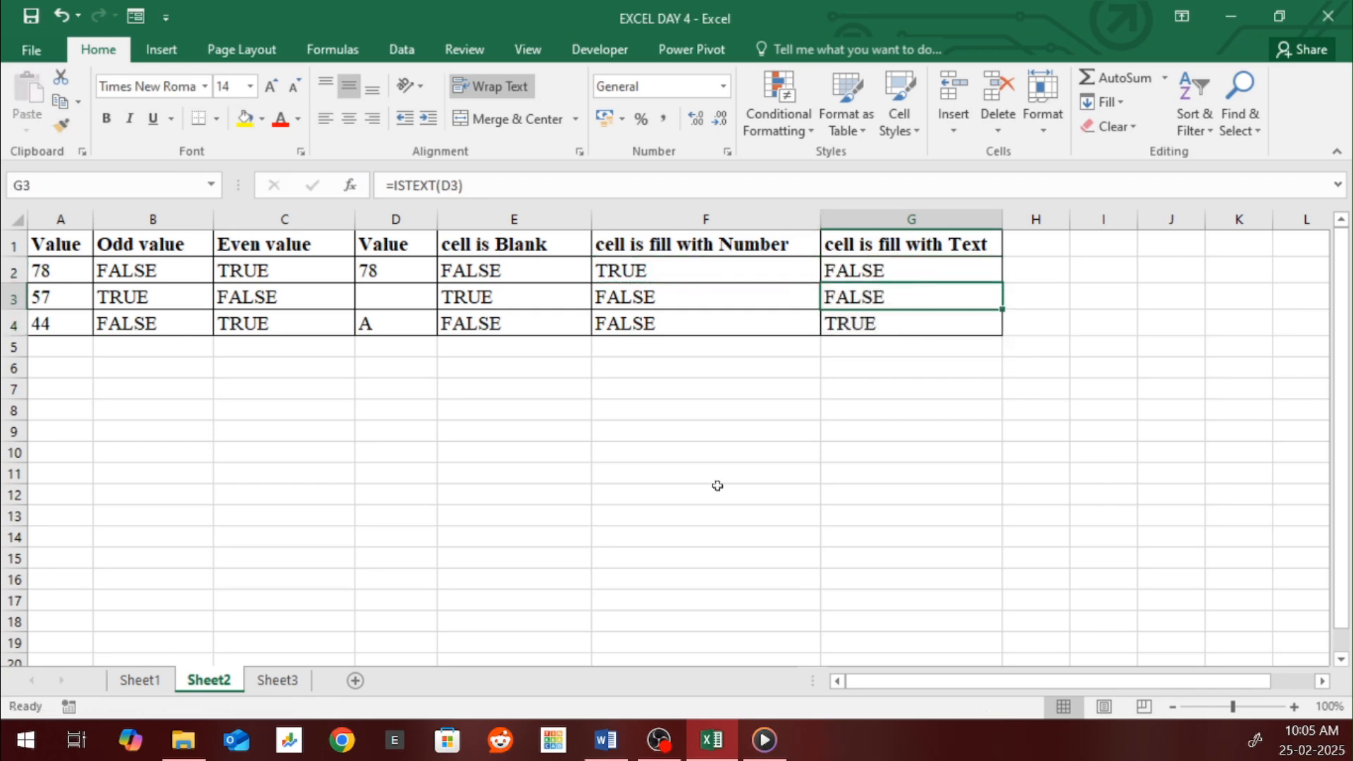
Switch to Sheet1 and look through the list of available logical functions, including the description of OR
click(140, 680)
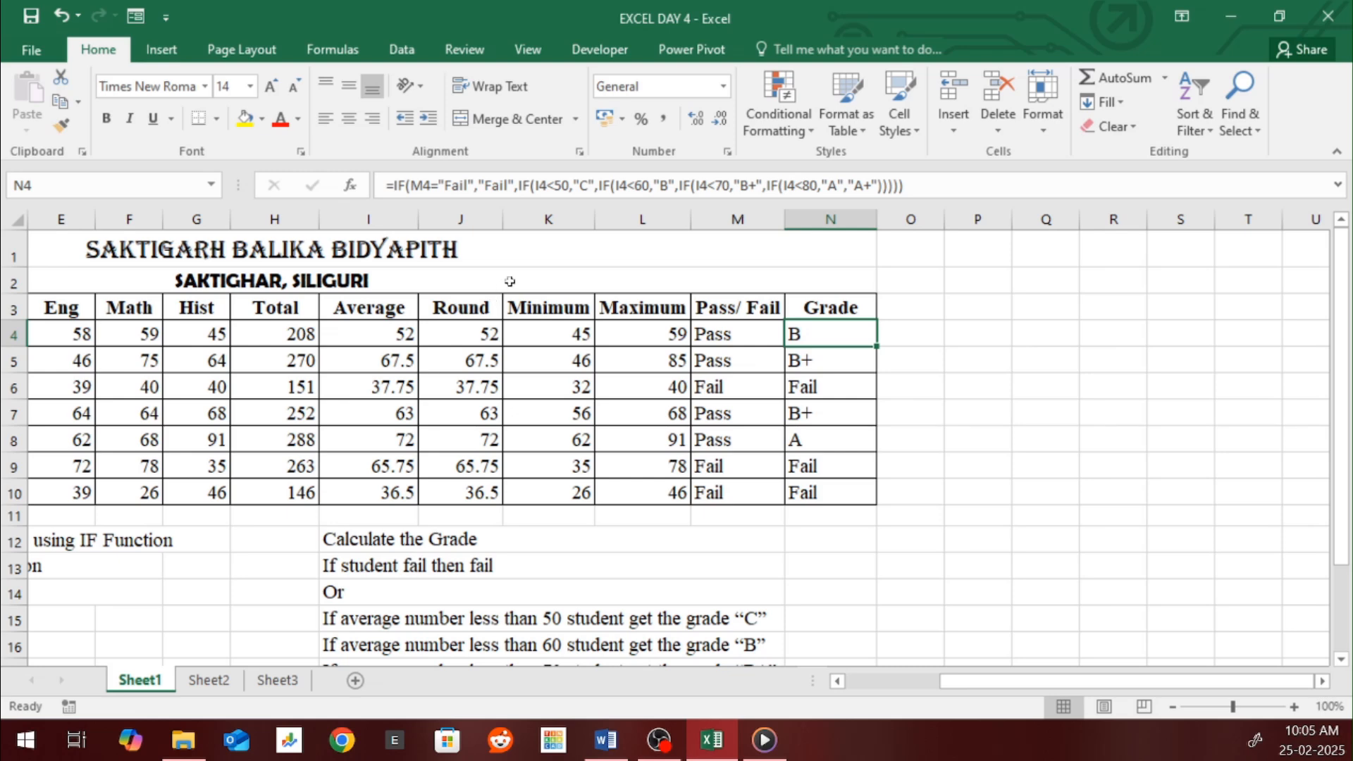
click(518, 276)
click(340, 51)
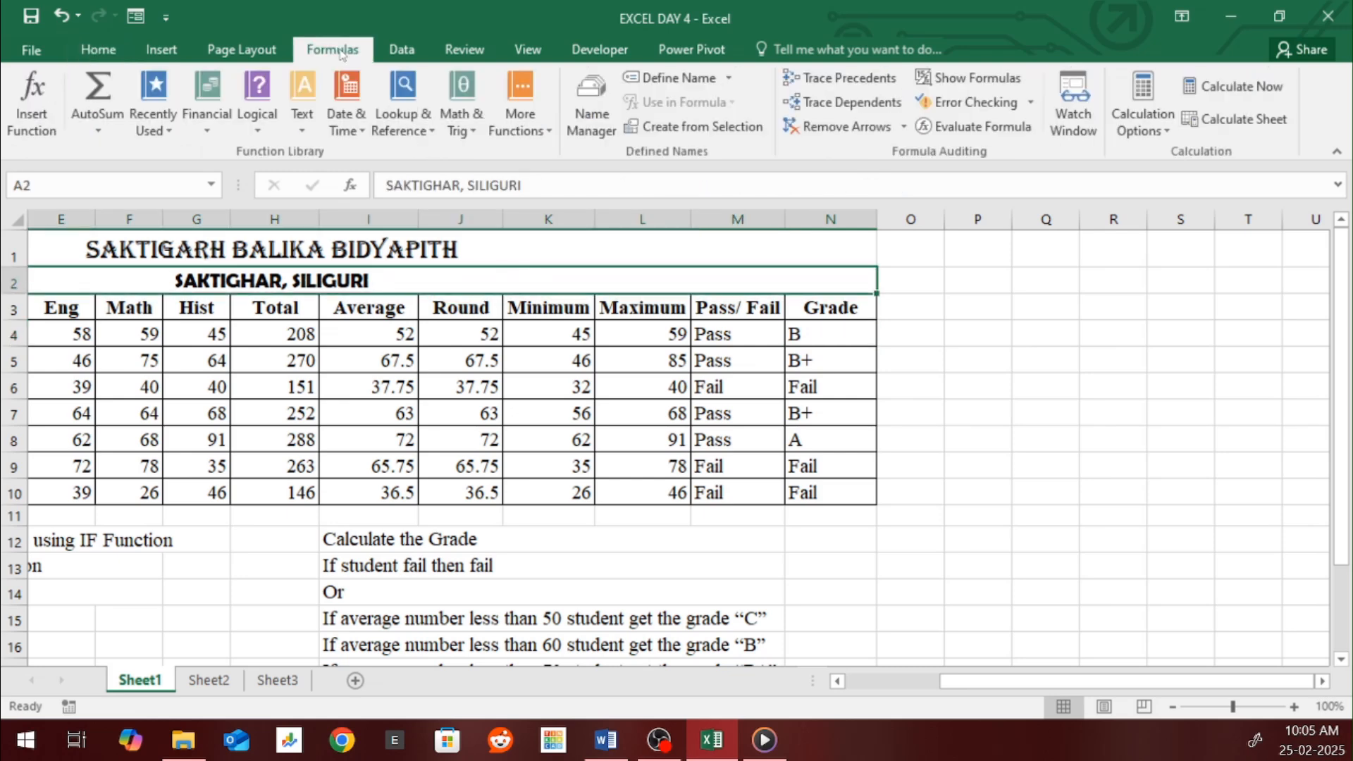
click(255, 134)
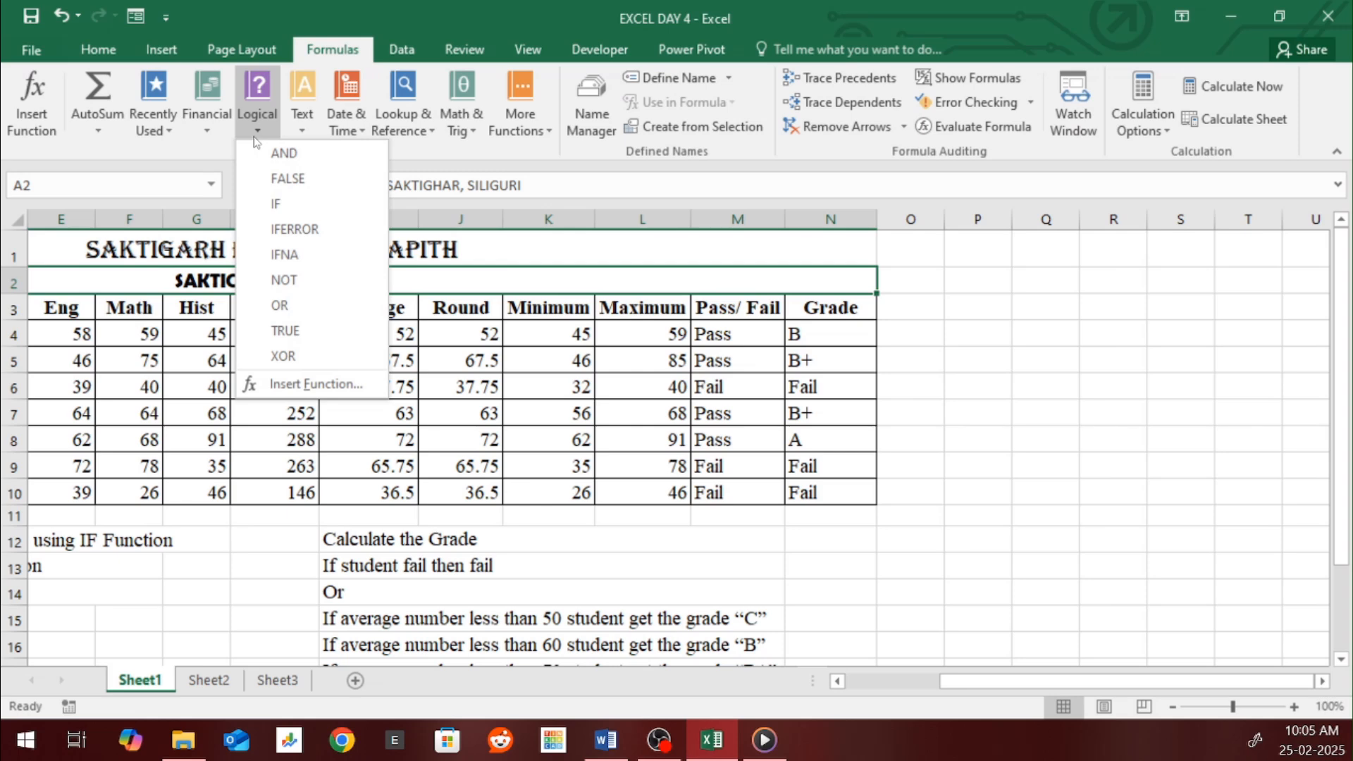
click(255, 140)
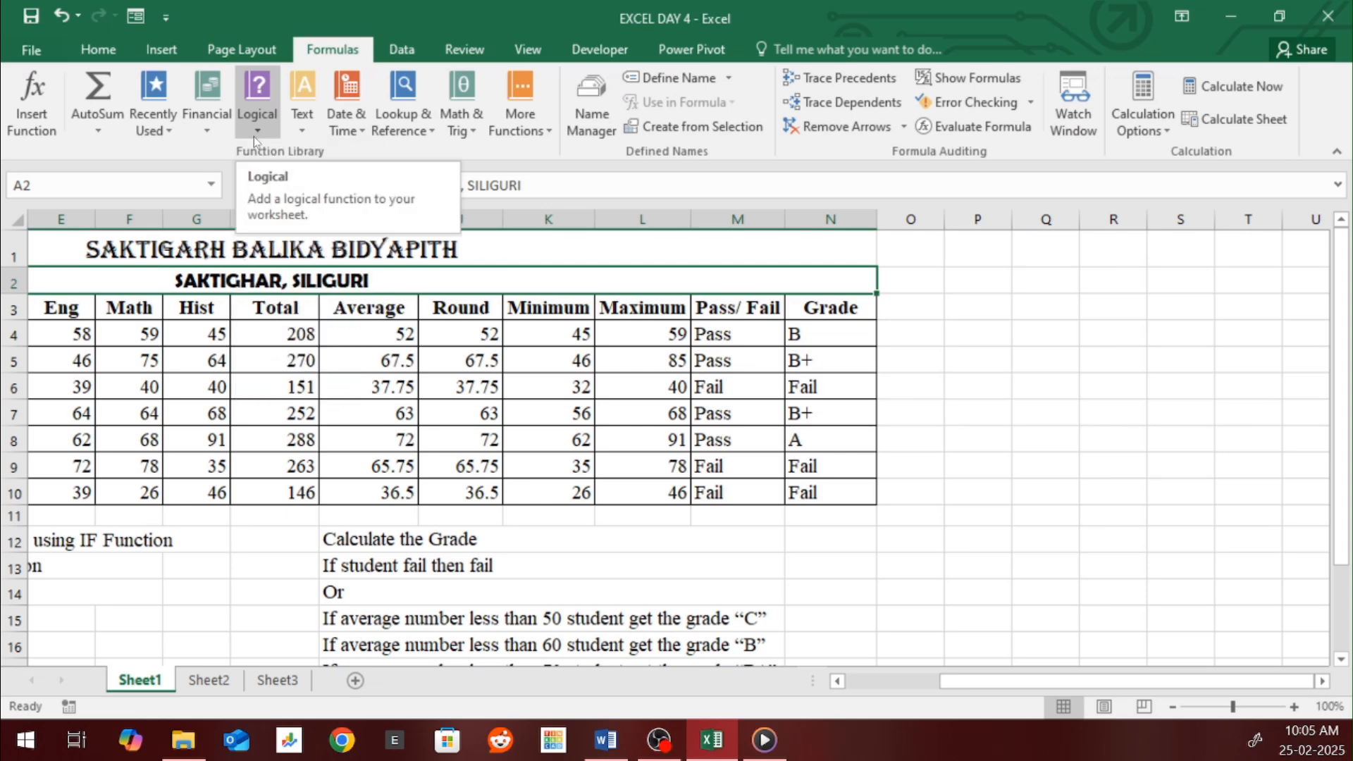
click(254, 138)
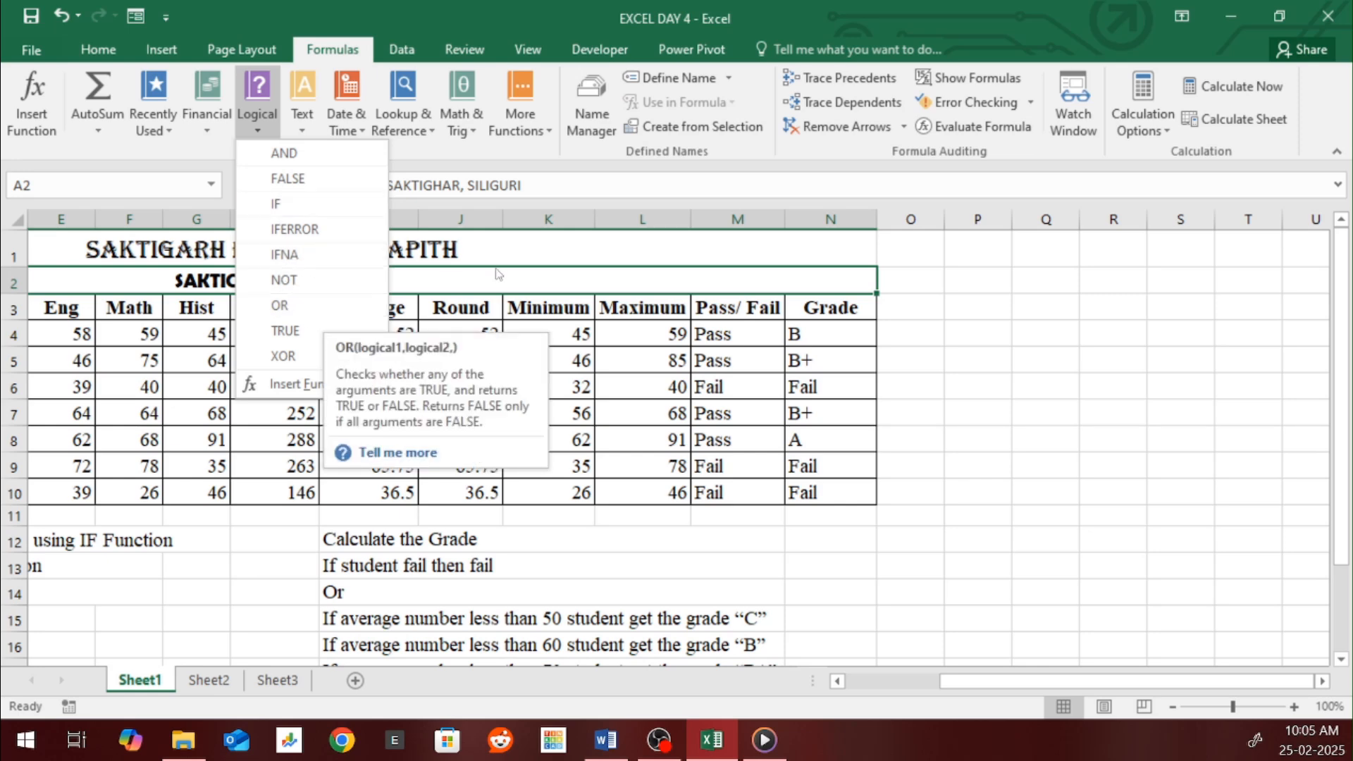
click(713, 347)
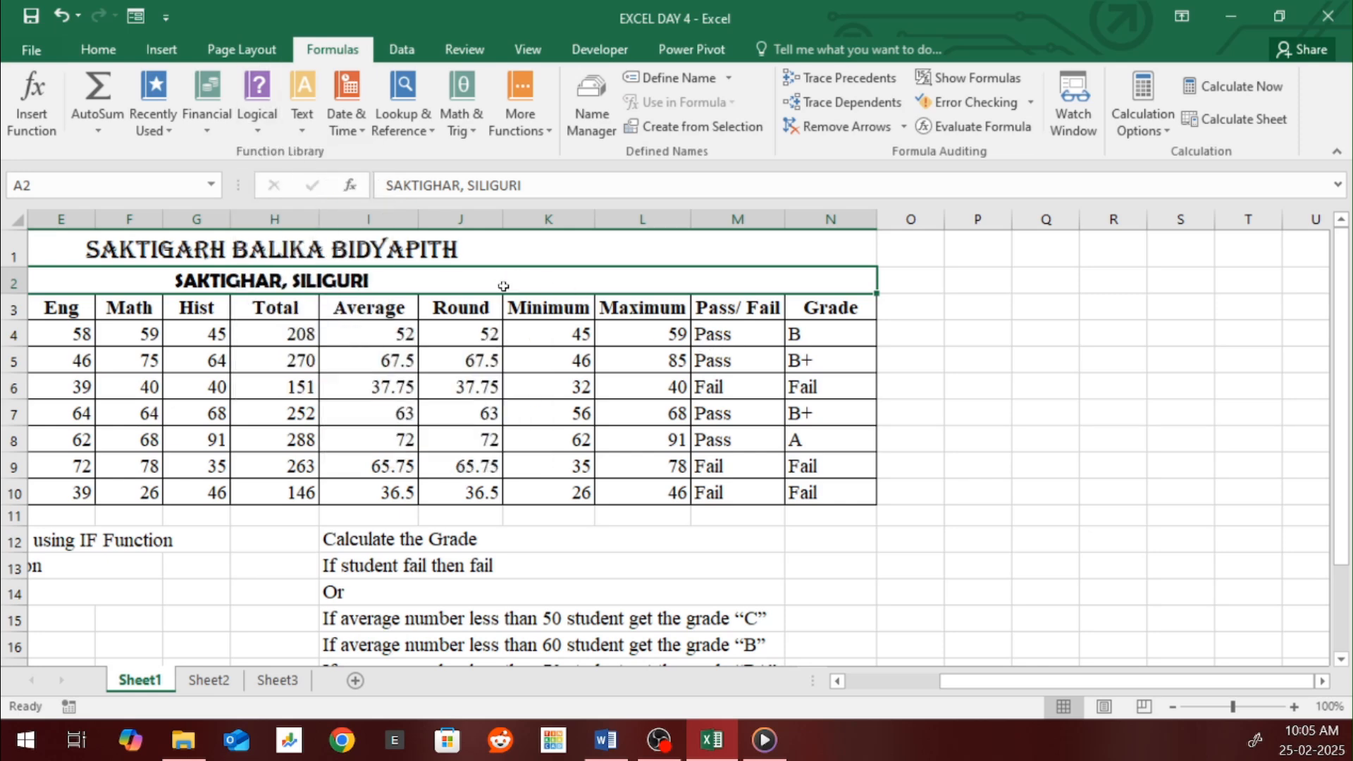